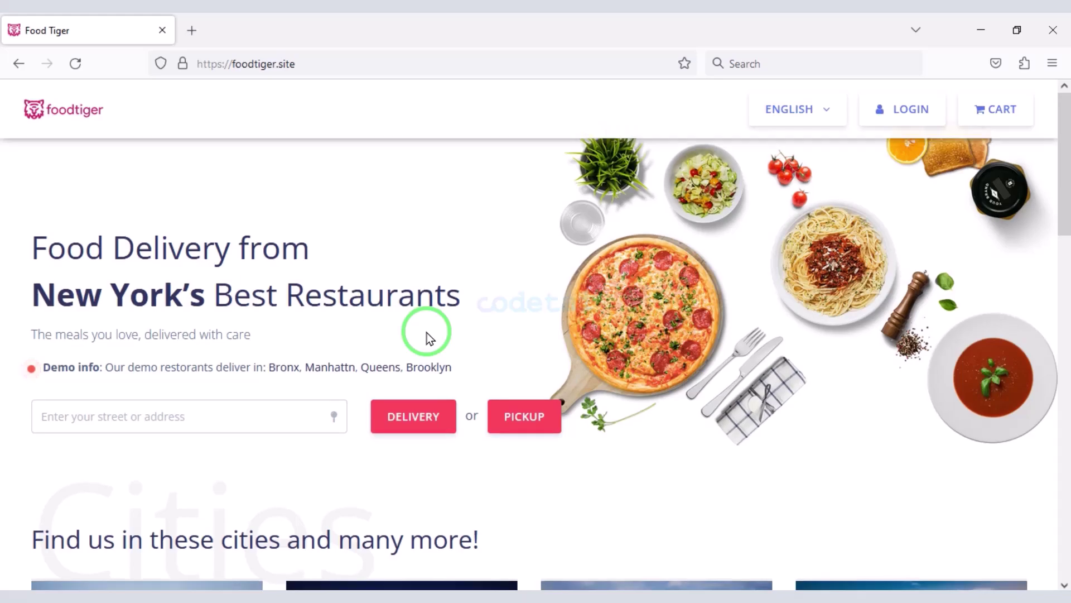
Step: Sign in to Food Tiger from the sign-in page as the demo client
{"action": "scroll", "coordinate": [429, 335], "scroll_direction": "down", "scroll_amount": 10}
{"action": "scroll", "coordinate": [410, 478], "scroll_direction": "down", "scroll_amount": 7}
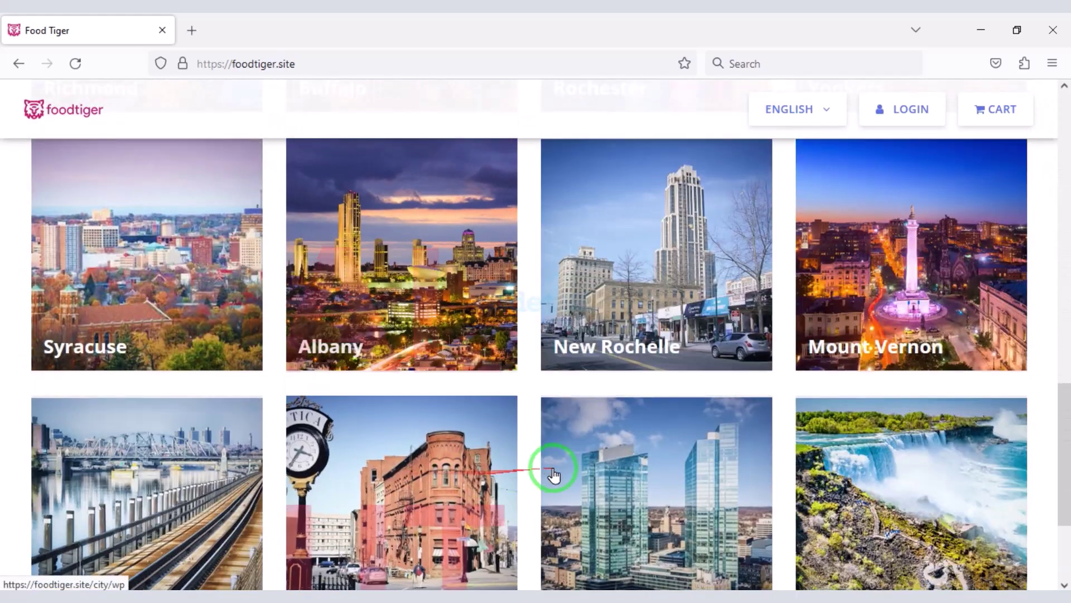
{"action": "scroll", "coordinate": [604, 476], "scroll_direction": "up", "scroll_amount": 4}
{"action": "scroll", "coordinate": [607, 473], "scroll_direction": "up", "scroll_amount": 6}
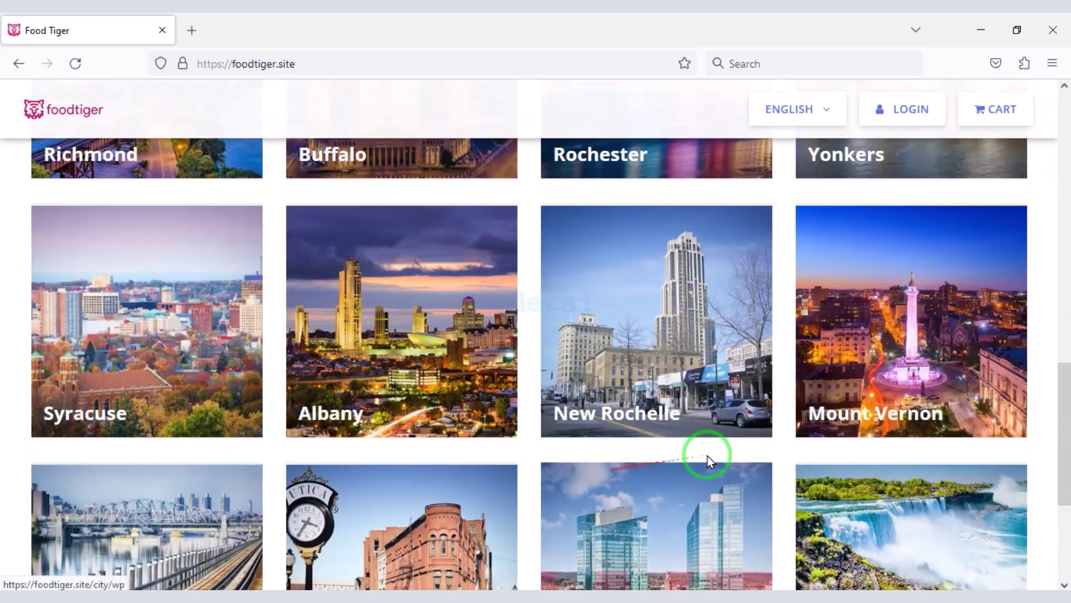
{"action": "scroll", "coordinate": [614, 463], "scroll_direction": "up", "scroll_amount": 7}
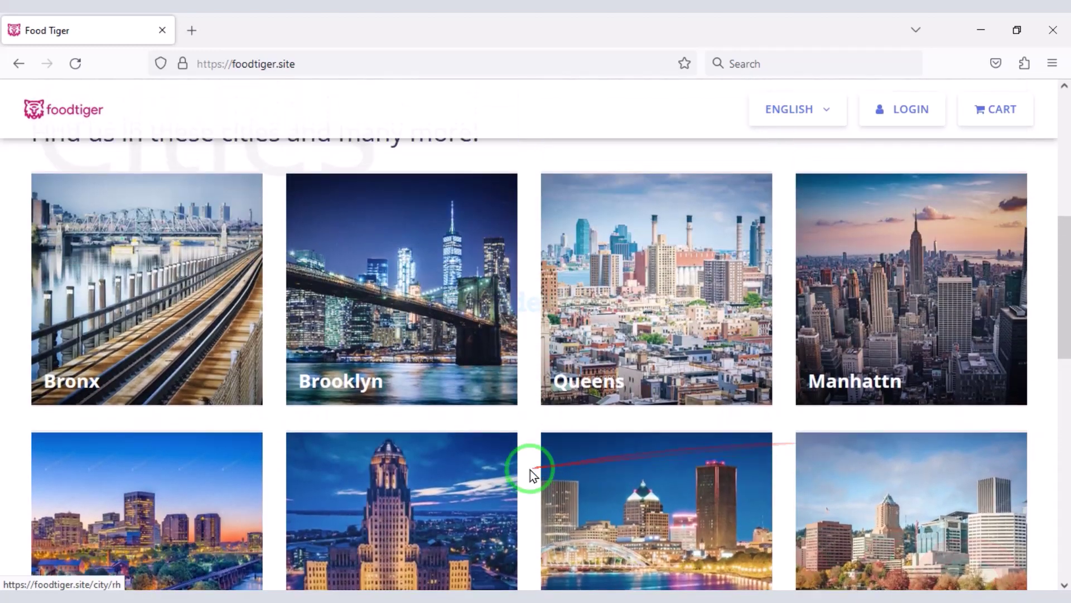
{"action": "scroll", "coordinate": [641, 462], "scroll_direction": "up", "scroll_amount": 2}
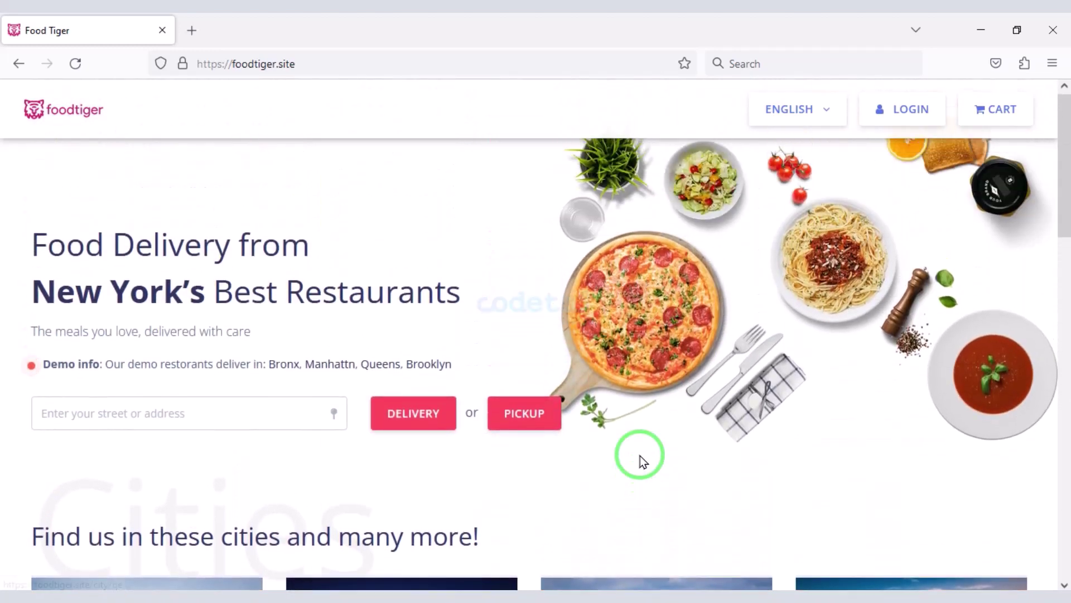
{"action": "left_click", "coordinate": [904, 112]}
{"action": "left_click", "coordinate": [564, 143]}
Step: Open Morris Park Burger's menu from the Bronx restaurant list
{"action": "scroll", "coordinate": [574, 382], "scroll_direction": "down", "scroll_amount": 5}
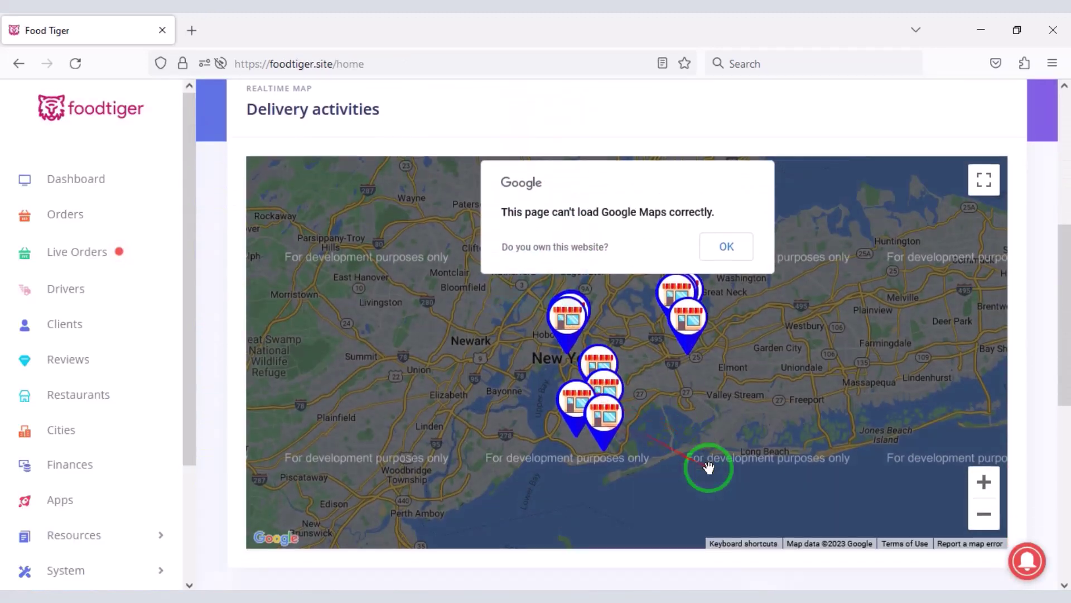
{"action": "scroll", "coordinate": [709, 467], "scroll_direction": "down", "scroll_amount": 7}
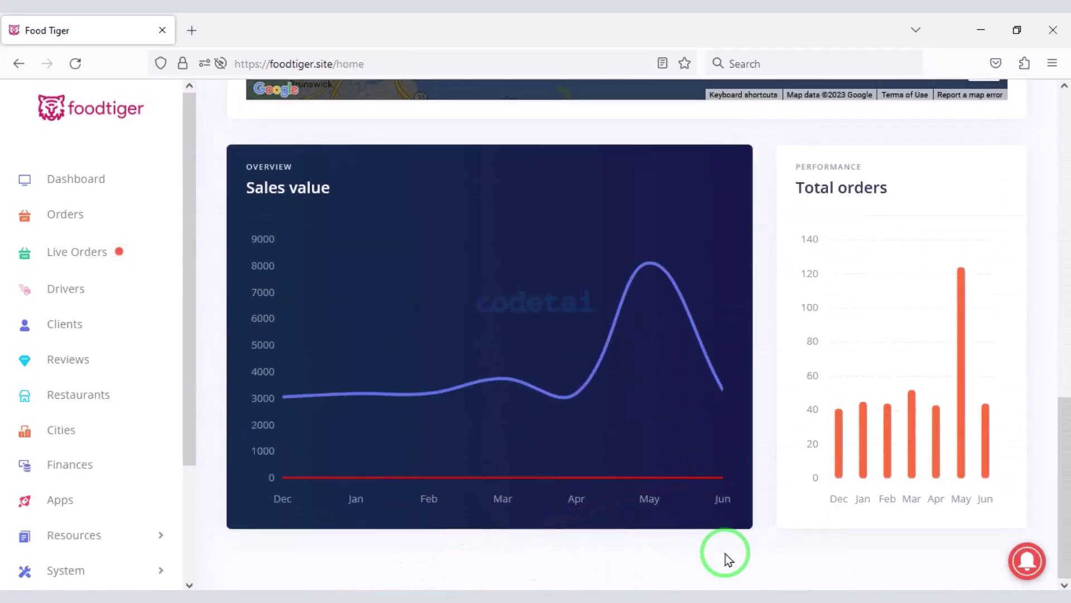
{"action": "scroll", "coordinate": [438, 466], "scroll_direction": "up", "scroll_amount": 10}
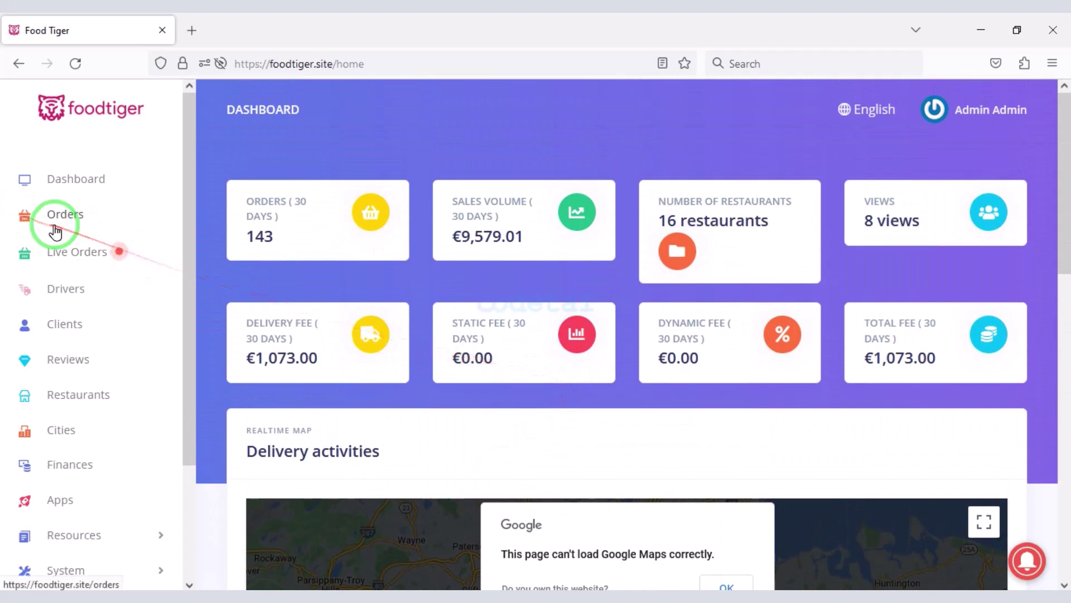
{"action": "scroll", "coordinate": [54, 231], "scroll_direction": "down", "scroll_amount": 3}
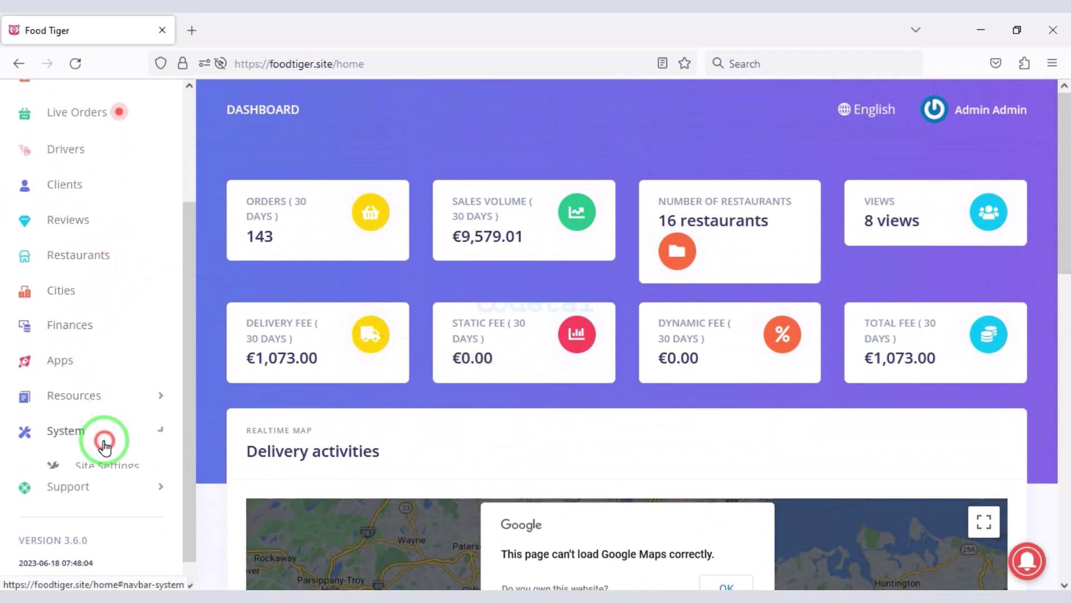
{"action": "scroll", "coordinate": [120, 452], "scroll_direction": "down", "scroll_amount": 2}
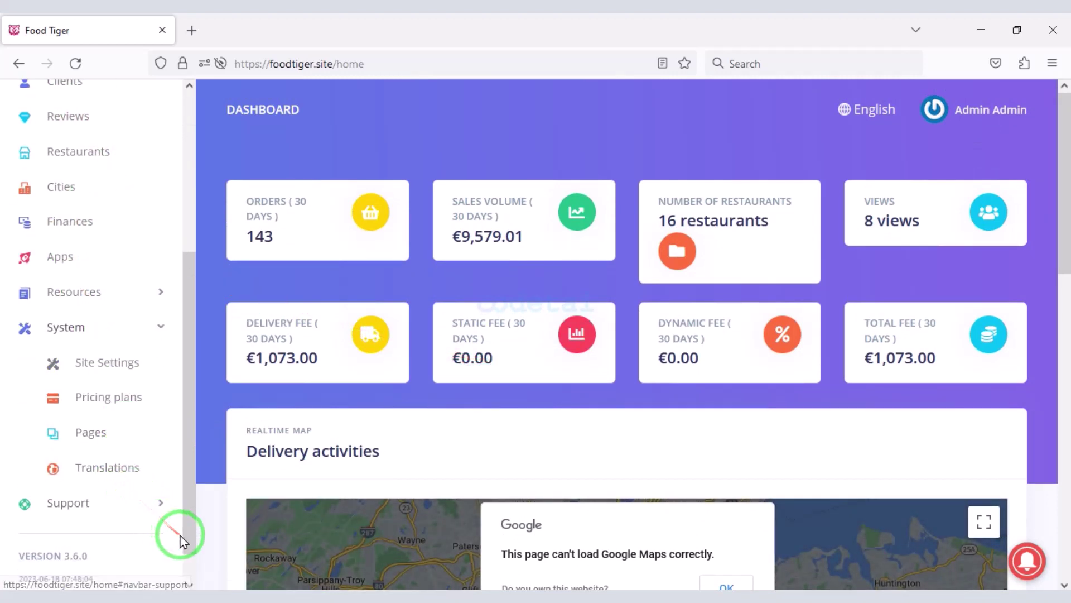
{"action": "scroll", "coordinate": [168, 497], "scroll_direction": "up", "scroll_amount": 4}
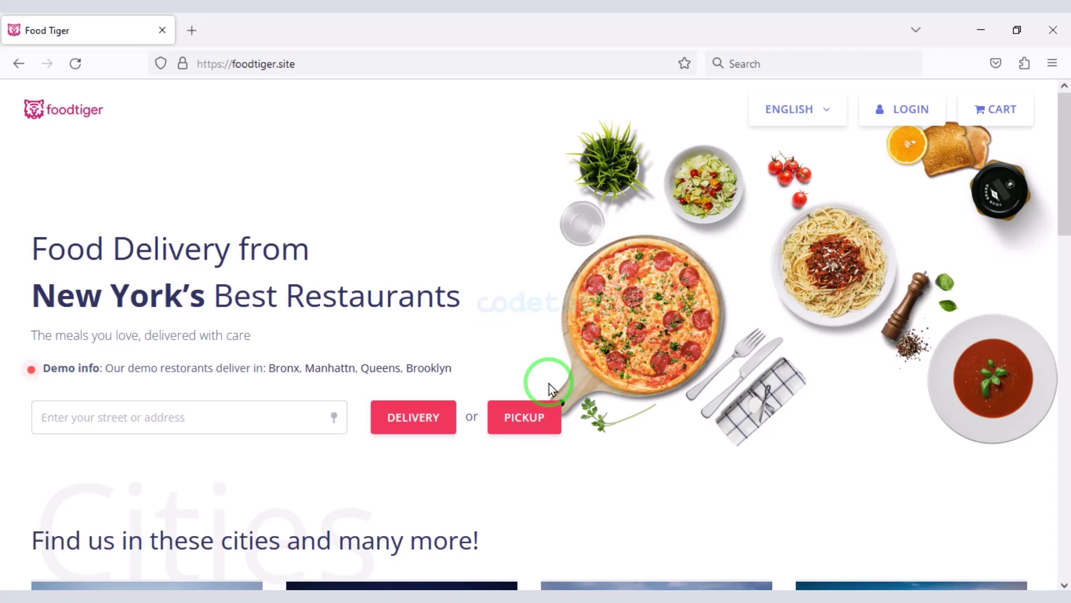
{"action": "scroll", "coordinate": [447, 354], "scroll_direction": "down", "scroll_amount": 15}
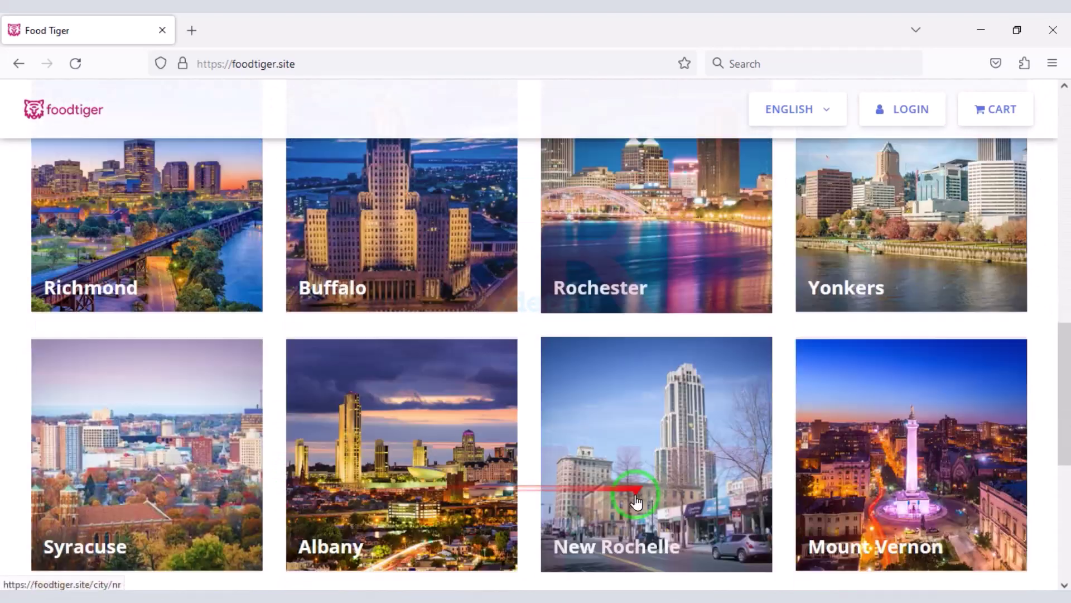
{"action": "scroll", "coordinate": [319, 558], "scroll_direction": "down", "scroll_amount": 4}
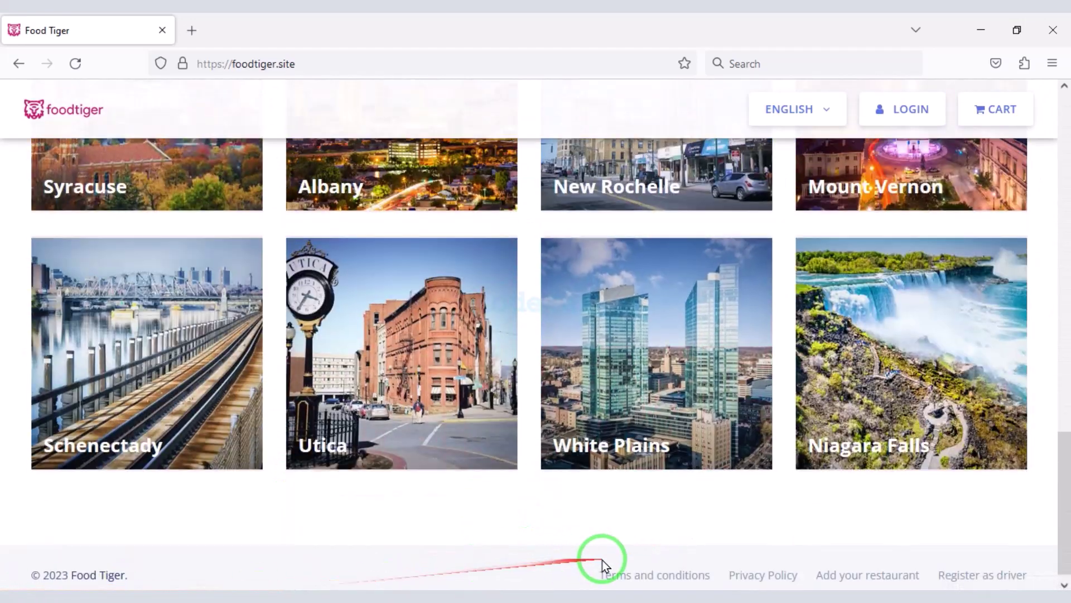
{"action": "scroll", "coordinate": [390, 438], "scroll_direction": "up", "scroll_amount": 10}
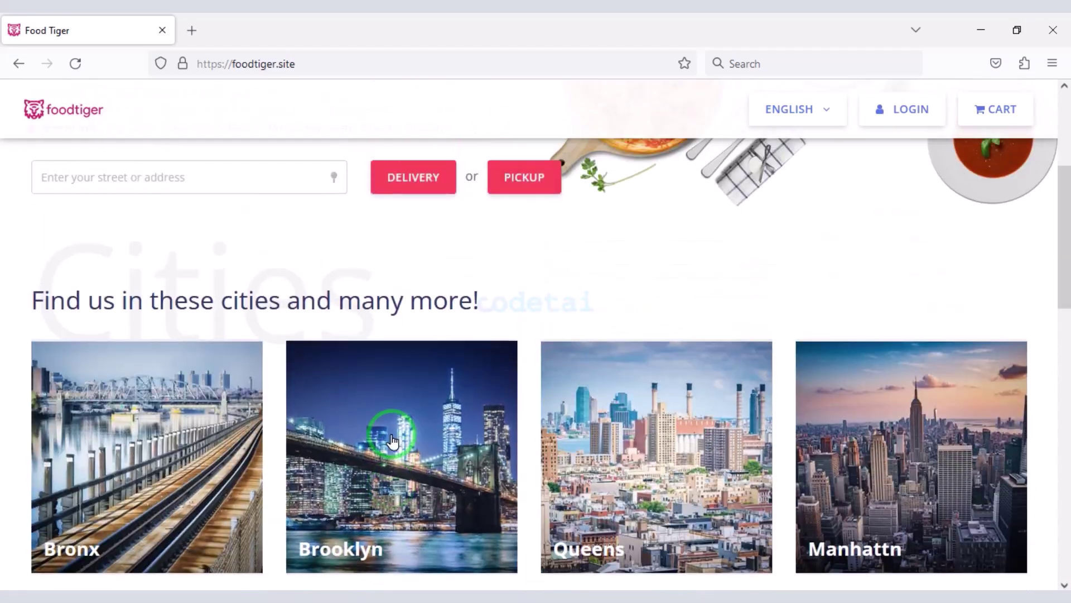
{"action": "scroll", "coordinate": [392, 441], "scroll_direction": "down", "scroll_amount": 2}
{"action": "scroll", "coordinate": [438, 316], "scroll_direction": "down", "scroll_amount": 7}
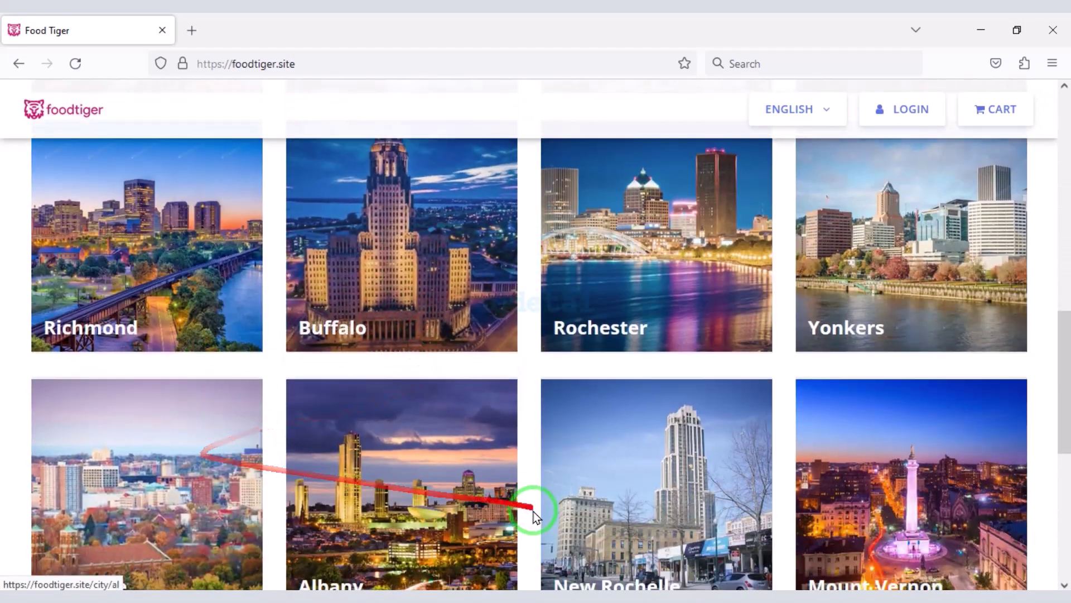
{"action": "scroll", "coordinate": [533, 511], "scroll_direction": "down", "scroll_amount": 7}
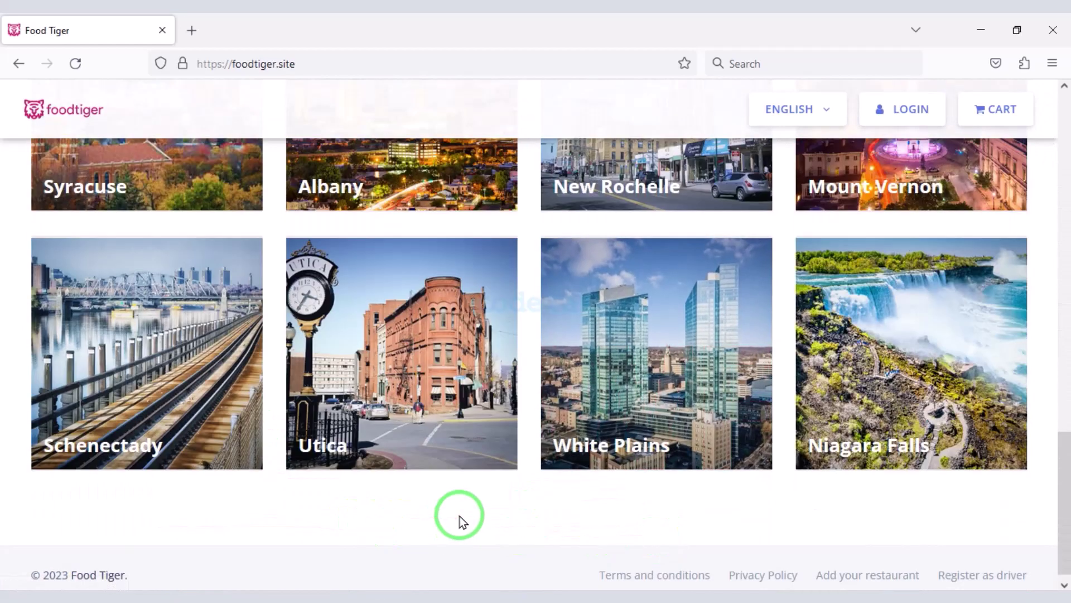
{"action": "scroll", "coordinate": [474, 530], "scroll_direction": "up", "scroll_amount": 4}
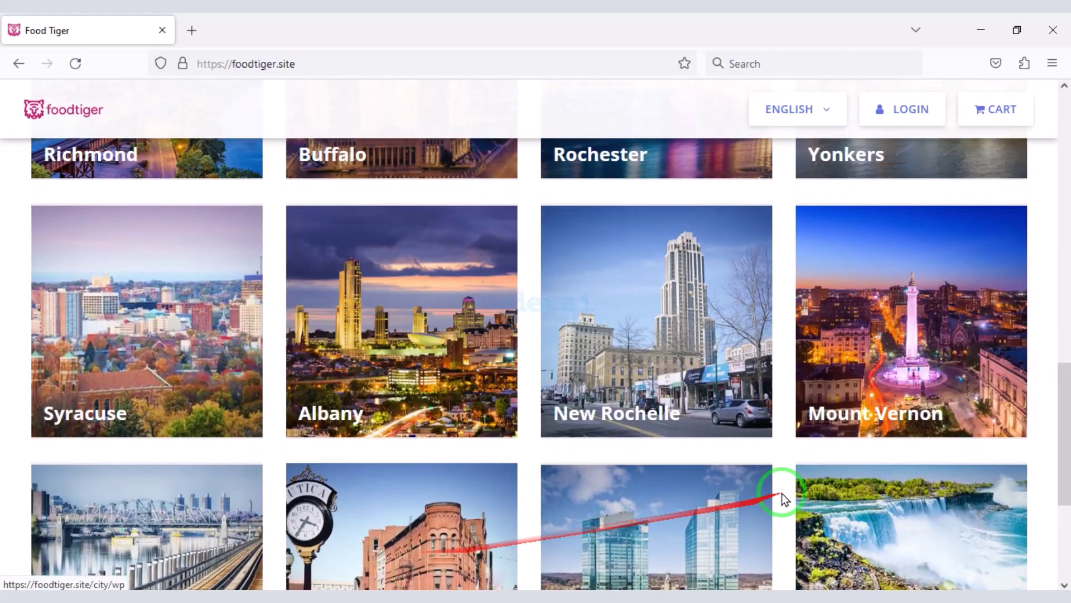
{"action": "scroll", "coordinate": [339, 531], "scroll_direction": "up", "scroll_amount": 10}
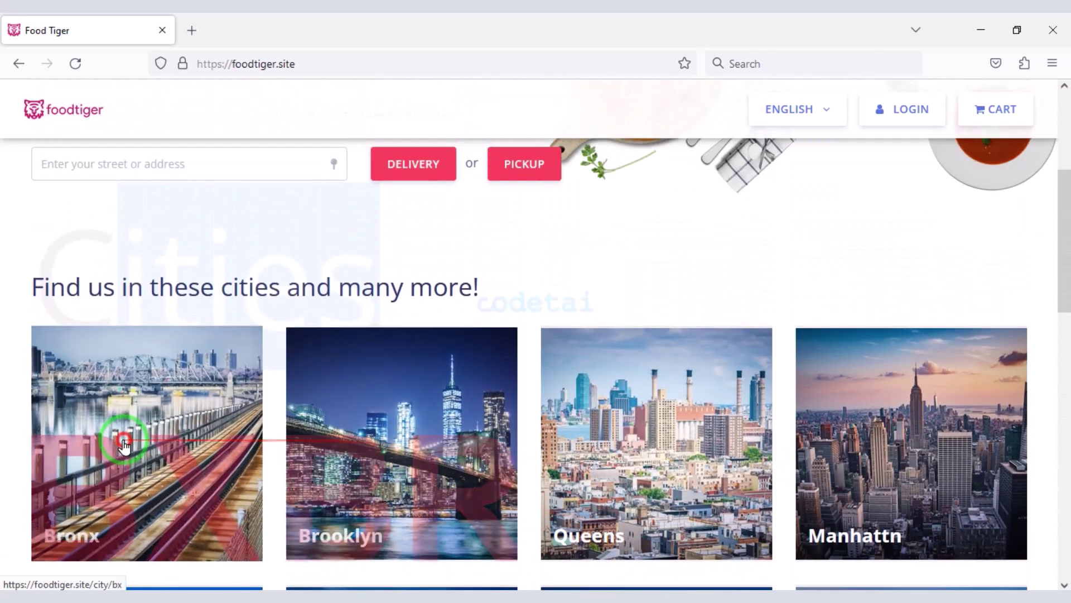
{"action": "left_click", "coordinate": [124, 445]}
{"action": "scroll", "coordinate": [458, 435], "scroll_direction": "down", "scroll_amount": 2}
{"action": "left_click", "coordinate": [236, 363]}
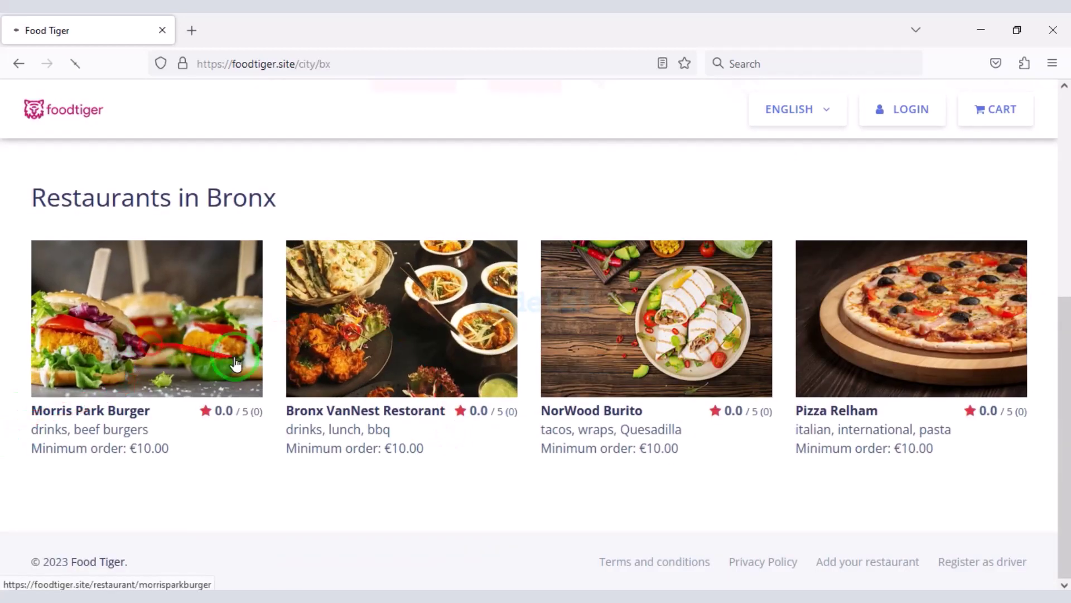
Step: Add Homemade french fries with ranch sauce (150g) to the cart and go to checkout
{"action": "scroll", "coordinate": [705, 319], "scroll_direction": "down", "scroll_amount": 8}
{"action": "scroll", "coordinate": [193, 410], "scroll_direction": "up", "scroll_amount": 3}
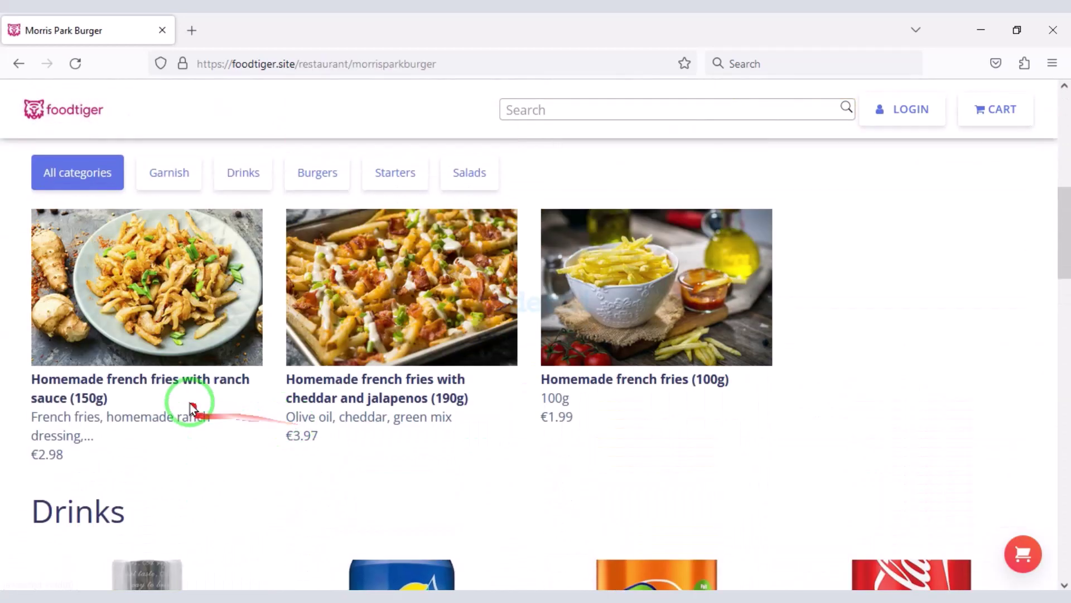
{"action": "left_click", "coordinate": [162, 393]}
{"action": "left_click", "coordinate": [591, 445]}
{"action": "left_click", "coordinate": [855, 425]}
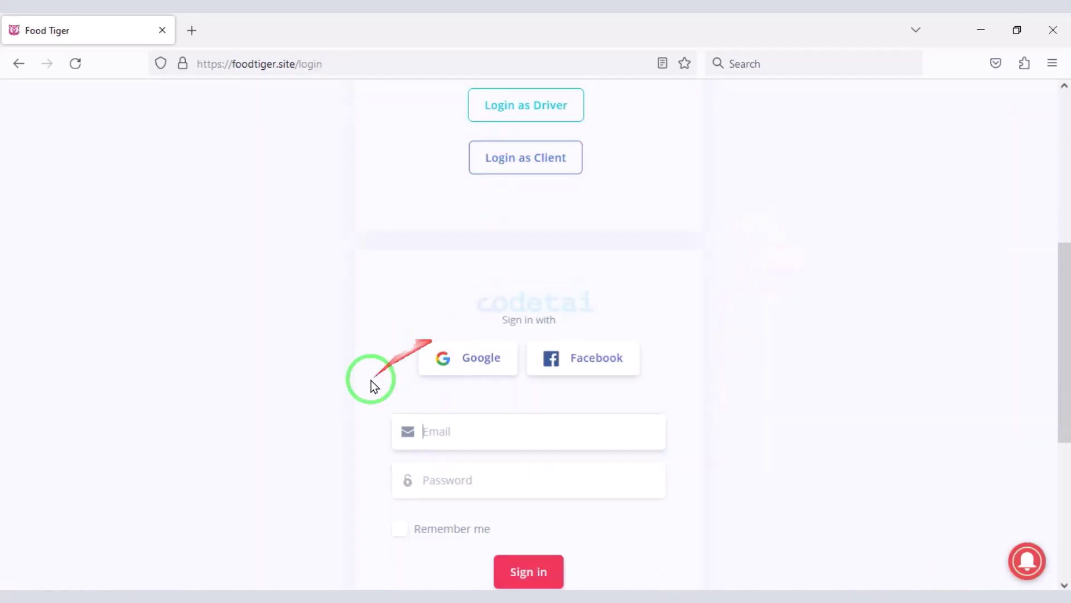
{"action": "scroll", "coordinate": [507, 524], "scroll_direction": "down", "scroll_amount": 2}
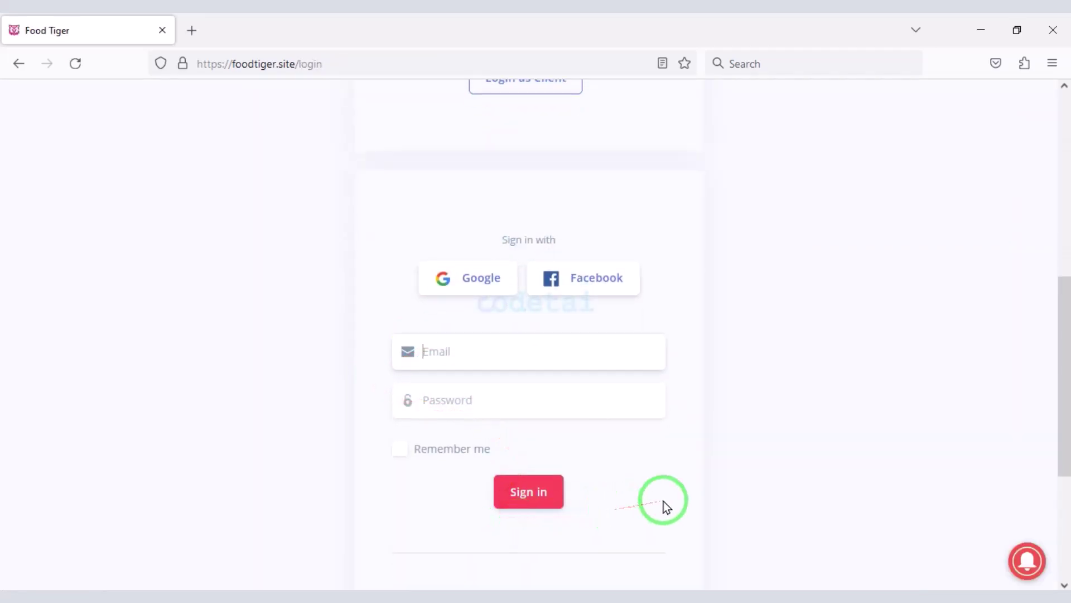
{"action": "scroll", "coordinate": [312, 435], "scroll_direction": "down", "scroll_amount": 3}
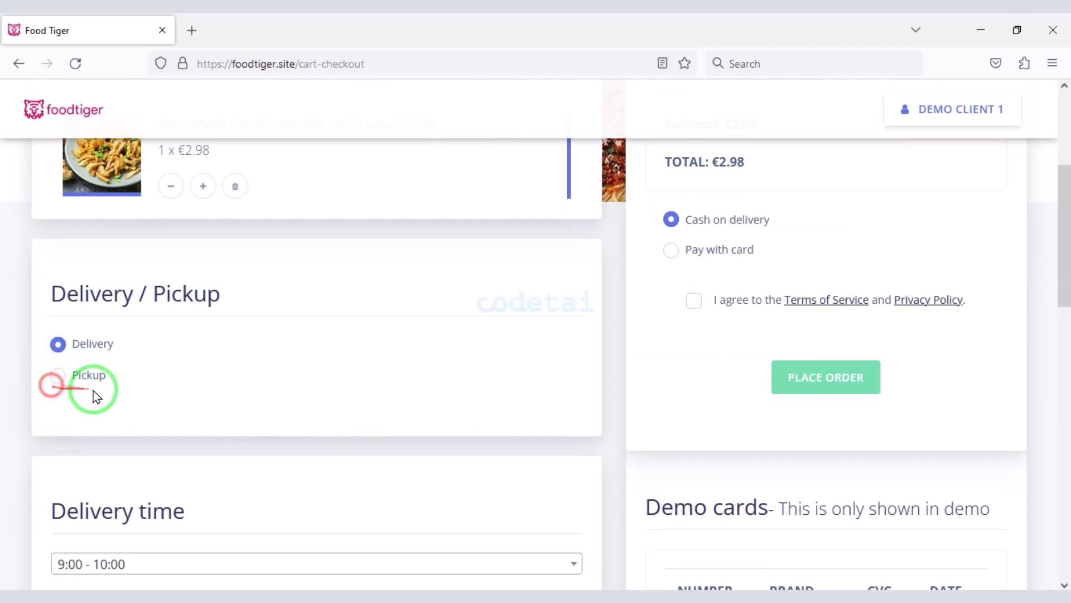
Step: Choose card payment and accept the terms of service and privacy policy
{"action": "scroll", "coordinate": [866, 366], "scroll_direction": "up", "scroll_amount": 3}
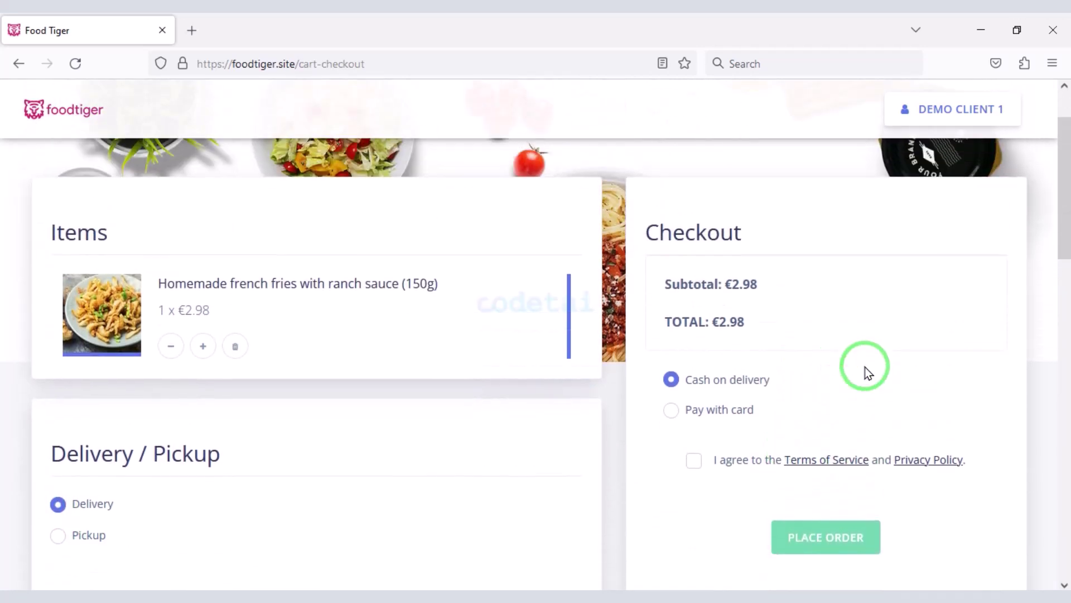
{"action": "scroll", "coordinate": [865, 373], "scroll_direction": "down", "scroll_amount": 2}
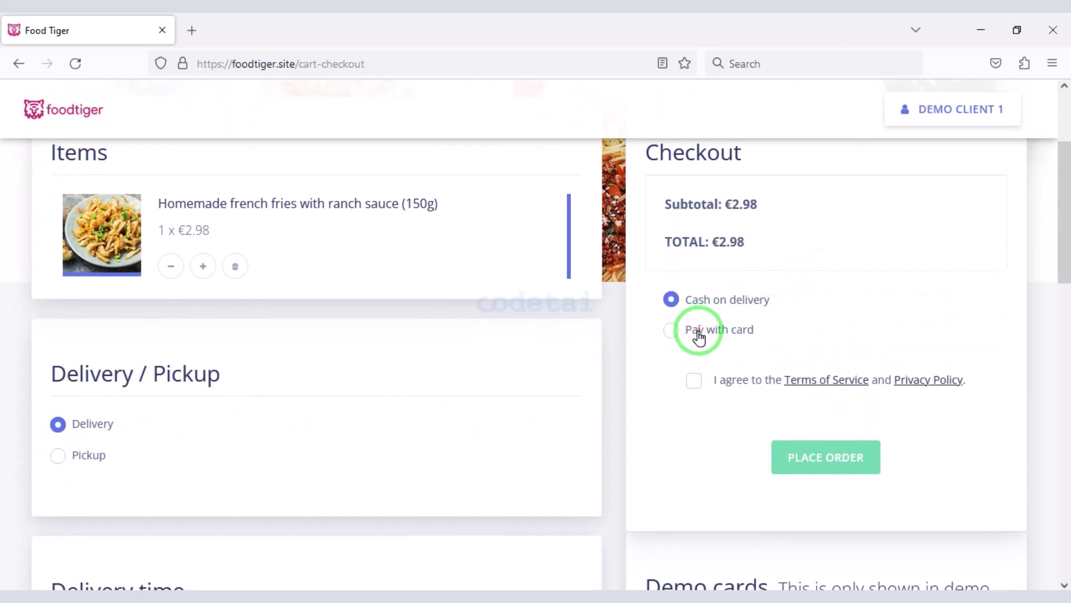
{"action": "left_click", "coordinate": [672, 329]}
{"action": "scroll", "coordinate": [717, 438], "scroll_direction": "down", "scroll_amount": 3}
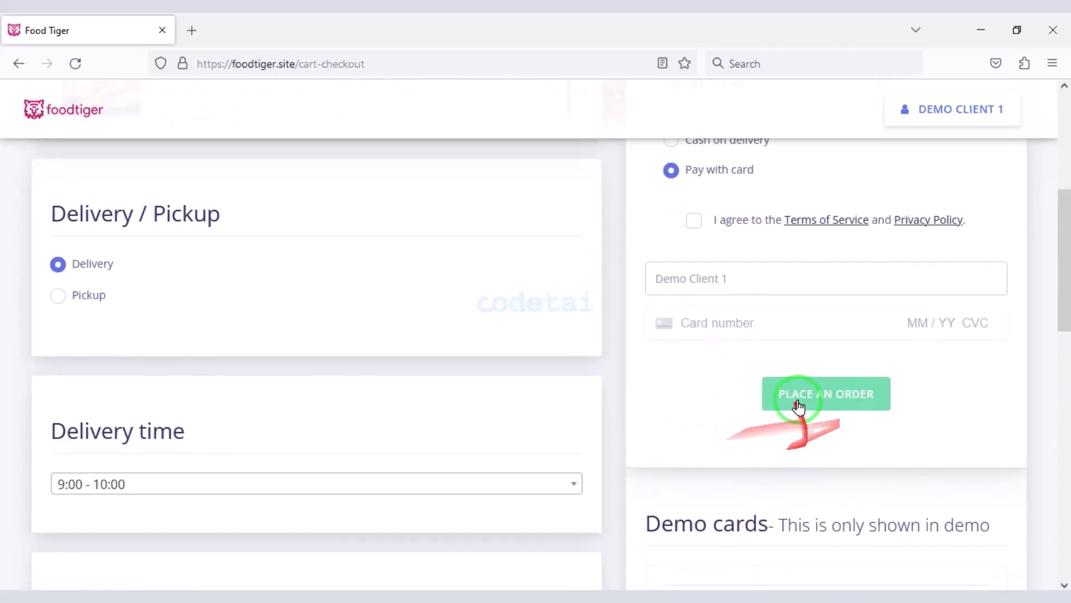
{"action": "left_click", "coordinate": [710, 229]}
Step: Go to the client's profile and view the empty My Orders list
{"action": "scroll", "coordinate": [746, 363], "scroll_direction": "up", "scroll_amount": 6}
{"action": "left_click", "coordinate": [956, 110]}
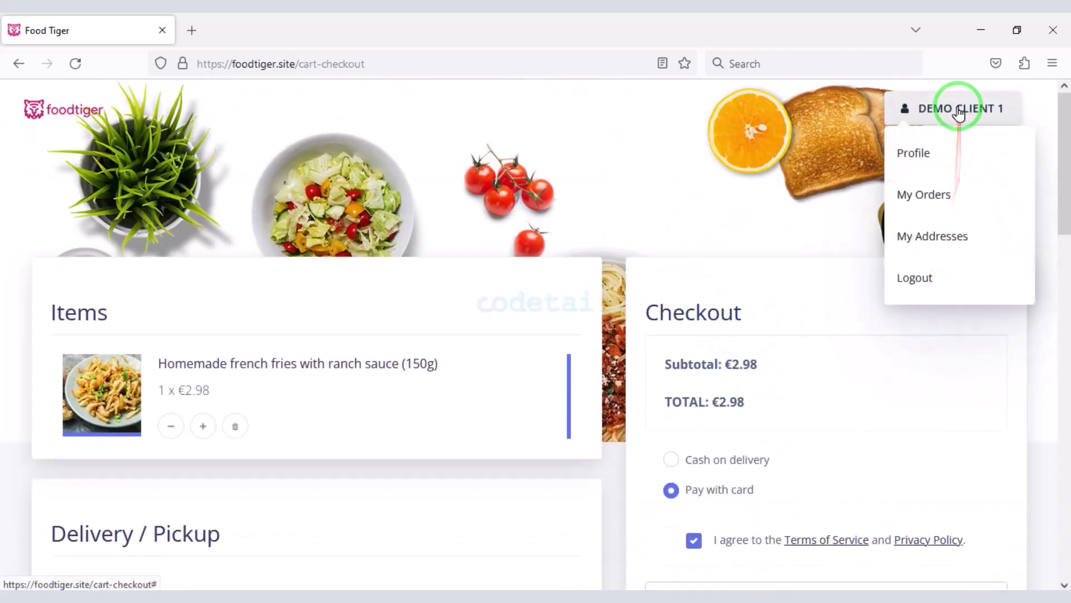
{"action": "left_click", "coordinate": [933, 151]}
{"action": "scroll", "coordinate": [478, 332], "scroll_direction": "down", "scroll_amount": 5}
{"action": "scroll", "coordinate": [504, 395], "scroll_direction": "up", "scroll_amount": 2}
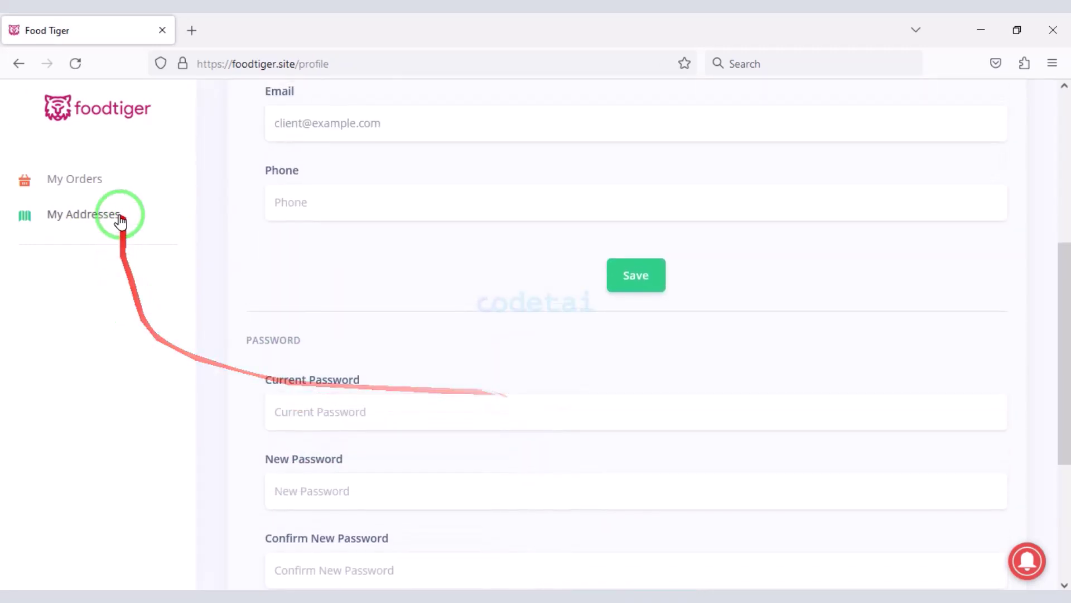
{"action": "left_click", "coordinate": [110, 179]}
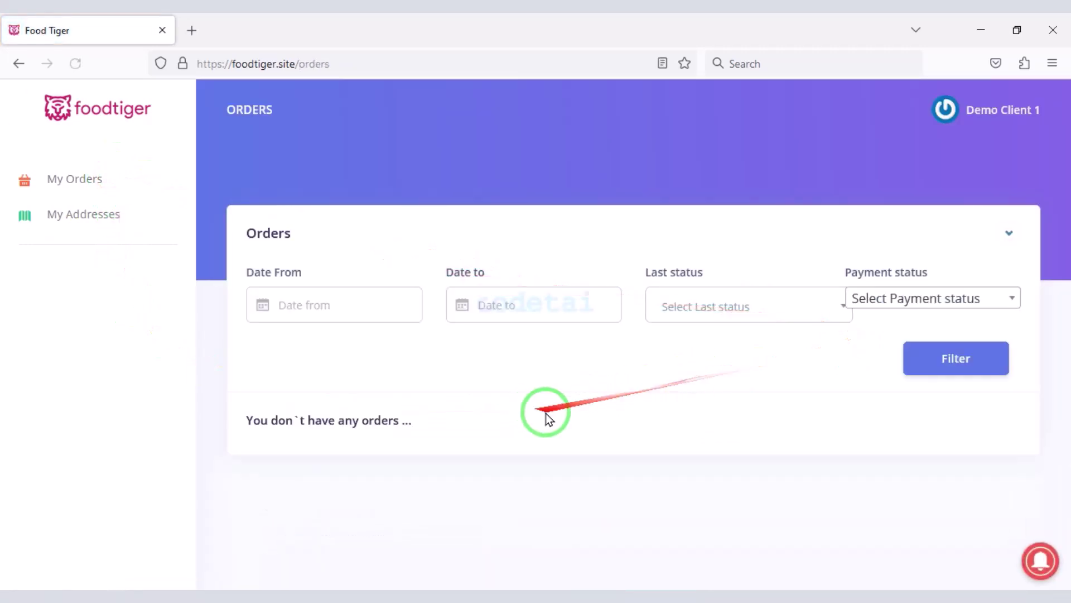
Step: Log in as the demo restaurant owner and look over the dashboard
{"action": "left_click", "coordinate": [109, 115]}
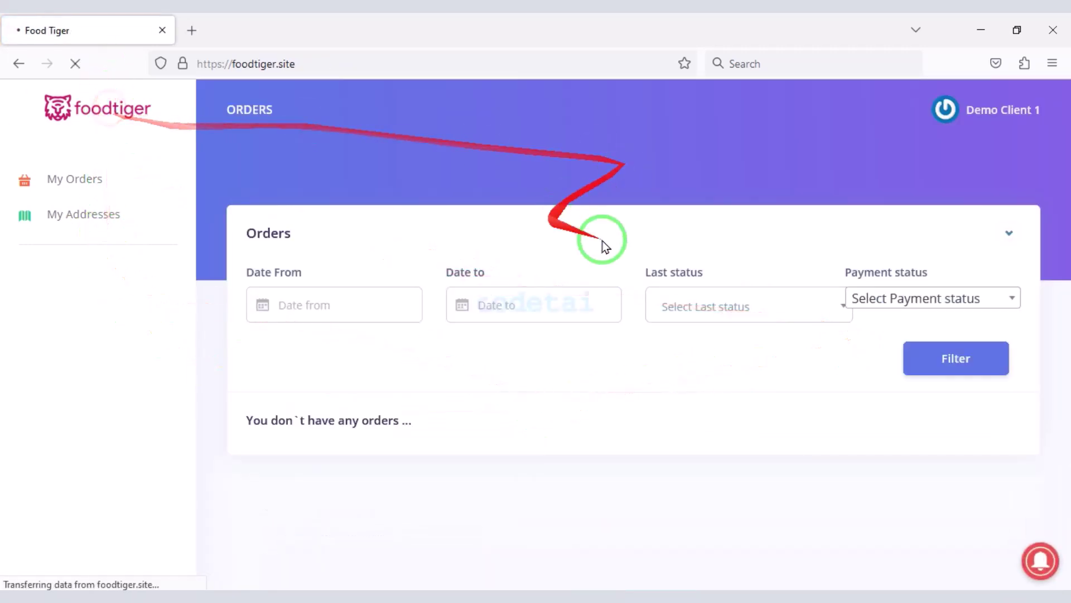
{"action": "left_click", "coordinate": [522, 282]}
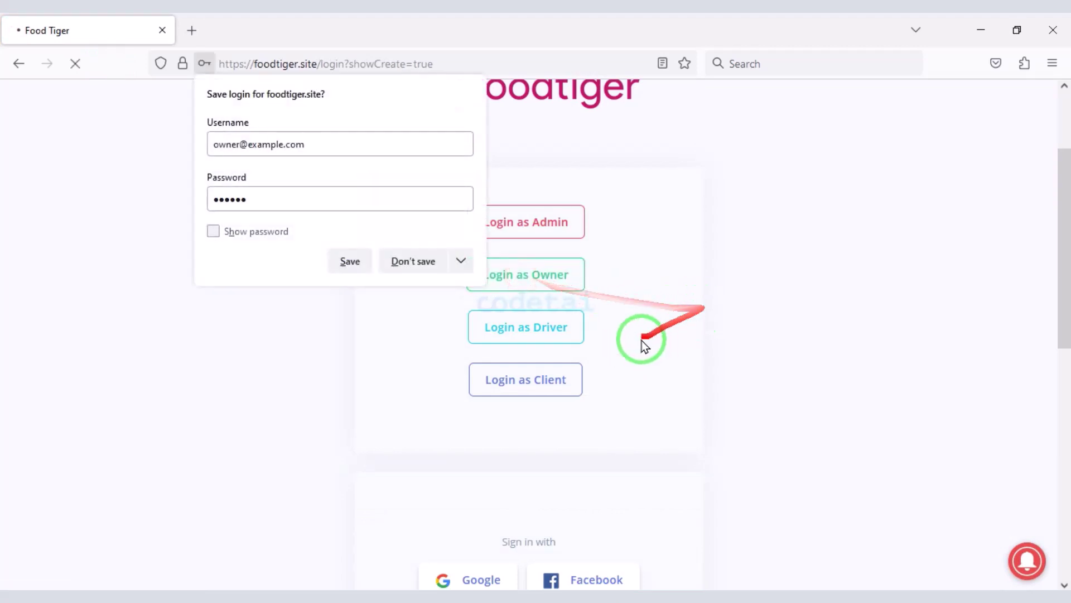
{"action": "left_click", "coordinate": [412, 260]}
{"action": "scroll", "coordinate": [641, 279], "scroll_direction": "down", "scroll_amount": 4}
{"action": "scroll", "coordinate": [642, 357], "scroll_direction": "down", "scroll_amount": 4}
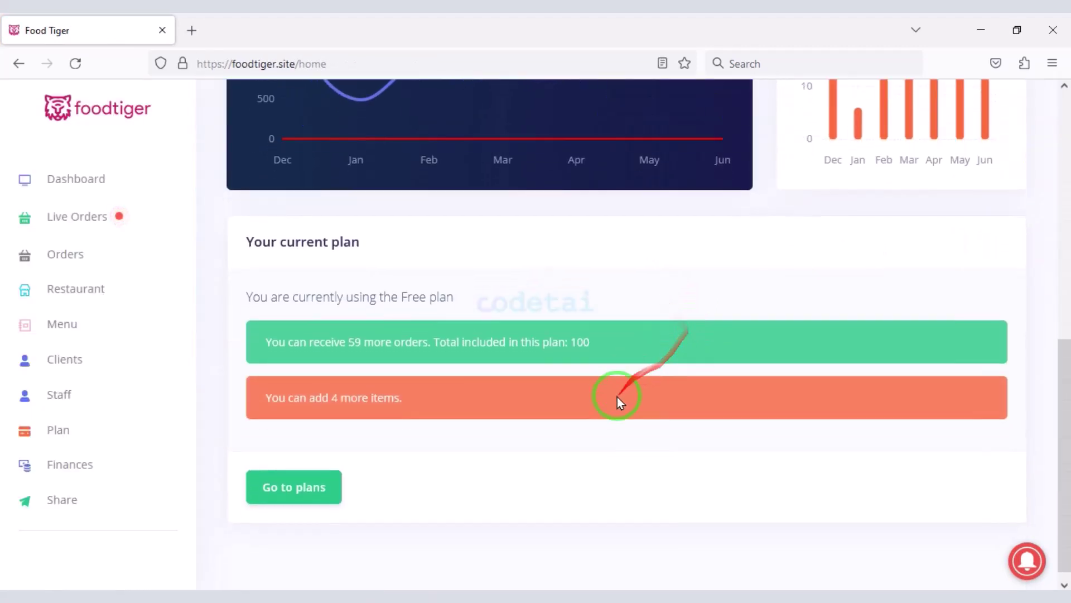
{"action": "scroll", "coordinate": [600, 390], "scroll_direction": "up", "scroll_amount": 3}
{"action": "scroll", "coordinate": [550, 358], "scroll_direction": "up", "scroll_amount": 6}
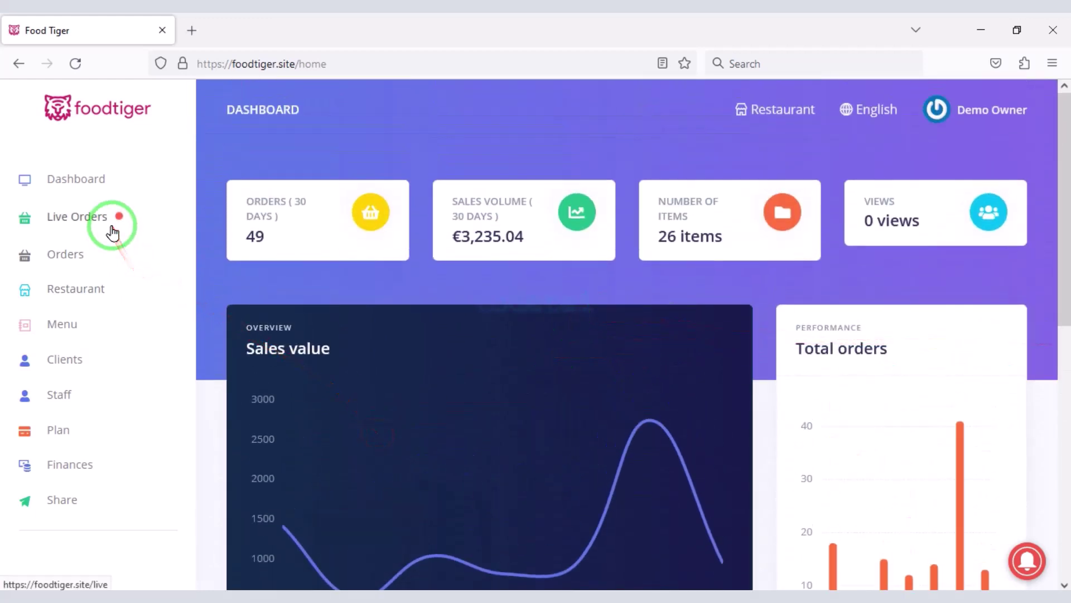
Step: Review the live orders board and order #565, dismissing the Google Maps error
{"action": "left_click", "coordinate": [125, 229]}
{"action": "scroll", "coordinate": [414, 450], "scroll_direction": "down", "scroll_amount": 8}
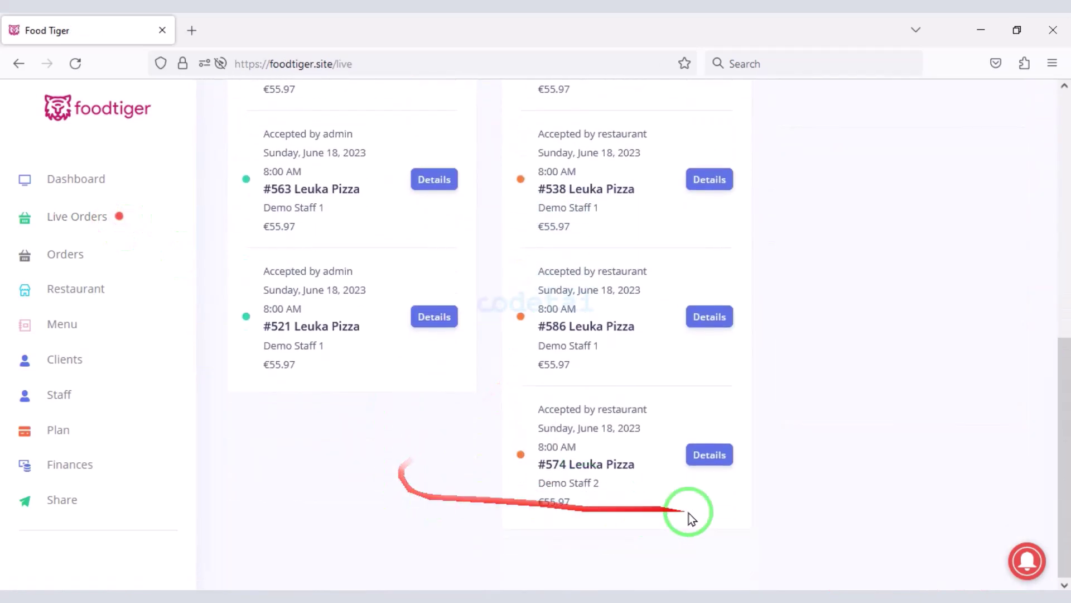
{"action": "scroll", "coordinate": [700, 514], "scroll_direction": "up", "scroll_amount": 8}
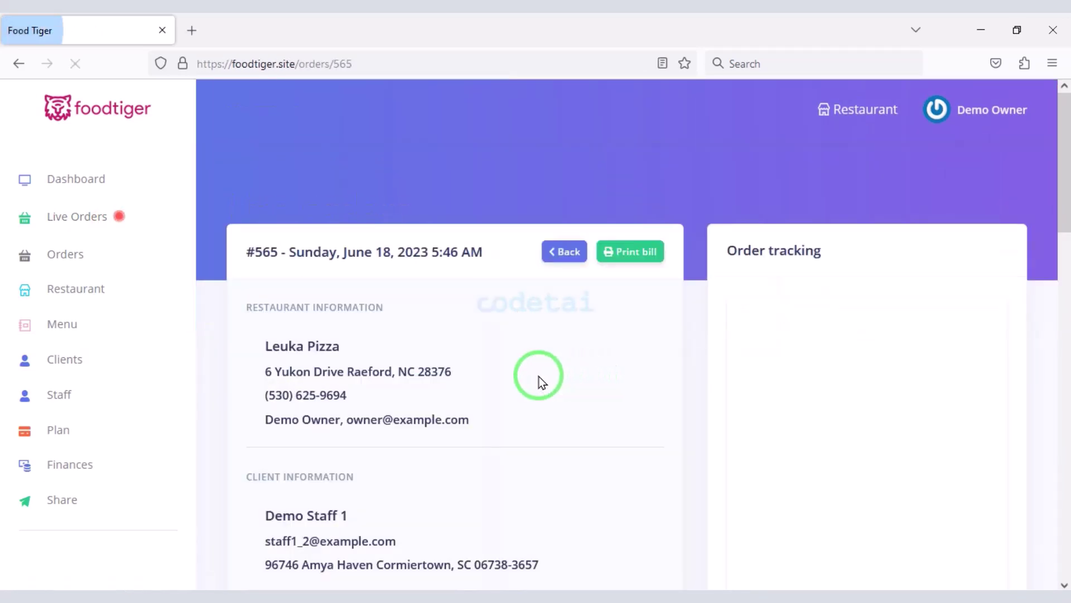
{"action": "scroll", "coordinate": [529, 396], "scroll_direction": "down", "scroll_amount": 1}
{"action": "scroll", "coordinate": [527, 395], "scroll_direction": "down", "scroll_amount": 3}
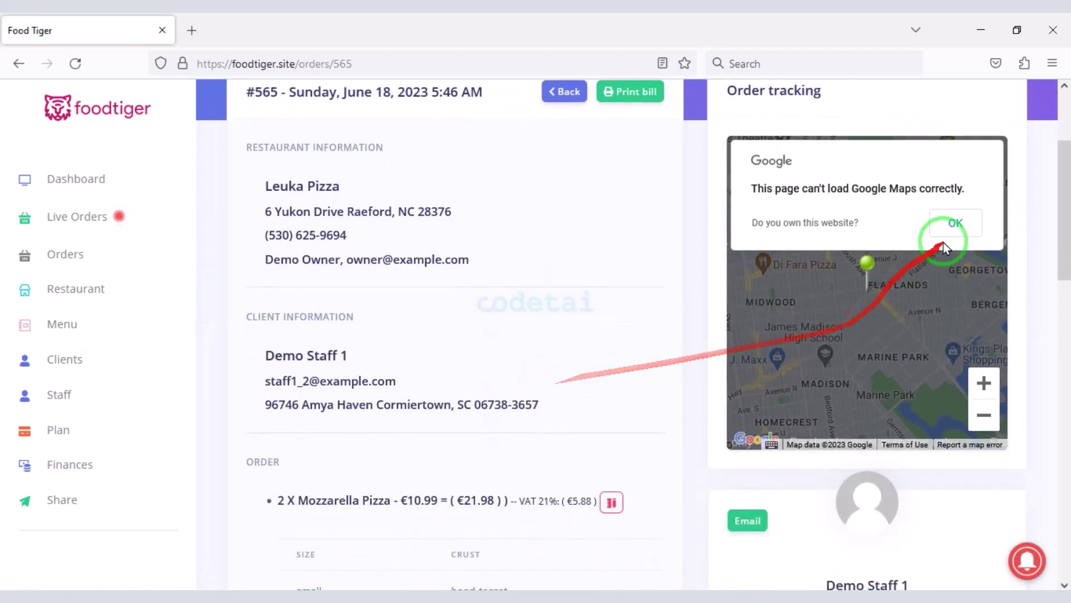
{"action": "left_click", "coordinate": [953, 226]}
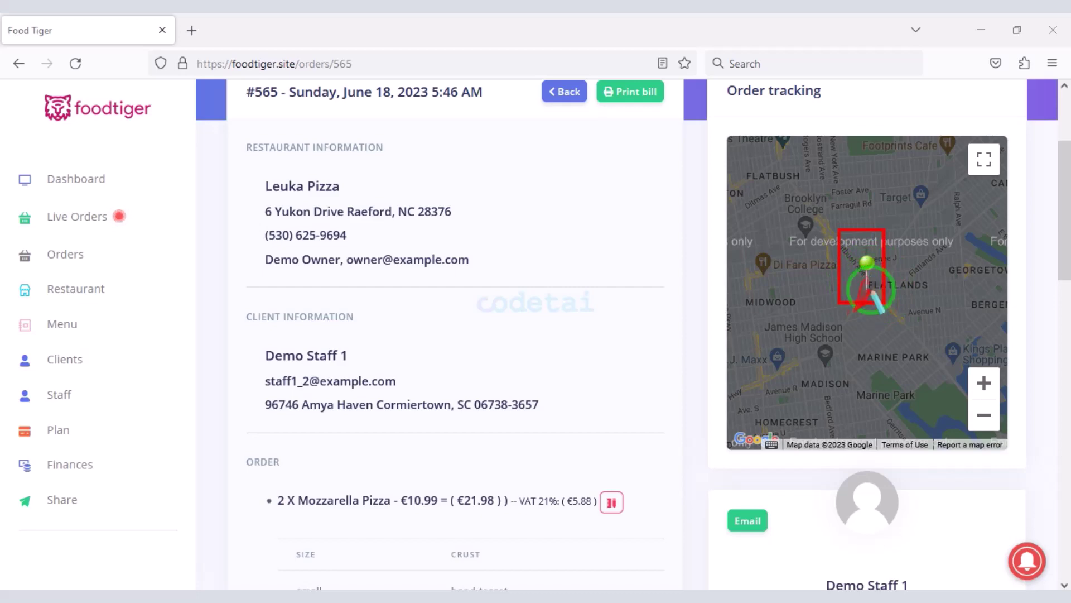
{"action": "scroll", "coordinate": [502, 508], "scroll_direction": "down", "scroll_amount": 15}
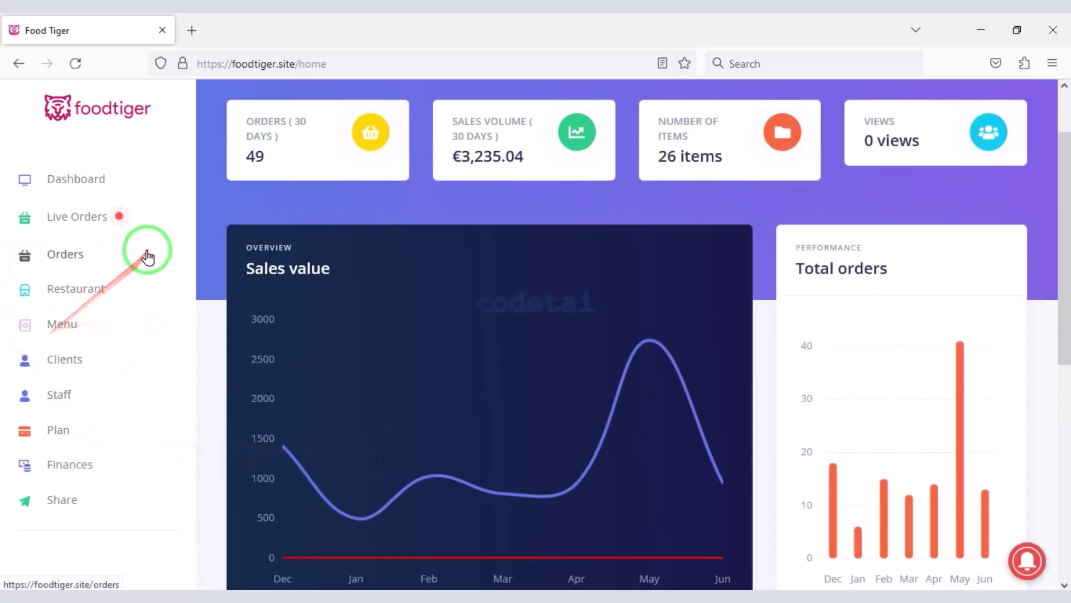
Step: Browse the restaurant's management settings sections, including its location map
{"action": "scroll", "coordinate": [148, 257], "scroll_direction": "up", "scroll_amount": 2}
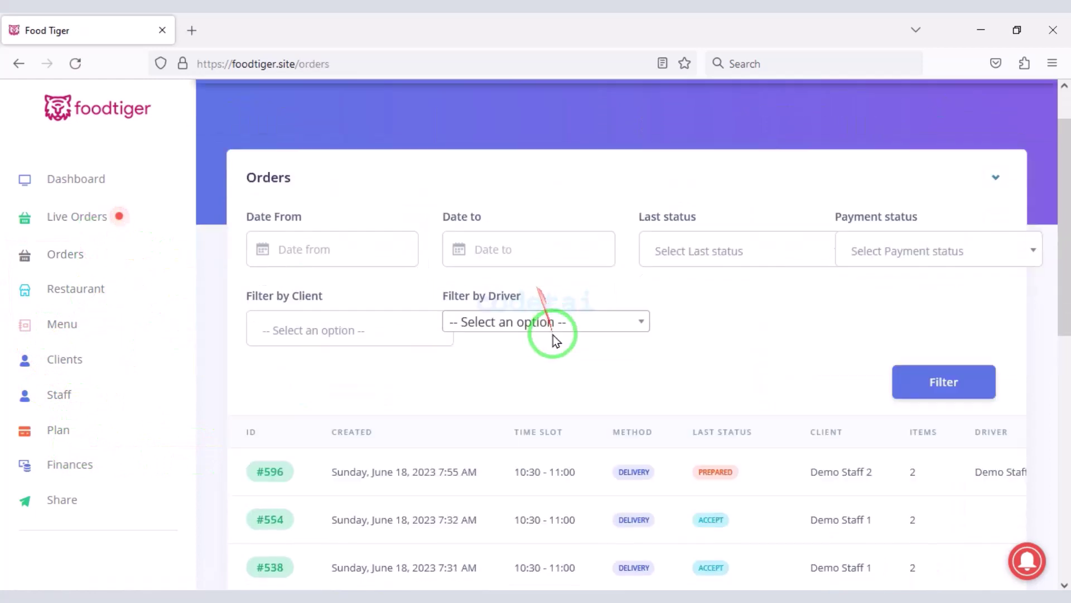
{"action": "scroll", "coordinate": [550, 350], "scroll_direction": "down", "scroll_amount": 8}
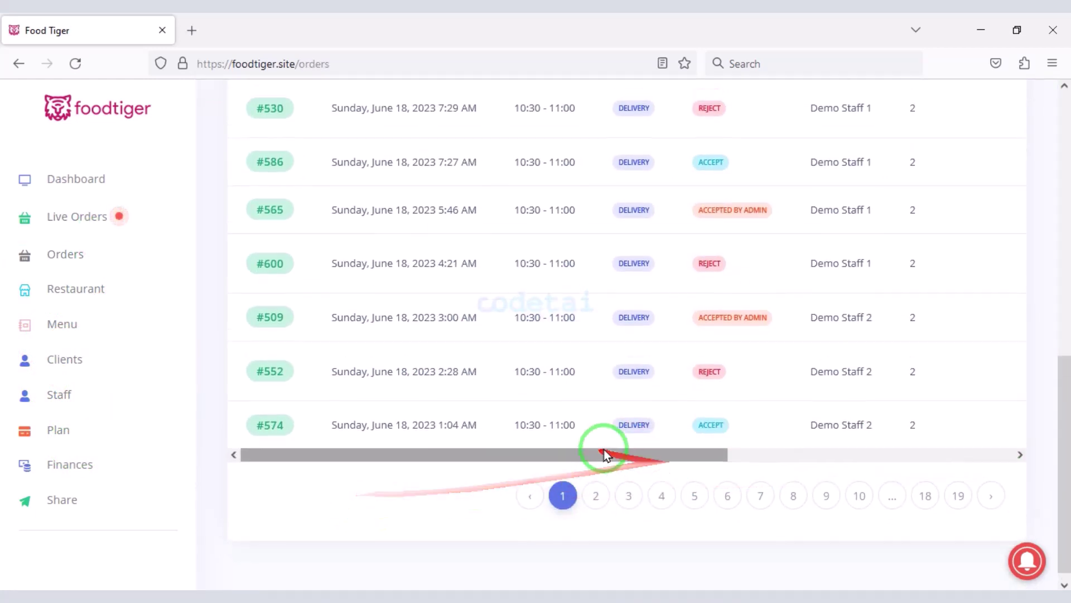
{"action": "scroll", "coordinate": [592, 436], "scroll_direction": "up", "scroll_amount": 8}
{"action": "left_click", "coordinate": [109, 291]}
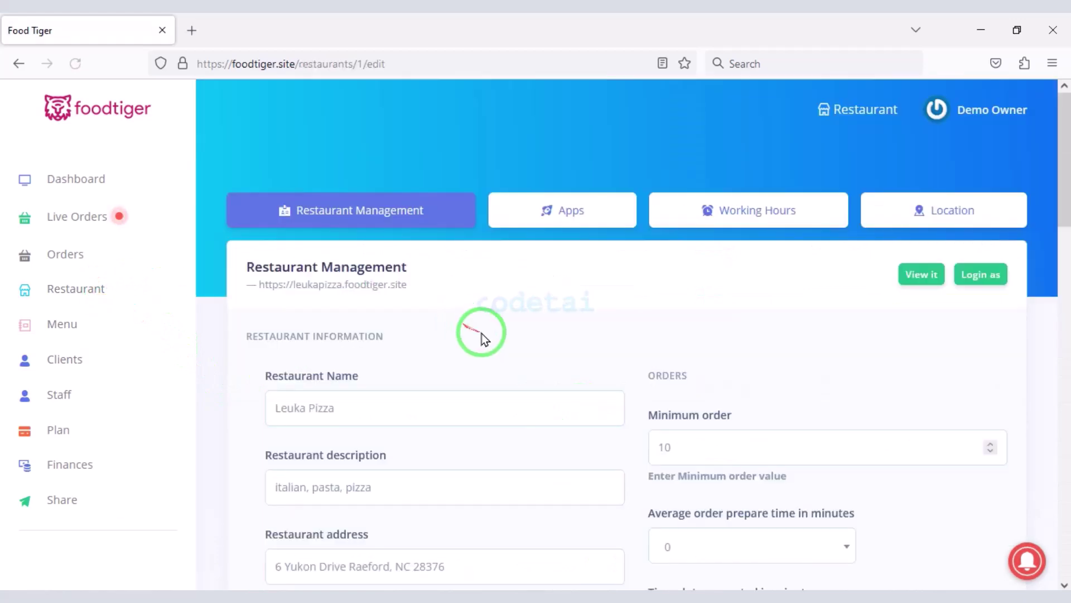
{"action": "scroll", "coordinate": [481, 337], "scroll_direction": "down", "scroll_amount": 3}
{"action": "scroll", "coordinate": [486, 368], "scroll_direction": "down", "scroll_amount": 20}
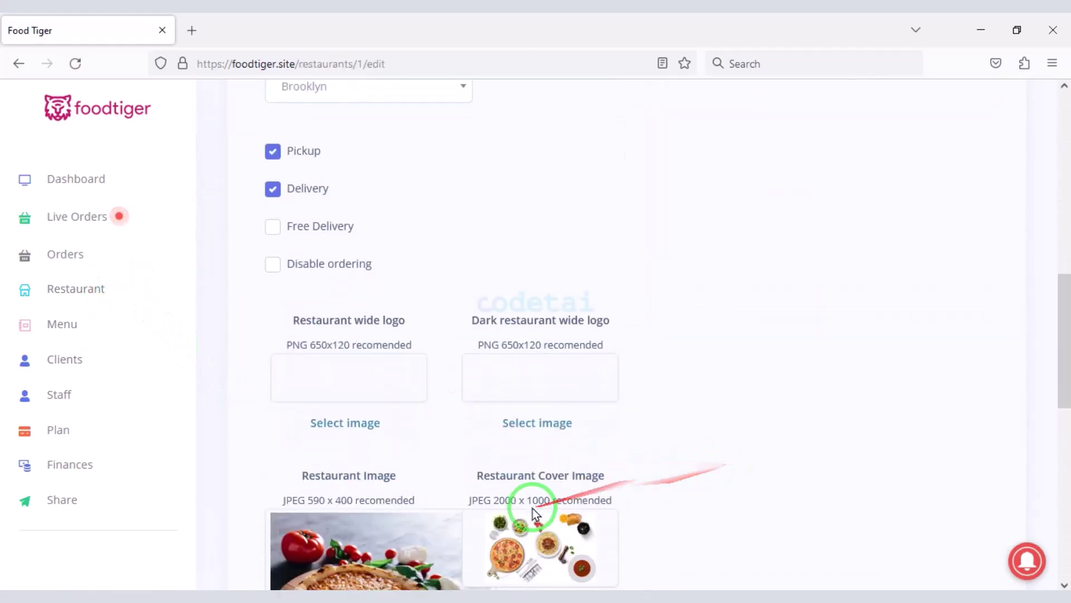
{"action": "scroll", "coordinate": [490, 282], "scroll_direction": "up", "scroll_amount": 20}
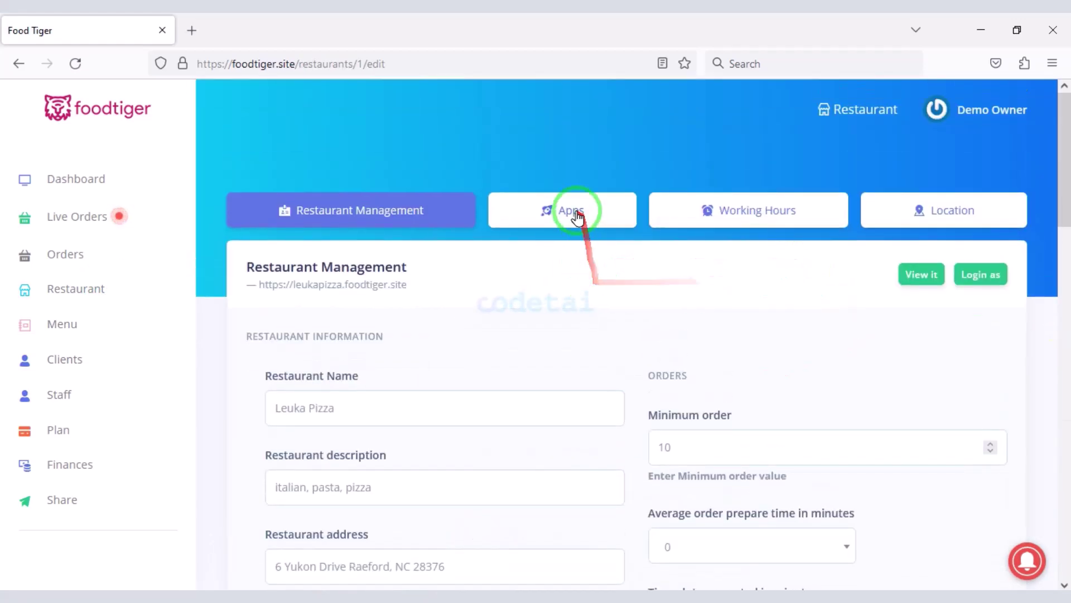
{"action": "left_click", "coordinate": [775, 216]}
{"action": "left_click", "coordinate": [961, 214]}
{"action": "left_click", "coordinate": [356, 218]}
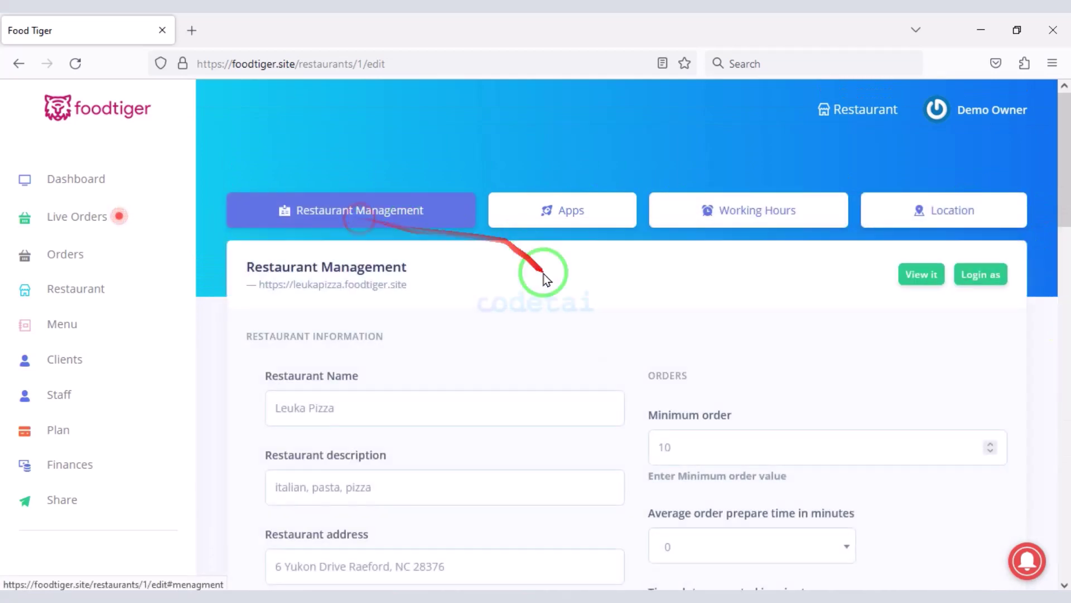
Step: Start a new Salads menu item, then close the form without saving
{"action": "scroll", "coordinate": [809, 279], "scroll_direction": "down", "scroll_amount": 2}
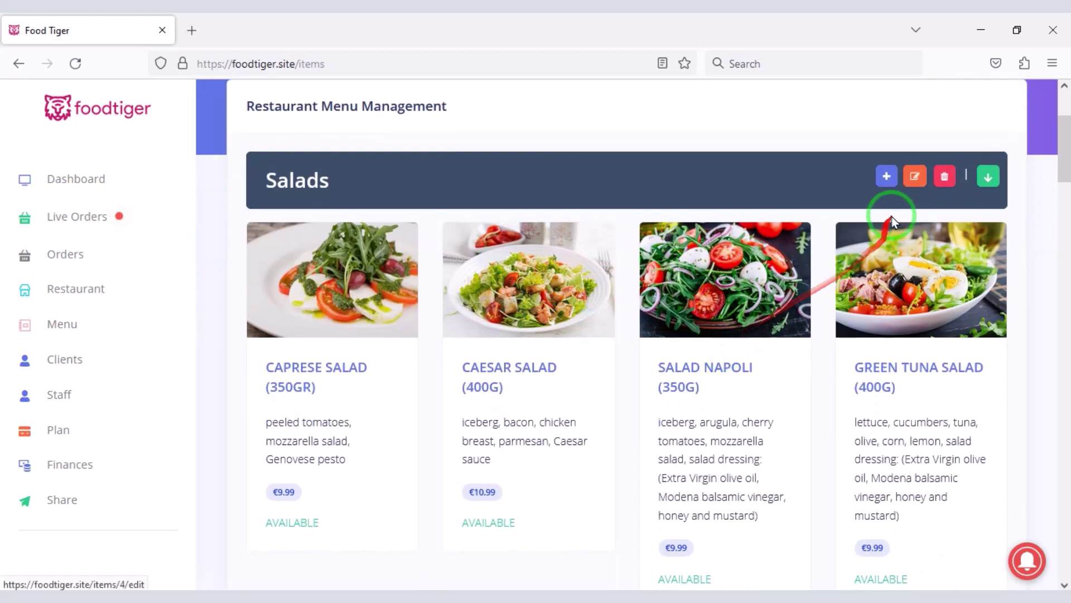
{"action": "left_click", "coordinate": [887, 176]}
{"action": "scroll", "coordinate": [430, 328], "scroll_direction": "down", "scroll_amount": 2}
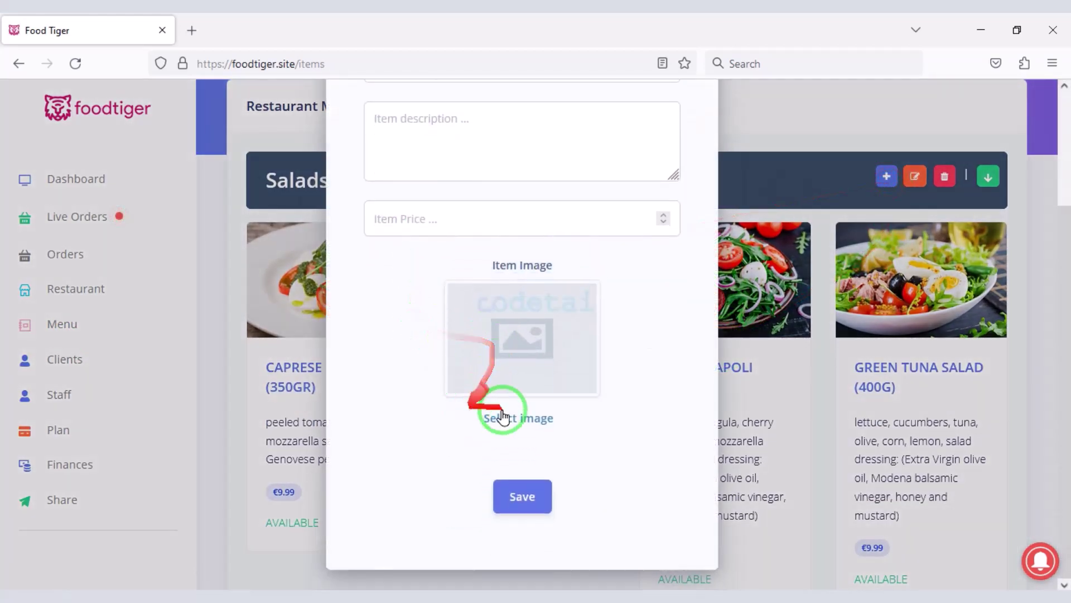
{"action": "scroll", "coordinate": [519, 357], "scroll_direction": "up", "scroll_amount": 3}
{"action": "left_click", "coordinate": [695, 123]}
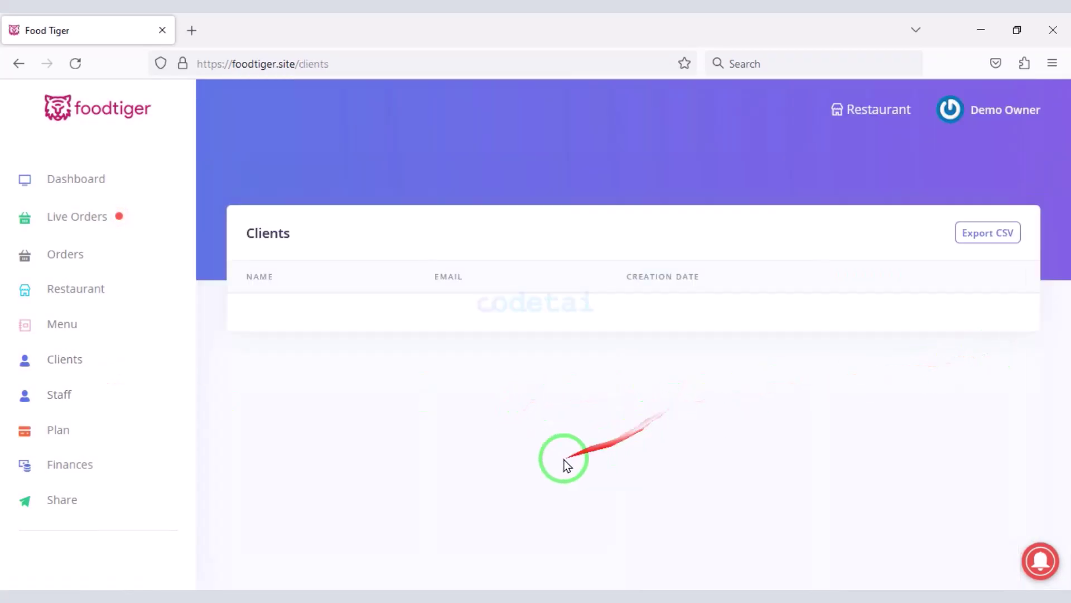
Step: View the staff list and new staff member form, dismissing the password suggestion
{"action": "left_click", "coordinate": [82, 395]}
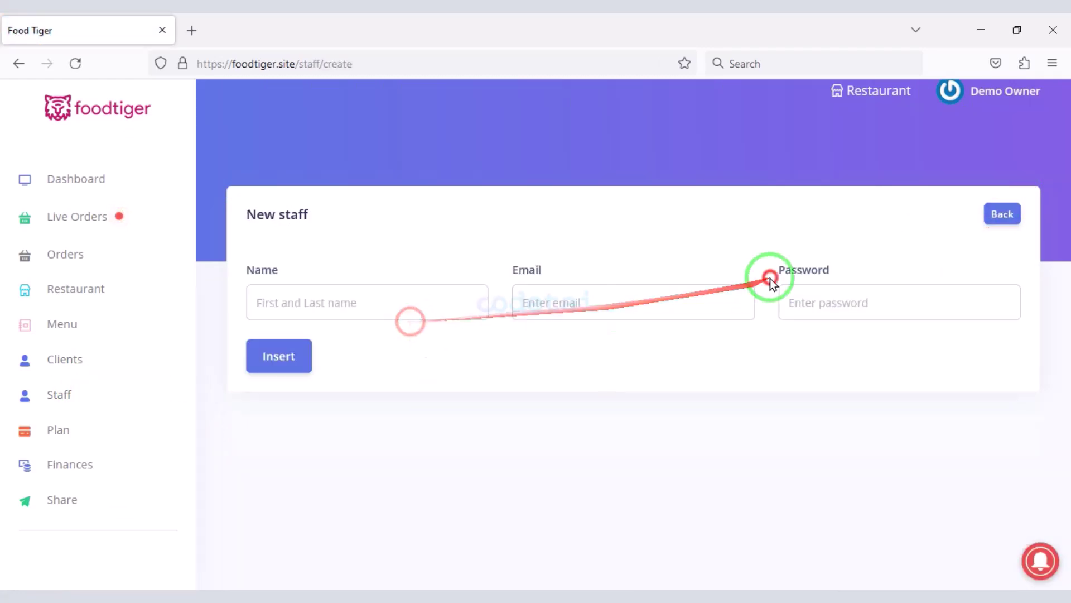
{"action": "left_click", "coordinate": [771, 279]}
{"action": "left_click", "coordinate": [300, 498]}
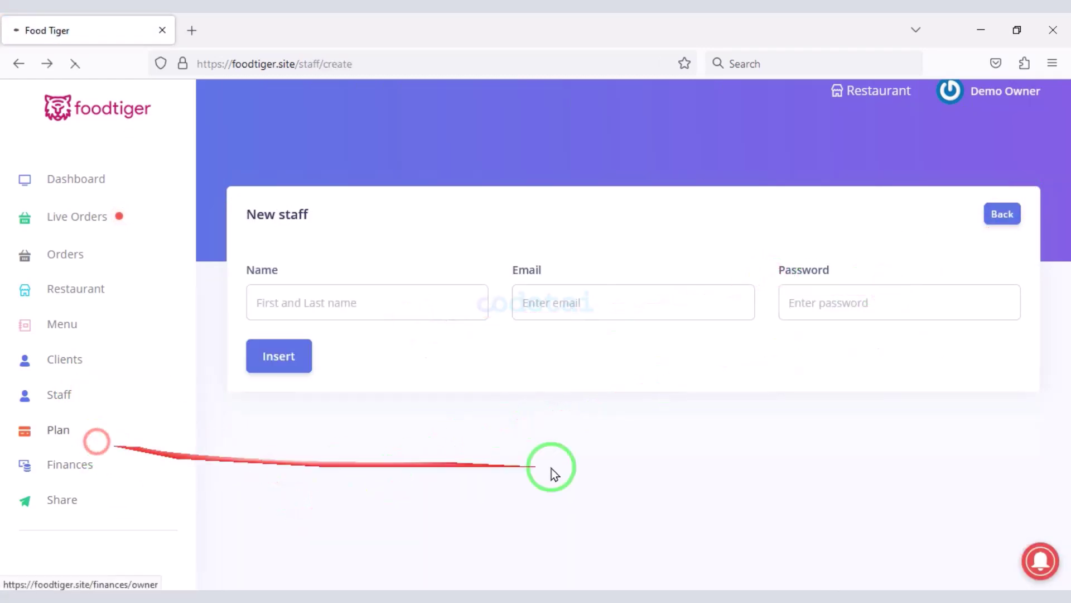
{"action": "scroll", "coordinate": [670, 483], "scroll_direction": "down", "scroll_amount": 5}
Step: Look over the owner's finances overview and the menu sharing page
{"action": "left_click", "coordinate": [116, 468]}
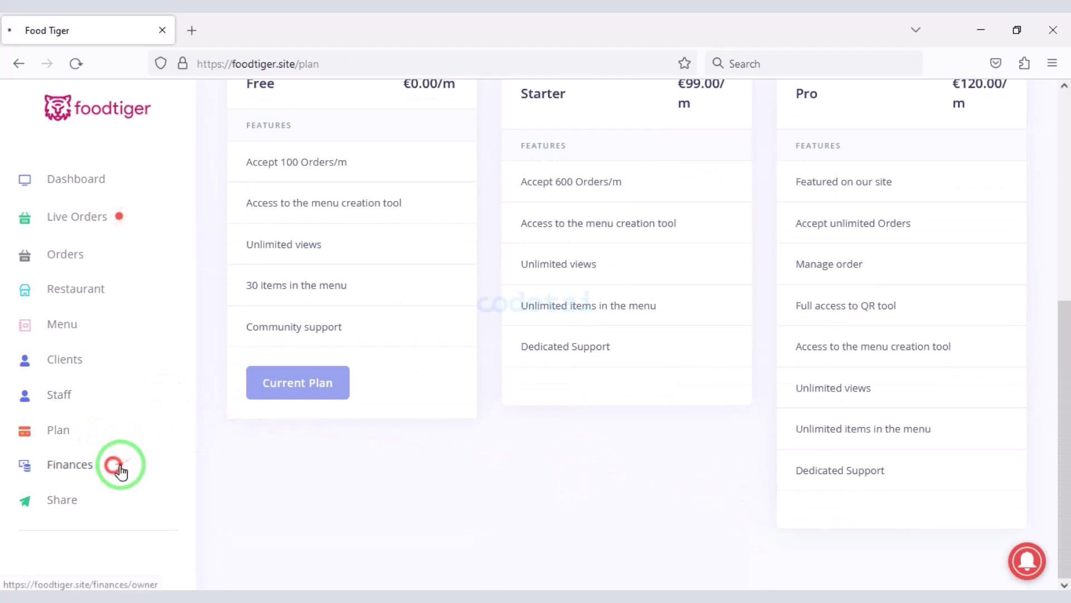
{"action": "scroll", "coordinate": [719, 401], "scroll_direction": "down", "scroll_amount": 2}
{"action": "scroll", "coordinate": [741, 313], "scroll_direction": "up", "scroll_amount": 4}
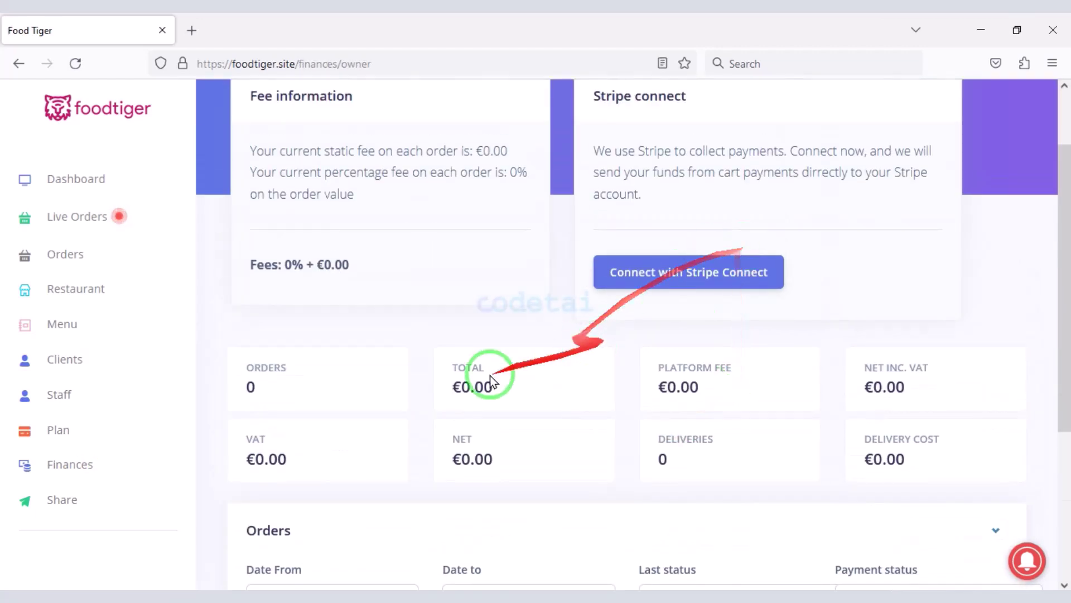
{"action": "scroll", "coordinate": [335, 419], "scroll_direction": "down", "scroll_amount": 2}
{"action": "left_click", "coordinate": [62, 499]}
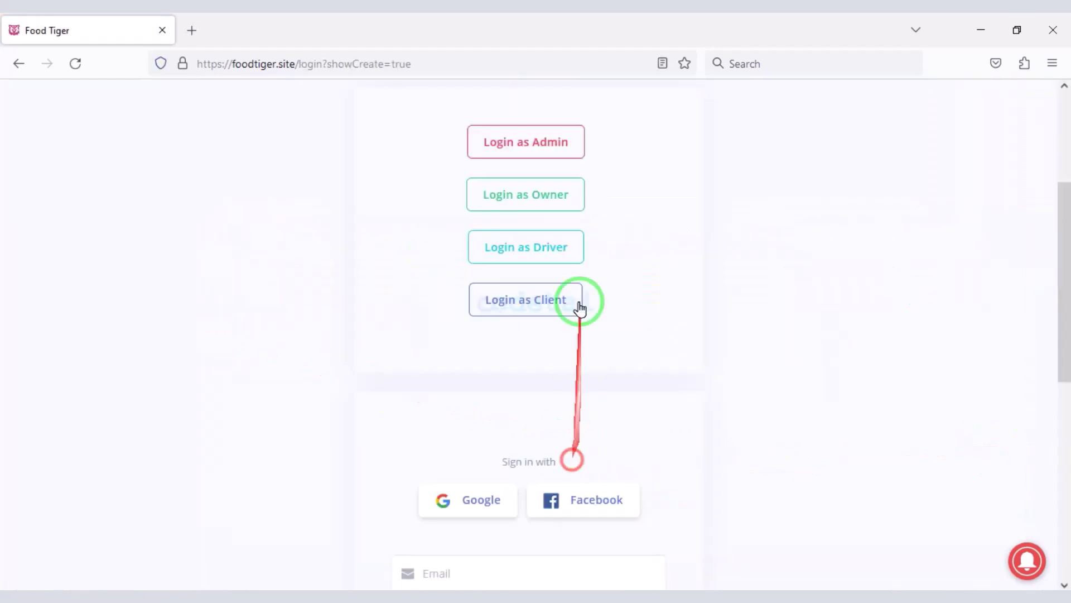
Step: Log in as demo driver, check the empty orders list and restaurant filter, then log out
{"action": "left_click", "coordinate": [525, 254]}
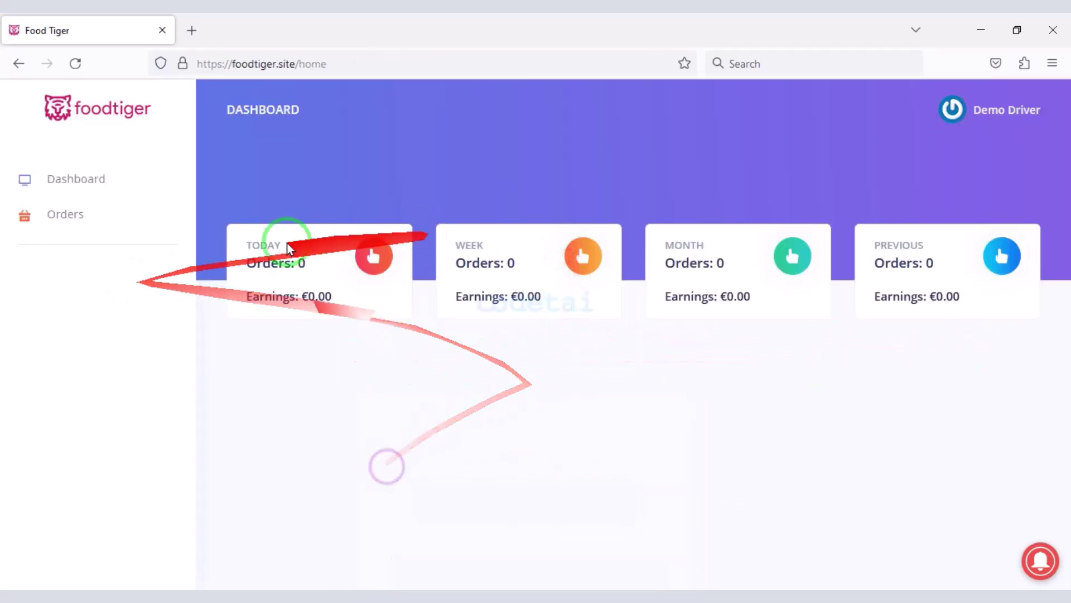
{"action": "left_click", "coordinate": [105, 217]}
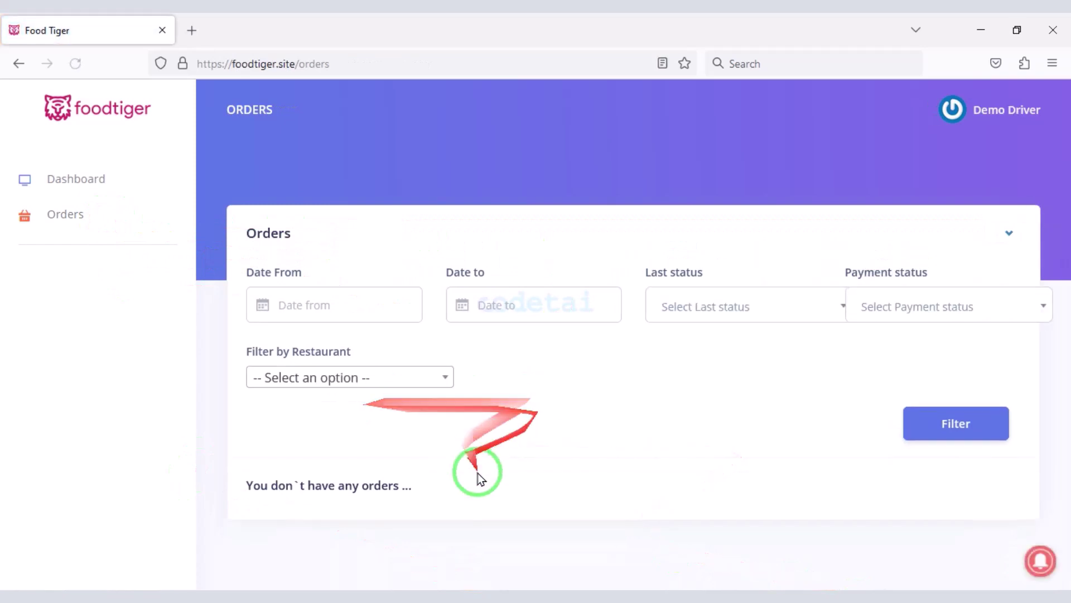
{"action": "left_click", "coordinate": [352, 385]}
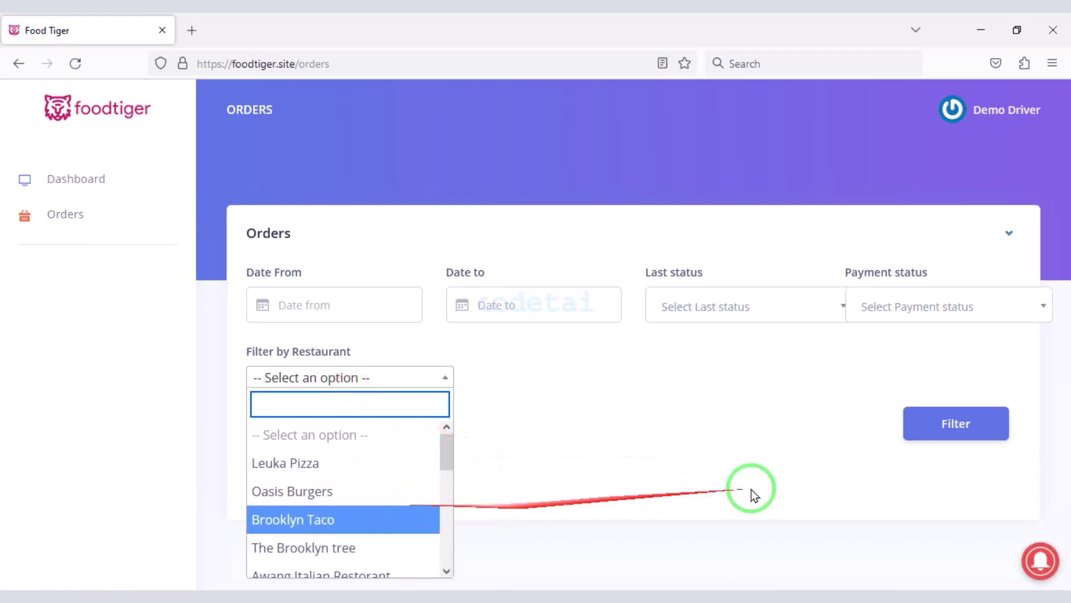
{"action": "left_click", "coordinate": [719, 458]}
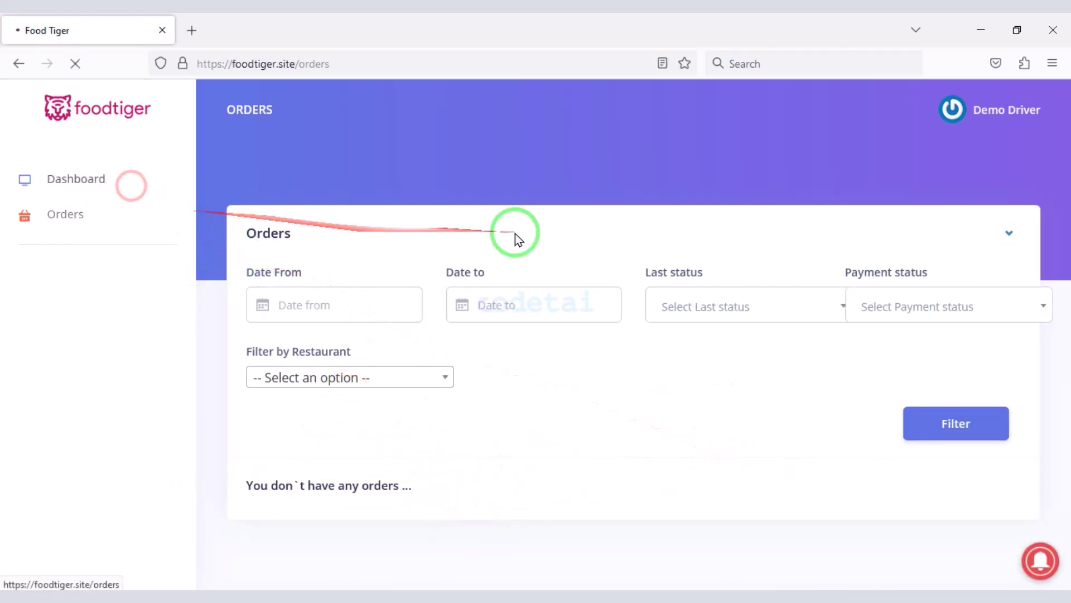
{"action": "left_click", "coordinate": [983, 109]}
{"action": "left_click", "coordinate": [933, 219]}
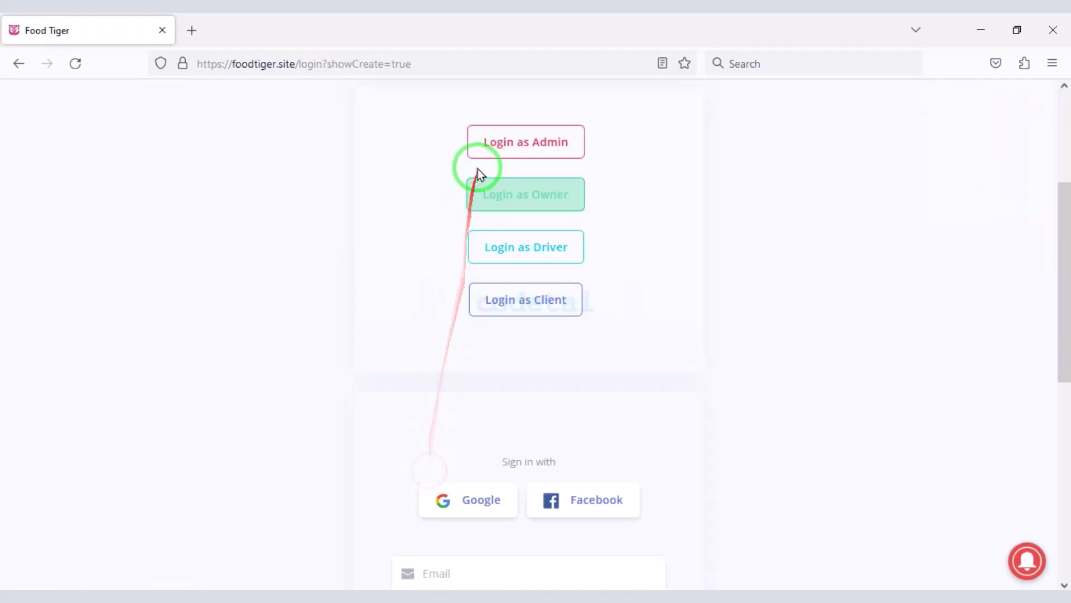
Step: Sign in as administrator and open a new pricing plan form under system settings
{"action": "left_click", "coordinate": [490, 148]}
{"action": "scroll", "coordinate": [537, 361], "scroll_direction": "down", "scroll_amount": 12}
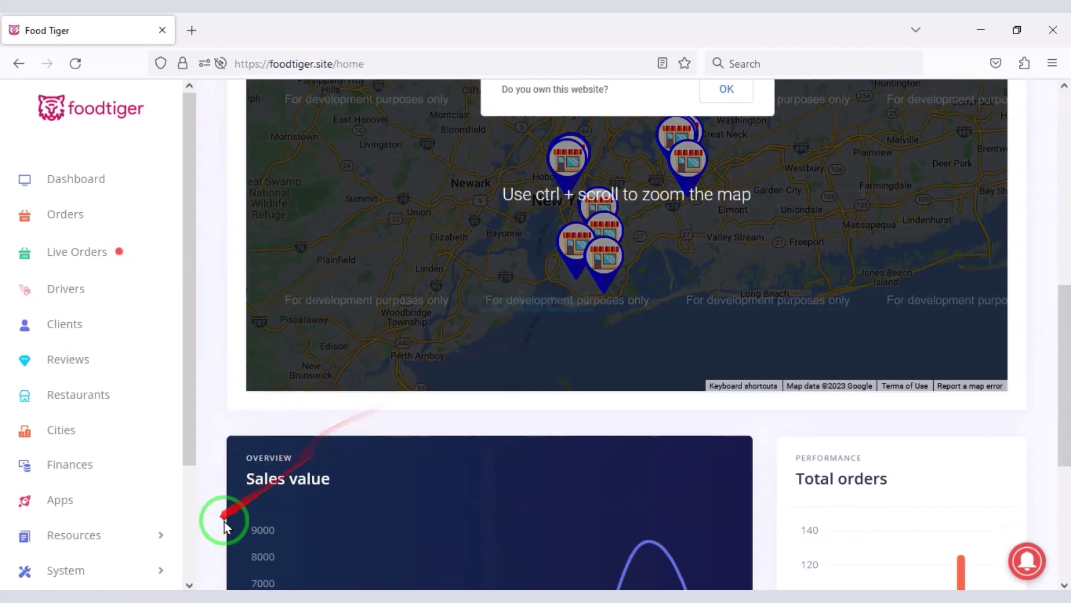
{"action": "scroll", "coordinate": [741, 463], "scroll_direction": "up", "scroll_amount": 10}
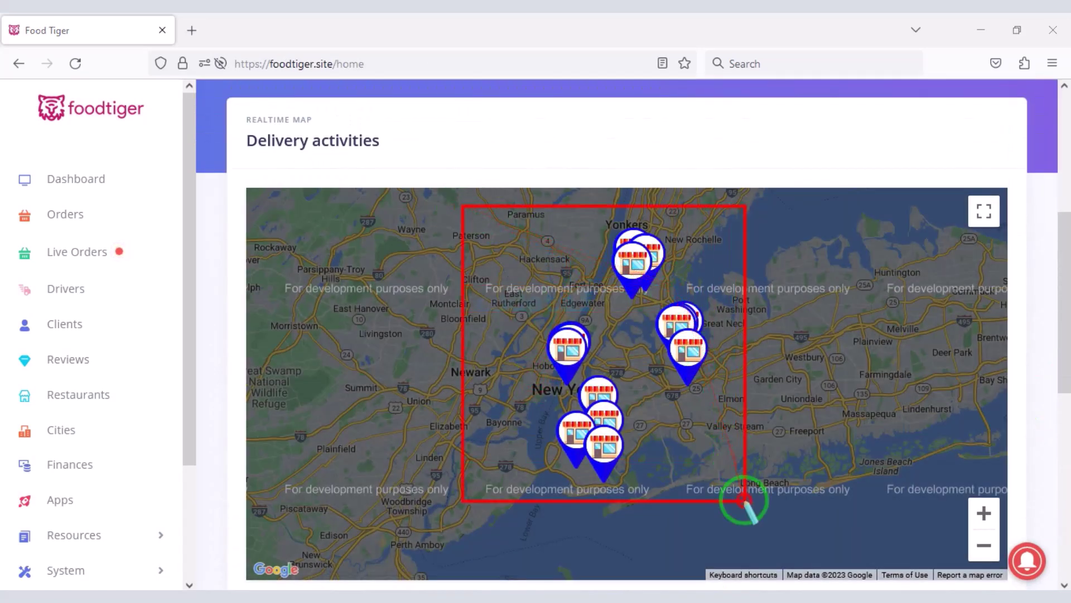
{"action": "left_click", "coordinate": [65, 569]}
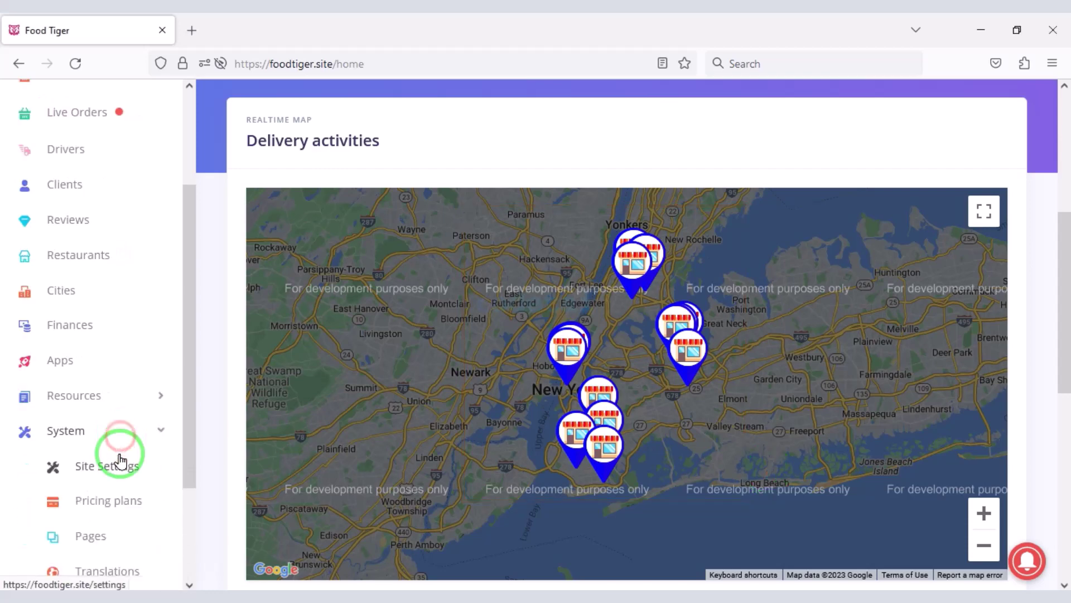
{"action": "scroll", "coordinate": [124, 450], "scroll_direction": "down", "scroll_amount": 2}
{"action": "left_click", "coordinate": [124, 414]}
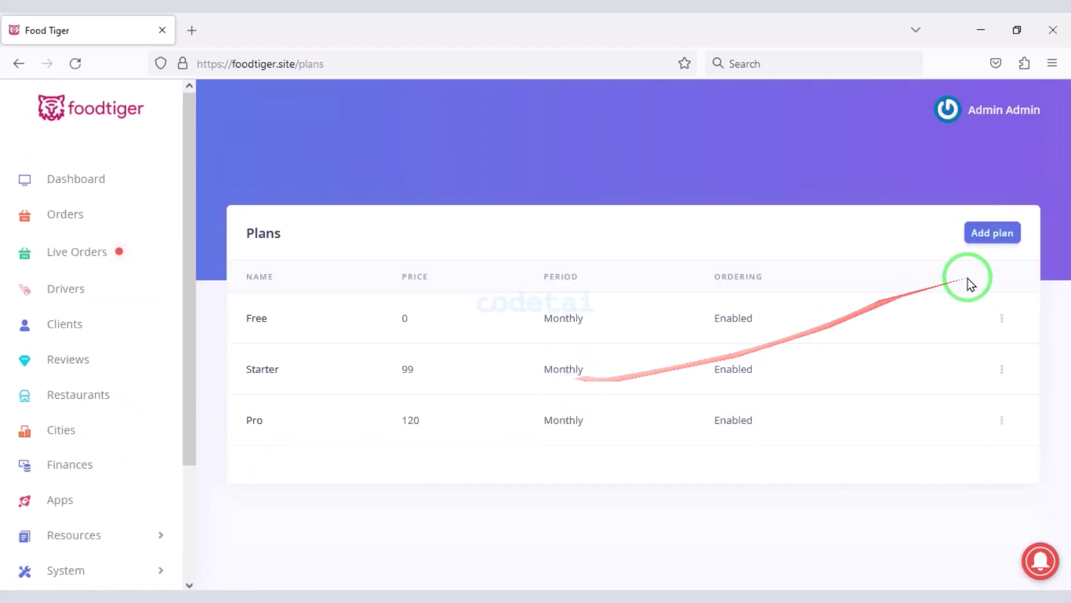
{"action": "left_click", "coordinate": [982, 240]}
{"action": "scroll", "coordinate": [543, 370], "scroll_direction": "down", "scroll_amount": 6}
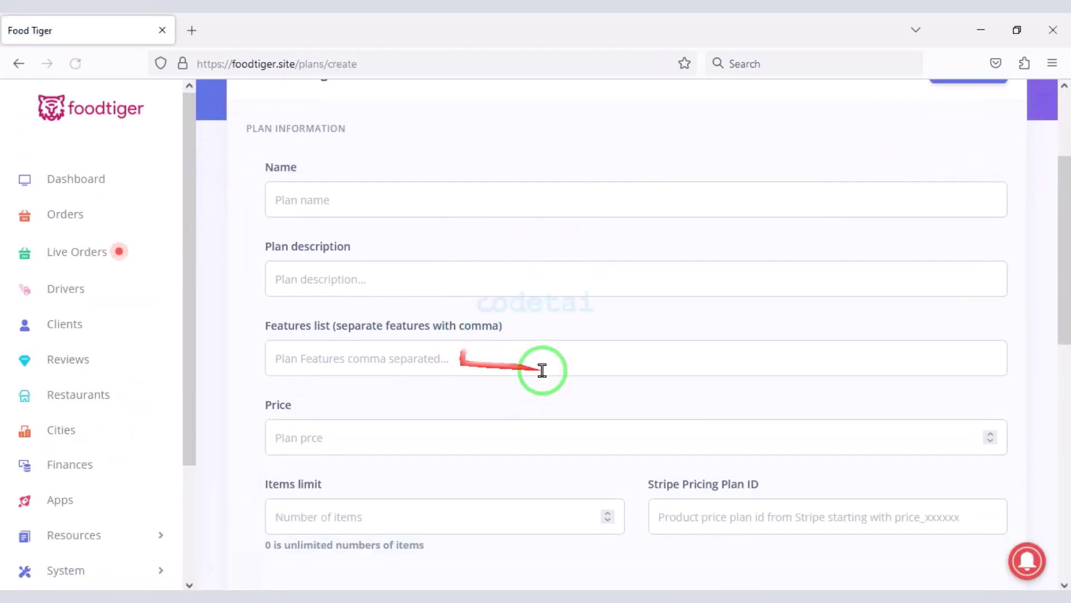
{"action": "scroll", "coordinate": [605, 496], "scroll_direction": "down", "scroll_amount": 7}
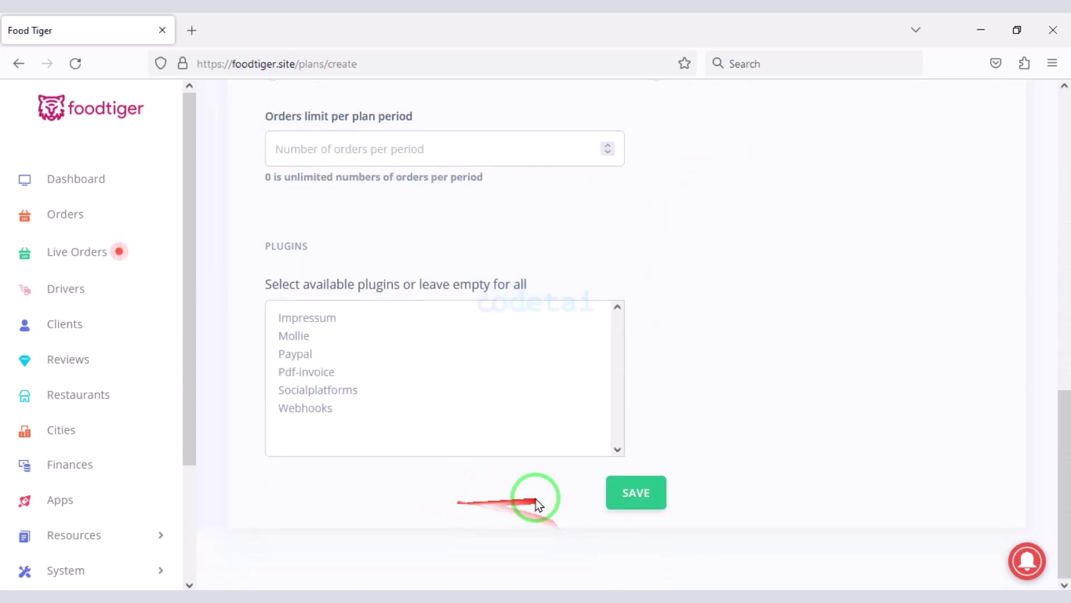
{"action": "scroll", "coordinate": [563, 469], "scroll_direction": "up", "scroll_amount": 5}
{"action": "scroll", "coordinate": [558, 390], "scroll_direction": "up", "scroll_amount": 8}
Step: Return to the admin dashboard and scroll through its order, sales and fee charts
{"action": "left_click", "coordinate": [84, 178]}
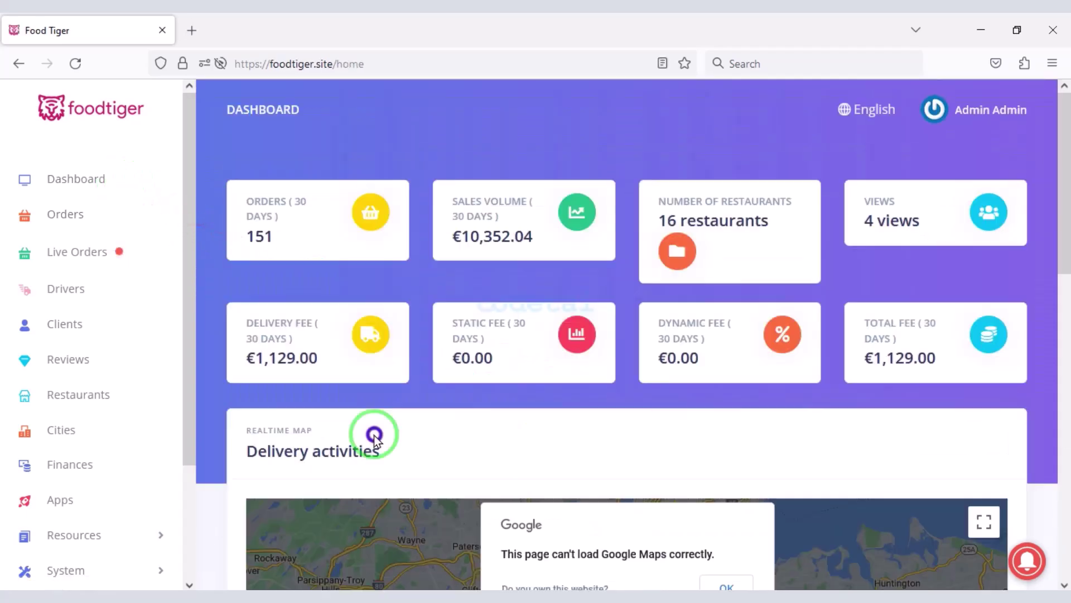
{"action": "scroll", "coordinate": [390, 429], "scroll_direction": "down", "scroll_amount": 4}
{"action": "scroll", "coordinate": [434, 422], "scroll_direction": "down", "scroll_amount": 10}
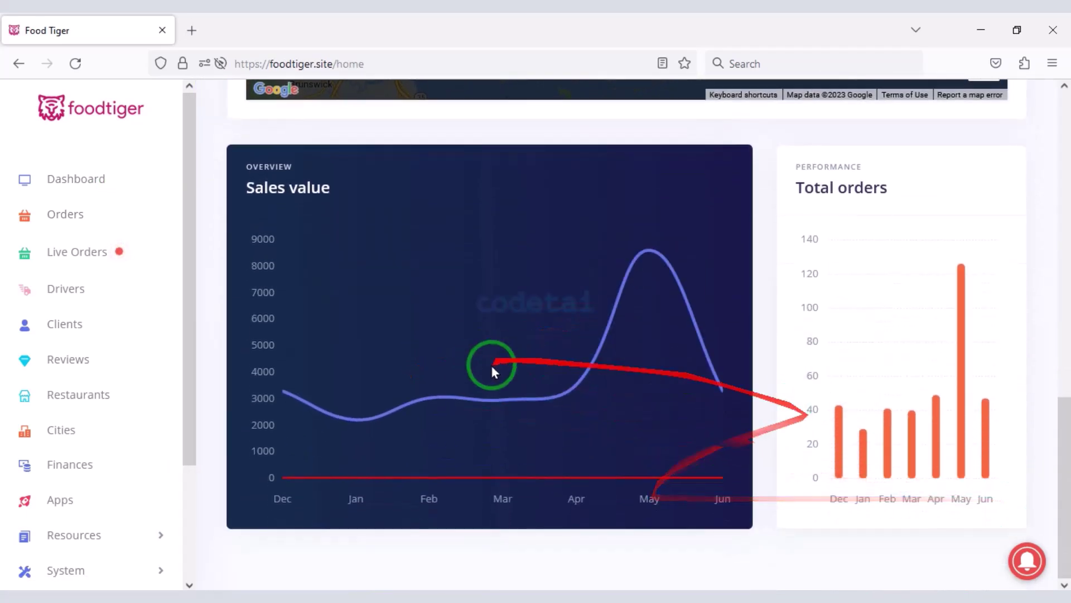
{"action": "scroll", "coordinate": [722, 437], "scroll_direction": "up", "scroll_amount": 10}
{"action": "scroll", "coordinate": [84, 240], "scroll_direction": "down", "scroll_amount": 5}
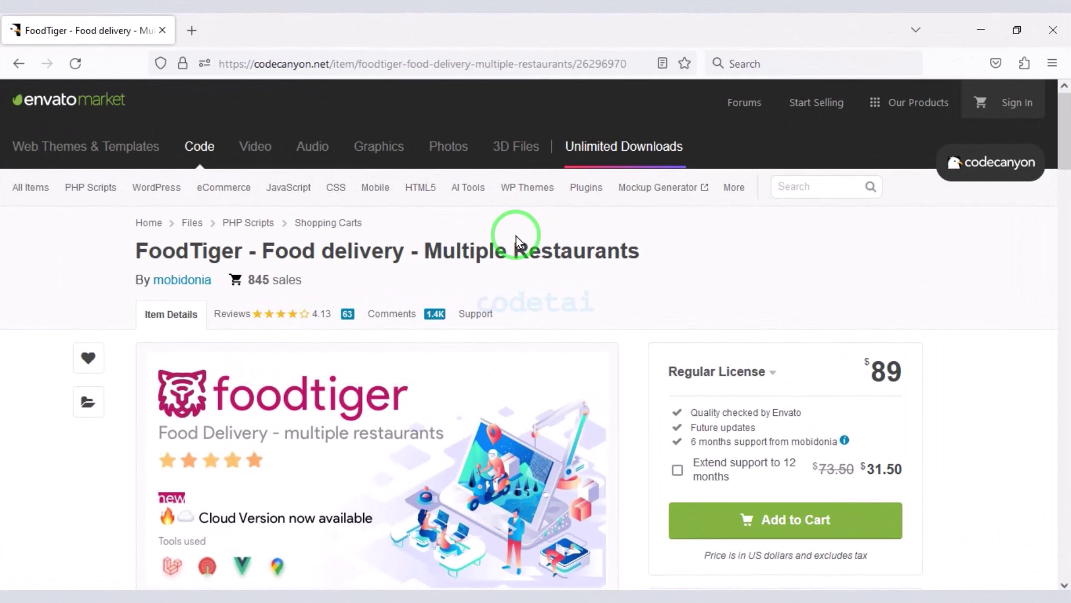
Step: Scroll through the FoodTiger listing's features and demo details, then back to the $89 license box
{"action": "scroll", "coordinate": [598, 289], "scroll_direction": "down", "scroll_amount": 2}
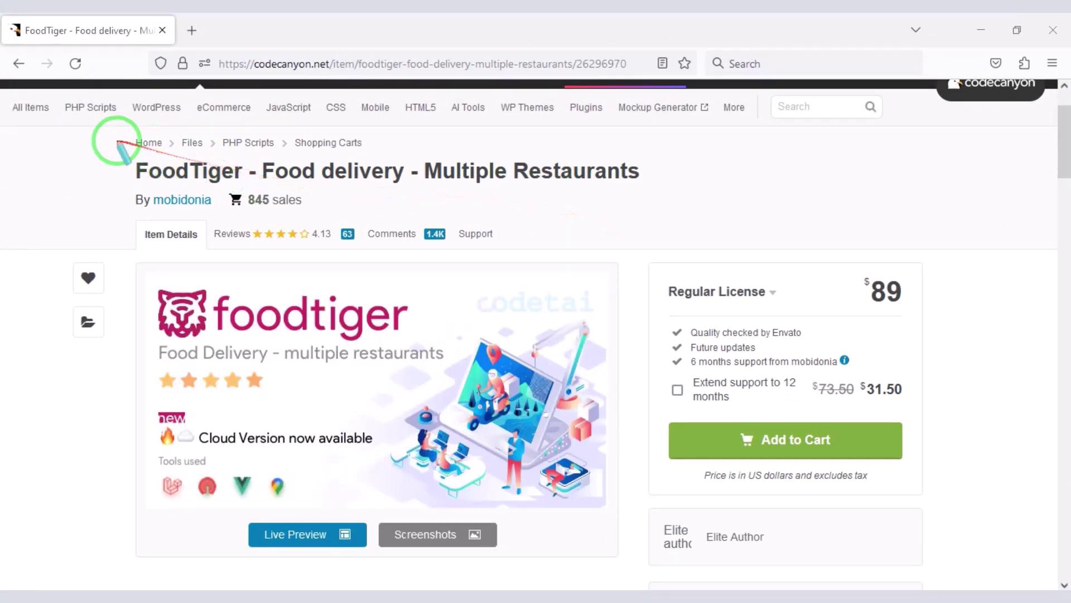
{"action": "left_click_drag", "start_coordinate": [277, 195], "coordinate": [663, 198]}
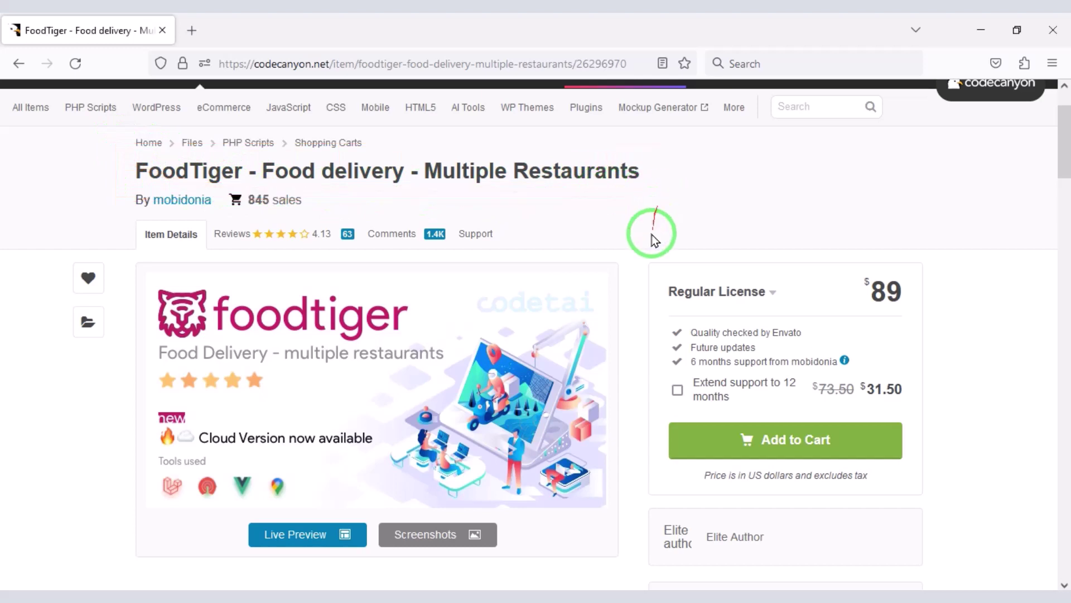
{"action": "scroll", "coordinate": [652, 245], "scroll_direction": "down", "scroll_amount": 6}
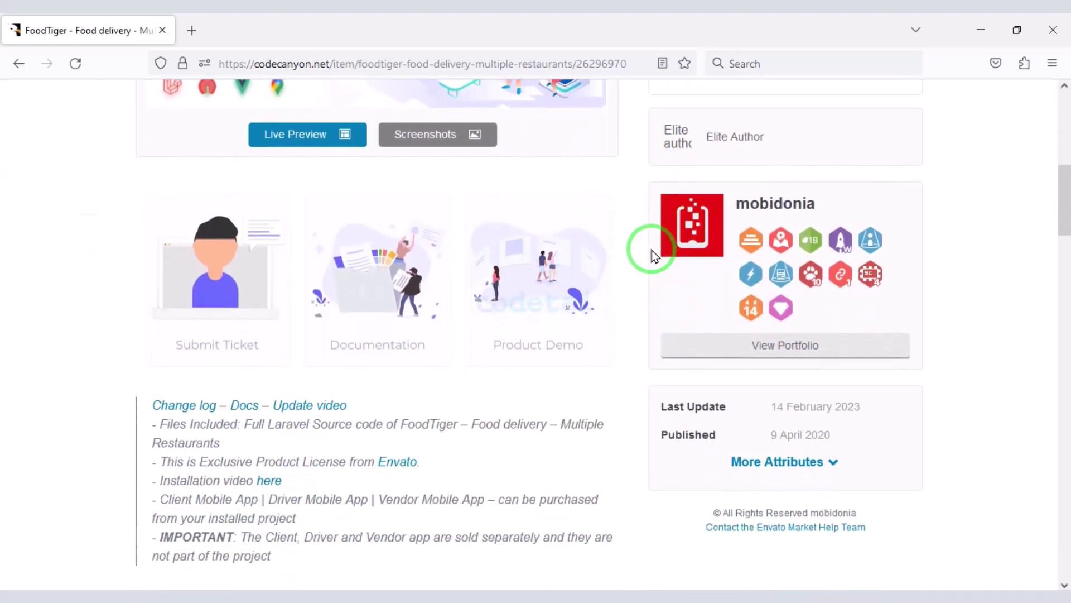
{"action": "scroll", "coordinate": [694, 295], "scroll_direction": "down", "scroll_amount": 8}
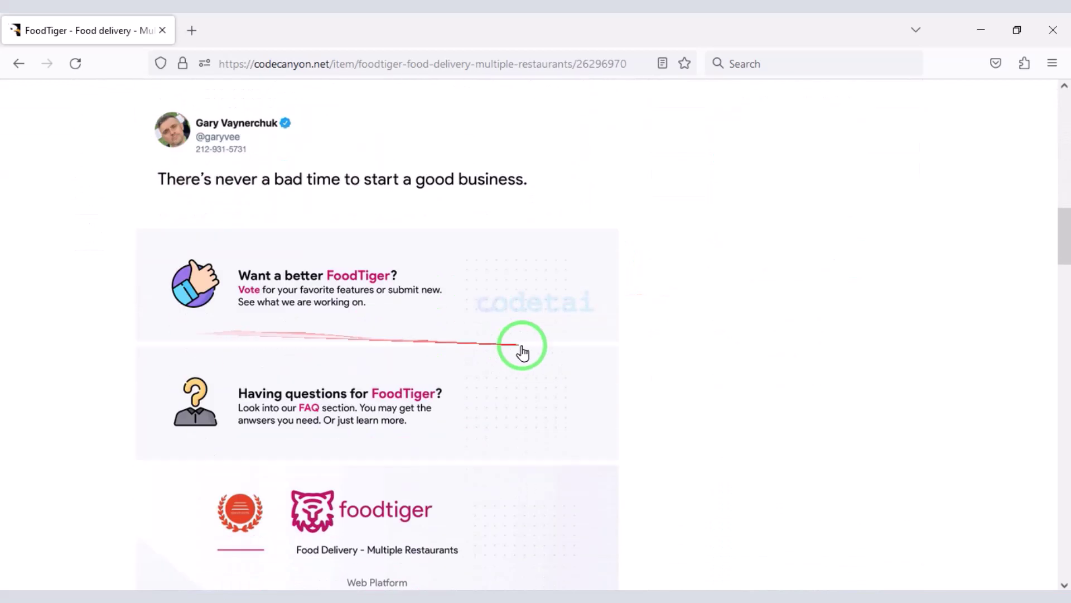
{"action": "scroll", "coordinate": [328, 375], "scroll_direction": "down", "scroll_amount": 6}
{"action": "scroll", "coordinate": [103, 371], "scroll_direction": "down", "scroll_amount": 2}
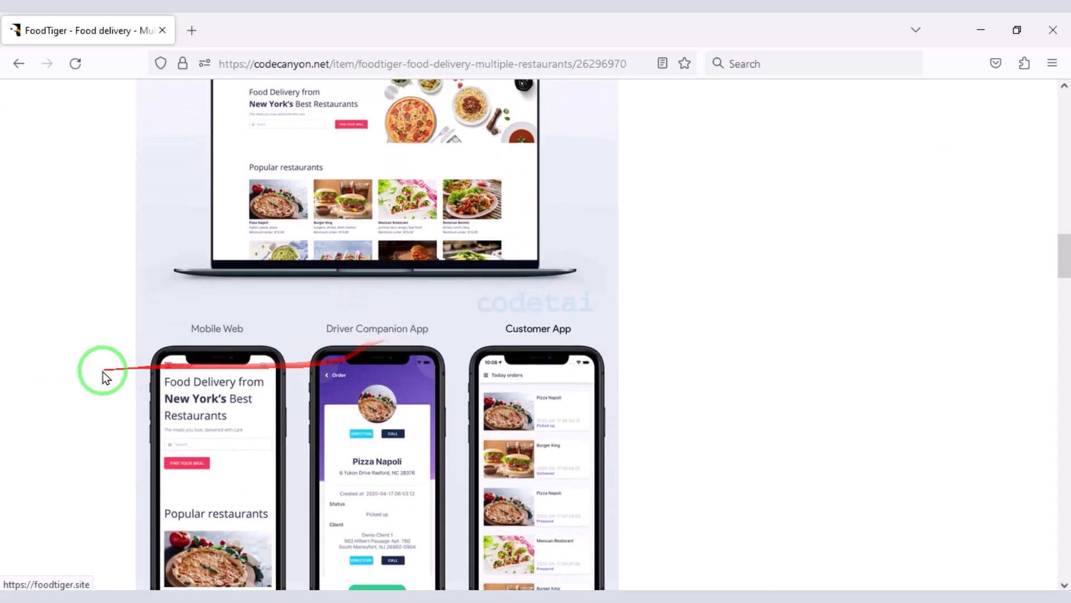
{"action": "scroll", "coordinate": [102, 371], "scroll_direction": "down", "scroll_amount": 11}
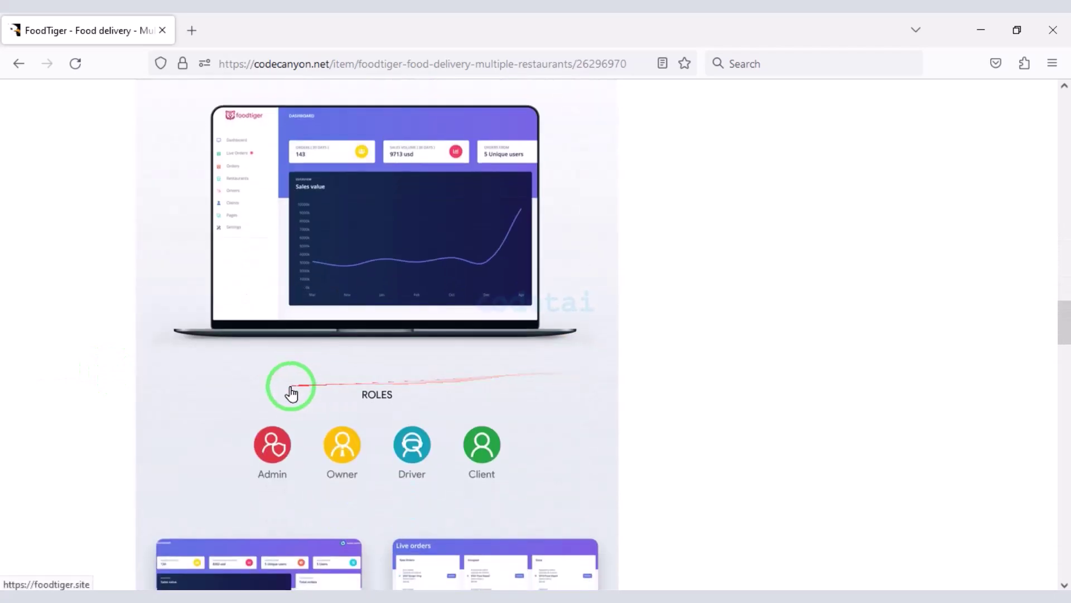
{"action": "scroll", "coordinate": [291, 394], "scroll_direction": "down", "scroll_amount": 10}
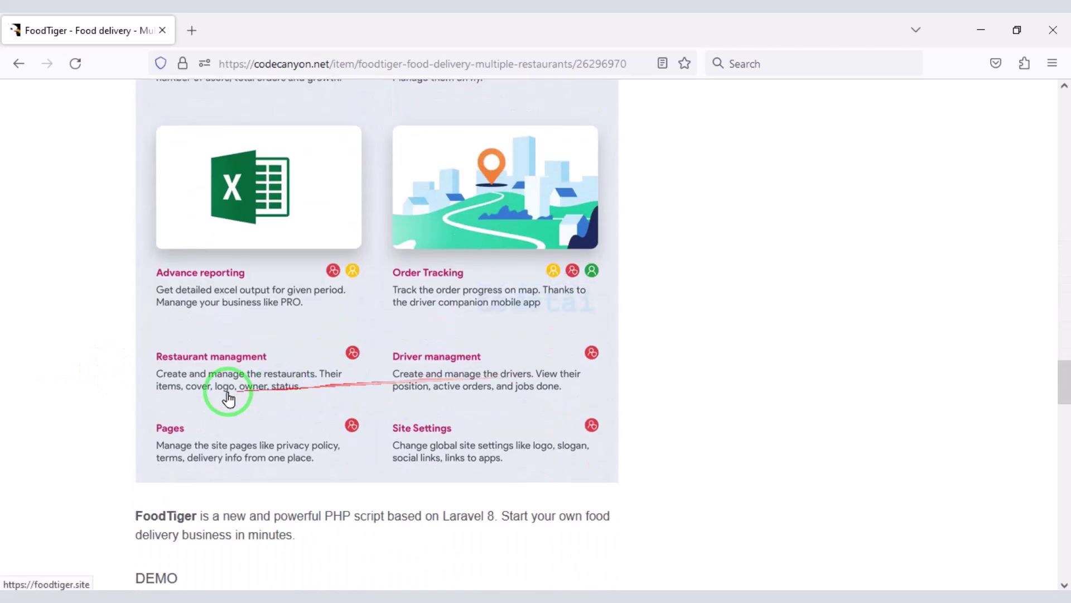
{"action": "scroll", "coordinate": [228, 398], "scroll_direction": "down", "scroll_amount": 6}
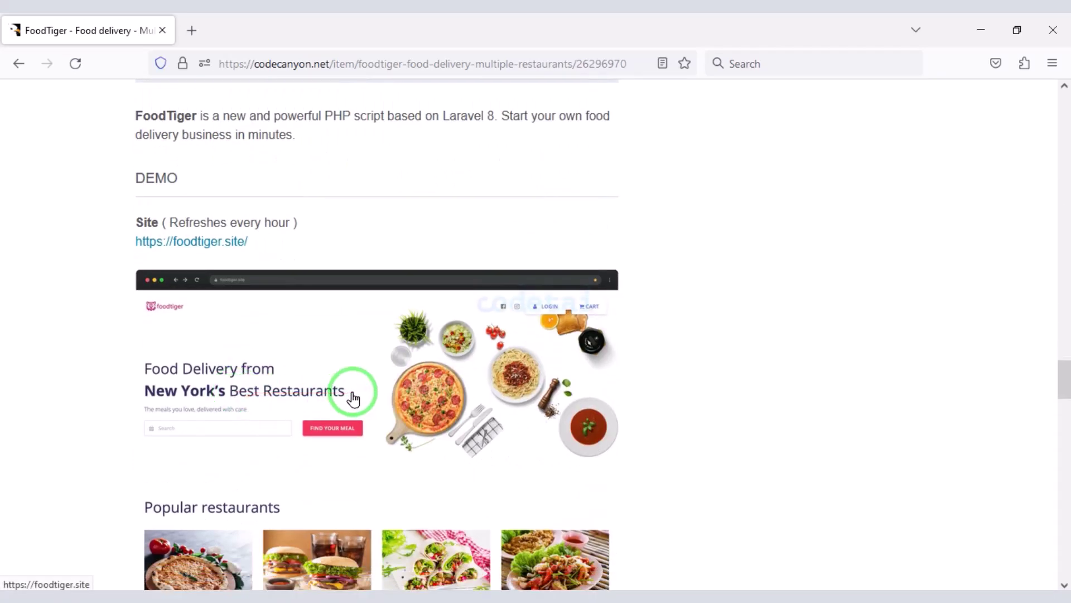
{"action": "scroll", "coordinate": [353, 398], "scroll_direction": "down", "scroll_amount": 11}
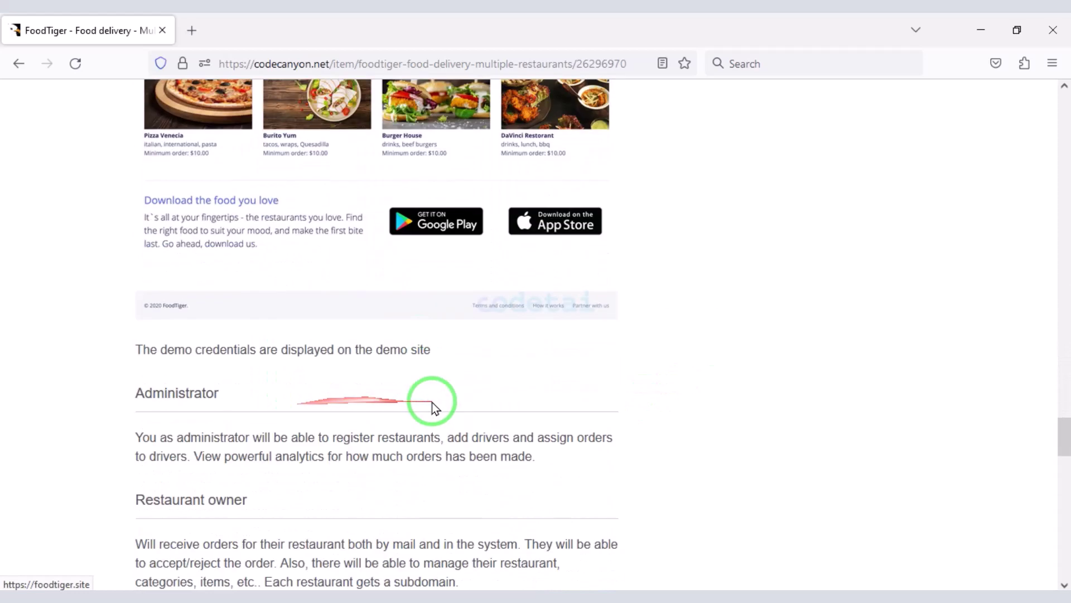
{"action": "scroll", "coordinate": [390, 410], "scroll_direction": "down", "scroll_amount": 5}
{"action": "scroll", "coordinate": [290, 424], "scroll_direction": "down", "scroll_amount": 5}
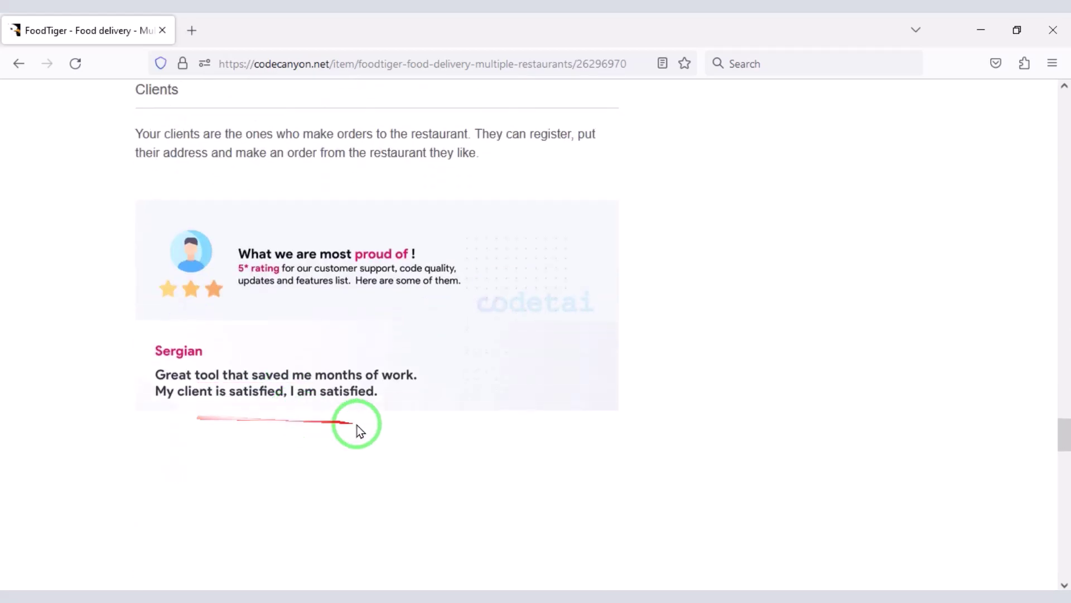
{"action": "scroll", "coordinate": [296, 419], "scroll_direction": "down", "scroll_amount": 3}
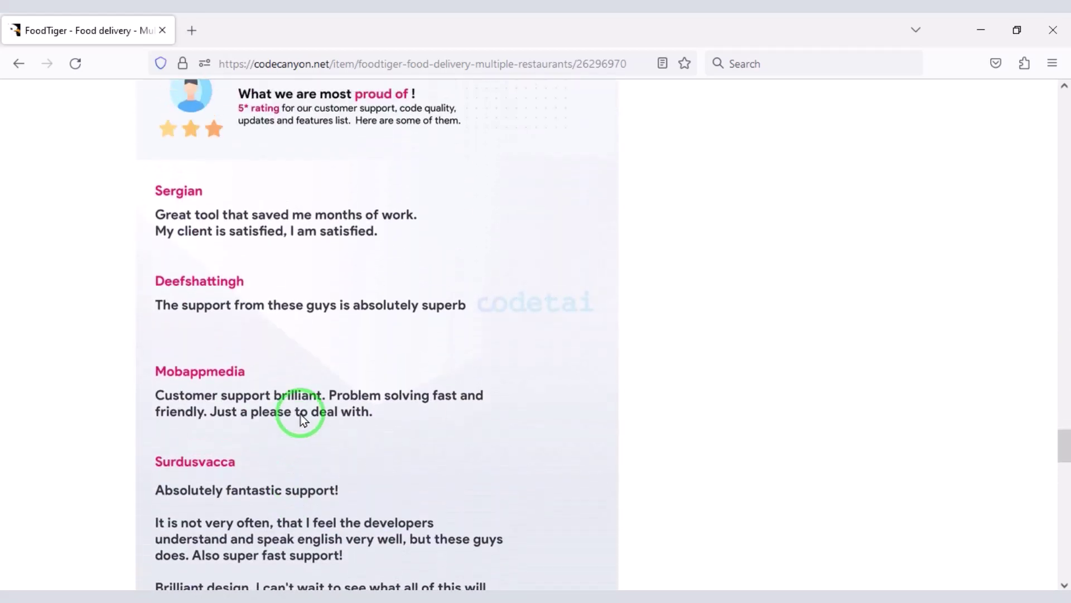
{"action": "scroll", "coordinate": [222, 419], "scroll_direction": "down", "scroll_amount": 10}
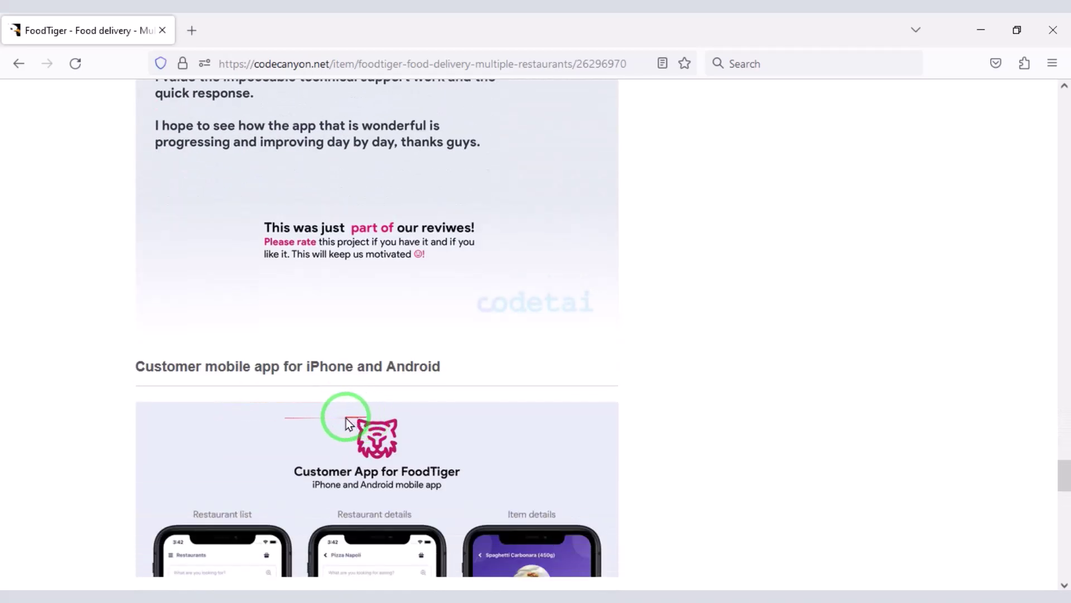
{"action": "scroll", "coordinate": [357, 416], "scroll_direction": "down", "scroll_amount": 4}
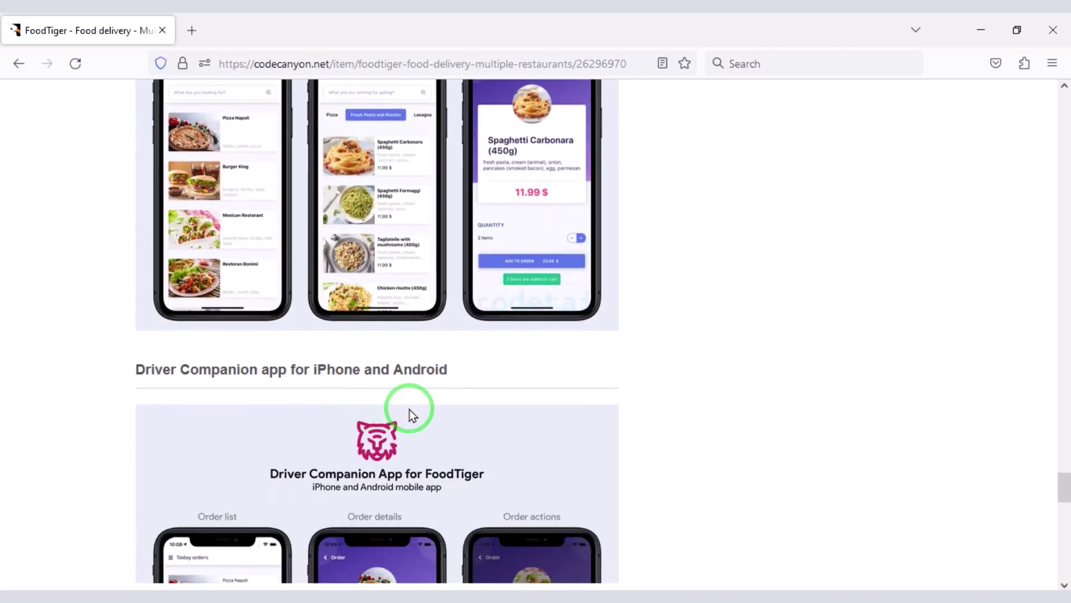
{"action": "scroll", "coordinate": [297, 414], "scroll_direction": "down", "scroll_amount": 2}
{"action": "scroll", "coordinate": [371, 416], "scroll_direction": "up", "scroll_amount": 7}
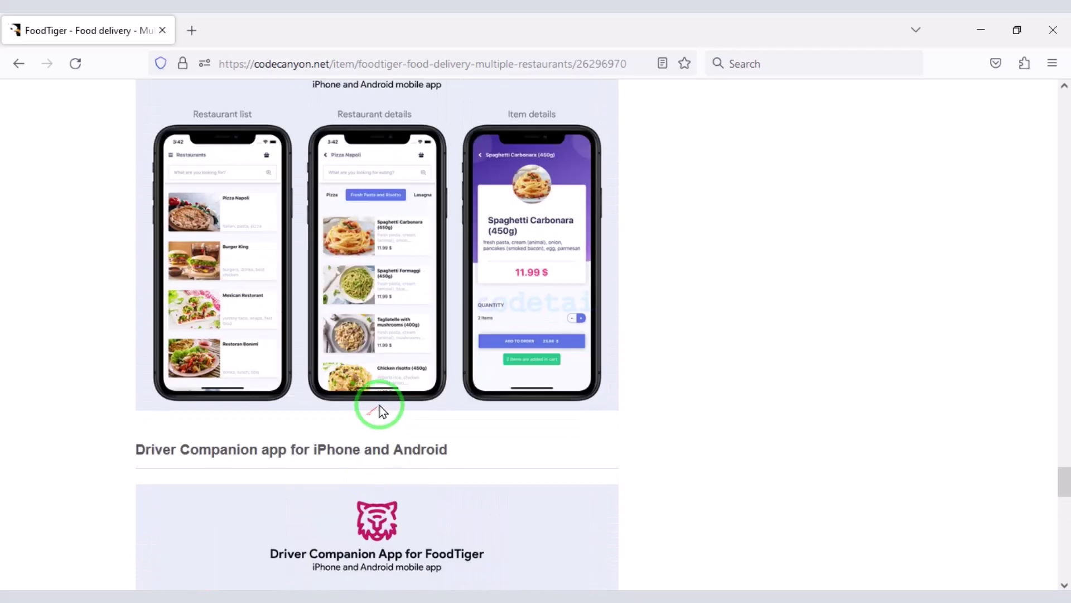
{"action": "scroll", "coordinate": [285, 402], "scroll_direction": "down", "scroll_amount": 11}
{"action": "scroll", "coordinate": [294, 410], "scroll_direction": "down", "scroll_amount": 3}
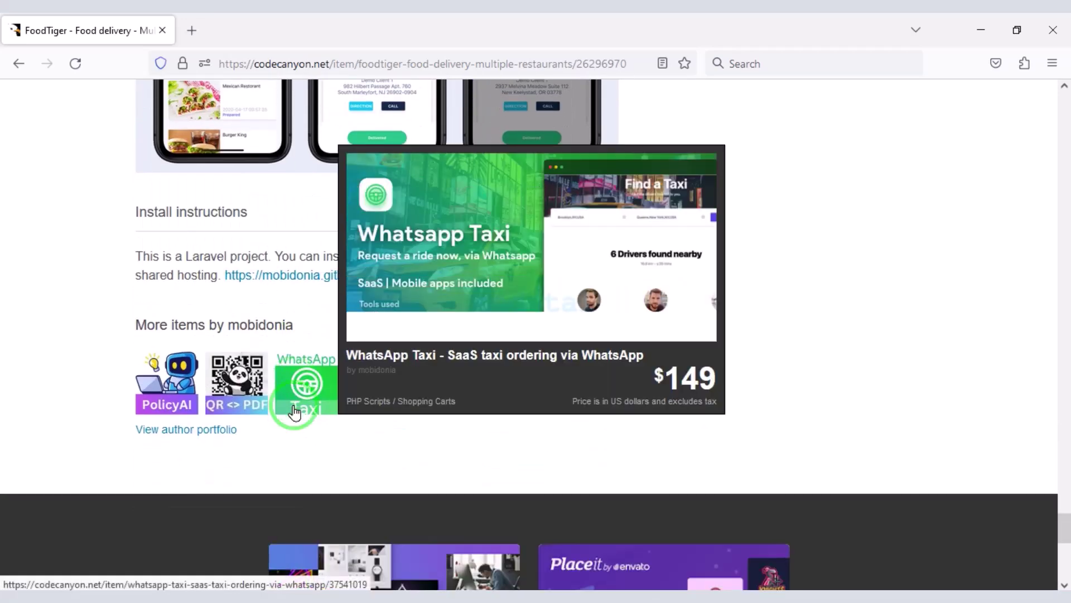
{"action": "scroll", "coordinate": [293, 385], "scroll_direction": "up", "scroll_amount": 18}
{"action": "scroll", "coordinate": [360, 343], "scroll_direction": "up", "scroll_amount": 20}
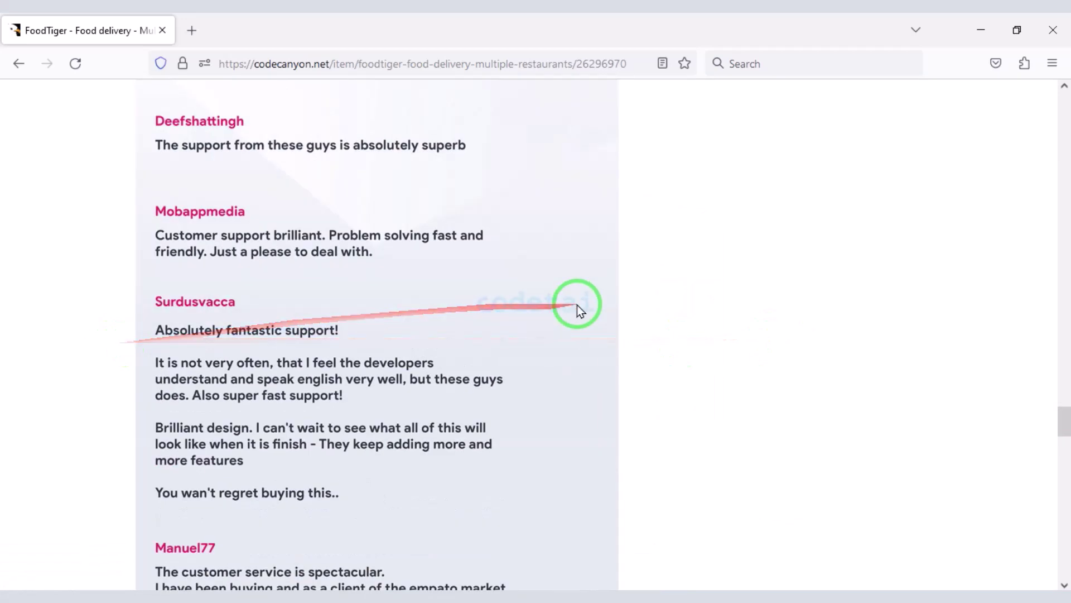
{"action": "scroll", "coordinate": [273, 354], "scroll_direction": "up", "scroll_amount": 18}
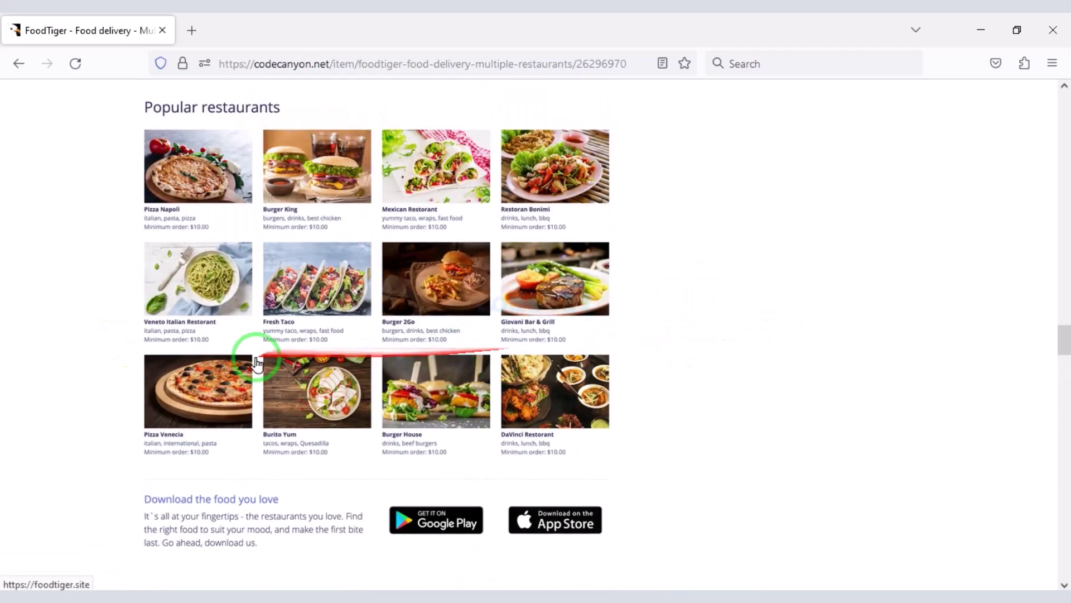
{"action": "scroll", "coordinate": [468, 372], "scroll_direction": "up", "scroll_amount": 20}
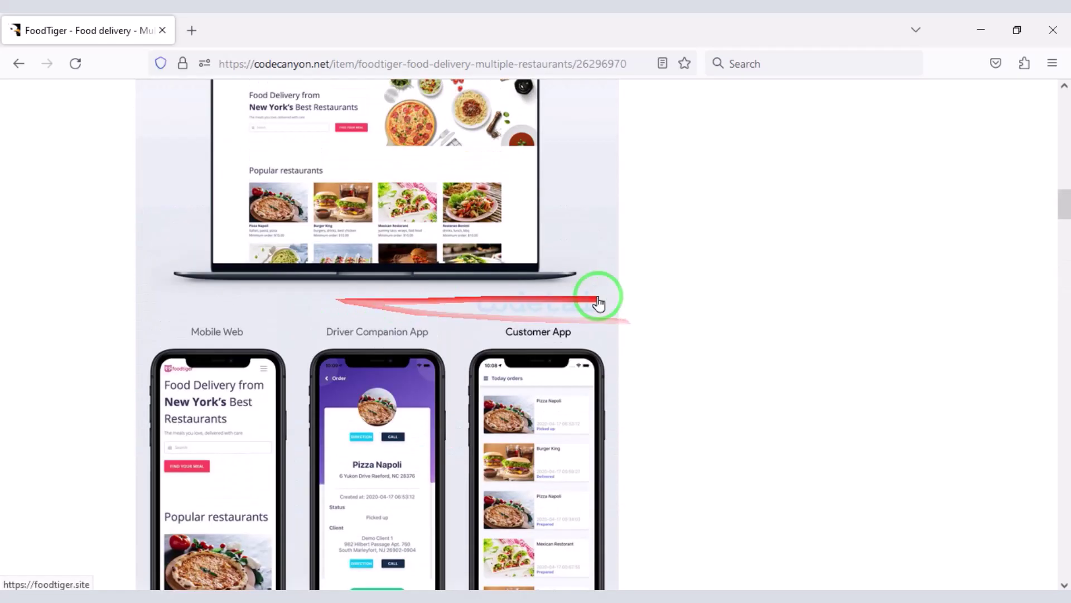
{"action": "scroll", "coordinate": [458, 317], "scroll_direction": "up", "scroll_amount": 6}
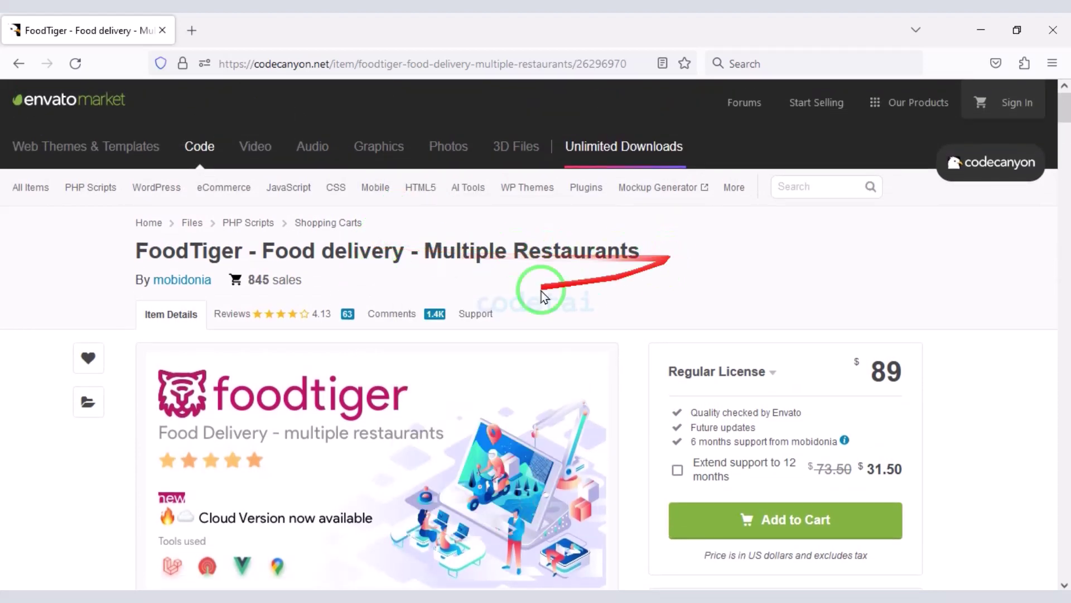
{"action": "scroll", "coordinate": [677, 299], "scroll_direction": "down", "scroll_amount": 5}
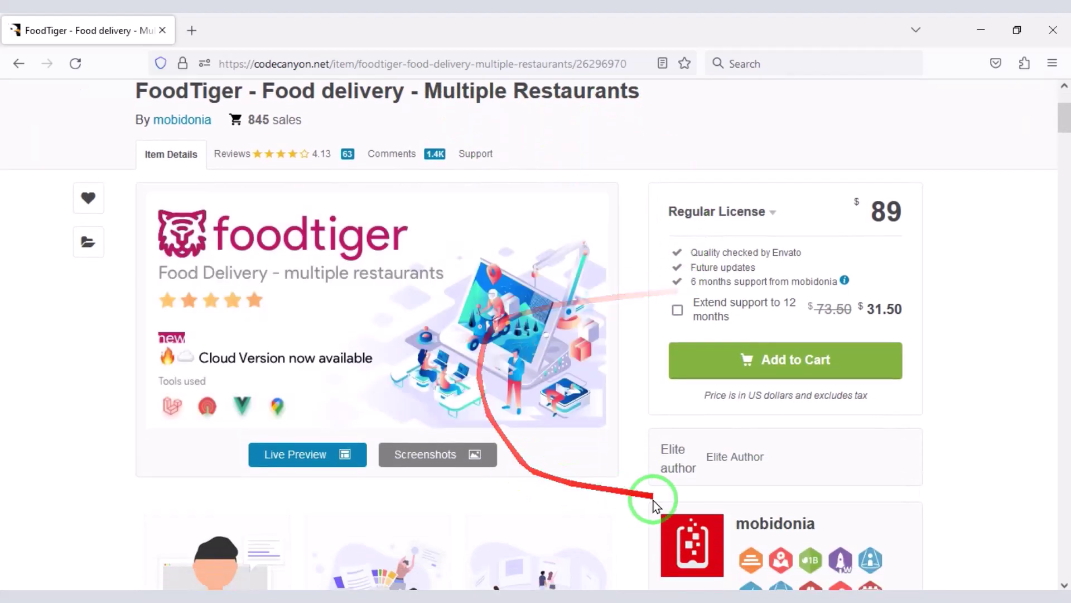
Step: Add the FoodTiger script to the cart and proceed to checkout
{"action": "left_click", "coordinate": [792, 371]}
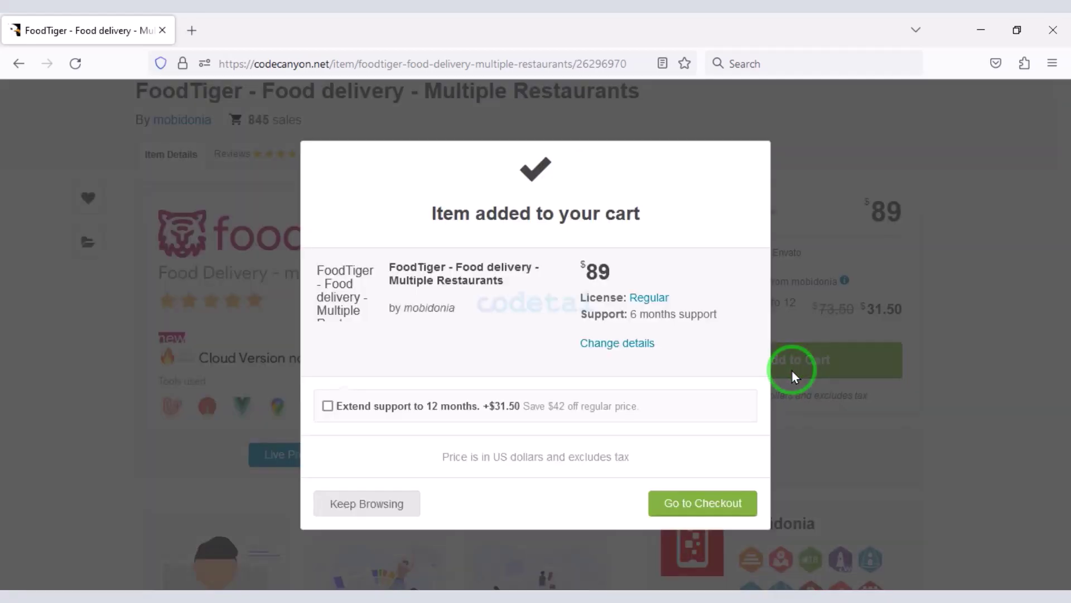
{"action": "left_click", "coordinate": [718, 505]}
{"action": "scroll", "coordinate": [802, 444], "scroll_direction": "down", "scroll_amount": 7}
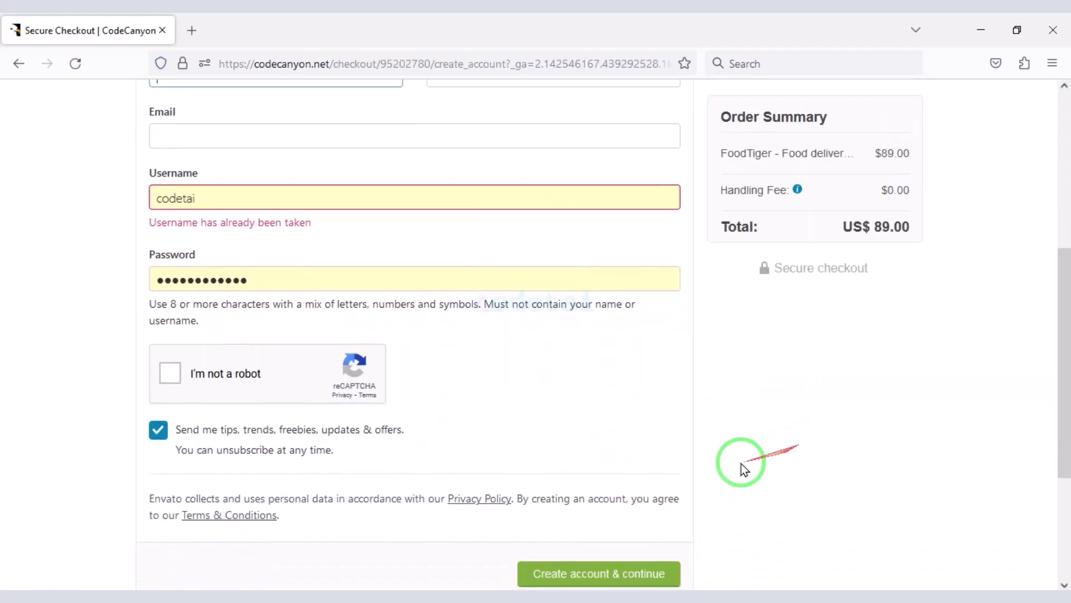
{"action": "scroll", "coordinate": [630, 481], "scroll_direction": "up", "scroll_amount": 10}
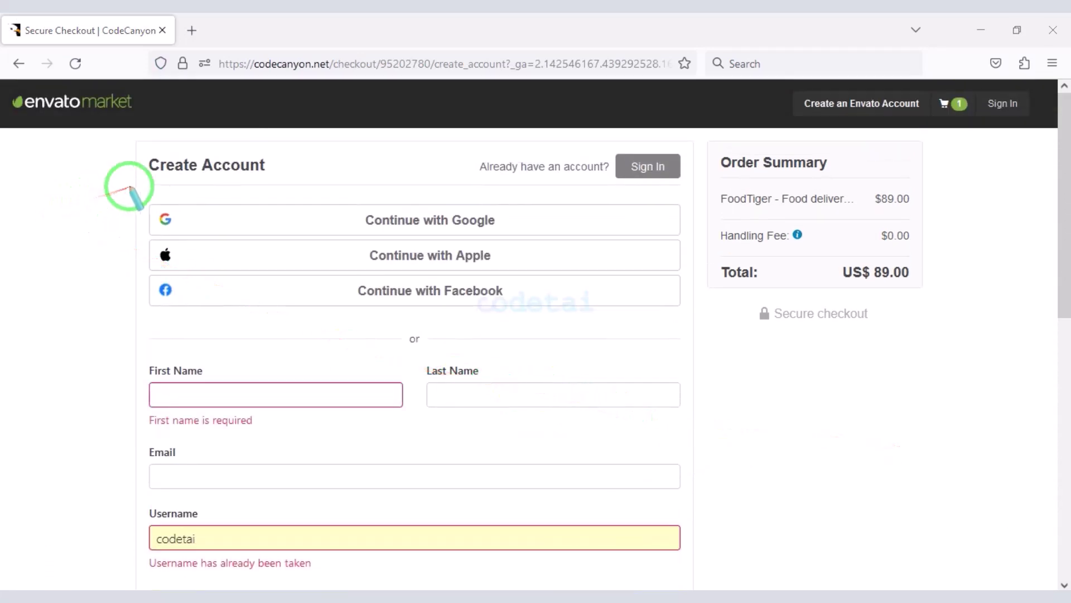
Step: Review the checkout form and sign in with the existing Envato account
{"action": "left_click_drag", "start_coordinate": [129, 187], "coordinate": [689, 326]}
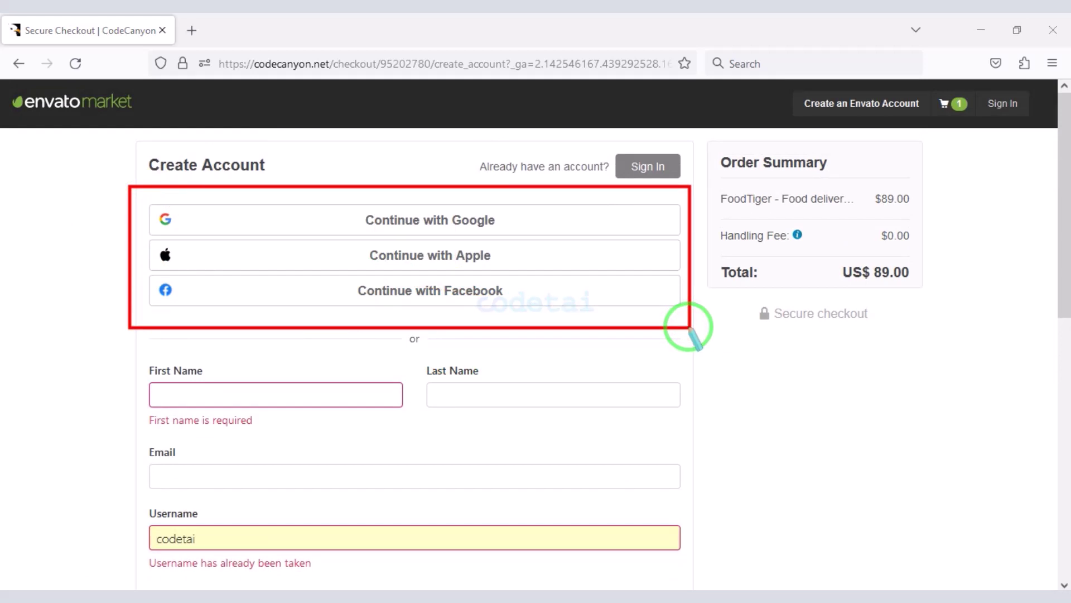
{"action": "scroll", "coordinate": [688, 327], "scroll_direction": "down", "scroll_amount": 4}
{"action": "mouse_move", "coordinate": [134, 119]}
{"action": "left_mouse_down"}
{"action": "mouse_move", "coordinate": [350, 239]}
{"action": "mouse_move", "coordinate": [703, 401]}
{"action": "mouse_move", "coordinate": [690, 389]}
{"action": "left_mouse_up"}
{"action": "scroll", "coordinate": [691, 389], "scroll_direction": "down", "scroll_amount": 3}
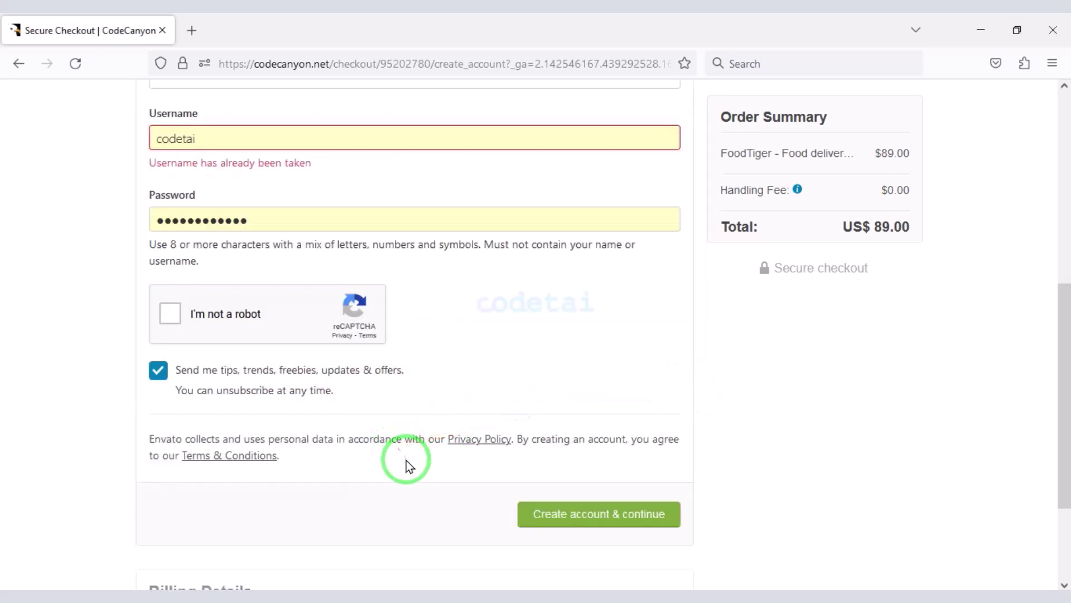
{"action": "scroll", "coordinate": [557, 467], "scroll_direction": "up", "scroll_amount": 7}
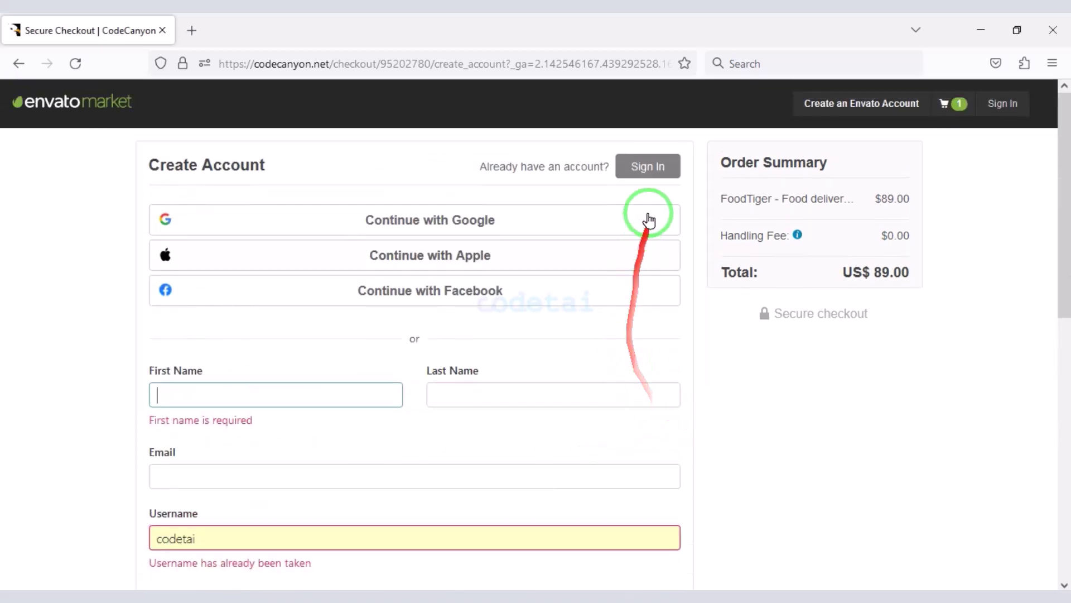
{"action": "left_click", "coordinate": [648, 168]}
{"action": "scroll", "coordinate": [369, 373], "scroll_direction": "down", "scroll_amount": 2}
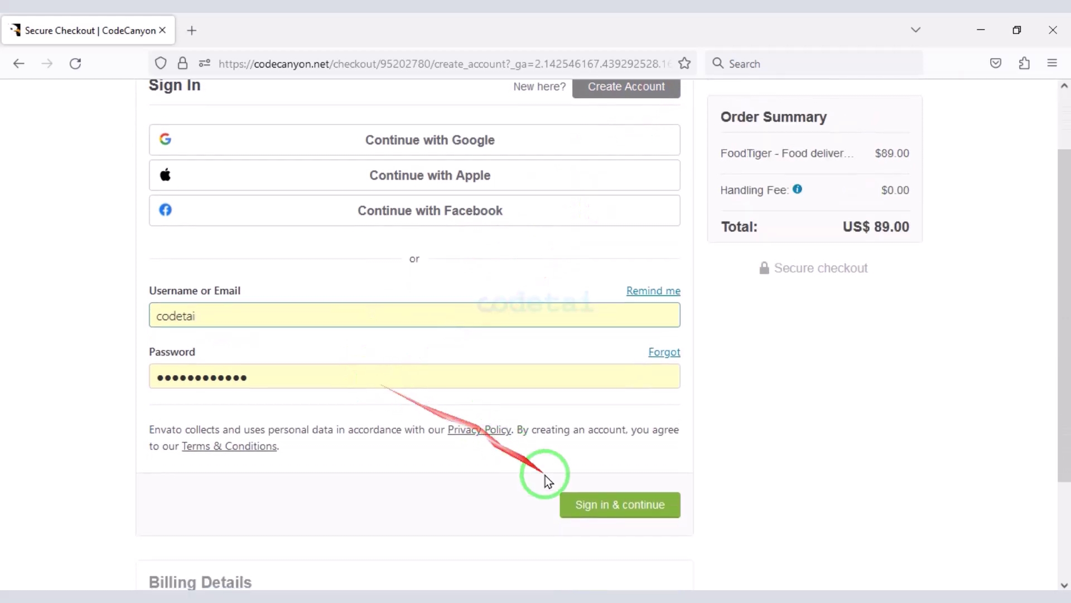
{"action": "left_click", "coordinate": [608, 504]}
Step: Edit and save the billing details, continuing to payment method selection
{"action": "left_click", "coordinate": [660, 286]}
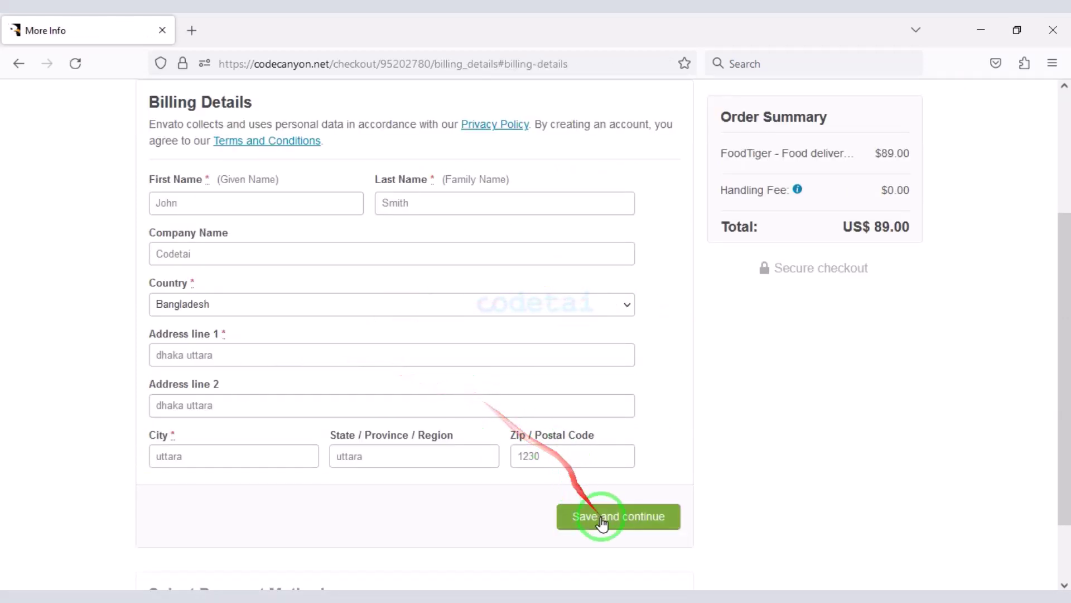
{"action": "left_click", "coordinate": [603, 515]}
{"action": "scroll", "coordinate": [379, 394], "scroll_direction": "down", "scroll_amount": 1}
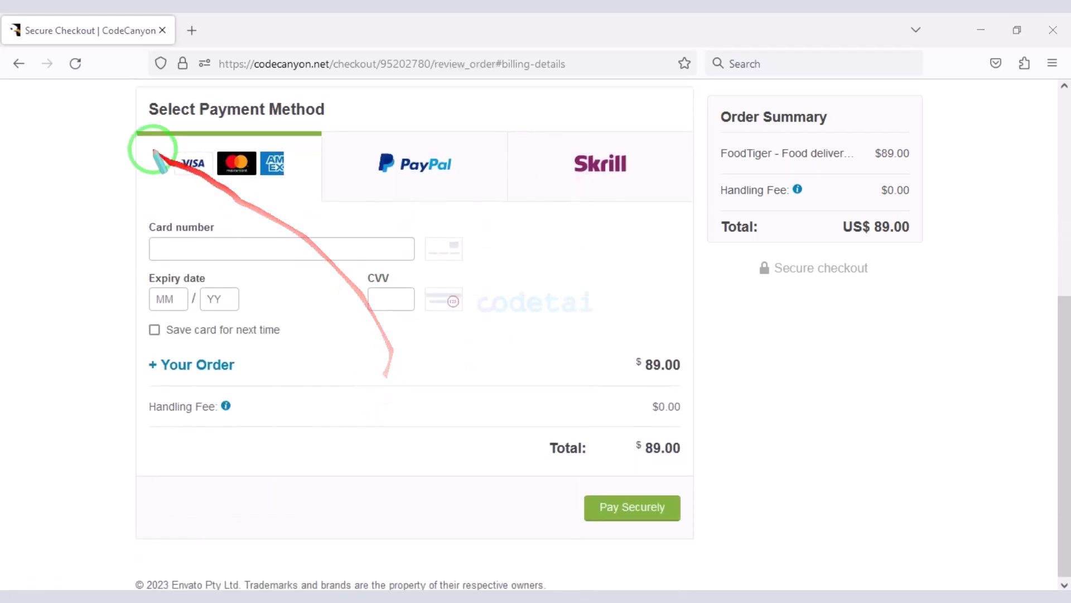
Step: Enter the card number, expiry and CVV and pay the US$89.00 FoodTiger order
{"action": "left_click_drag", "start_coordinate": [126, 94], "coordinate": [703, 217]}
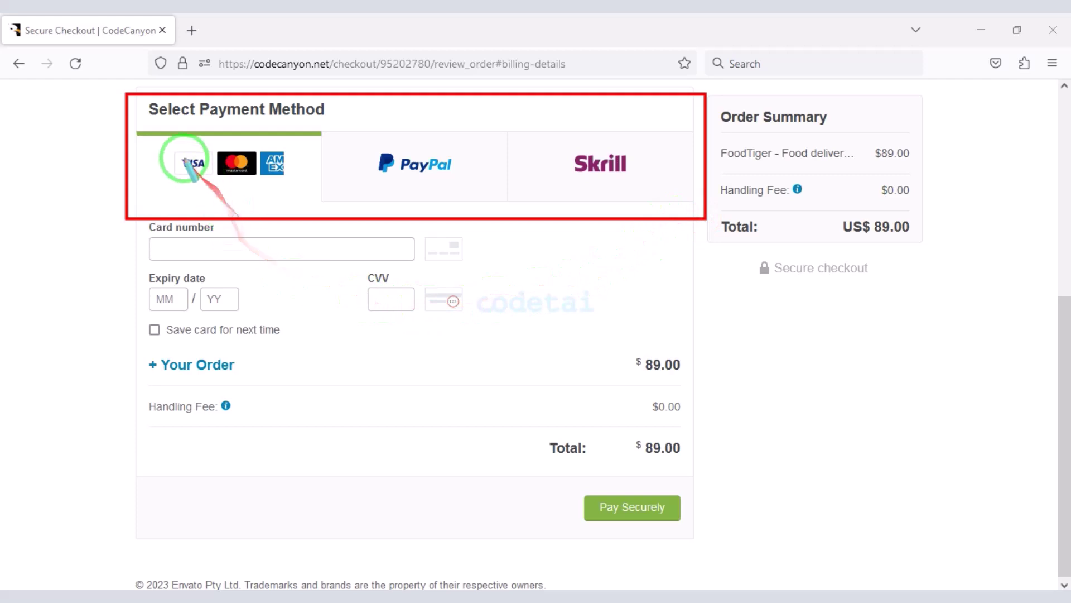
{"action": "mouse_move", "coordinate": [161, 137]}
{"action": "left_mouse_down"}
{"action": "mouse_move", "coordinate": [294, 177]}
{"action": "mouse_move", "coordinate": [302, 191]}
{"action": "left_mouse_up"}
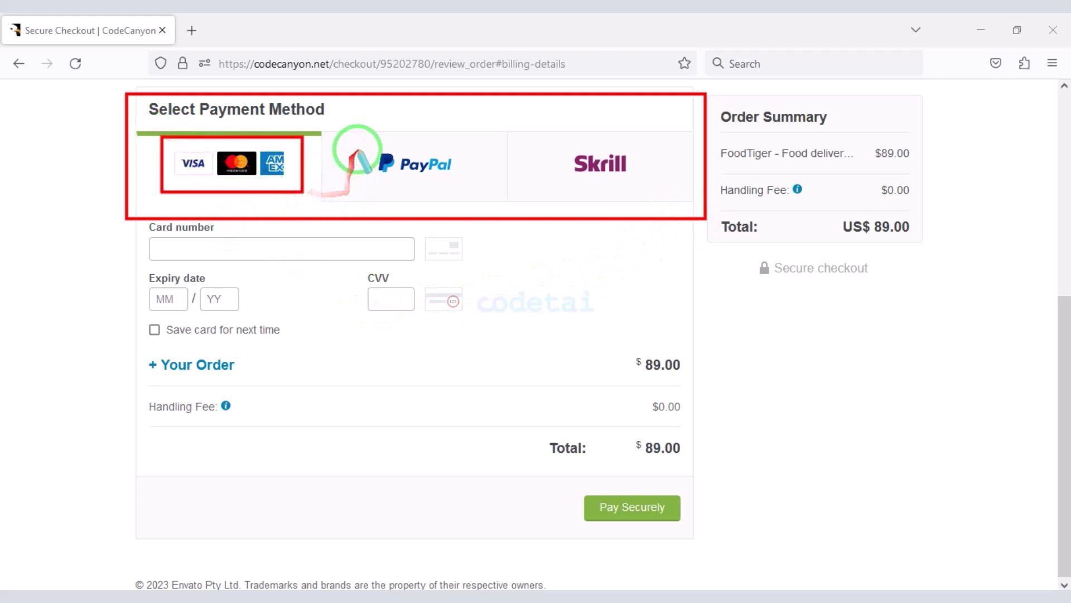
{"action": "left_click_drag", "start_coordinate": [367, 139], "coordinate": [472, 189]}
{"action": "left_click_drag", "start_coordinate": [535, 141], "coordinate": [656, 191]}
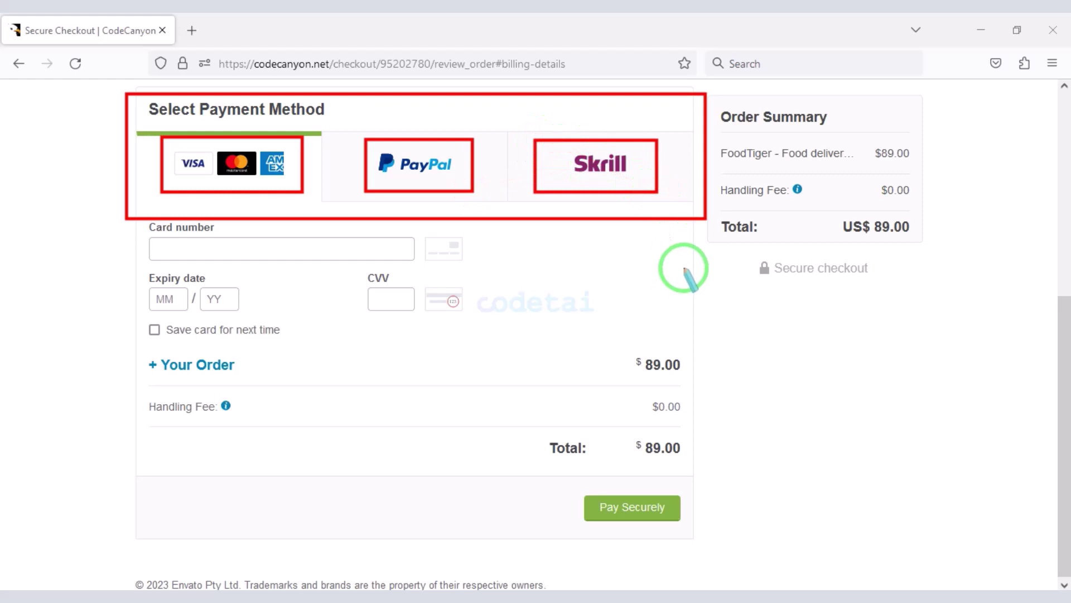
{"action": "left_click_drag", "start_coordinate": [254, 172], "coordinate": [308, 182]}
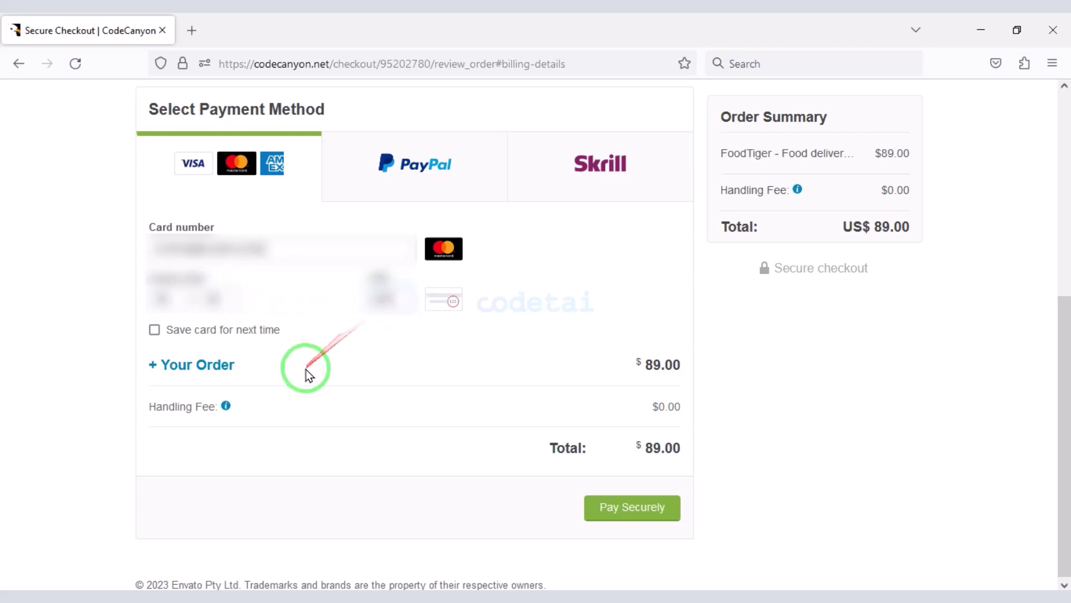
{"action": "left_click", "coordinate": [637, 505]}
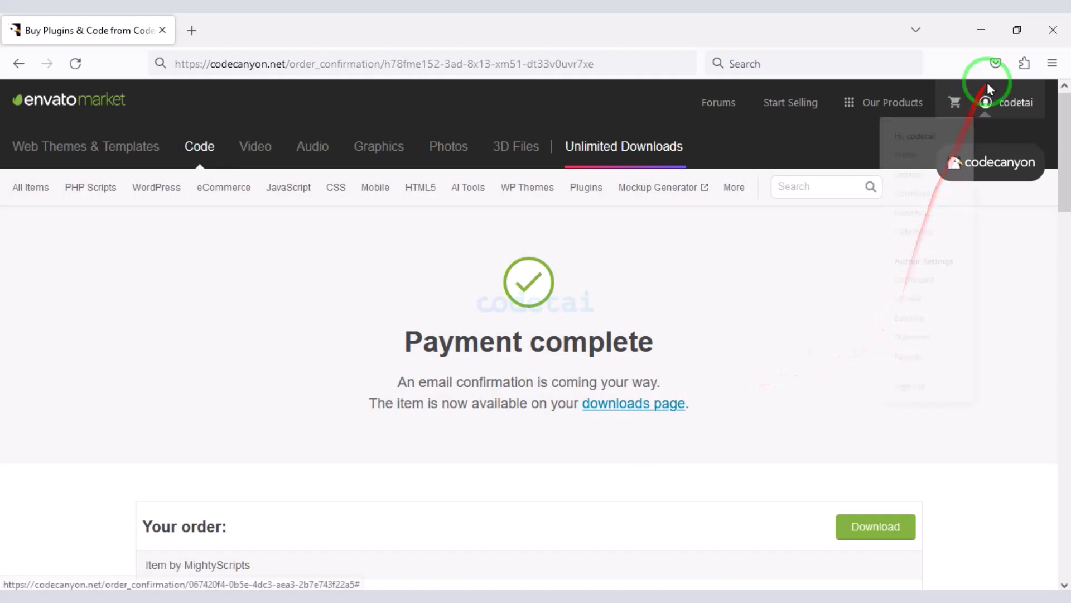
Step: Download FoodTiger's license PDF and source ZIP into the Source Code folder
{"action": "mouse_move", "coordinate": [983, 102]}
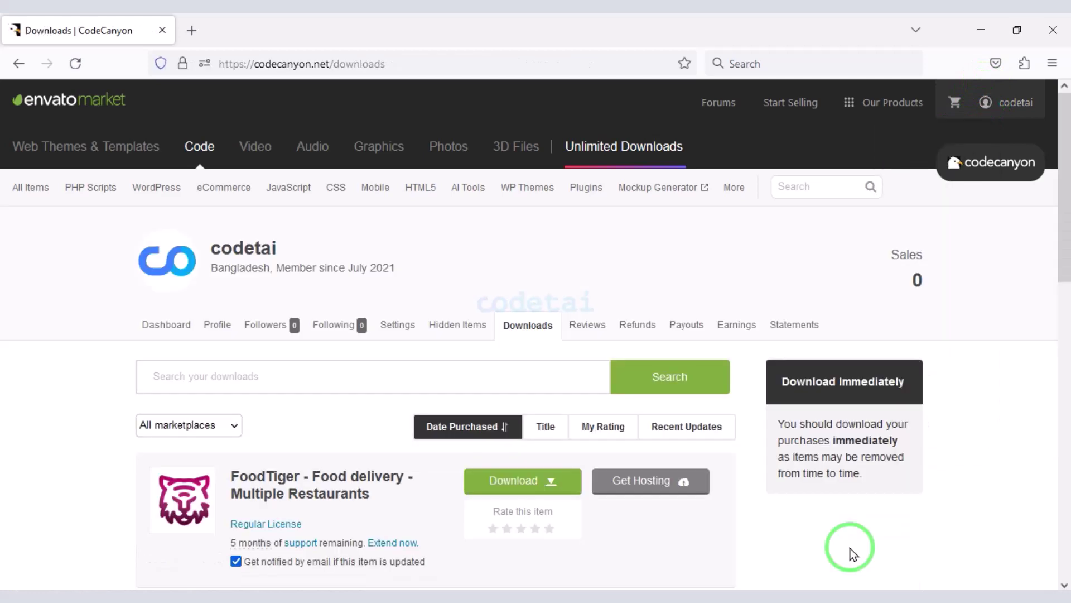
{"action": "left_click", "coordinate": [547, 494]}
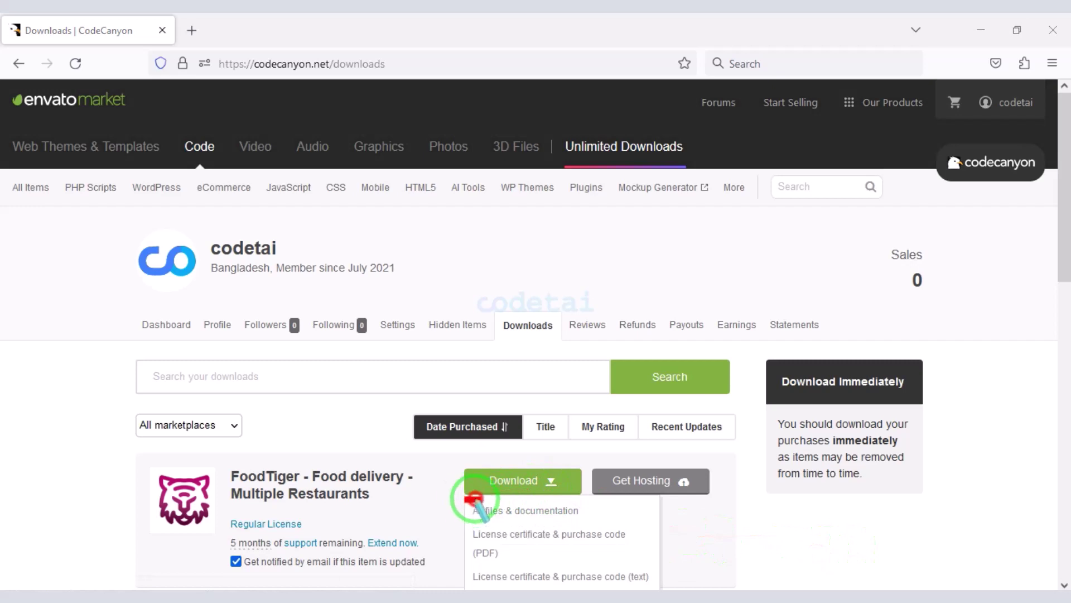
{"action": "left_click_drag", "start_coordinate": [463, 529], "coordinate": [641, 561]}
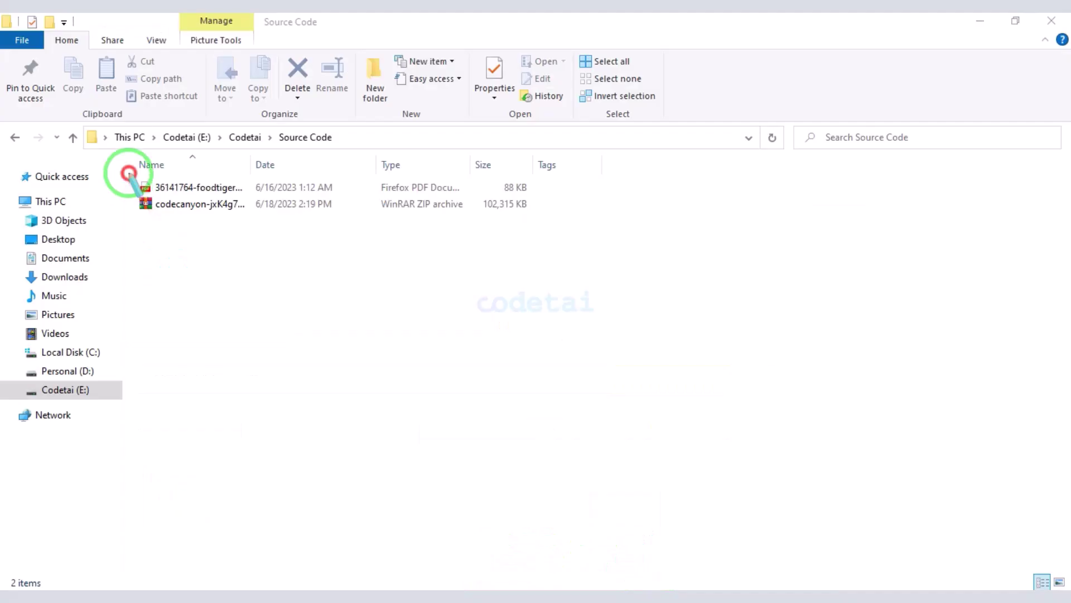
{"action": "left_click_drag", "start_coordinate": [131, 174], "coordinate": [545, 228]}
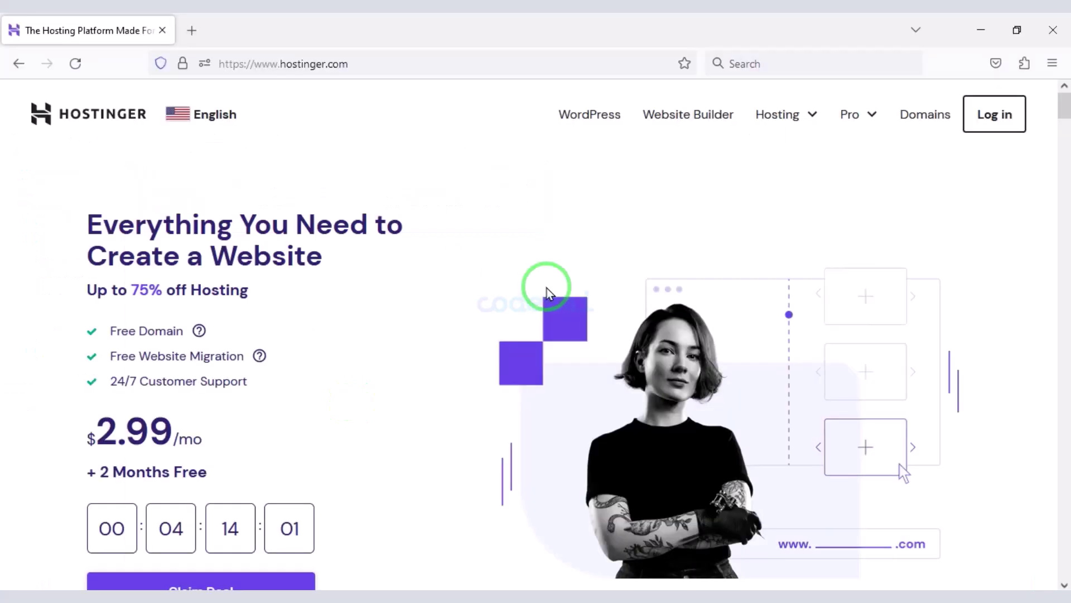
Step: Scroll down through the Hostinger homepage's plans and features
{"action": "scroll", "coordinate": [548, 288], "scroll_direction": "down", "scroll_amount": 3}
{"action": "scroll", "coordinate": [530, 314], "scroll_direction": "down", "scroll_amount": 4}
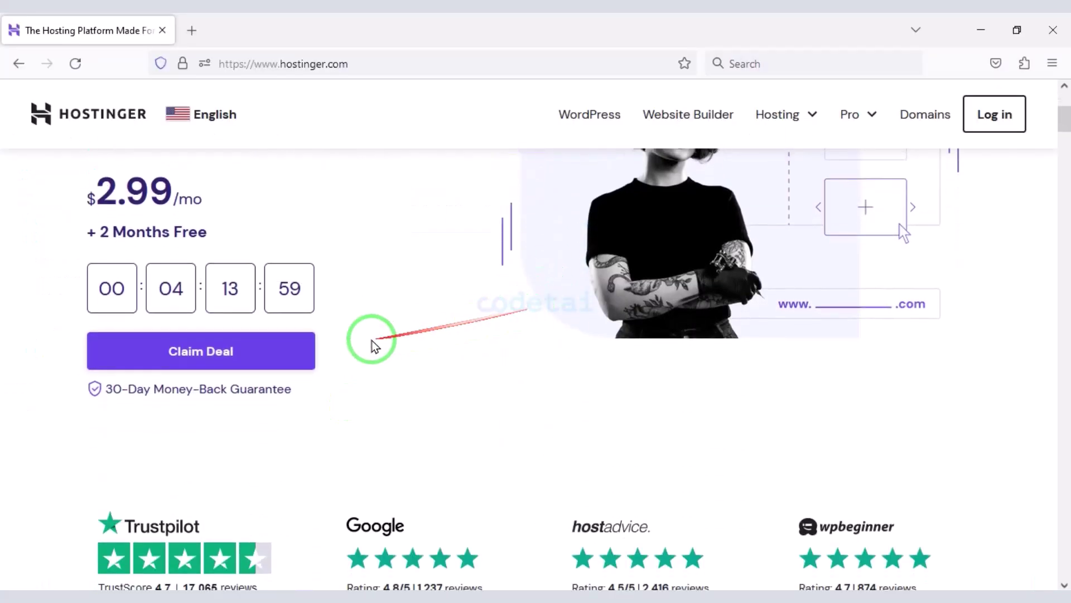
{"action": "scroll", "coordinate": [402, 320], "scroll_direction": "down", "scroll_amount": 3}
{"action": "scroll", "coordinate": [465, 311], "scroll_direction": "down", "scroll_amount": 10}
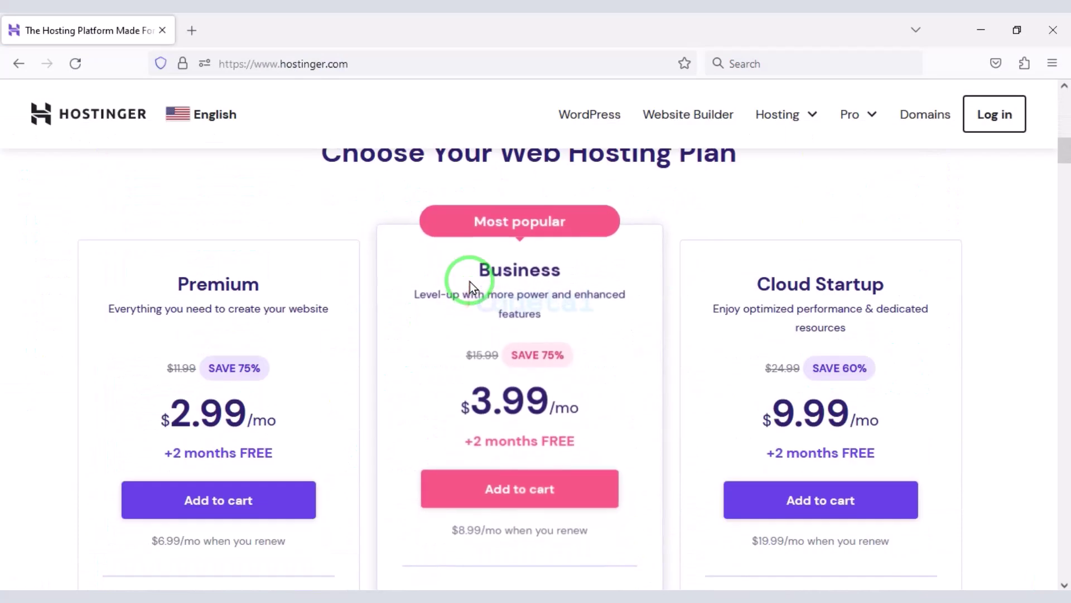
{"action": "scroll", "coordinate": [548, 328], "scroll_direction": "down", "scroll_amount": 12}
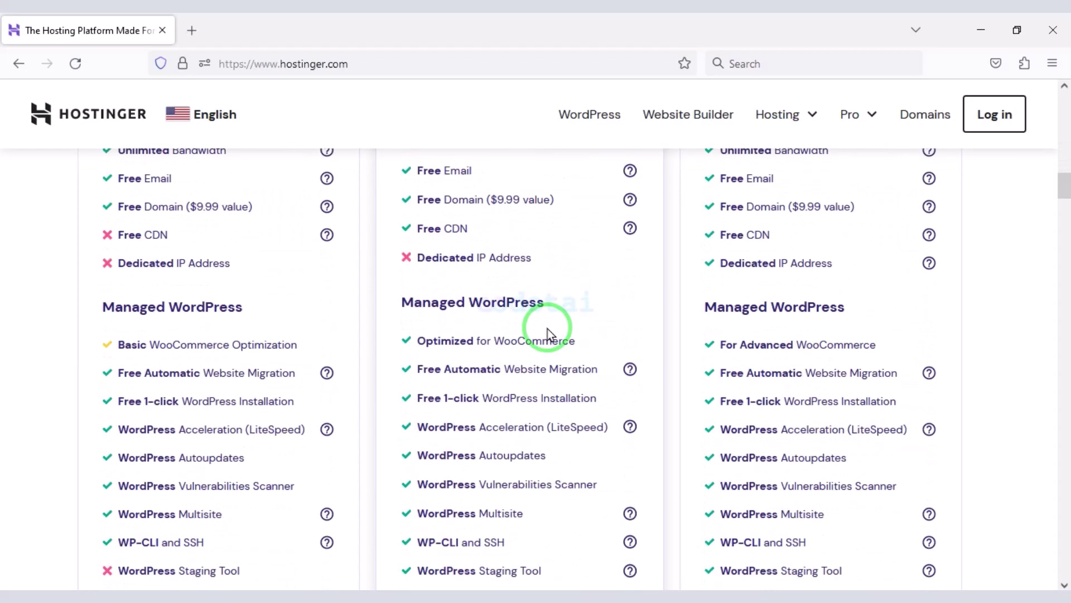
{"action": "scroll", "coordinate": [450, 455], "scroll_direction": "down", "scroll_amount": 12}
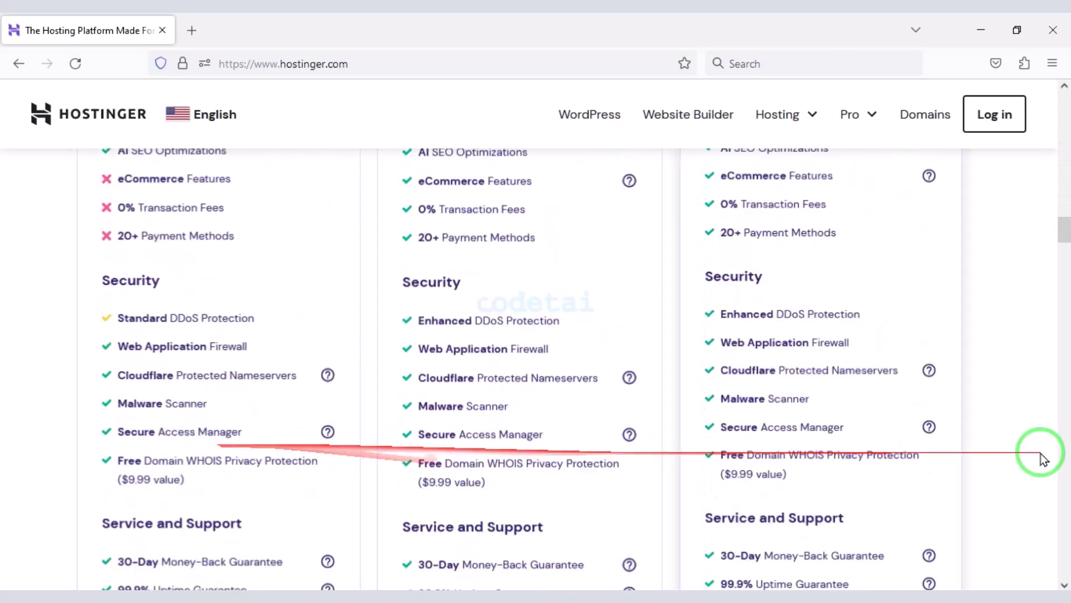
{"action": "scroll", "coordinate": [385, 487], "scroll_direction": "down", "scroll_amount": 12}
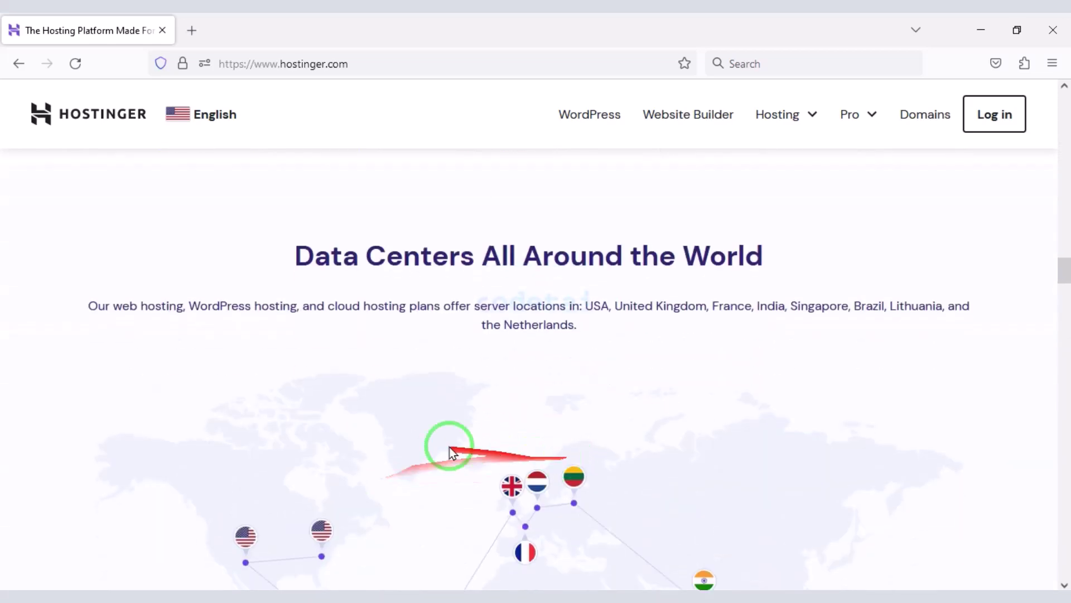
{"action": "scroll", "coordinate": [462, 462], "scroll_direction": "down", "scroll_amount": 12}
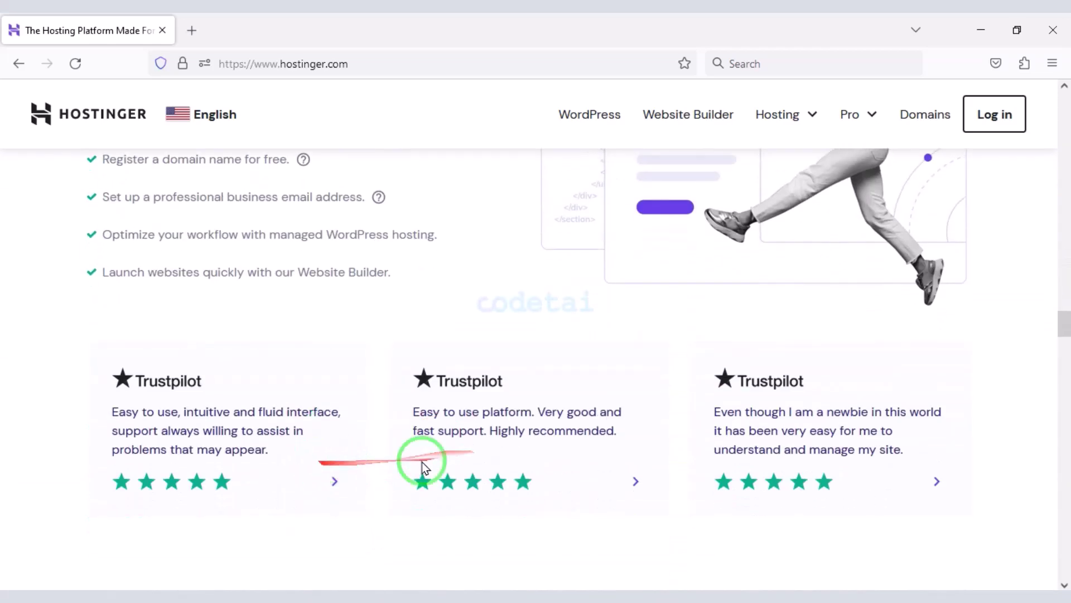
{"action": "scroll", "coordinate": [529, 412], "scroll_direction": "down", "scroll_amount": 3}
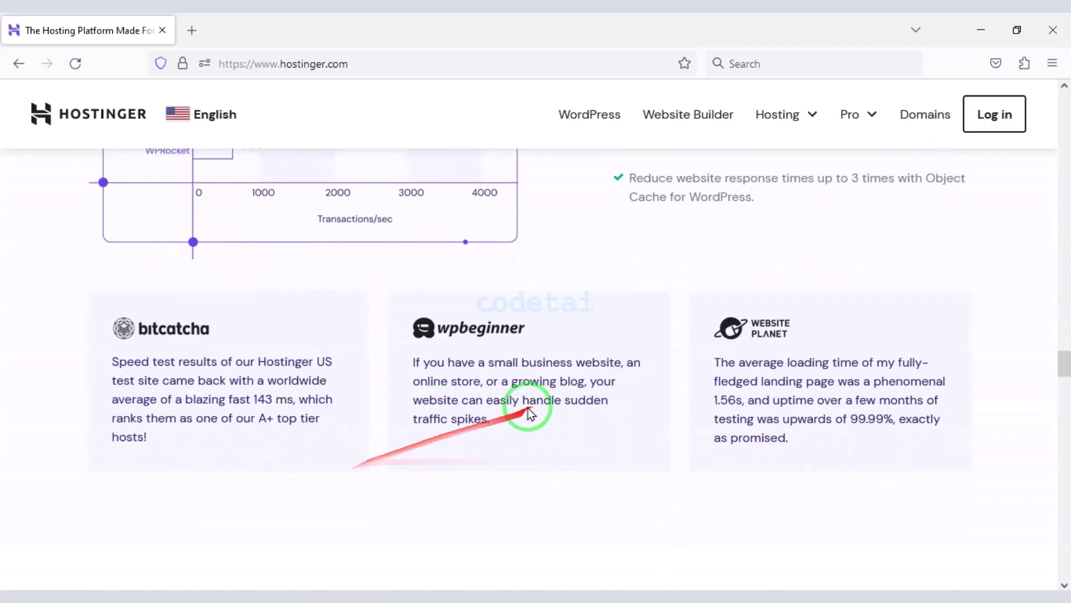
{"action": "scroll", "coordinate": [415, 449], "scroll_direction": "down", "scroll_amount": 15}
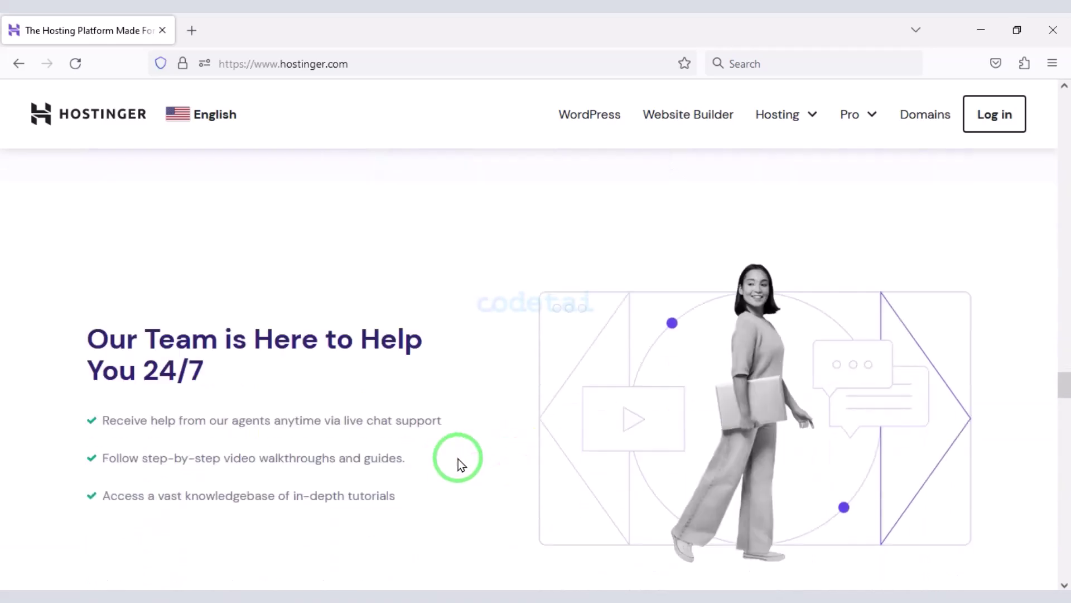
{"action": "scroll", "coordinate": [406, 413], "scroll_direction": "down", "scroll_amount": 12}
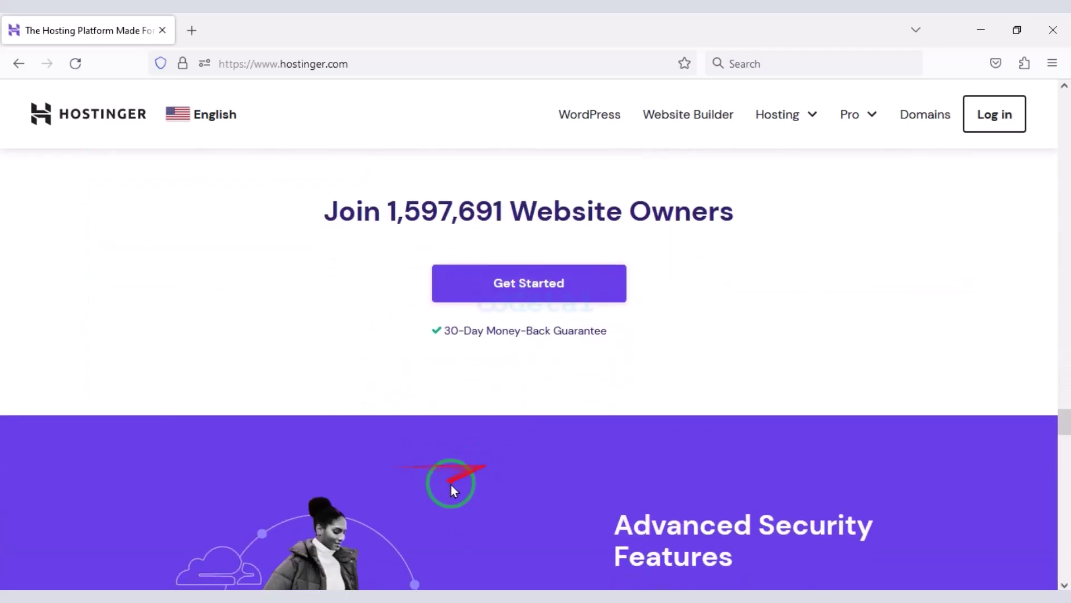
{"action": "scroll", "coordinate": [561, 503], "scroll_direction": "down", "scroll_amount": 15}
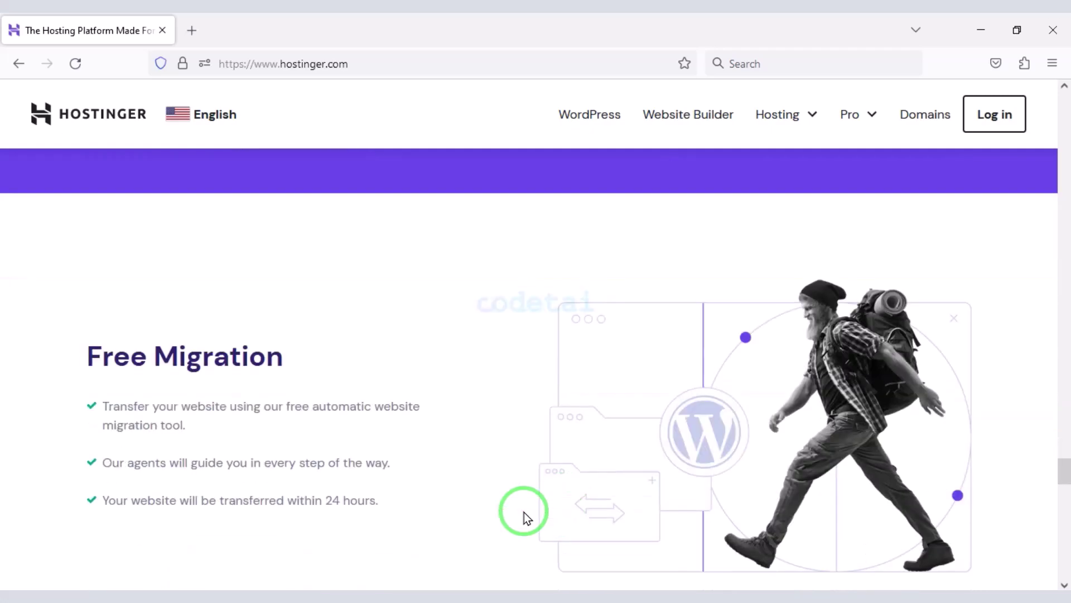
{"action": "scroll", "coordinate": [338, 512], "scroll_direction": "down", "scroll_amount": 15}
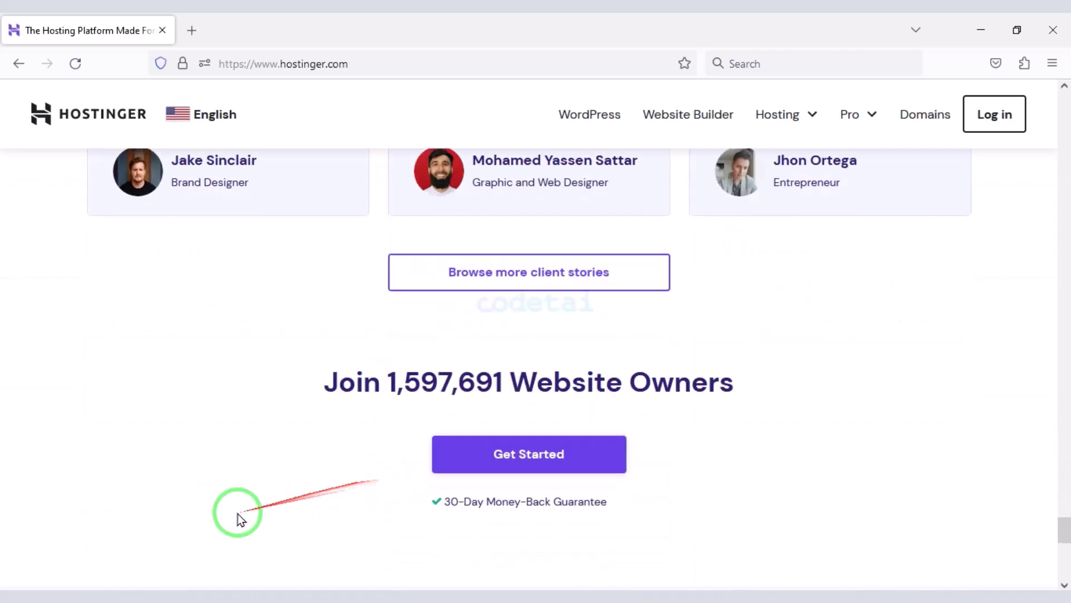
{"action": "scroll", "coordinate": [391, 457], "scroll_direction": "down", "scroll_amount": 3}
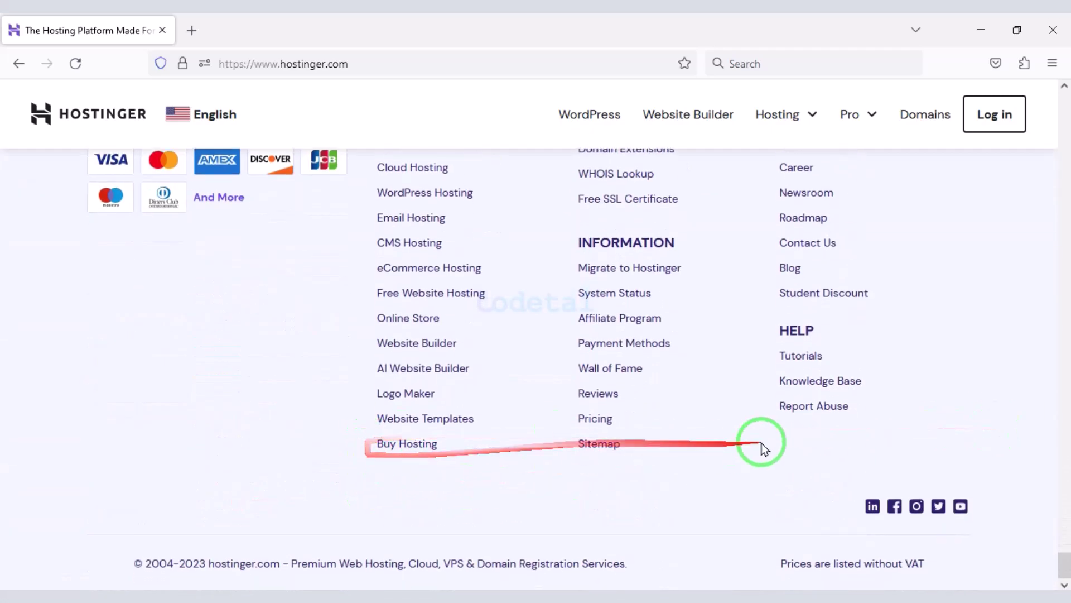
Step: Return to the top of the page and bring up the Hosting types list
{"action": "scroll", "coordinate": [761, 447], "scroll_direction": "up", "scroll_amount": 10}
{"action": "scroll", "coordinate": [550, 391], "scroll_direction": "up", "scroll_amount": 15}
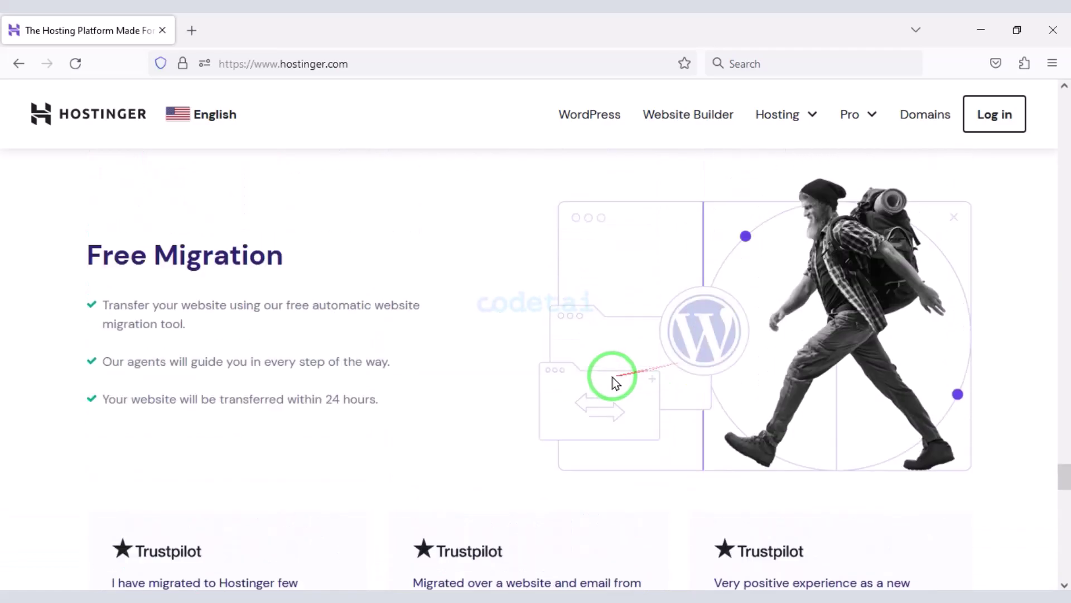
{"action": "scroll", "coordinate": [627, 359], "scroll_direction": "up", "scroll_amount": 4}
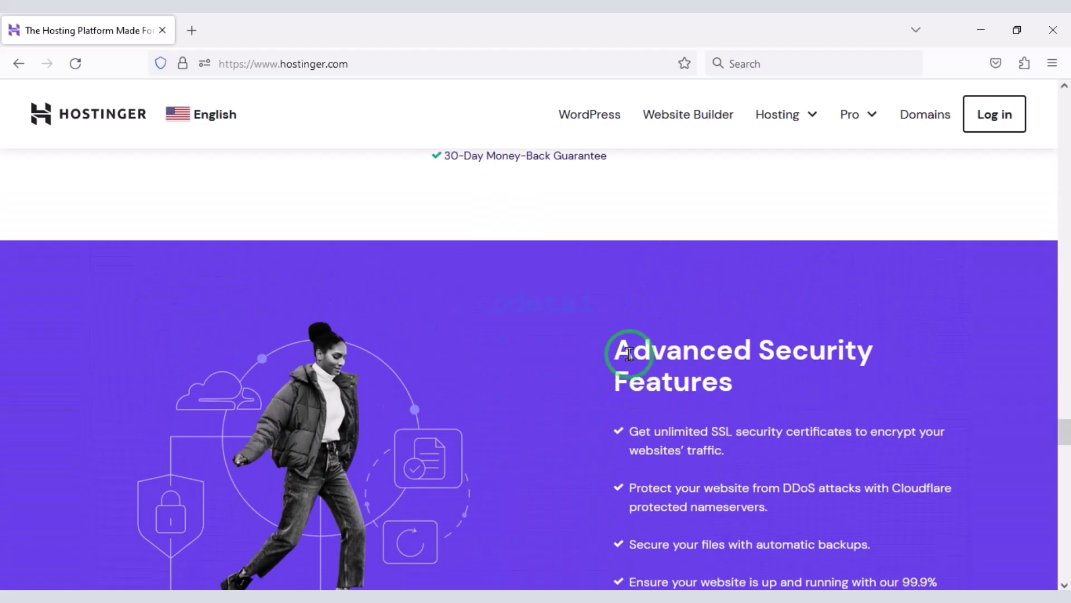
{"action": "scroll", "coordinate": [634, 340], "scroll_direction": "up", "scroll_amount": 7}
{"action": "scroll", "coordinate": [635, 341], "scroll_direction": "up", "scroll_amount": 12}
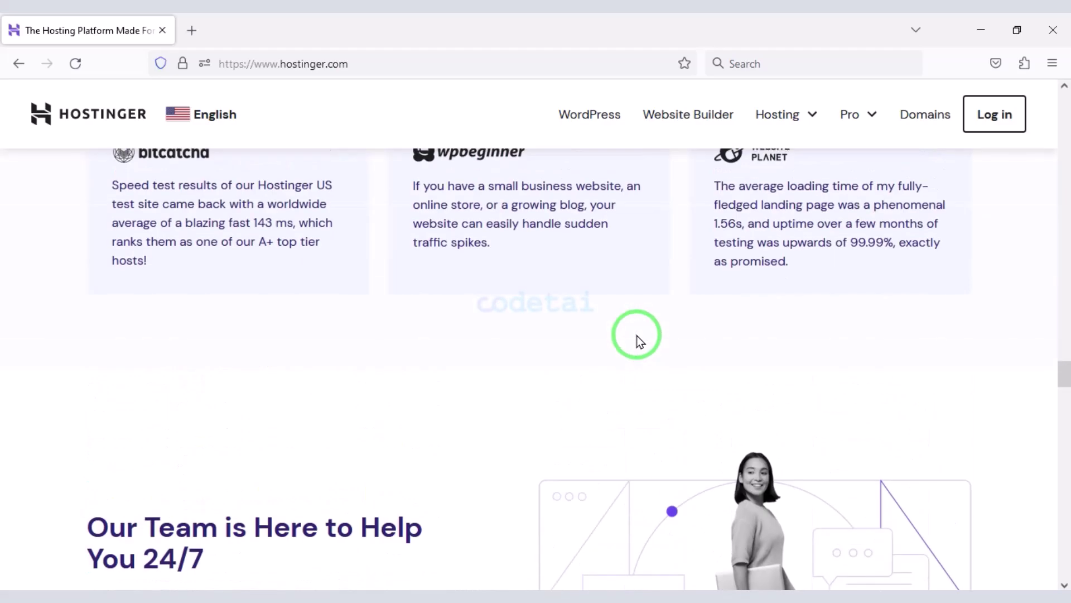
{"action": "scroll", "coordinate": [639, 338], "scroll_direction": "up", "scroll_amount": 15}
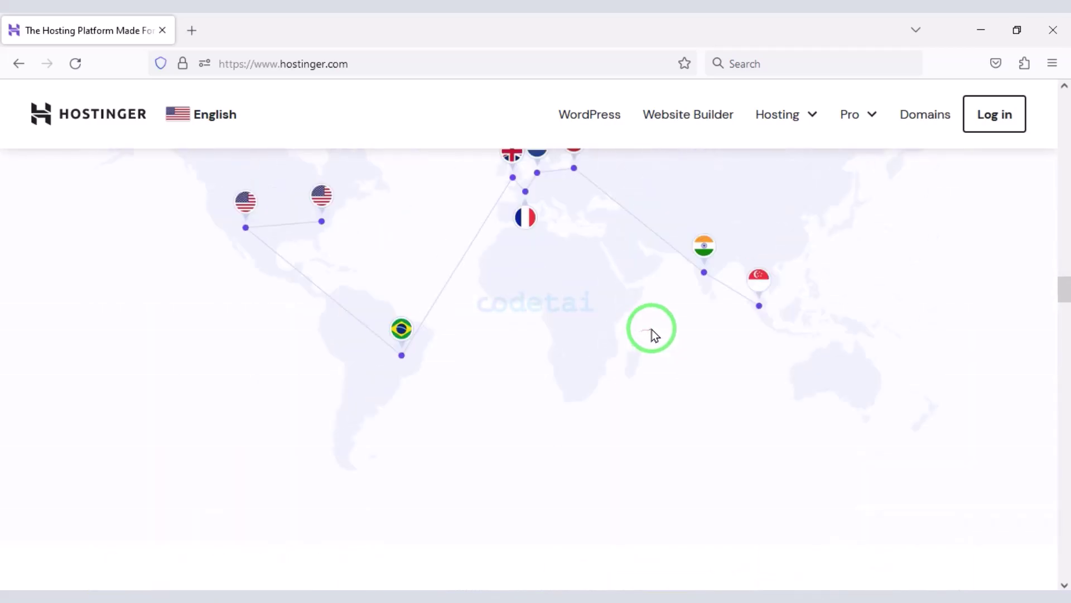
{"action": "scroll", "coordinate": [744, 325], "scroll_direction": "up", "scroll_amount": 10}
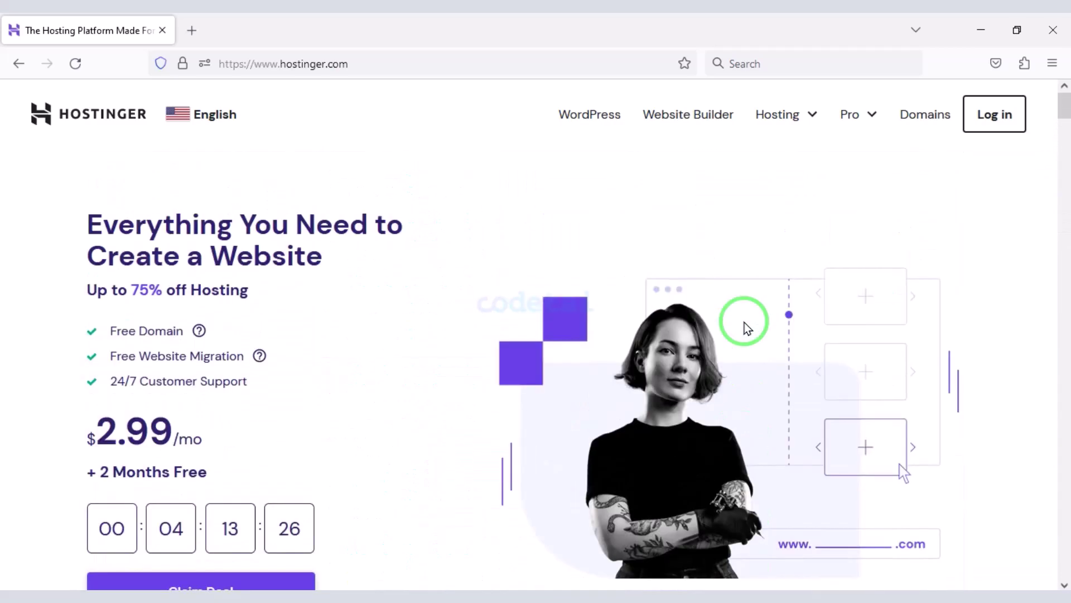
{"action": "left_click", "coordinate": [785, 117]}
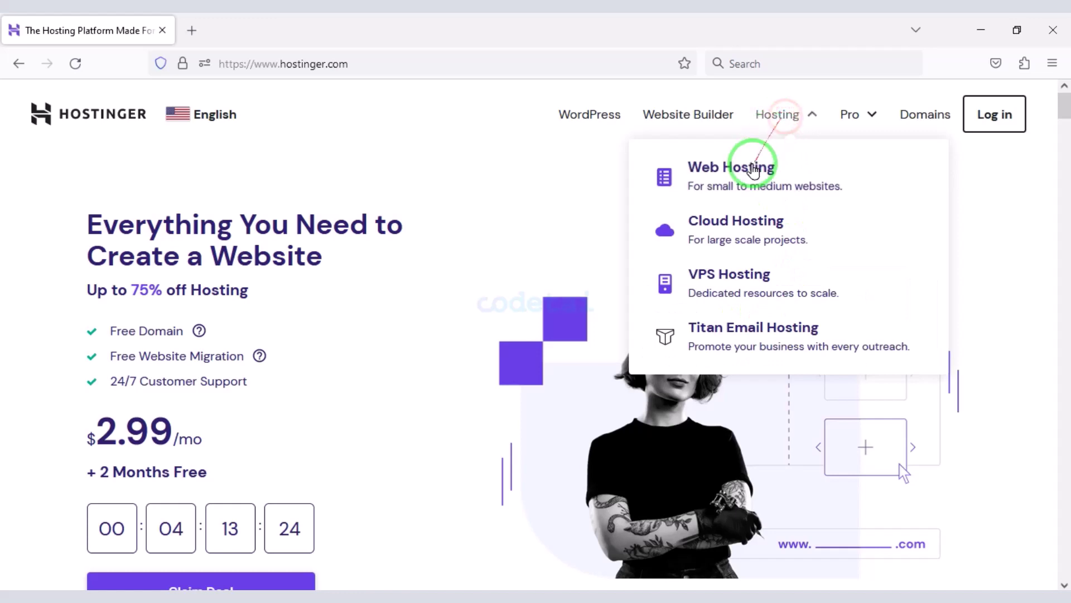
{"action": "left_click", "coordinate": [753, 168]}
{"action": "scroll", "coordinate": [485, 379], "scroll_direction": "down", "scroll_amount": 10}
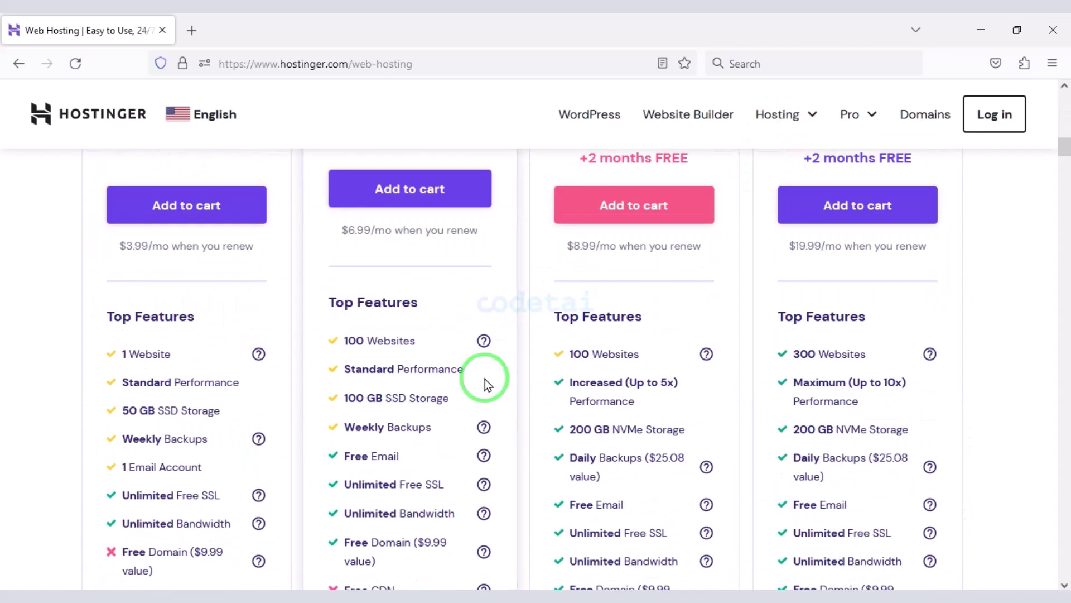
{"action": "scroll", "coordinate": [480, 390], "scroll_direction": "down", "scroll_amount": 3}
{"action": "mouse_move", "coordinate": [321, 377]}
{"action": "left_mouse_down"}
{"action": "mouse_move", "coordinate": [495, 426]}
{"action": "mouse_move", "coordinate": [713, 463]}
{"action": "left_mouse_up"}
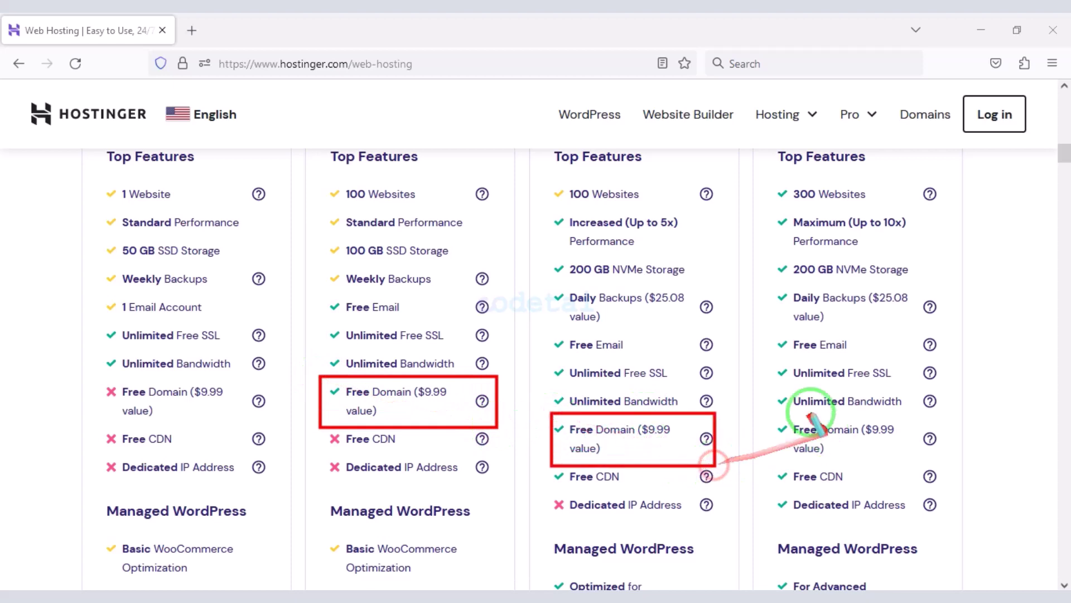
{"action": "left_click_drag", "start_coordinate": [770, 407], "coordinate": [942, 461]}
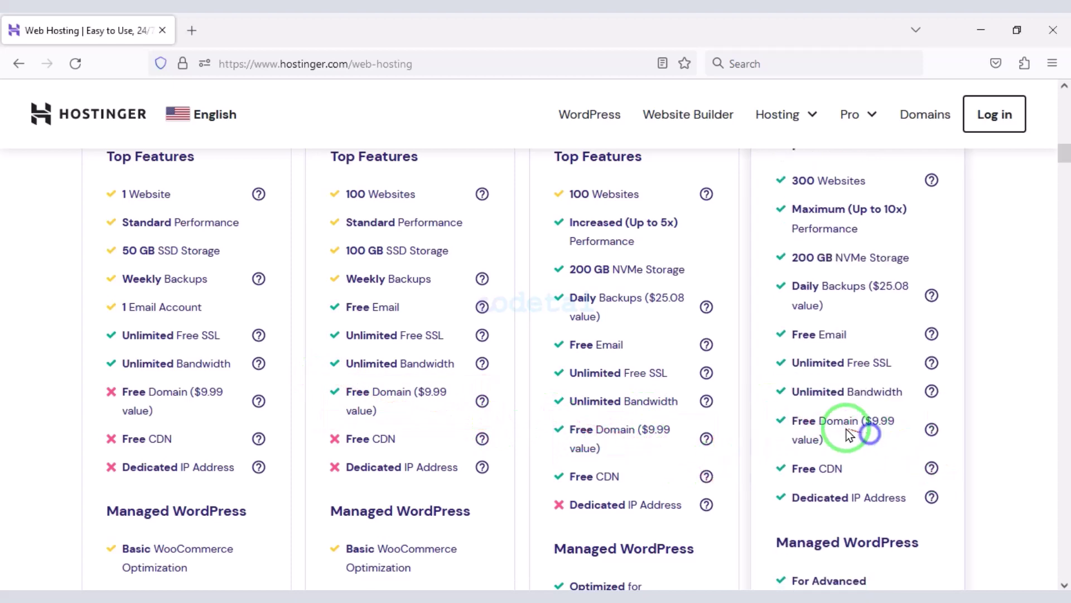
{"action": "scroll", "coordinate": [748, 428], "scroll_direction": "down", "scroll_amount": 6}
{"action": "scroll", "coordinate": [580, 436], "scroll_direction": "down", "scroll_amount": 12}
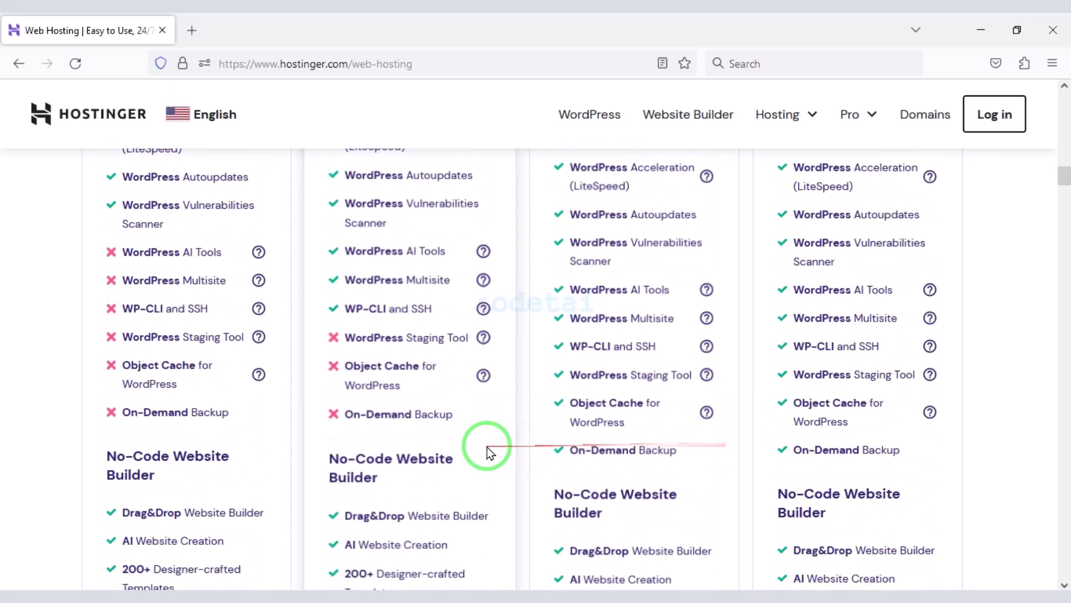
{"action": "scroll", "coordinate": [497, 474], "scroll_direction": "down", "scroll_amount": 4}
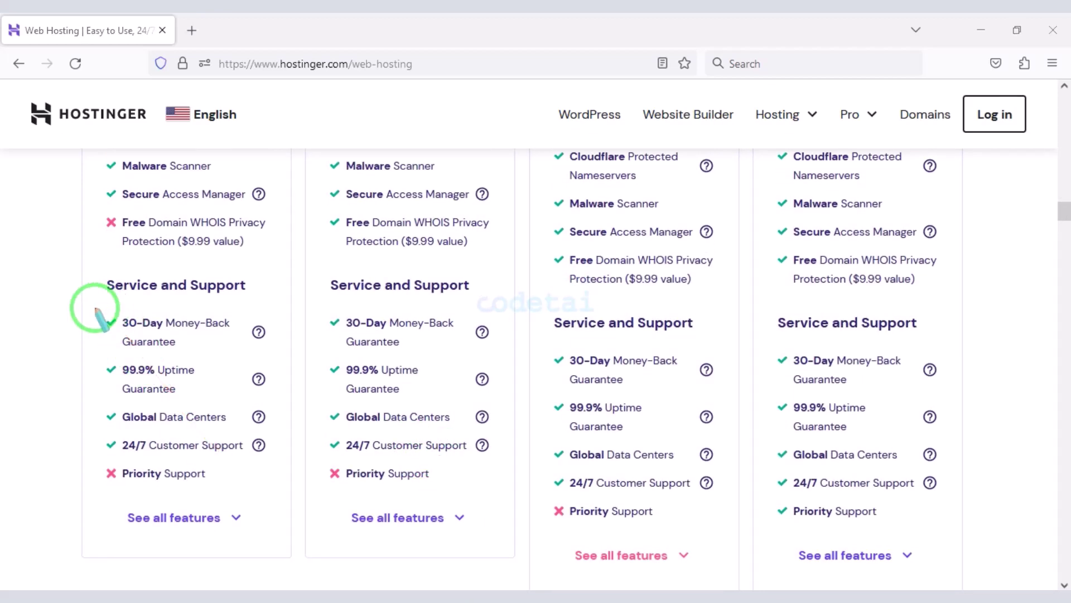
{"action": "mouse_move", "coordinate": [95, 308]}
{"action": "left_mouse_down"}
{"action": "mouse_move", "coordinate": [263, 335]}
{"action": "mouse_move", "coordinate": [284, 360]}
{"action": "left_mouse_up"}
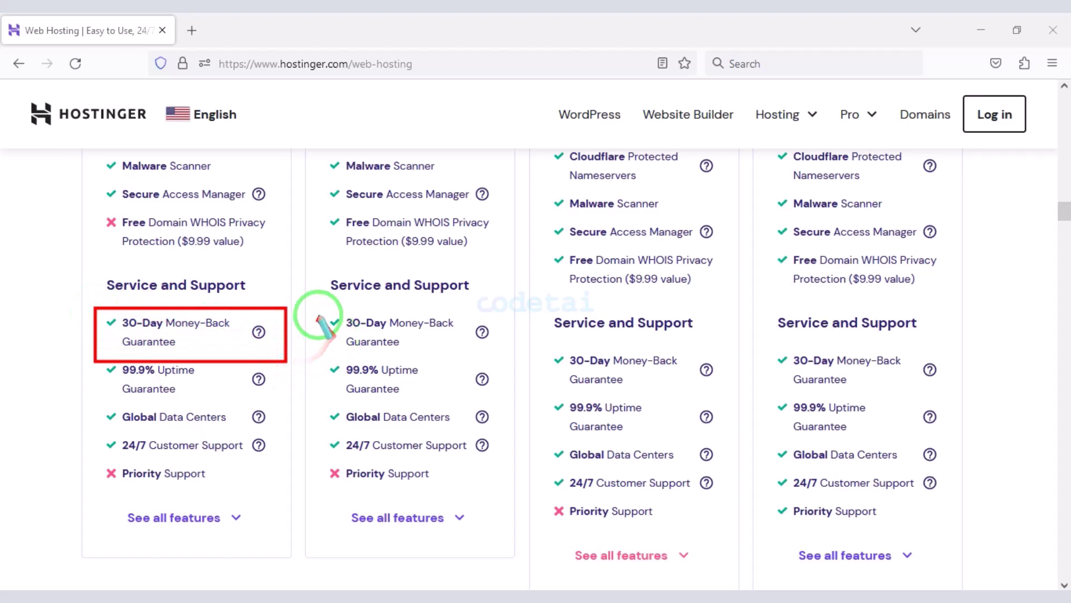
{"action": "mouse_move", "coordinate": [317, 308]}
{"action": "left_mouse_down"}
{"action": "mouse_move", "coordinate": [502, 359]}
{"action": "mouse_move", "coordinate": [728, 390]}
{"action": "left_mouse_up"}
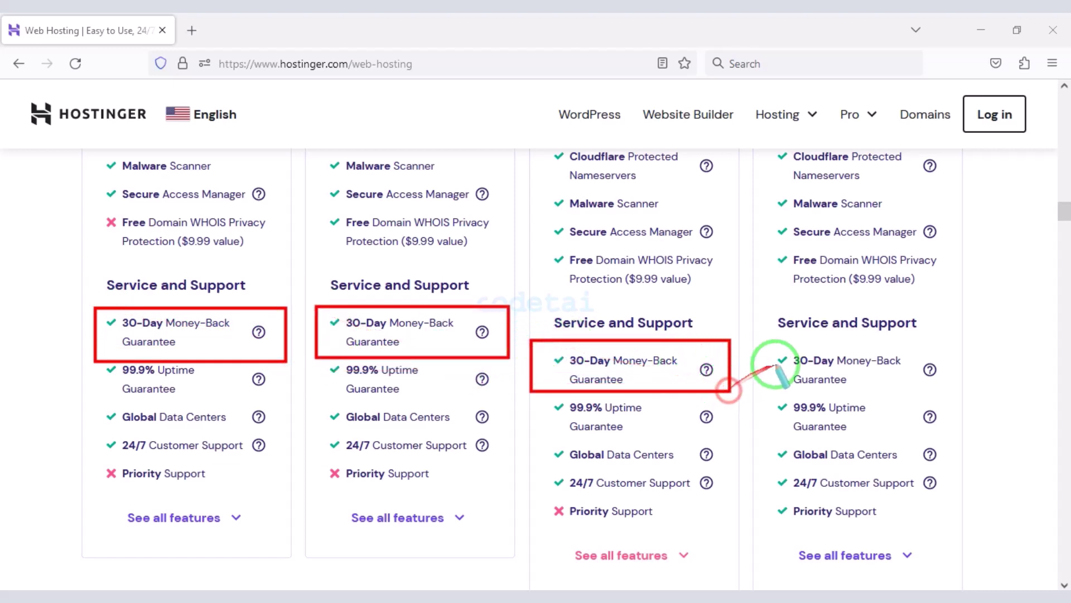
{"action": "mouse_move", "coordinate": [763, 336]}
{"action": "left_mouse_down"}
{"action": "mouse_move", "coordinate": [935, 376]}
{"action": "mouse_move", "coordinate": [944, 394]}
{"action": "left_mouse_up"}
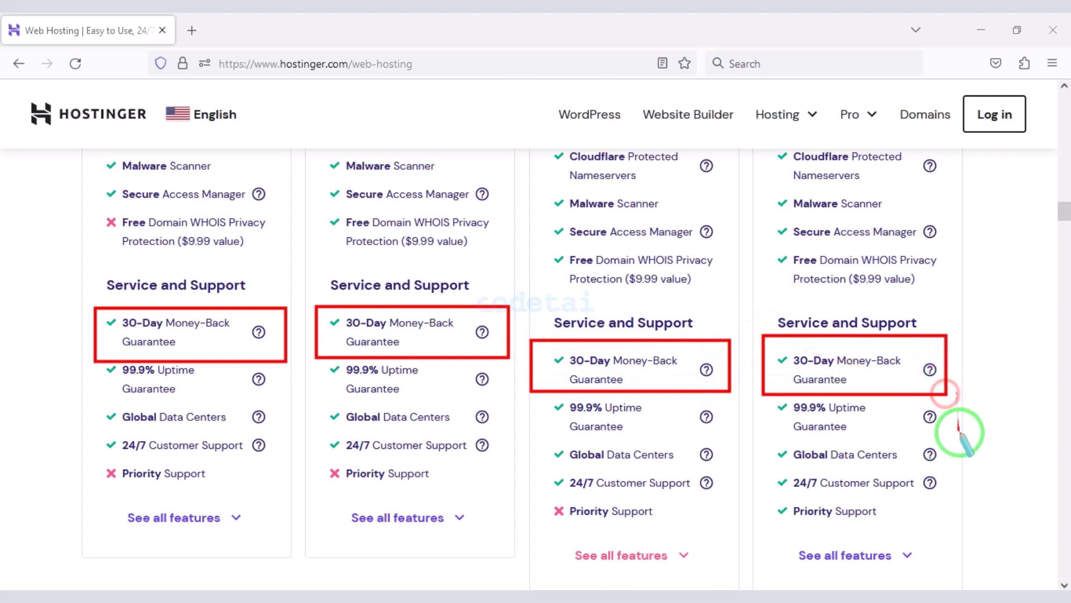
{"action": "key", "text": "Escape"}
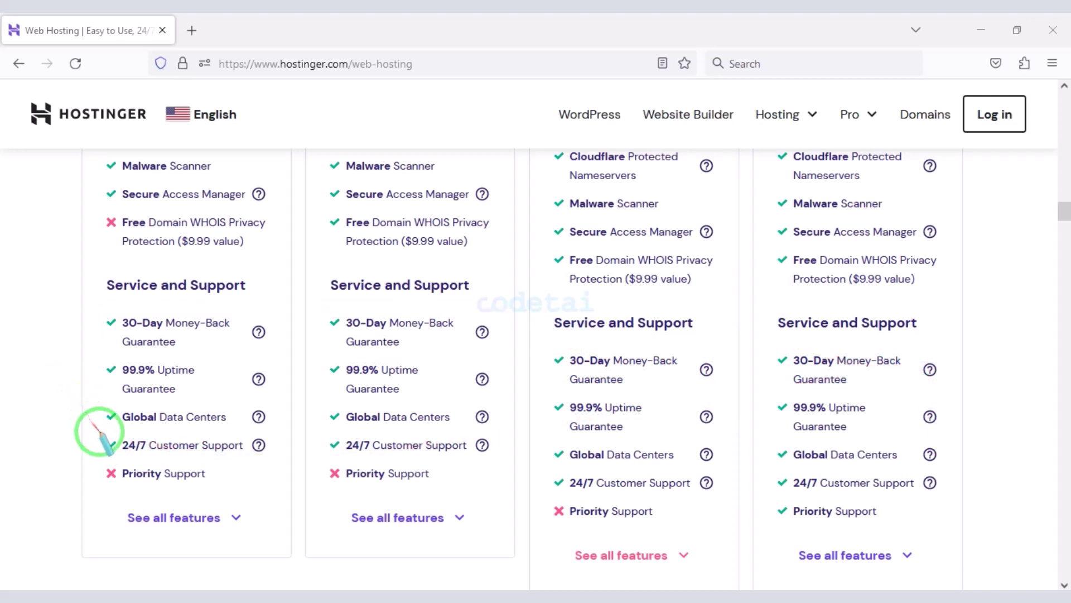
{"action": "left_click_drag", "start_coordinate": [99, 431], "coordinate": [277, 458]}
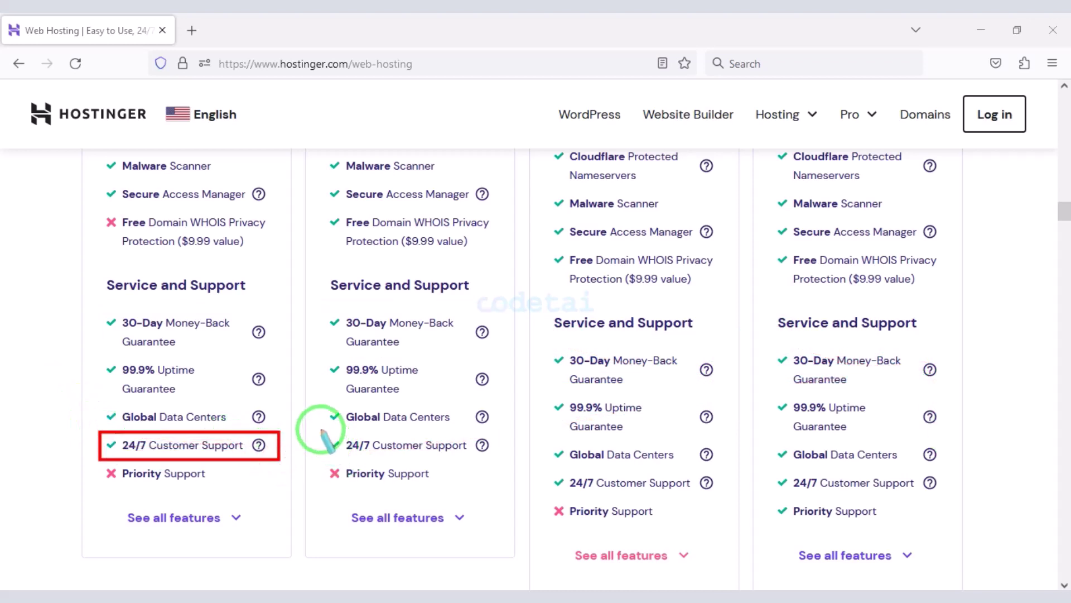
{"action": "left_click_drag", "start_coordinate": [320, 429], "coordinate": [721, 500]}
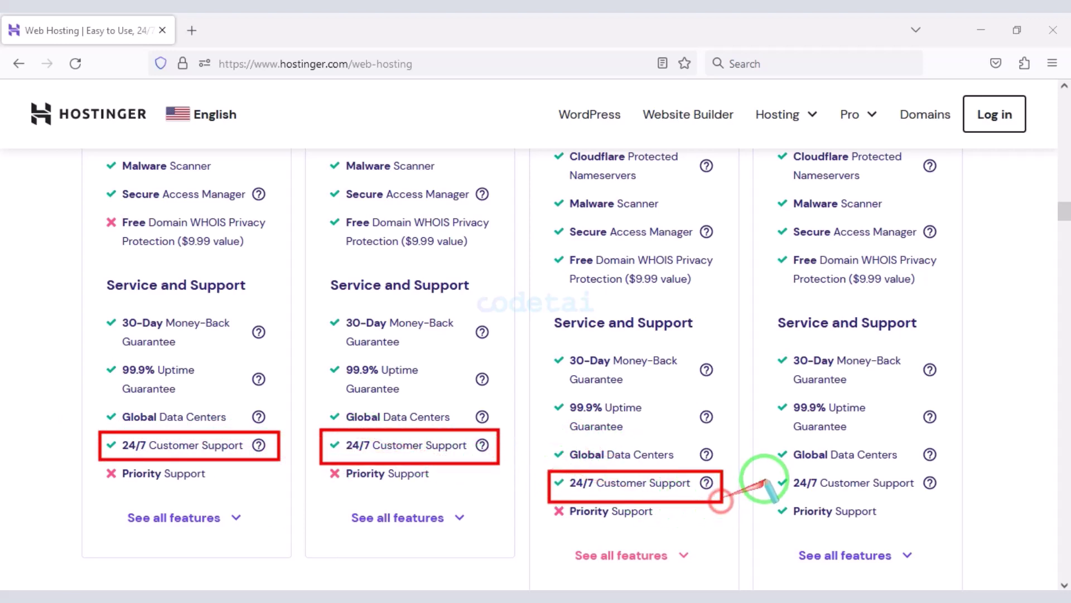
{"action": "mouse_move", "coordinate": [762, 465]}
{"action": "left_mouse_down"}
{"action": "mouse_move", "coordinate": [937, 485]}
{"action": "mouse_move", "coordinate": [947, 497]}
{"action": "left_mouse_up"}
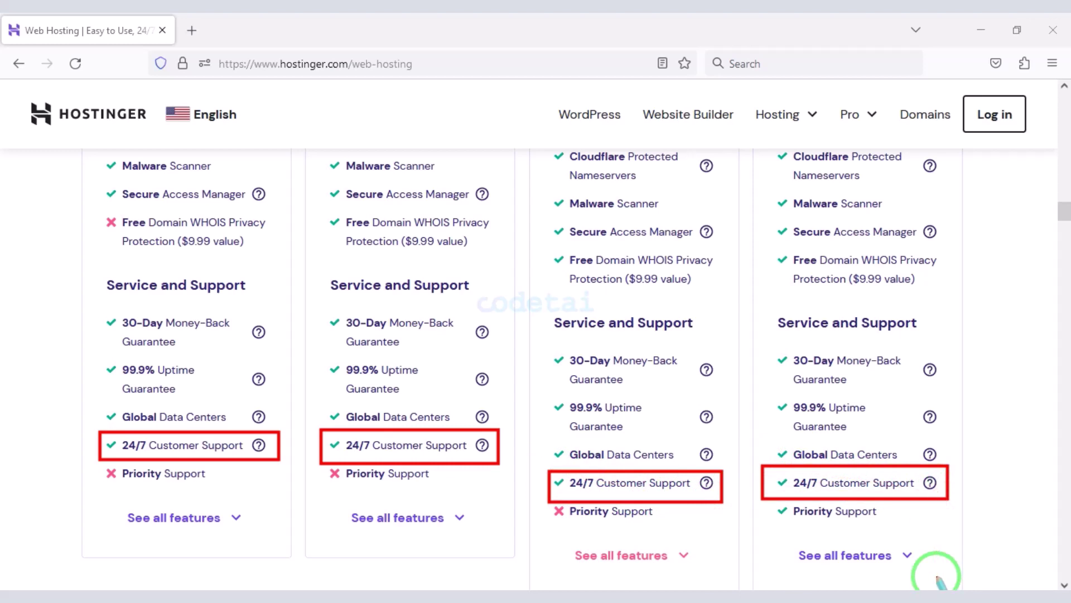
{"action": "key", "text": "Escape"}
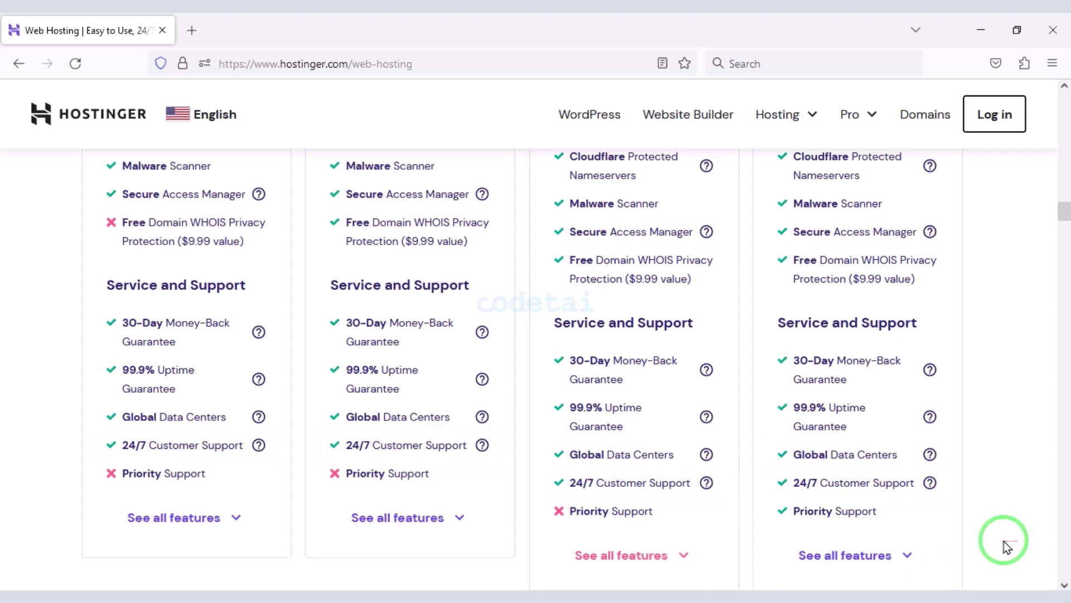
{"action": "scroll", "coordinate": [1003, 541], "scroll_direction": "up", "scroll_amount": 5}
{"action": "scroll", "coordinate": [1003, 541], "scroll_direction": "up", "scroll_amount": 9}
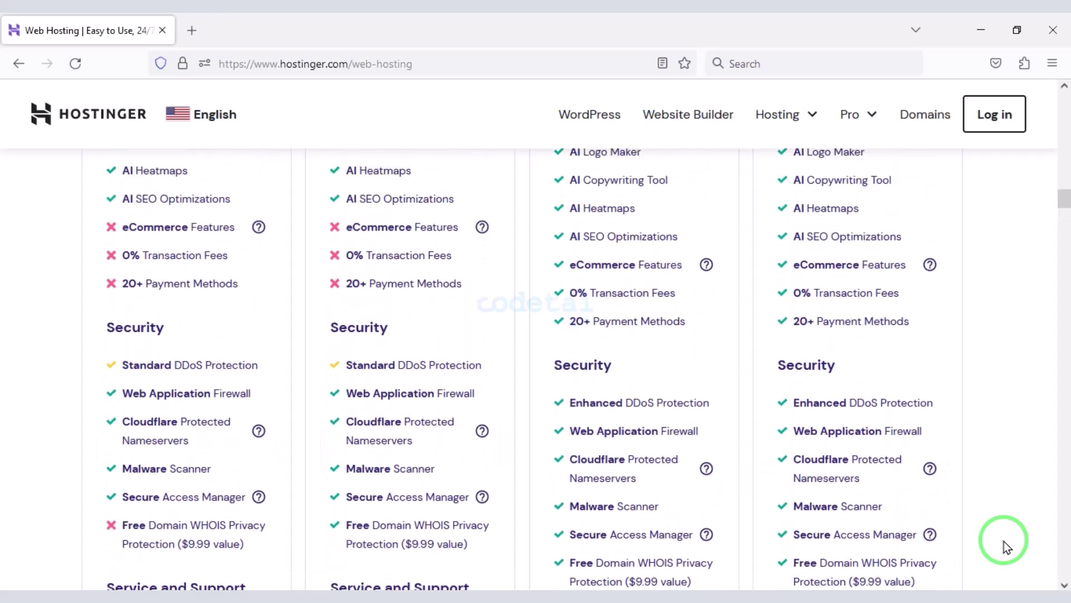
{"action": "scroll", "coordinate": [1003, 541], "scroll_direction": "up", "scroll_amount": 10}
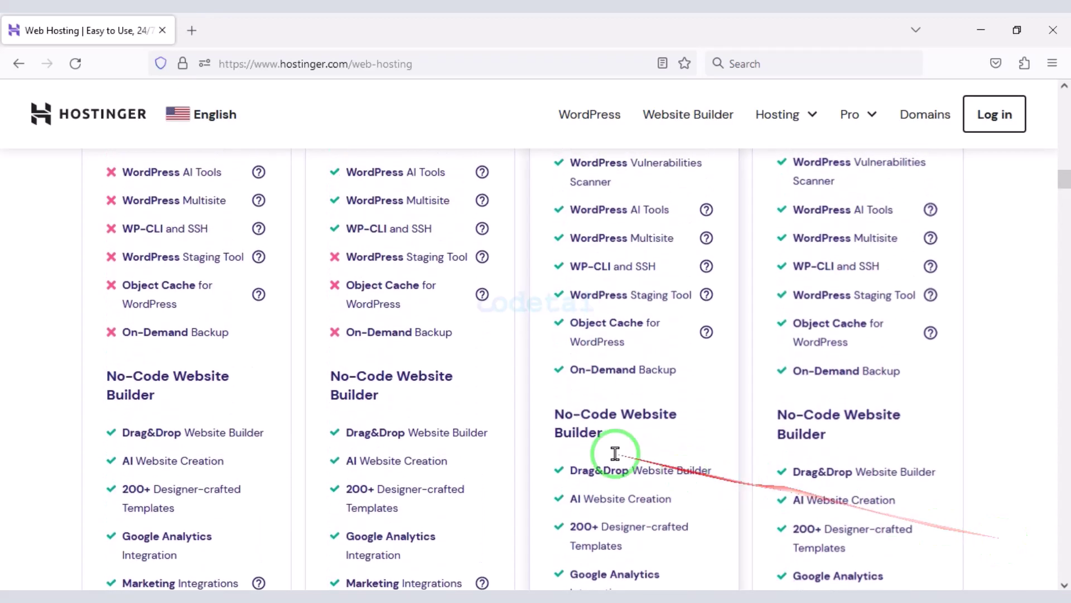
{"action": "scroll", "coordinate": [267, 426], "scroll_direction": "up", "scroll_amount": 7}
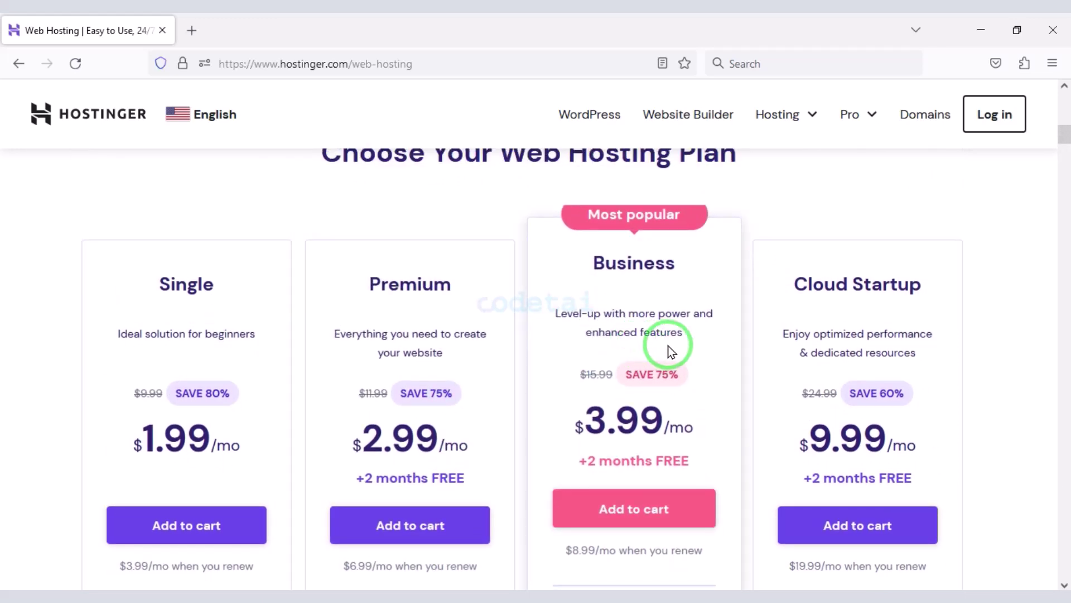
Step: Add the Business Web Hosting plan to the cart with a 12-month period
{"action": "left_click", "coordinate": [641, 514]}
{"action": "scroll", "coordinate": [642, 509], "scroll_direction": "down", "scroll_amount": 5}
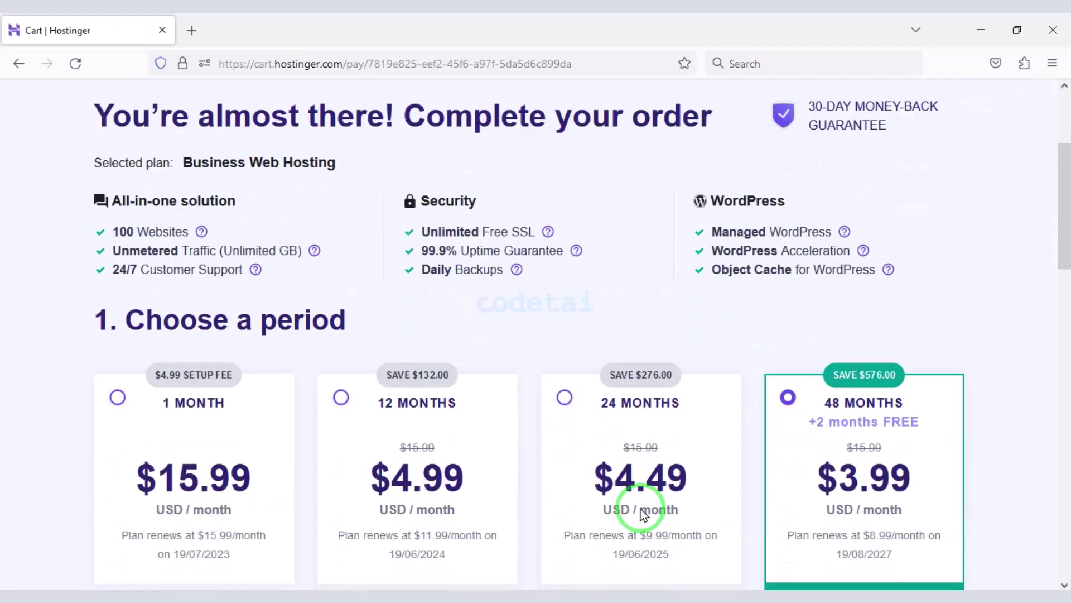
{"action": "left_click", "coordinate": [341, 347]}
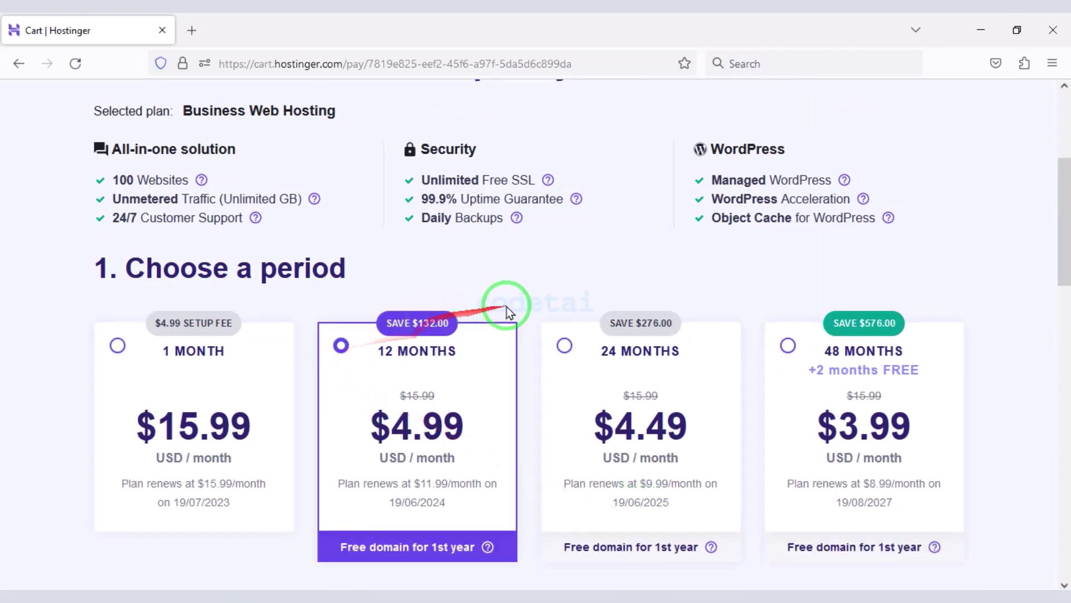
{"action": "scroll", "coordinate": [505, 321], "scroll_direction": "down", "scroll_amount": 8}
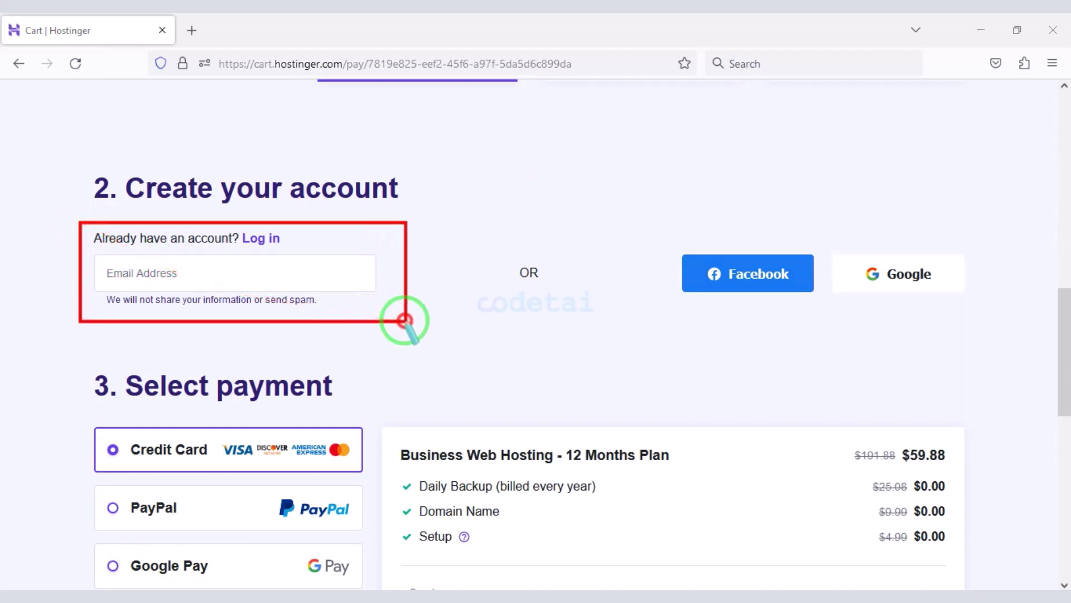
Step: Sign in to the Hostinger checkout with the existing Google account
{"action": "left_click", "coordinate": [905, 283]}
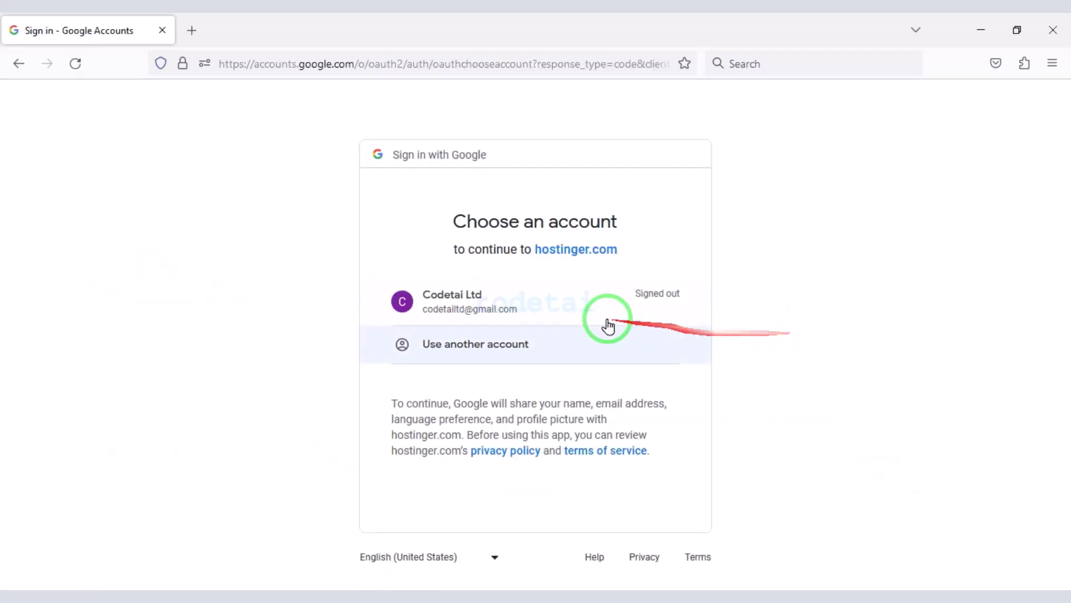
{"action": "left_click", "coordinate": [554, 292]}
{"action": "left_click", "coordinate": [646, 421]}
{"action": "scroll", "coordinate": [596, 428], "scroll_direction": "down", "scroll_amount": 10}
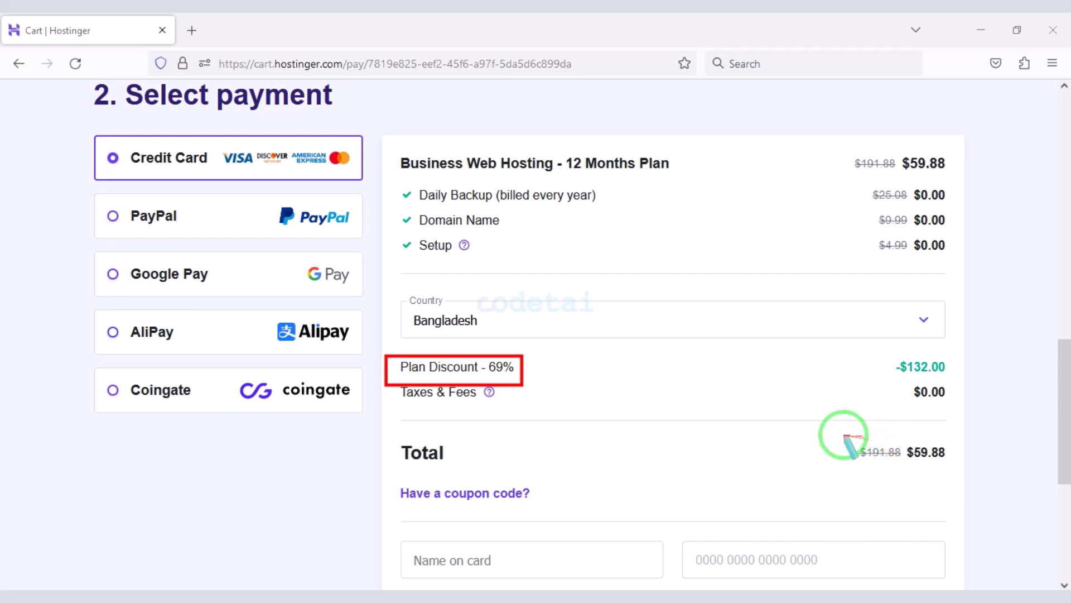
Step: Point out the $59.88 order total, the Credit Card option and the coupon code offer
{"action": "left_click_drag", "start_coordinate": [844, 436], "coordinate": [959, 471]}
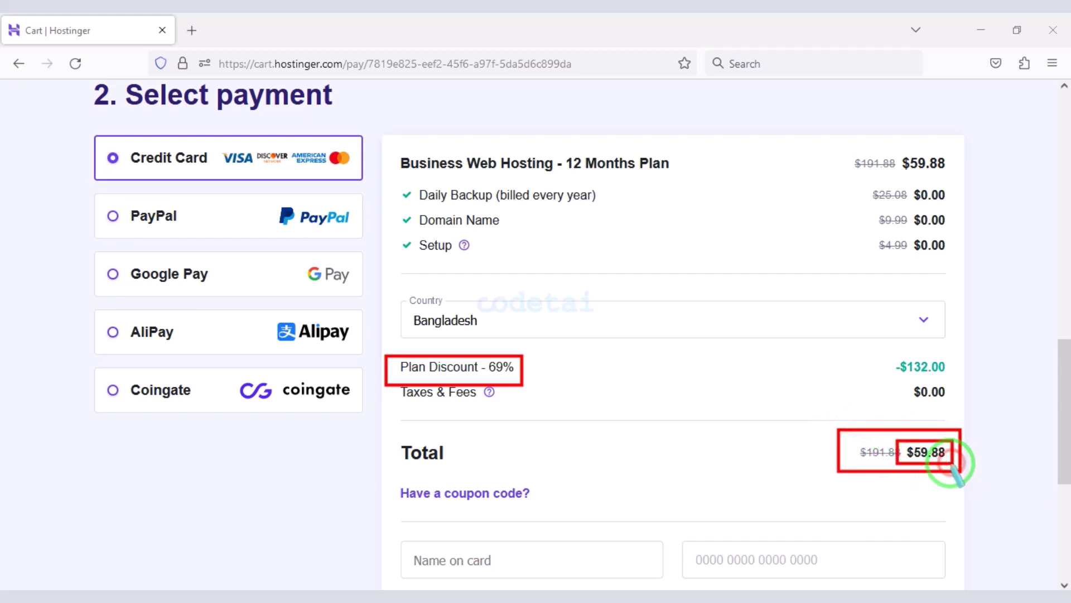
{"action": "scroll", "coordinate": [943, 469], "scroll_direction": "down", "scroll_amount": 2}
{"action": "left_click_drag", "start_coordinate": [454, 340], "coordinate": [143, 45]}
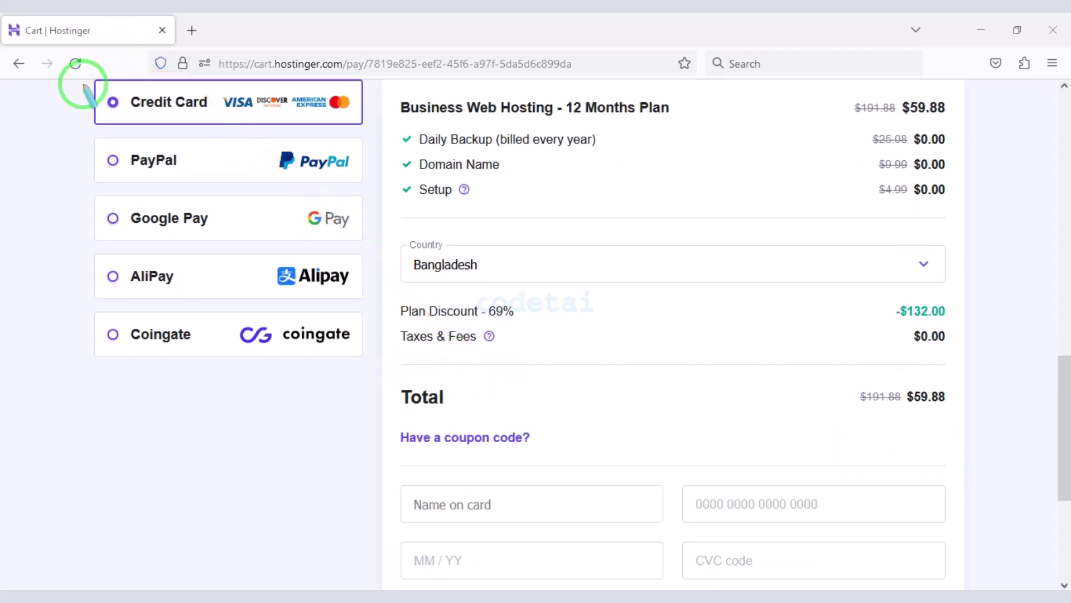
{"action": "mouse_move", "coordinate": [112, 83]}
{"action": "left_mouse_down"}
{"action": "mouse_move", "coordinate": [382, 144]}
{"action": "mouse_move", "coordinate": [366, 120]}
{"action": "mouse_move", "coordinate": [366, 130]}
{"action": "left_mouse_up"}
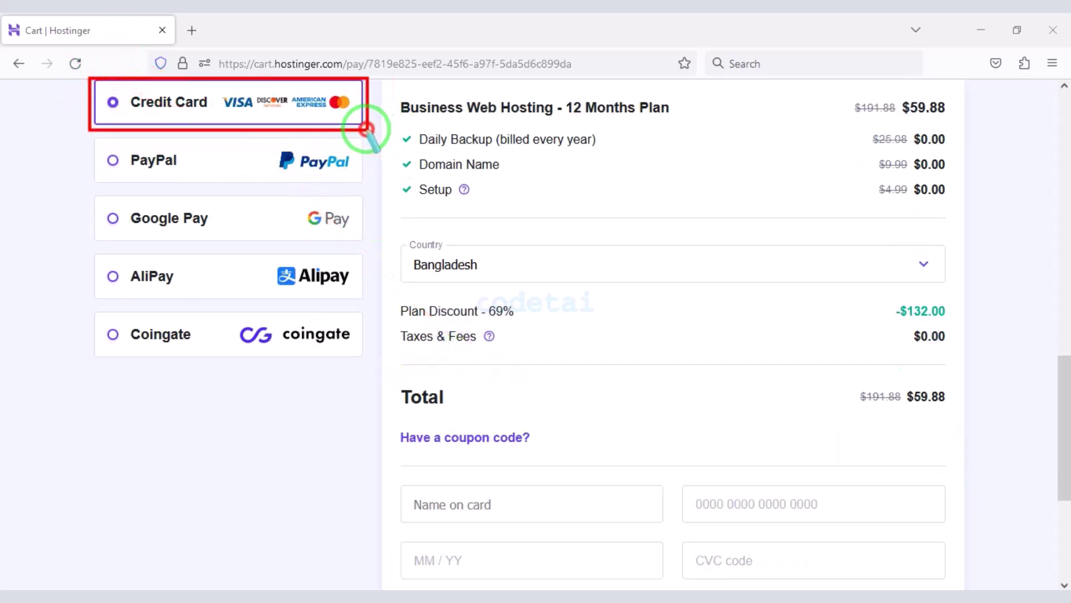
{"action": "left_click_drag", "start_coordinate": [482, 262], "coordinate": [414, 433]}
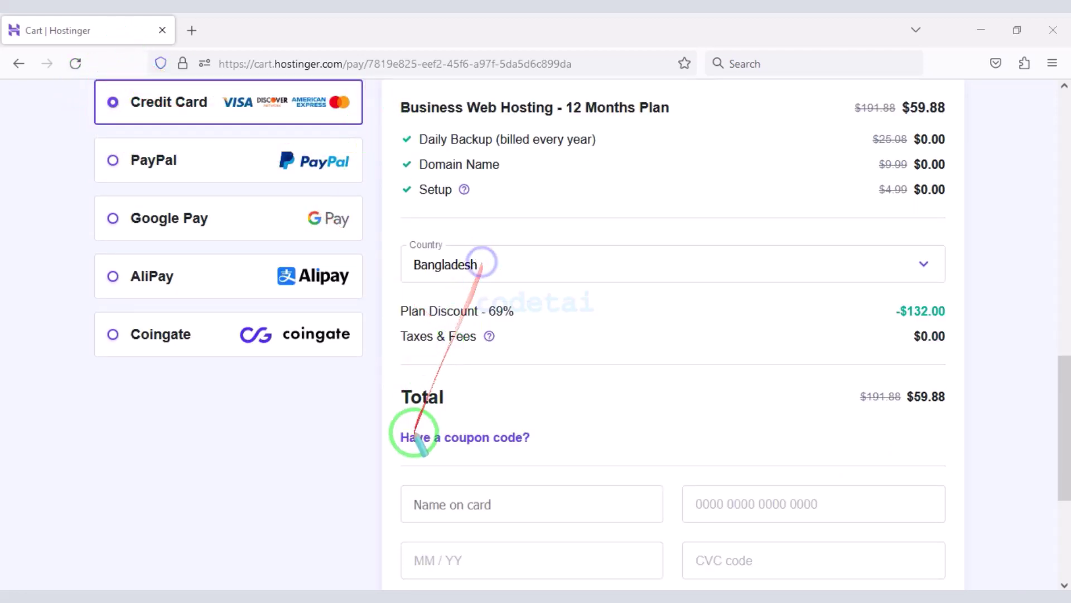
Step: Point out the card detail fields, payment submission and the other payment methods
{"action": "scroll", "coordinate": [402, 413], "scroll_direction": "down", "scroll_amount": 3}
{"action": "mouse_move", "coordinate": [391, 388]}
{"action": "left_mouse_down"}
{"action": "mouse_move", "coordinate": [681, 502]}
{"action": "mouse_move", "coordinate": [959, 509]}
{"action": "mouse_move", "coordinate": [380, 514]}
{"action": "mouse_move", "coordinate": [634, 547]}
{"action": "mouse_move", "coordinate": [670, 566]}
{"action": "left_mouse_up"}
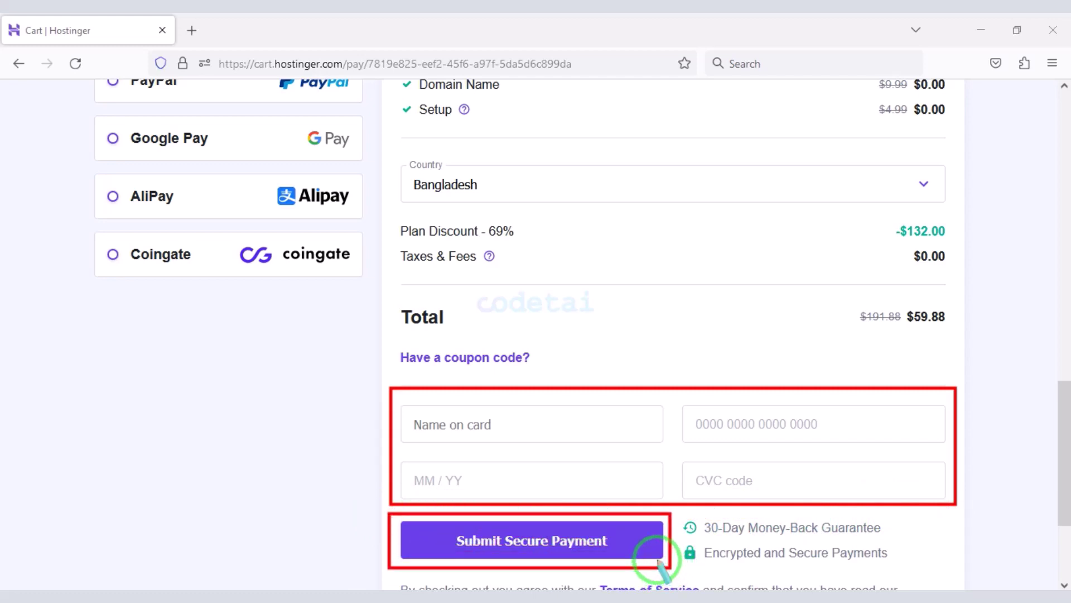
{"action": "scroll", "coordinate": [530, 447], "scroll_direction": "up", "scroll_amount": 3}
{"action": "mouse_move", "coordinate": [460, 422]}
{"action": "left_mouse_down"}
{"action": "mouse_move", "coordinate": [108, 241]}
{"action": "mouse_move", "coordinate": [292, 268]}
{"action": "mouse_move", "coordinate": [363, 256]}
{"action": "mouse_move", "coordinate": [312, 355]}
{"action": "left_mouse_up"}
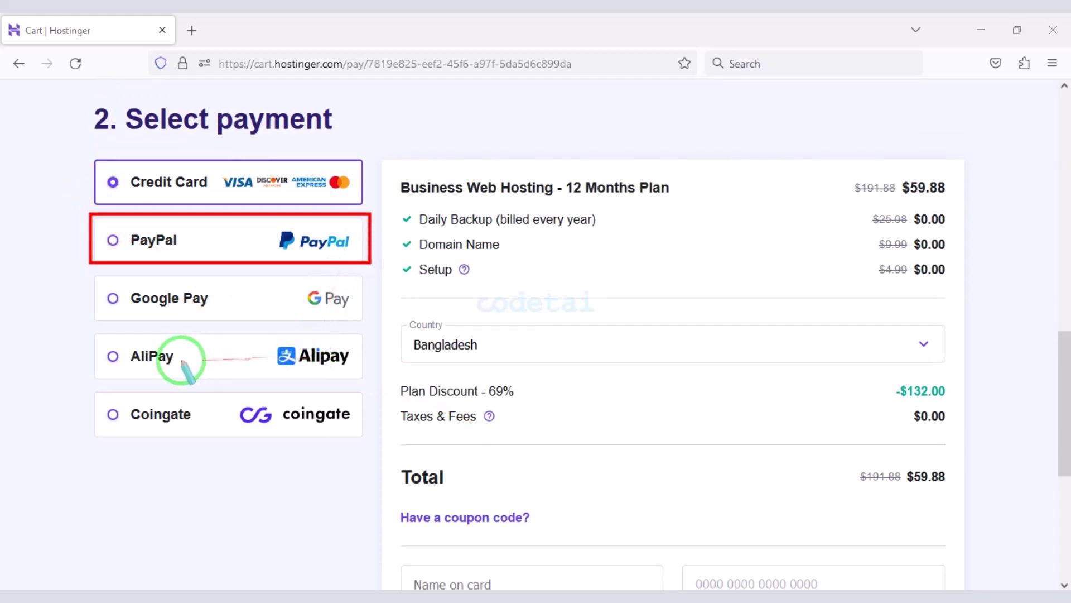
{"action": "mouse_move", "coordinate": [181, 362]}
{"action": "left_mouse_down"}
{"action": "mouse_move", "coordinate": [77, 287]}
{"action": "mouse_move", "coordinate": [304, 318]}
{"action": "mouse_move", "coordinate": [368, 384]}
{"action": "mouse_move", "coordinate": [282, 502]}
{"action": "mouse_move", "coordinate": [110, 424]}
{"action": "mouse_move", "coordinate": [79, 400]}
{"action": "mouse_move", "coordinate": [371, 446]}
{"action": "left_mouse_up"}
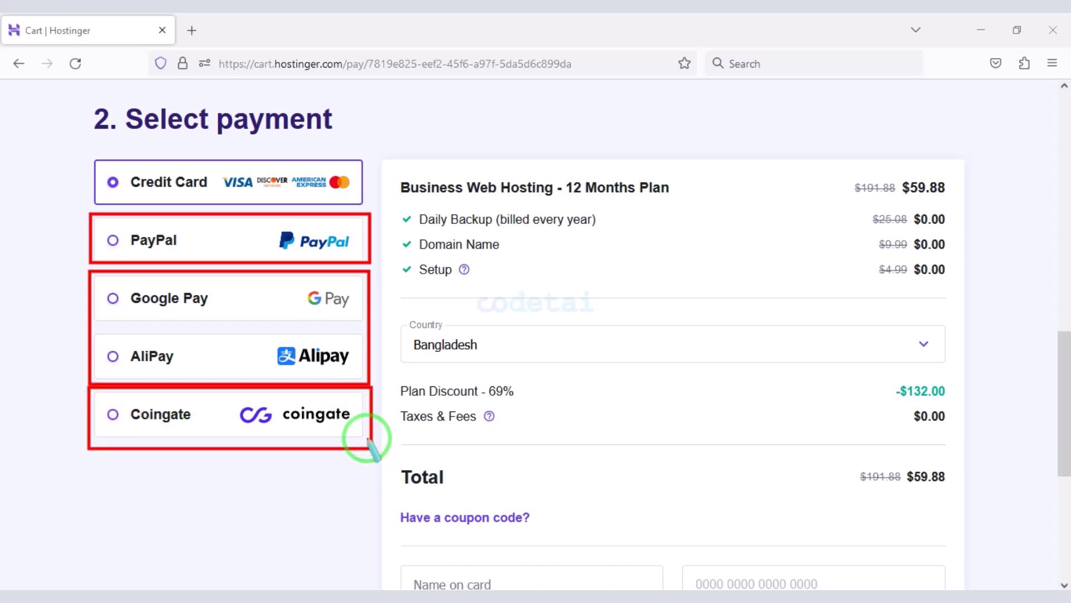
{"action": "scroll", "coordinate": [591, 469], "scroll_direction": "up", "scroll_amount": 7}
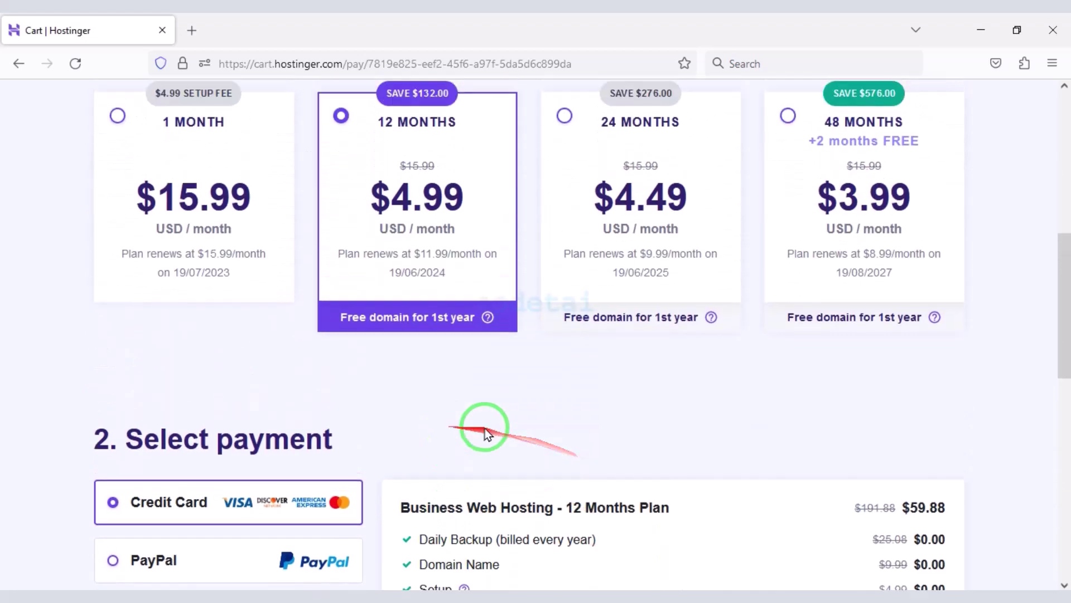
{"action": "scroll", "coordinate": [1023, 478], "scroll_direction": "up", "scroll_amount": 7}
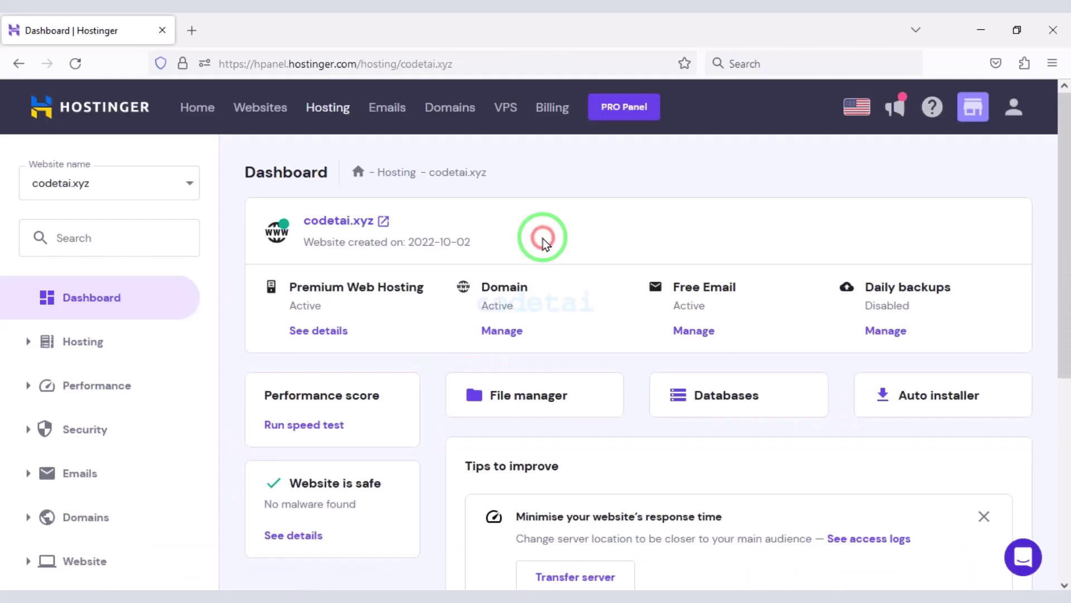
Step: Under Advanced > PHP Configuration, switch the website to PHP 8.1 and confirm the update
{"action": "scroll", "coordinate": [470, 531], "scroll_direction": "down", "scroll_amount": 5}
{"action": "scroll", "coordinate": [505, 534], "scroll_direction": "up", "scroll_amount": 6}
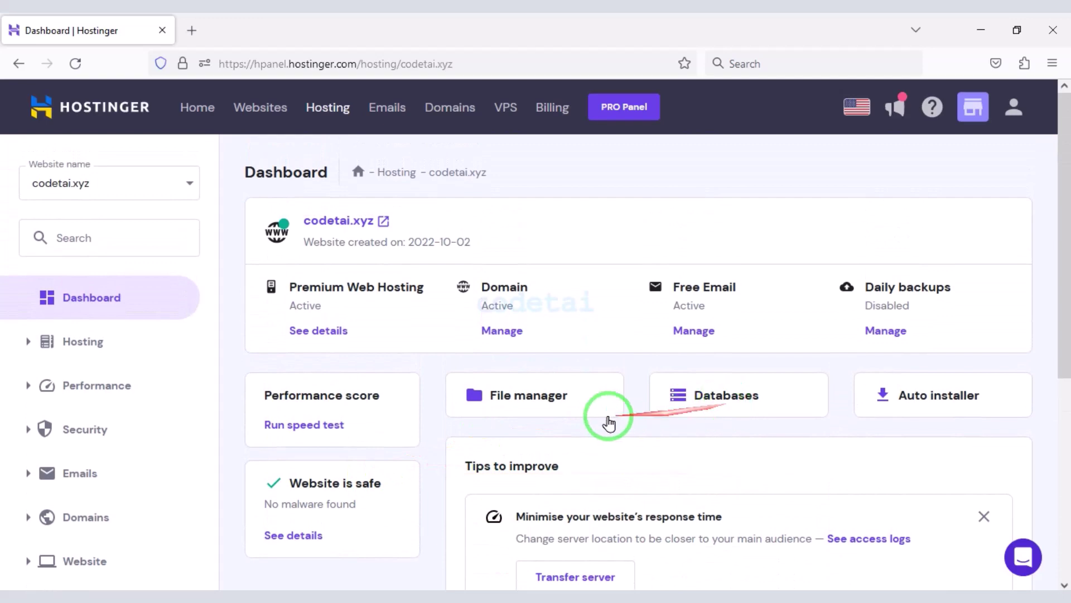
{"action": "scroll", "coordinate": [168, 407], "scroll_direction": "down", "scroll_amount": 6}
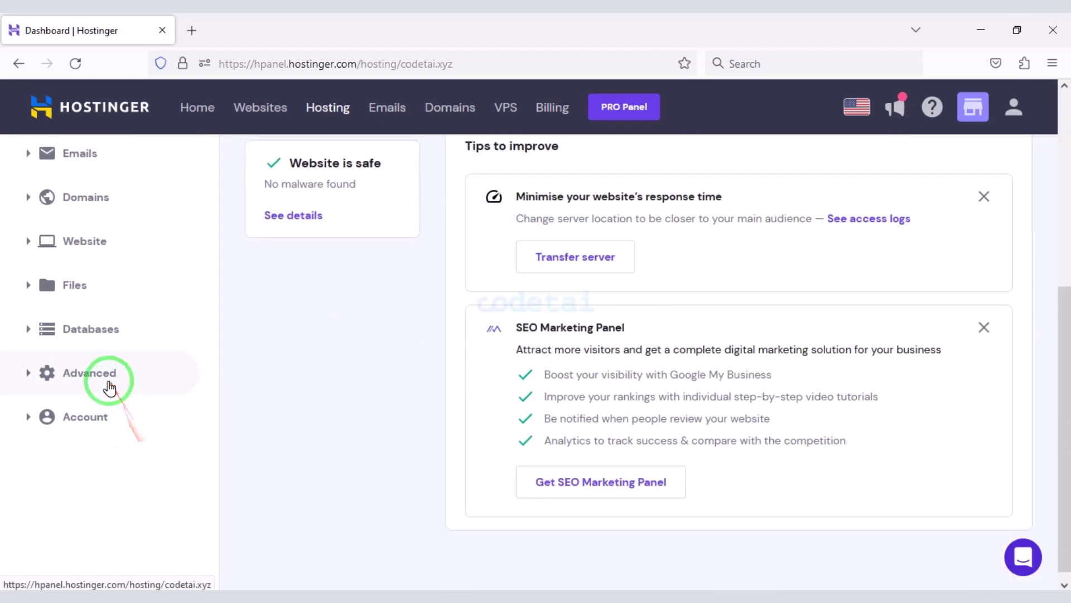
{"action": "left_click", "coordinate": [89, 373]}
{"action": "scroll", "coordinate": [120, 385], "scroll_direction": "down", "scroll_amount": 2}
{"action": "left_click", "coordinate": [119, 364]}
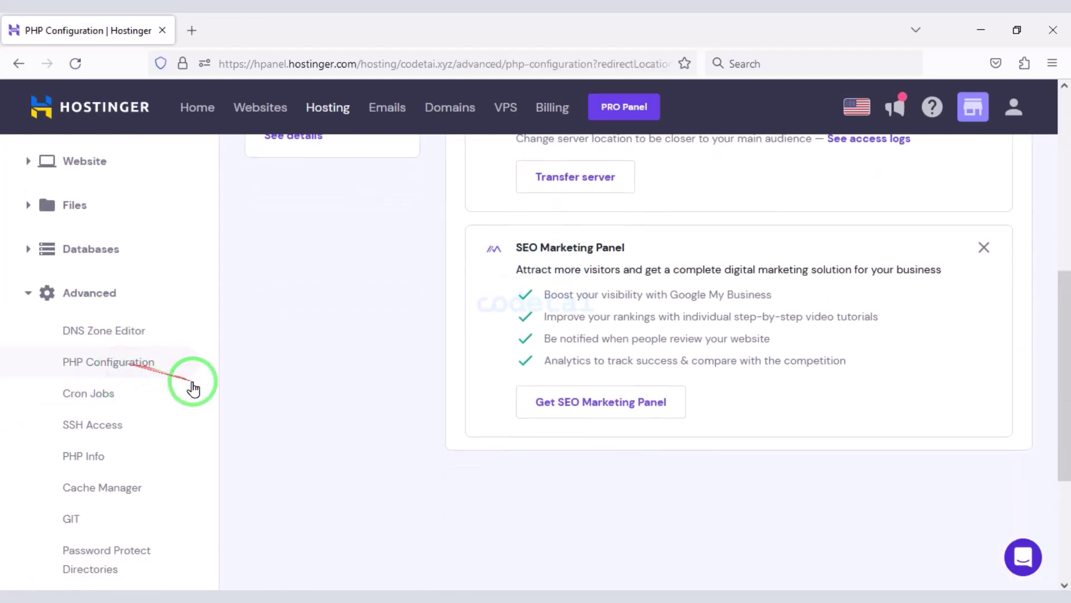
{"action": "scroll", "coordinate": [335, 394], "scroll_direction": "down", "scroll_amount": 2}
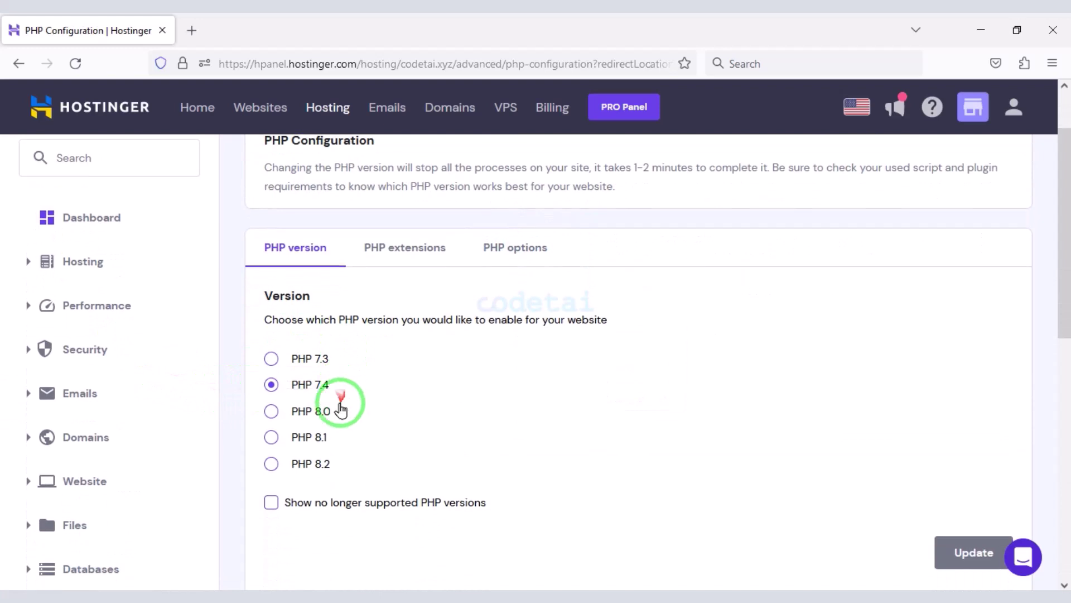
{"action": "left_click", "coordinate": [272, 437]}
{"action": "scroll", "coordinate": [781, 419], "scroll_direction": "down", "scroll_amount": 3}
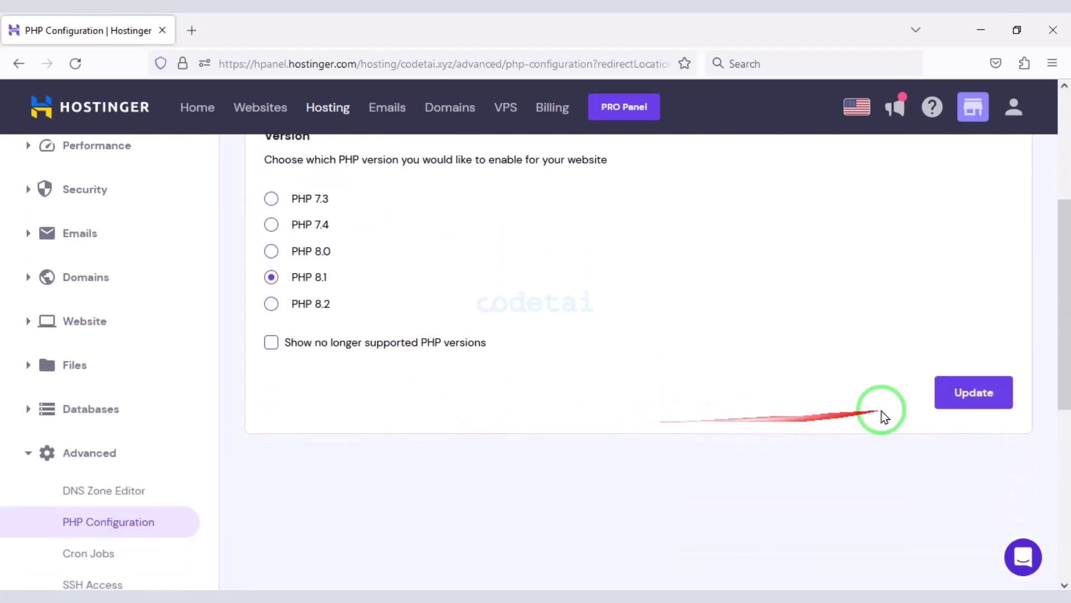
{"action": "left_click", "coordinate": [957, 390]}
{"action": "left_click", "coordinate": [701, 373]}
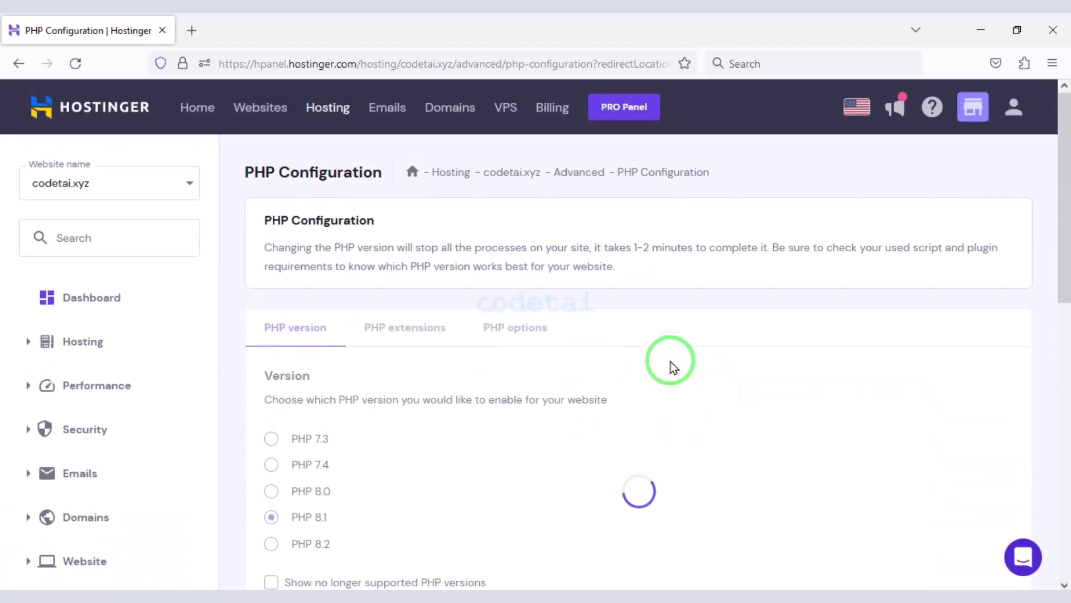
Step: Open the site's file manager and enter the public_html folder
{"action": "left_click", "coordinate": [168, 291]}
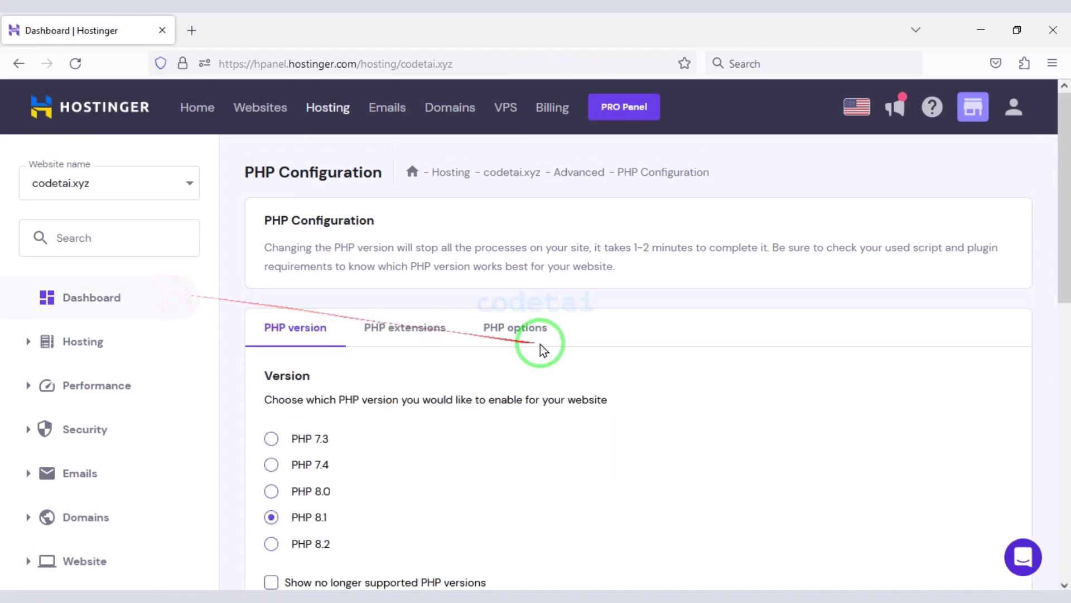
{"action": "scroll", "coordinate": [589, 459], "scroll_direction": "down", "scroll_amount": 2}
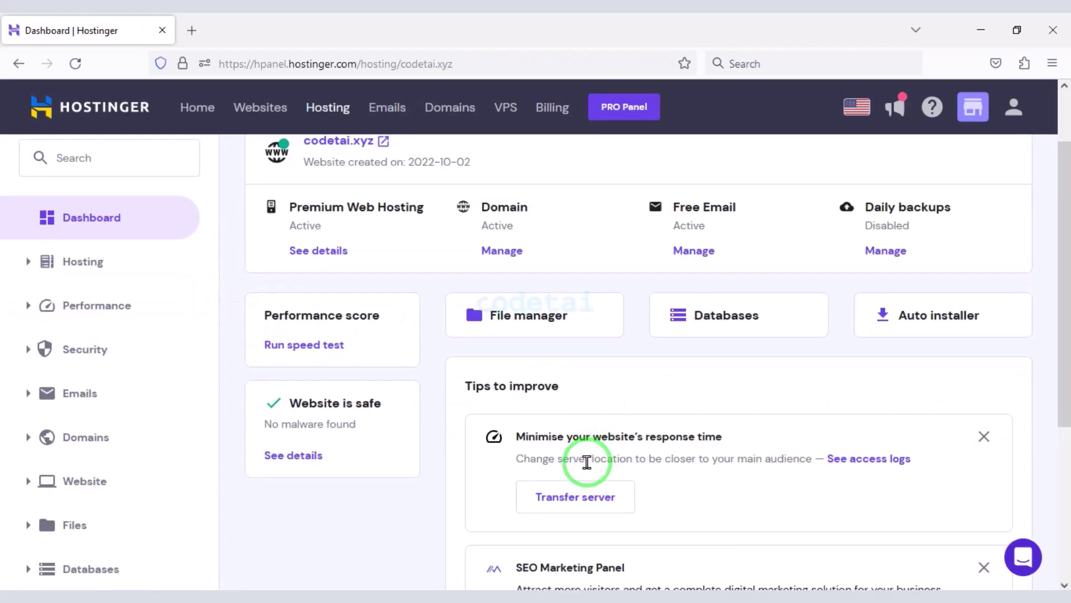
{"action": "left_click", "coordinate": [523, 329]}
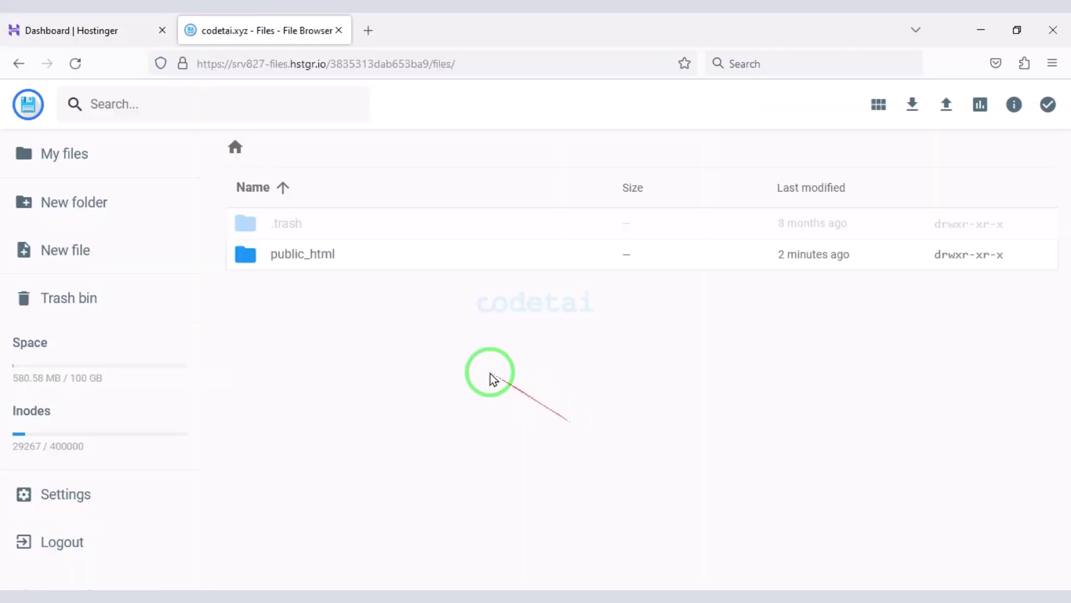
{"action": "double_click", "coordinate": [396, 249]}
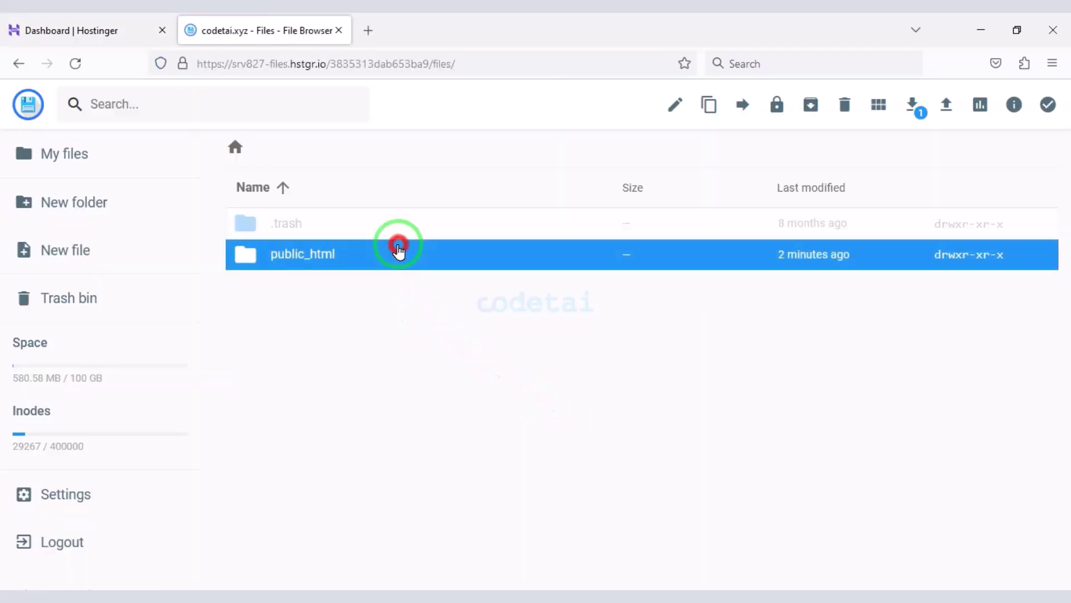
Step: Extract the codecanyon ZIP into its own folder and select the foodtiger-3.6.0 archive inside
{"action": "key", "text": "alt+Tab"}
{"action": "left_click", "coordinate": [236, 212]}
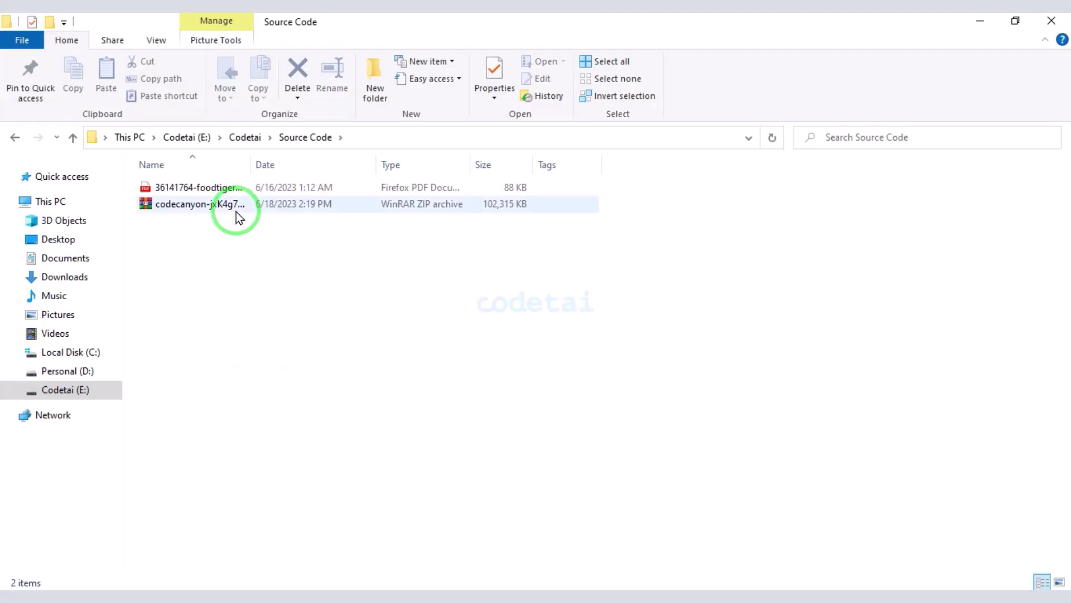
{"action": "right_click", "coordinate": [236, 209]}
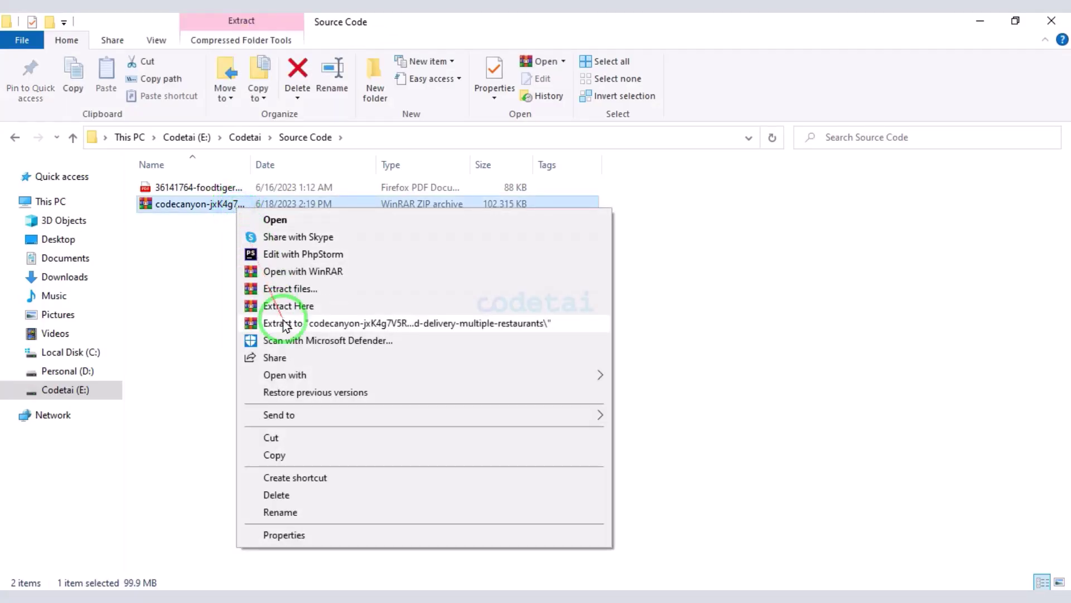
{"action": "left_click", "coordinate": [285, 323]}
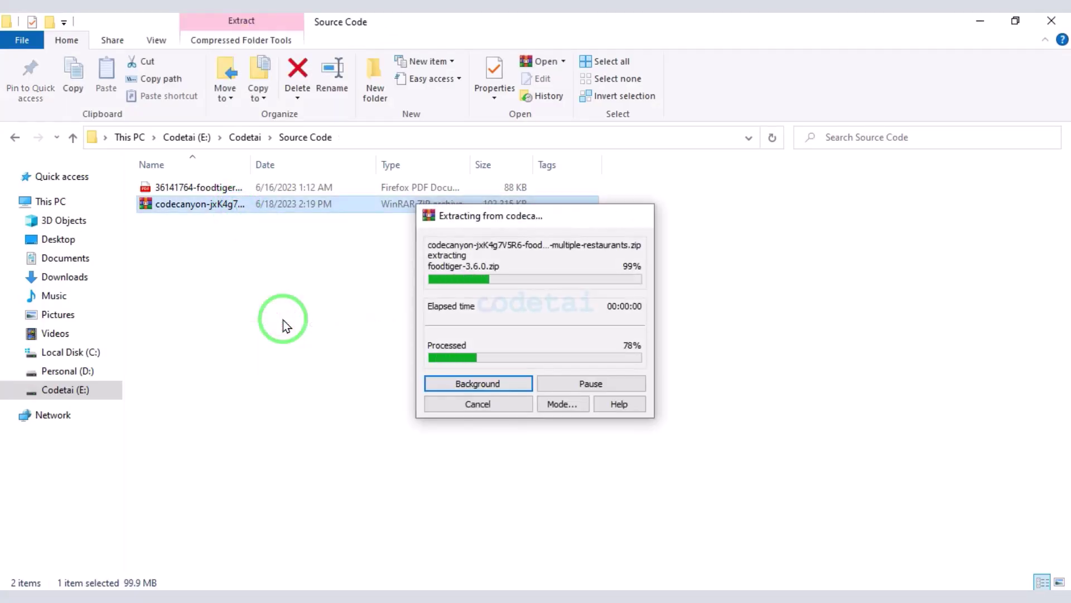
{"action": "double_click", "coordinate": [233, 188]}
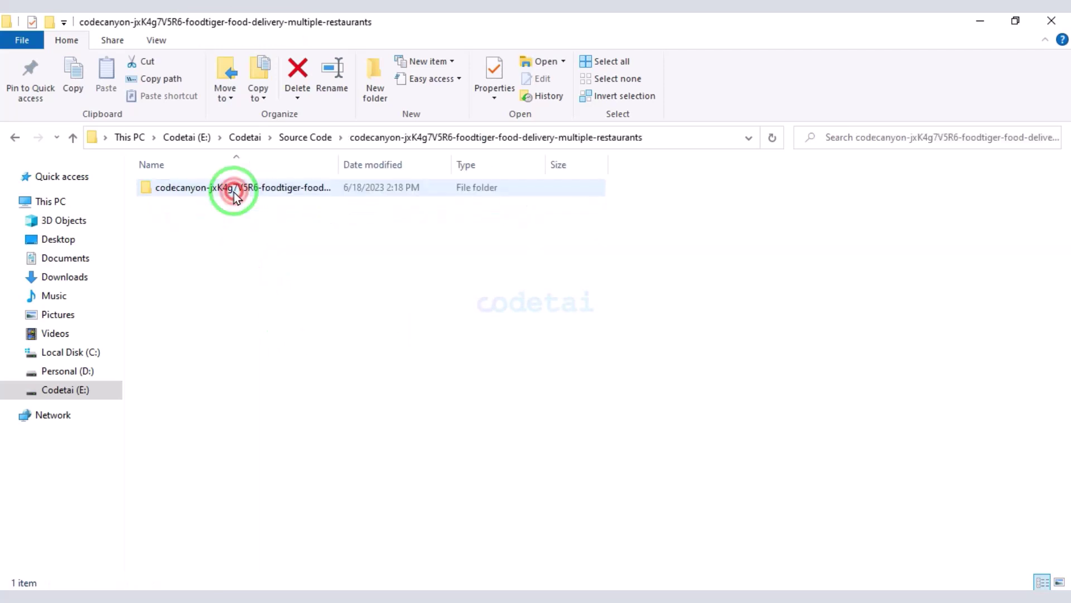
{"action": "left_click", "coordinate": [227, 187]}
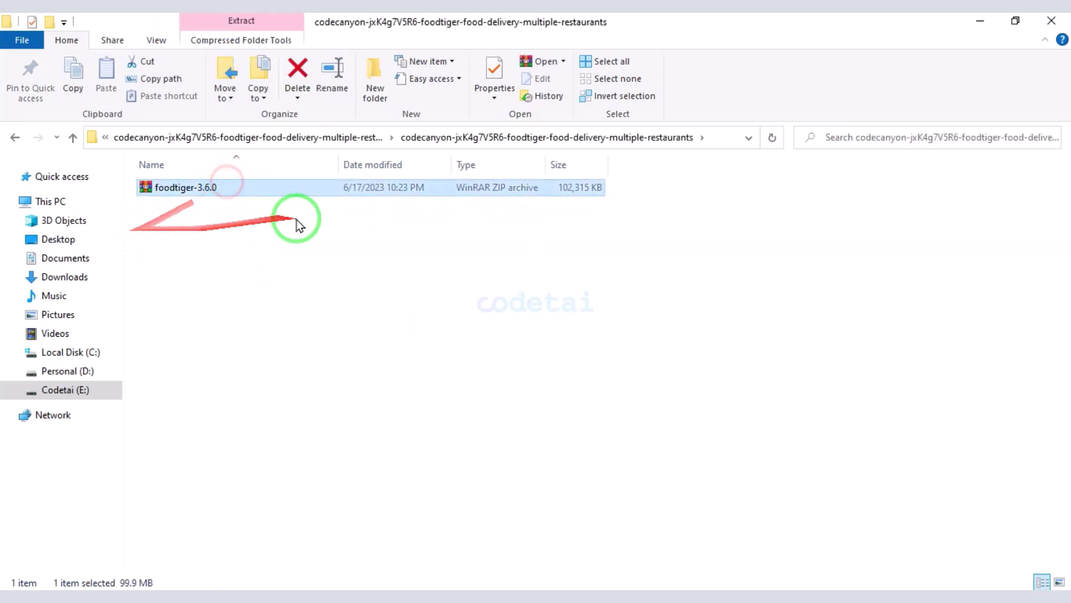
{"action": "left_click", "coordinate": [184, 585]}
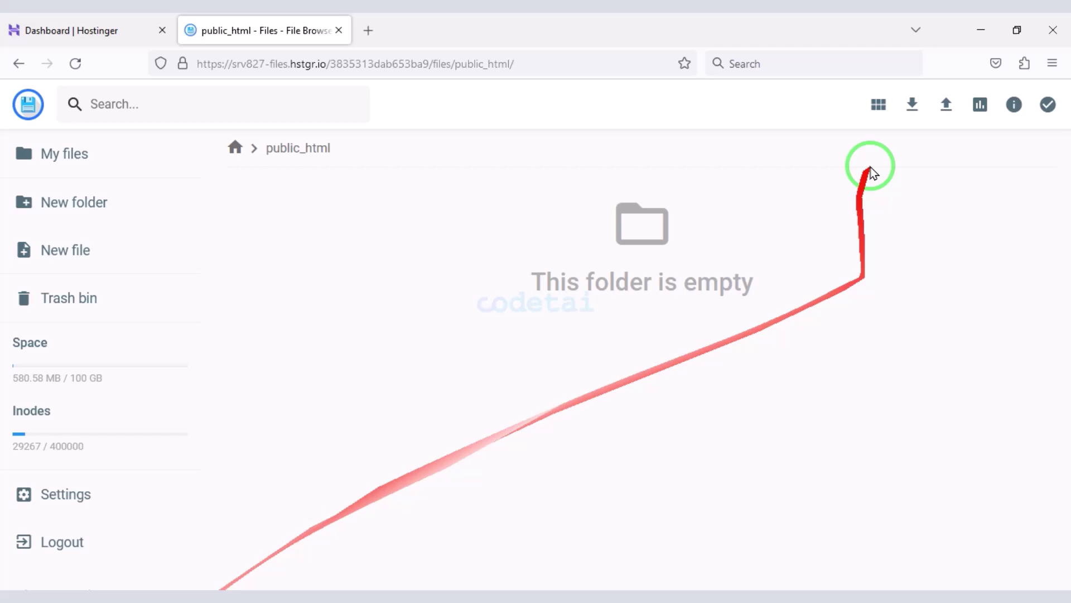
Step: Upload foodtiger-3.6.0.zip from the local codecanyon folder into public_html
{"action": "left_click", "coordinate": [946, 104]}
{"action": "left_click", "coordinate": [510, 341]}
{"action": "double_click", "coordinate": [196, 126]}
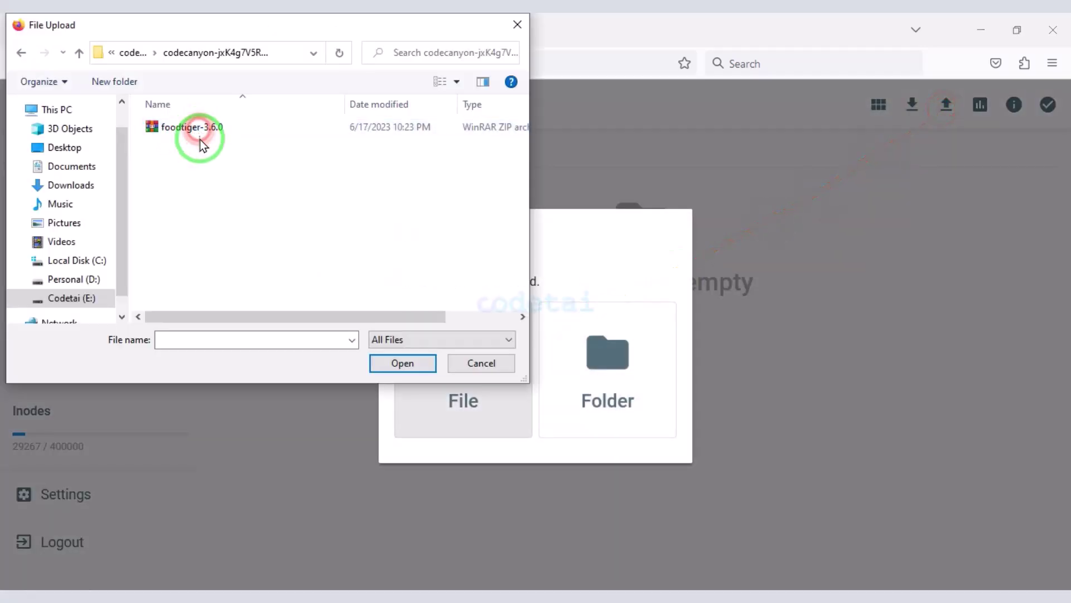
{"action": "left_click", "coordinate": [199, 126]}
{"action": "double_click", "coordinate": [199, 126]}
{"action": "left_click", "coordinate": [1045, 570]}
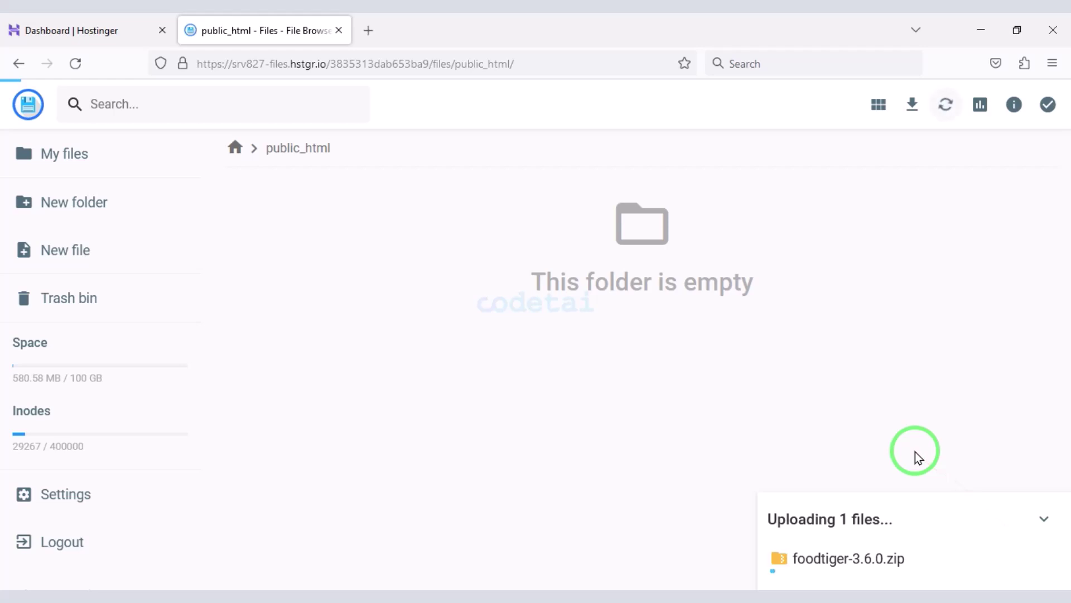
Step: Extract the archive into MyFolder and delete the uploaded zip
{"action": "right_click", "coordinate": [419, 227]}
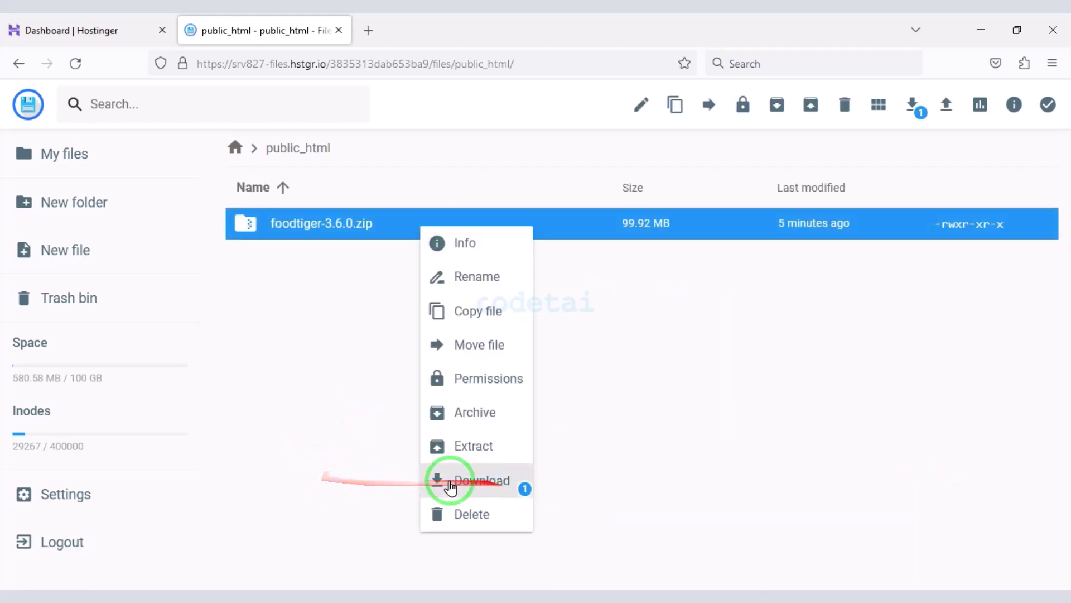
{"action": "left_click", "coordinate": [458, 452]}
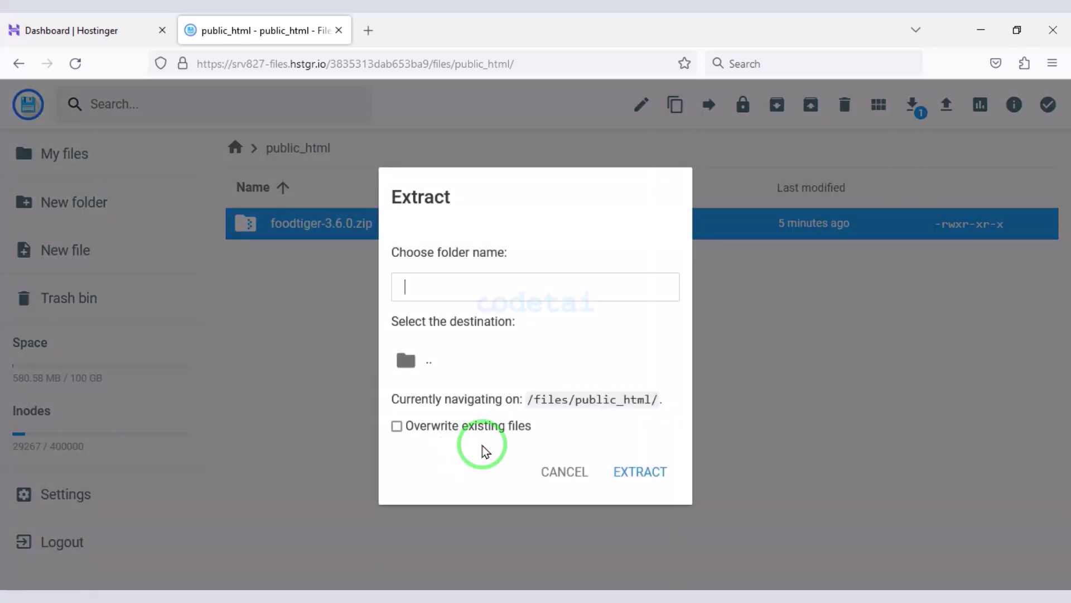
{"action": "type", "text": "MyFolder"}
{"action": "left_click", "coordinate": [662, 473]}
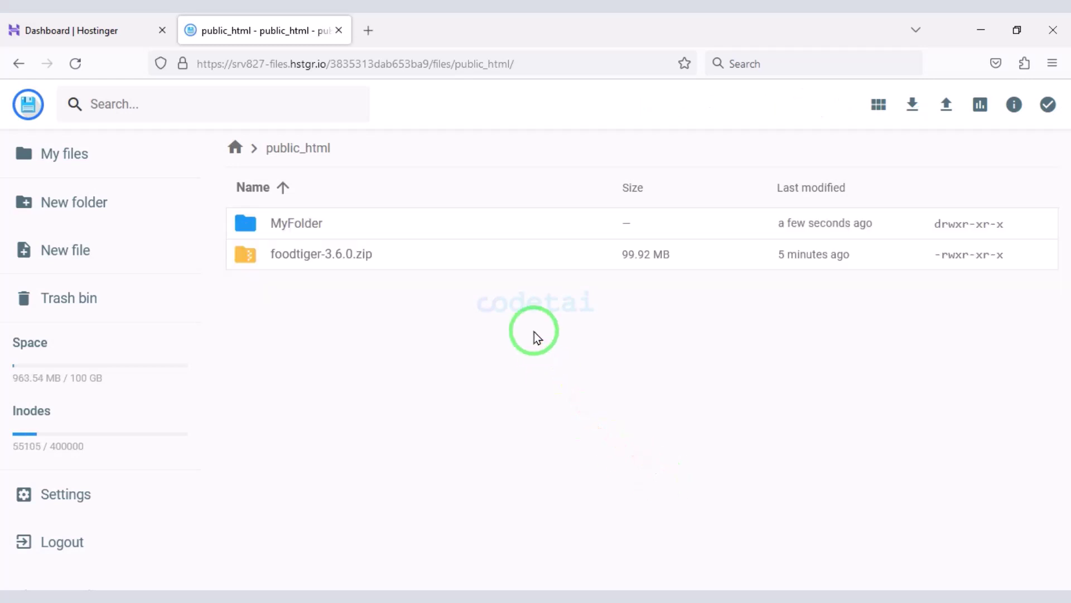
{"action": "left_click", "coordinate": [484, 267]}
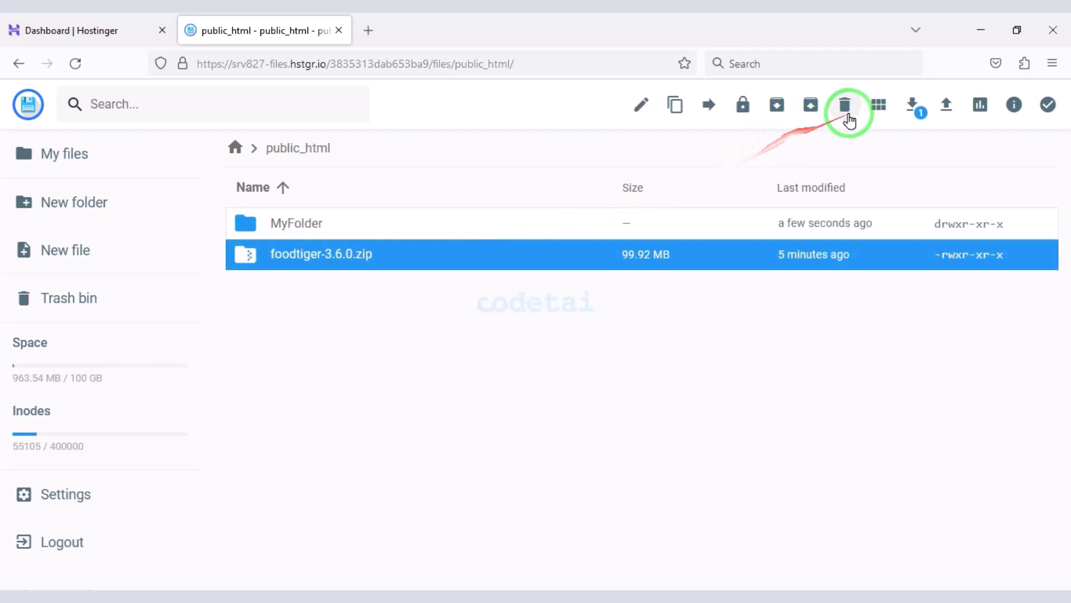
{"action": "left_click", "coordinate": [846, 105]}
{"action": "left_click", "coordinate": [636, 385]}
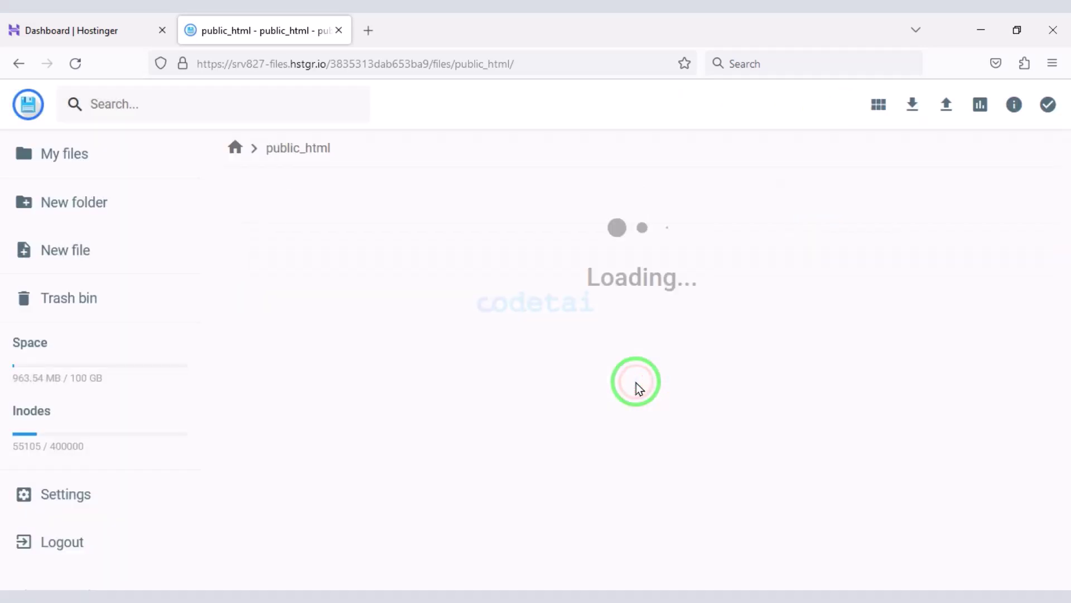
Step: Move all of MyFolder's contents into public_html and delete the empty MyFolder
{"action": "left_click", "coordinate": [431, 237]}
{"action": "double_click", "coordinate": [432, 237]}
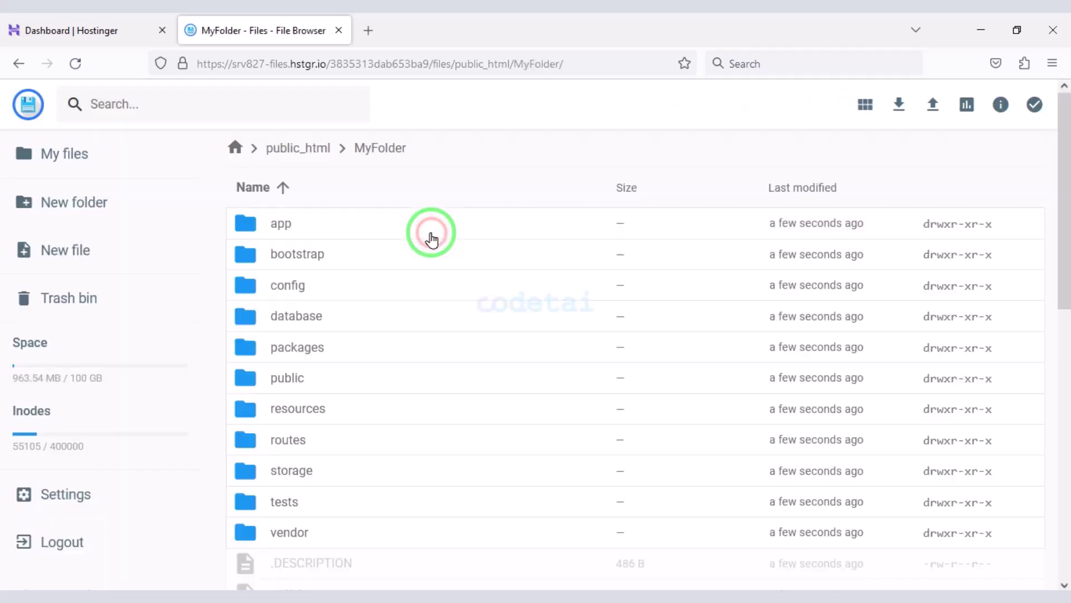
{"action": "key", "text": "ctrl+a"}
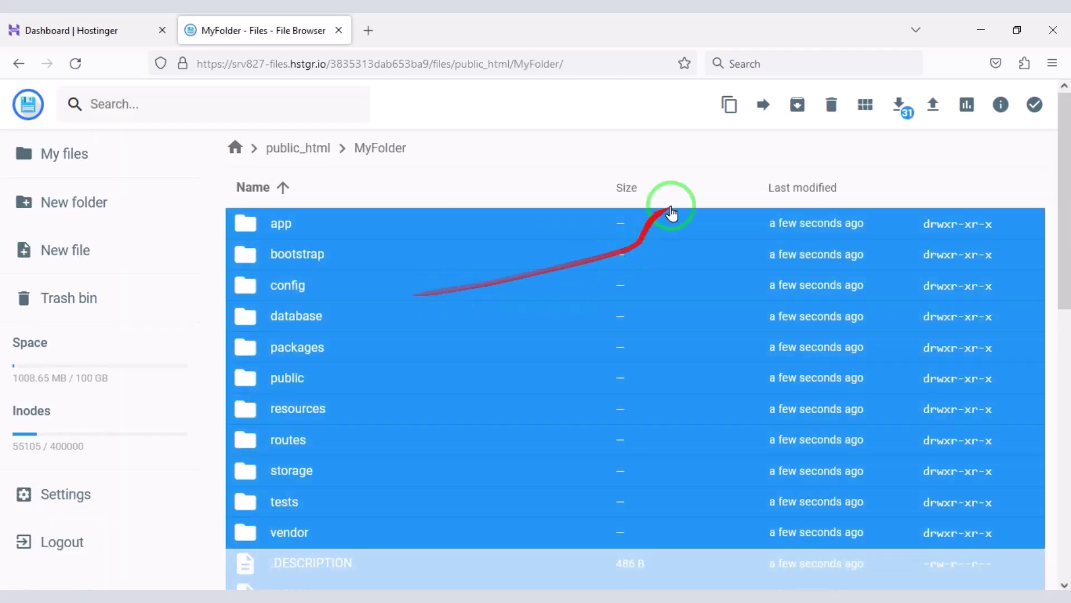
{"action": "left_click", "coordinate": [764, 105]}
{"action": "left_click", "coordinate": [563, 209]}
{"action": "left_click", "coordinate": [563, 209]}
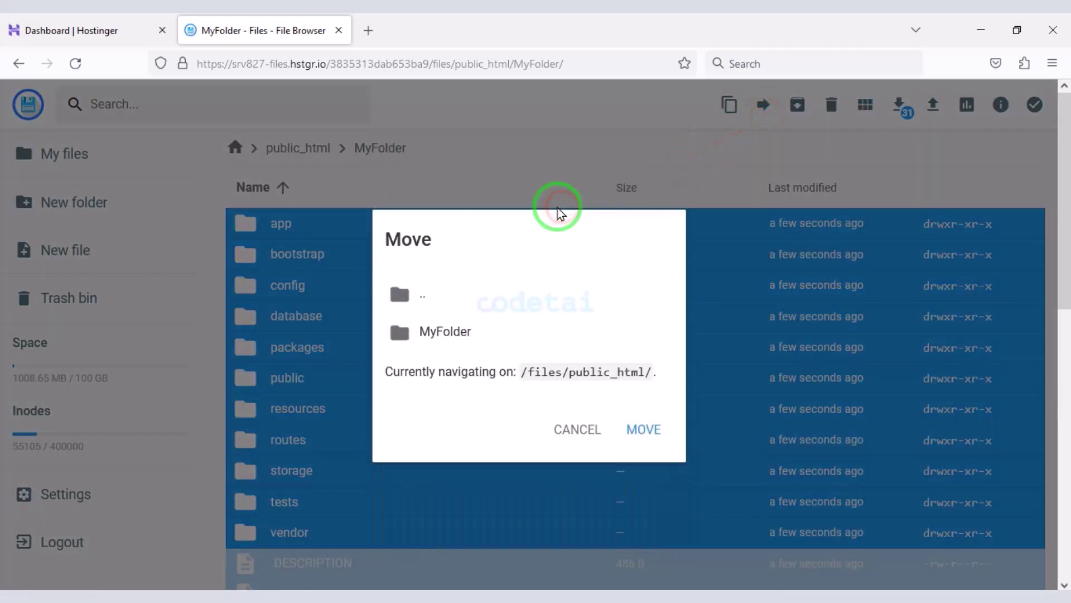
{"action": "double_click", "coordinate": [486, 292]}
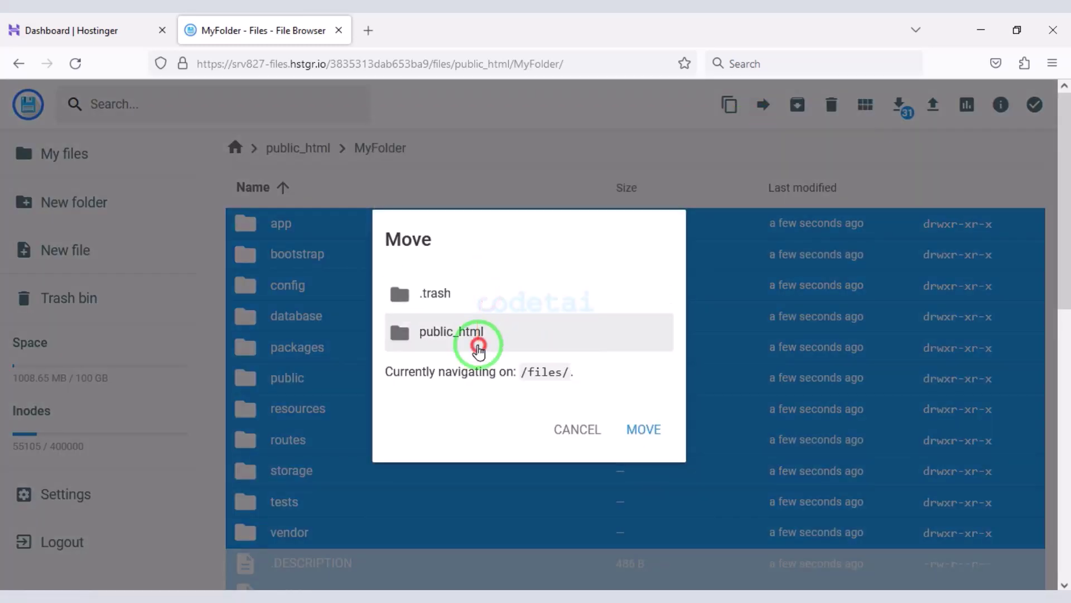
{"action": "left_click", "coordinate": [478, 341]}
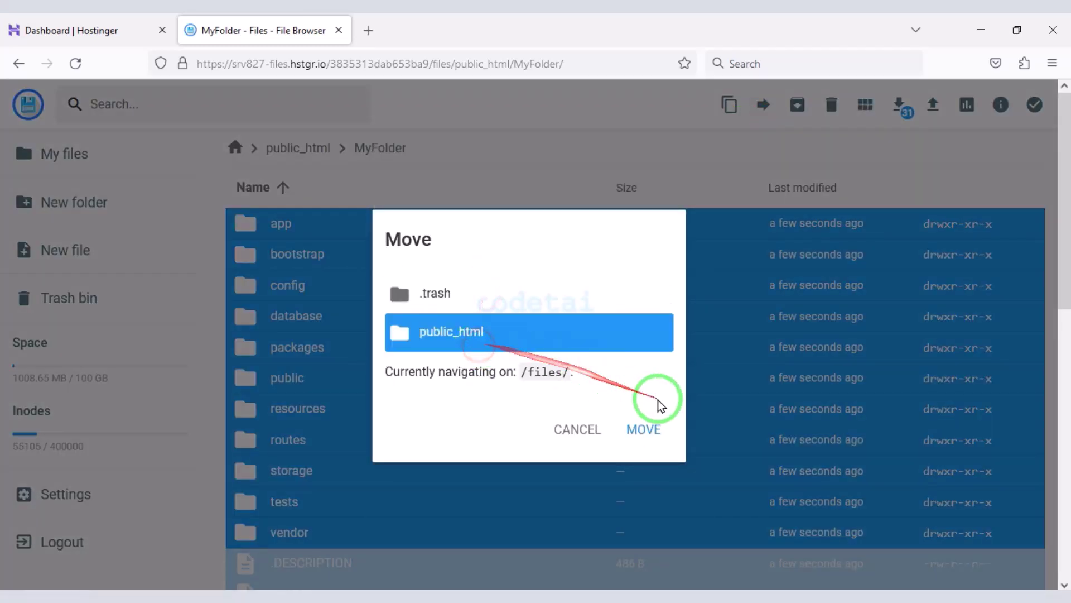
{"action": "left_click", "coordinate": [643, 430]}
{"action": "left_click", "coordinate": [318, 342]}
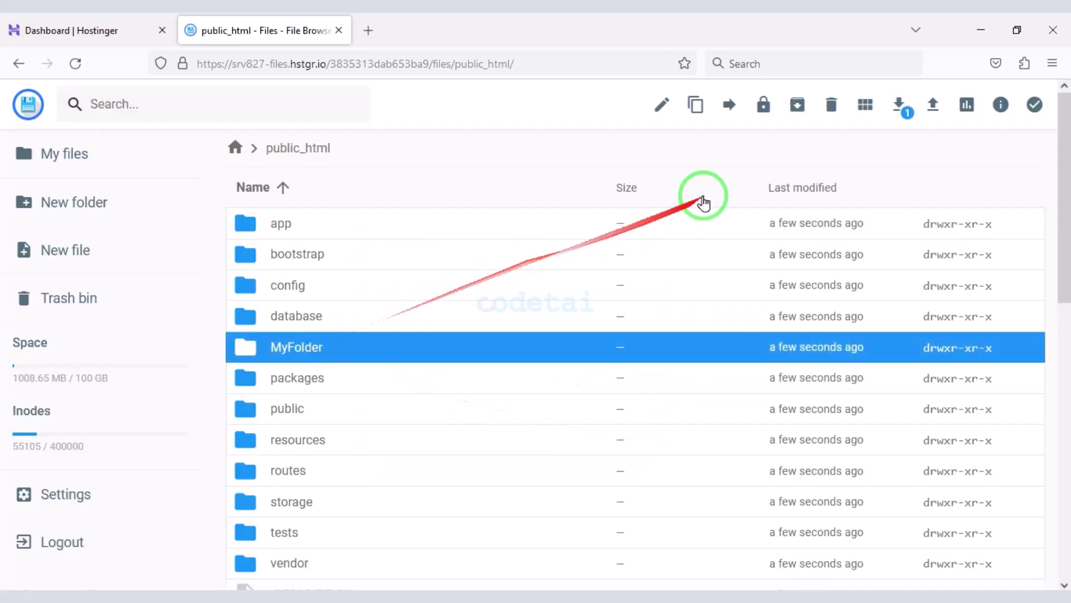
{"action": "left_click", "coordinate": [831, 114]}
{"action": "left_click", "coordinate": [652, 367]}
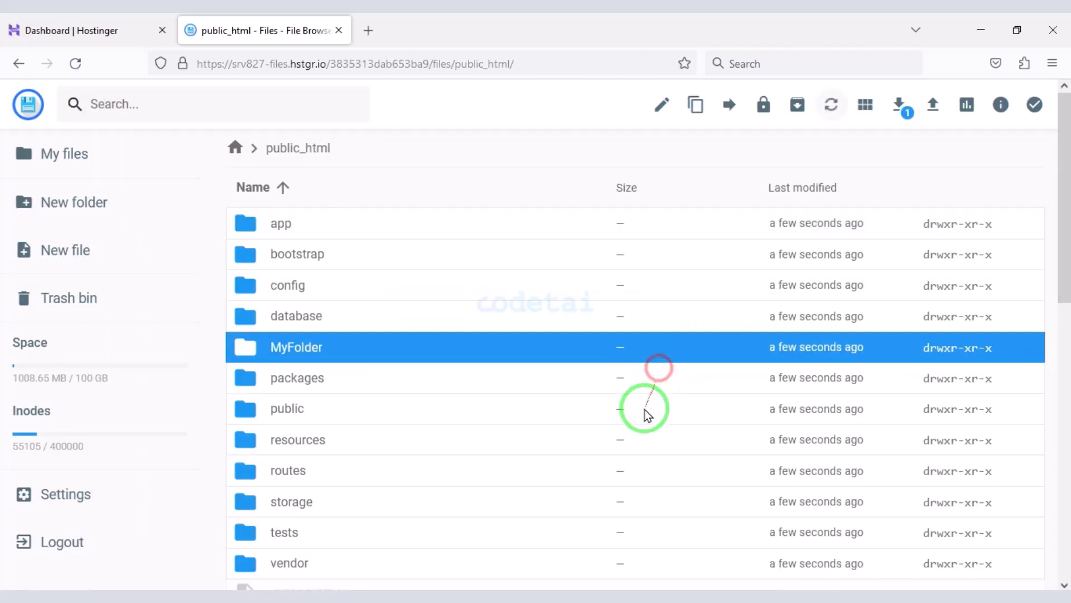
Step: Load codetai.xyz in a new tab to reach the installer
{"action": "left_click", "coordinate": [364, 25]}
{"action": "type", "text": "c"}
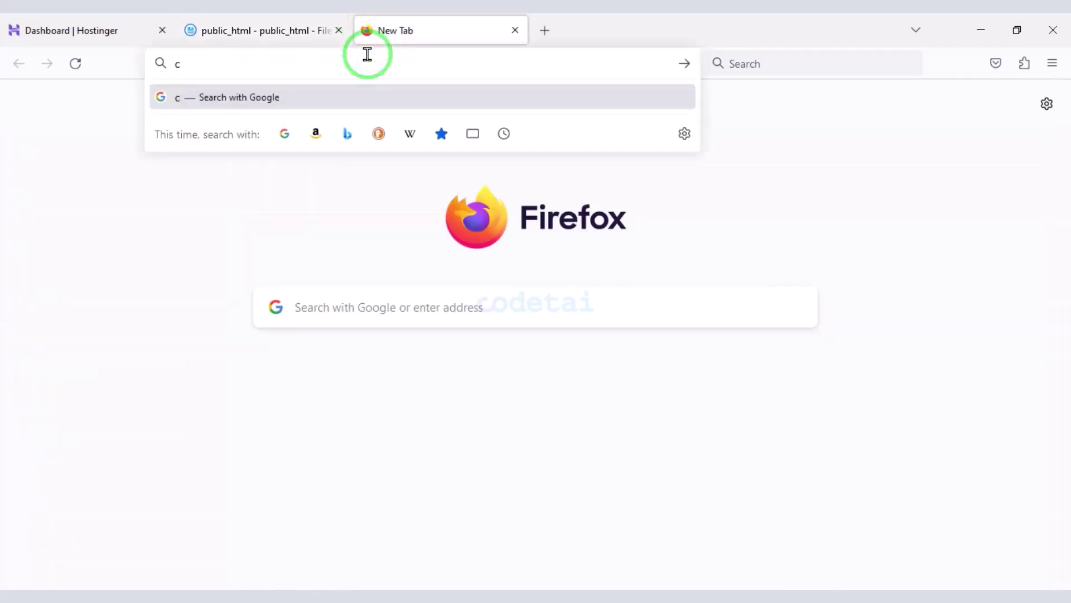
{"action": "type", "text": "odetai.x"}
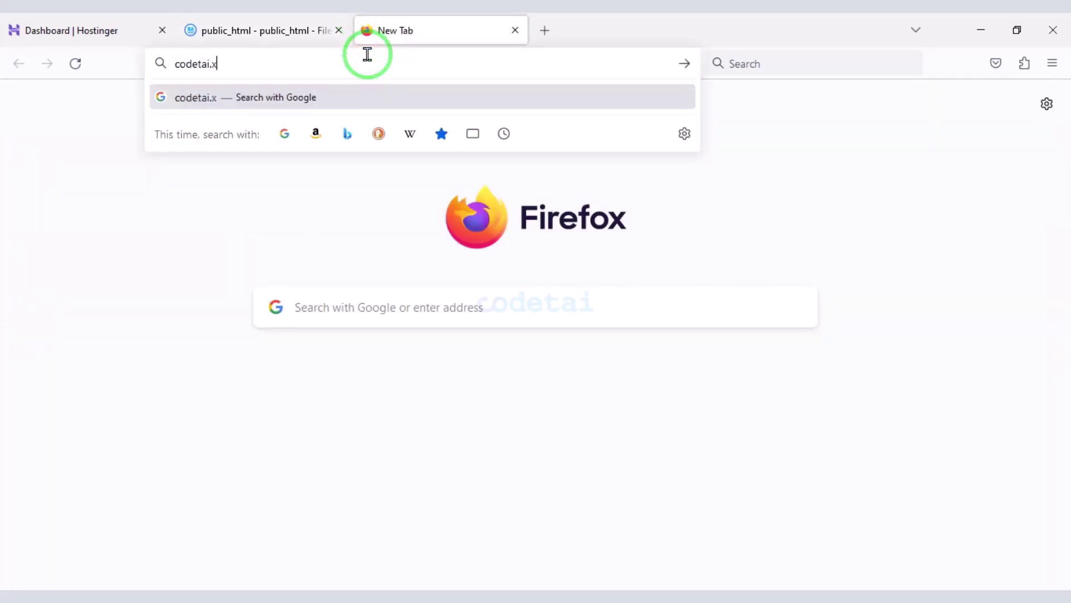
{"action": "type", "text": "yz"}
{"action": "key", "text": "Return"}
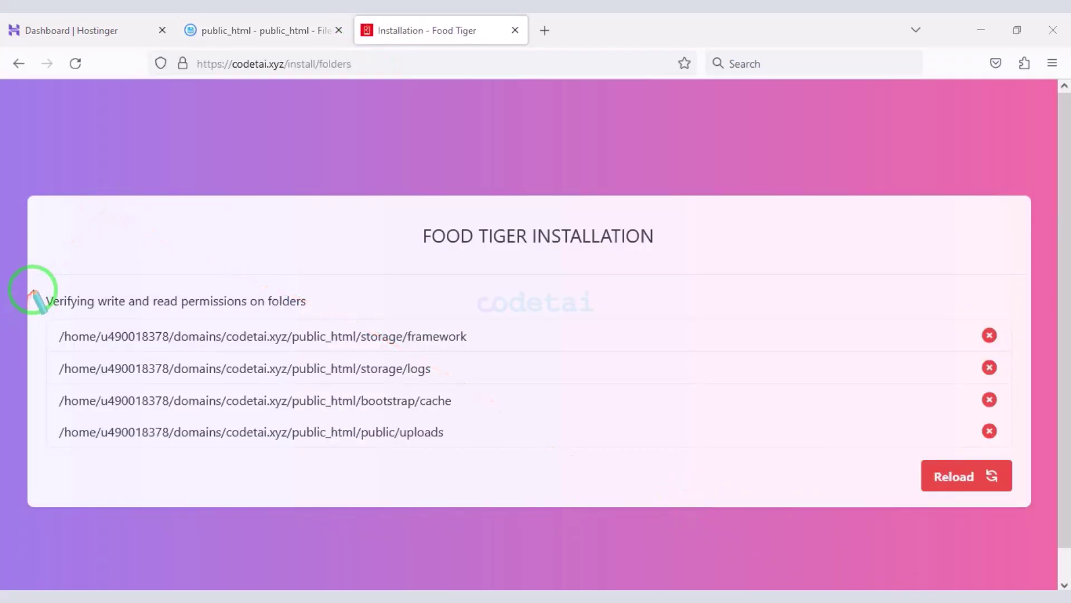
Step: Give the storage/framework and storage/logs folders 777 permissions with group and others write access
{"action": "left_click_drag", "start_coordinate": [32, 290], "coordinate": [1026, 506]}
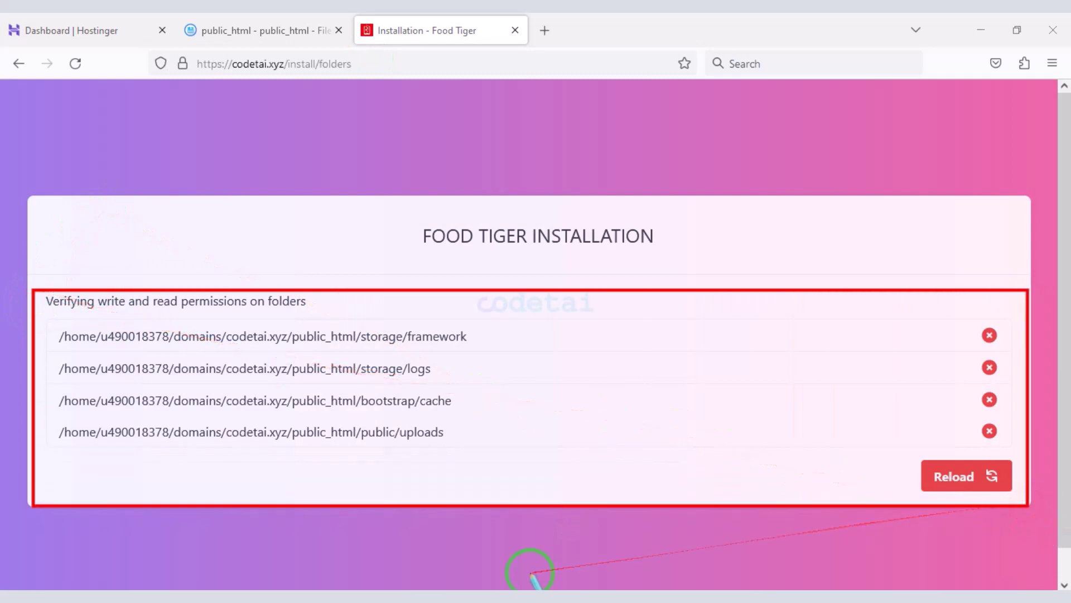
{"action": "left_click", "coordinate": [239, 31]}
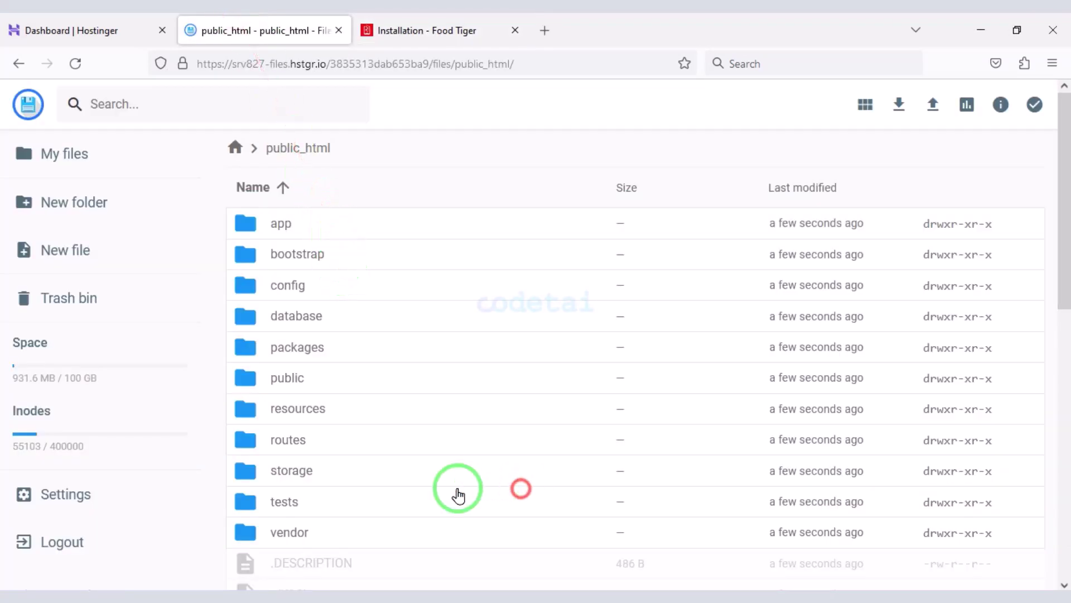
{"action": "double_click", "coordinate": [385, 472]}
{"action": "left_click", "coordinate": [333, 251]}
{"action": "right_click", "coordinate": [333, 251]}
{"action": "left_click", "coordinate": [391, 363]}
{"action": "left_click", "coordinate": [533, 301]}
{"action": "left_click", "coordinate": [533, 272]}
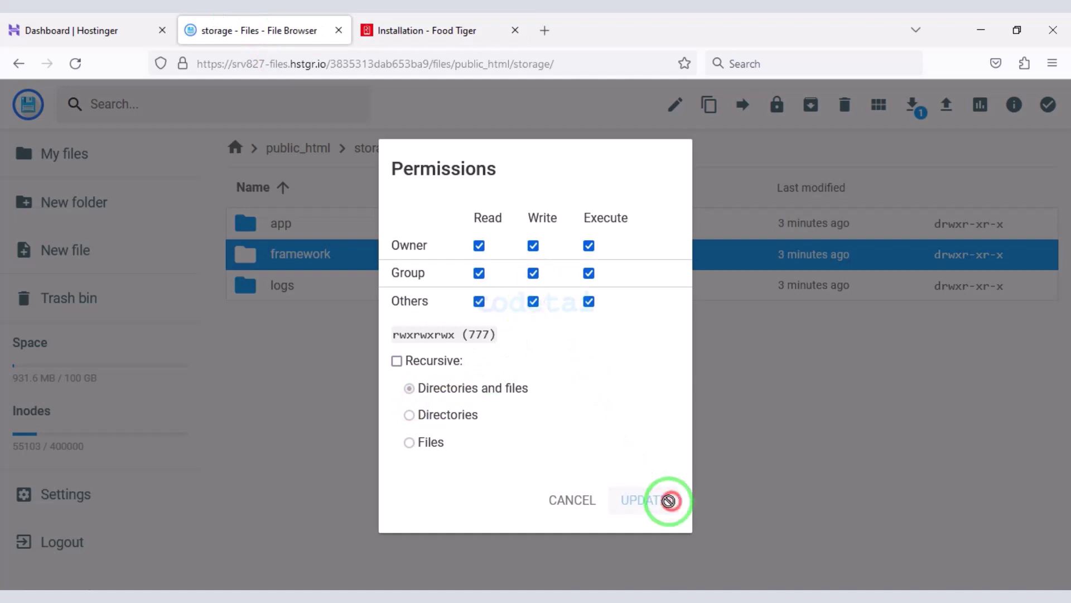
{"action": "left_click", "coordinate": [668, 500]}
{"action": "right_click", "coordinate": [349, 283]}
{"action": "left_click", "coordinate": [407, 430]}
{"action": "left_click", "coordinate": [644, 500]}
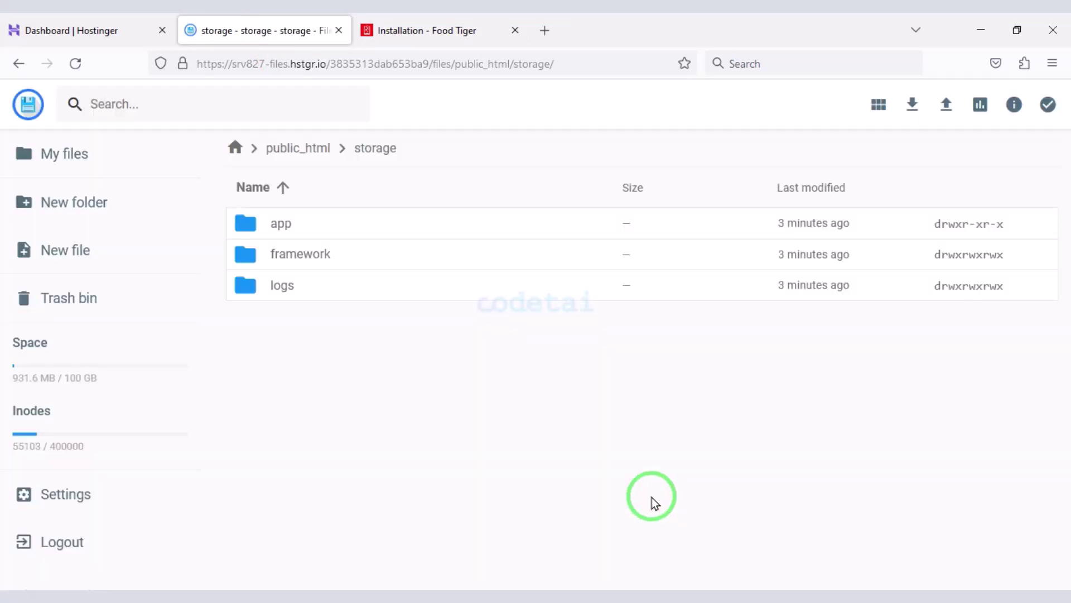
Step: Set the bootstrap/cache folder to 777 so group and others can write
{"action": "left_click", "coordinate": [298, 148]}
{"action": "double_click", "coordinate": [340, 264]}
{"action": "right_click", "coordinate": [323, 223]}
{"action": "left_click", "coordinate": [381, 369]}
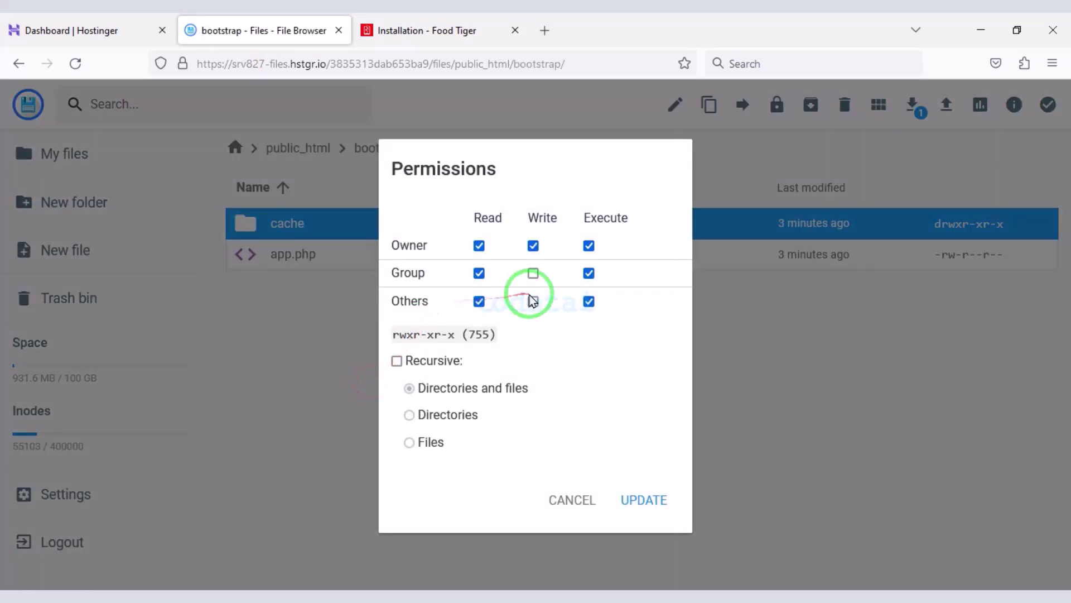
{"action": "left_click", "coordinate": [532, 301]}
{"action": "left_click", "coordinate": [533, 273]}
{"action": "left_click", "coordinate": [644, 500]}
{"action": "left_click", "coordinate": [308, 151]}
Step: Set the public/uploads folder to 777 so group and others can write
{"action": "double_click", "coordinate": [299, 376]}
{"action": "scroll", "coordinate": [401, 464], "scroll_direction": "down", "scroll_amount": 5}
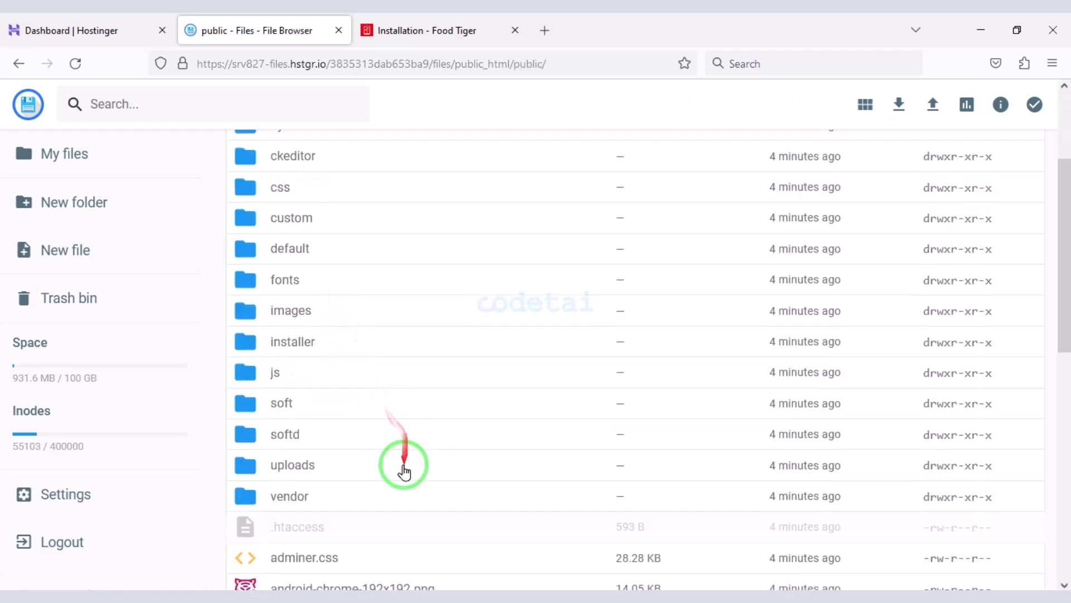
{"action": "right_click", "coordinate": [360, 305]}
{"action": "left_click", "coordinate": [419, 452]}
{"action": "left_click", "coordinate": [527, 302]}
{"action": "left_click", "coordinate": [527, 273]}
{"action": "left_click", "coordinate": [638, 499]}
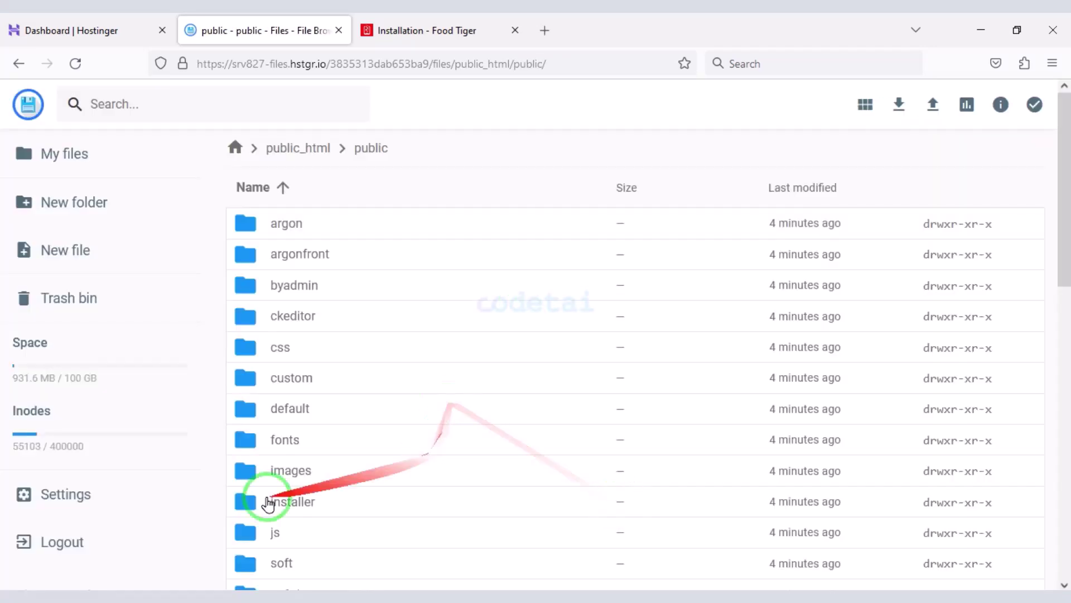
Step: Re-run the Food Tiger folder permission check and continue to the database step
{"action": "left_click", "coordinate": [447, 30]}
{"action": "left_click", "coordinate": [976, 473]}
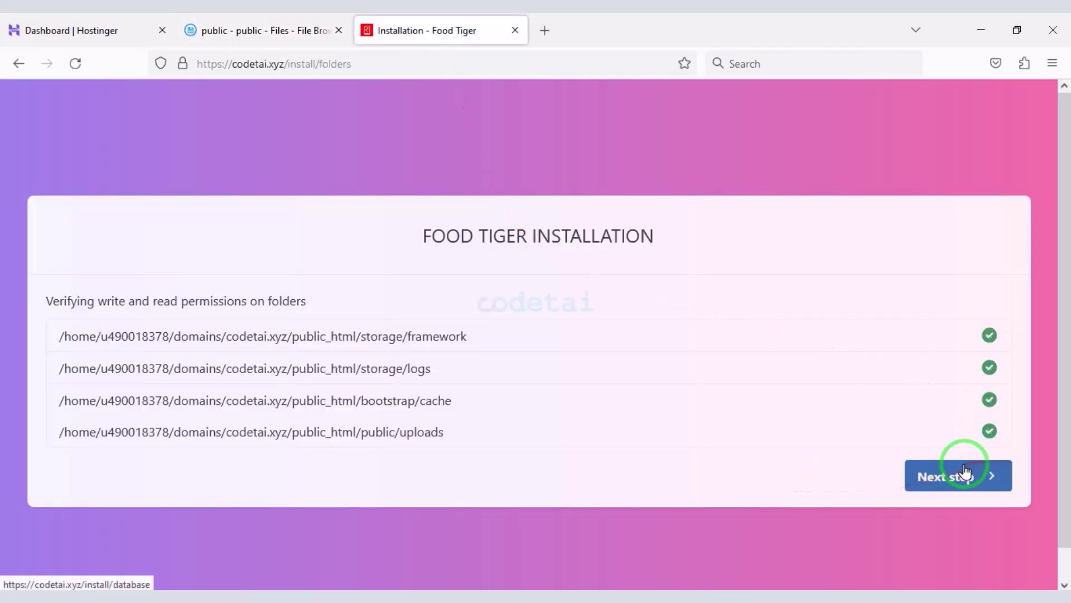
{"action": "left_click", "coordinate": [958, 476]}
Step: In hPanel MySQL Databases, enter database name coetai and username usercodetai
{"action": "scroll", "coordinate": [638, 444], "scroll_direction": "down", "scroll_amount": 2}
{"action": "mouse_move", "coordinate": [32, 133]}
{"action": "left_mouse_down"}
{"action": "mouse_move", "coordinate": [177, 291]}
{"action": "mouse_move", "coordinate": [920, 518]}
{"action": "mouse_move", "coordinate": [1004, 510]}
{"action": "mouse_move", "coordinate": [1008, 524]}
{"action": "left_mouse_up"}
{"action": "left_click", "coordinate": [67, 31]}
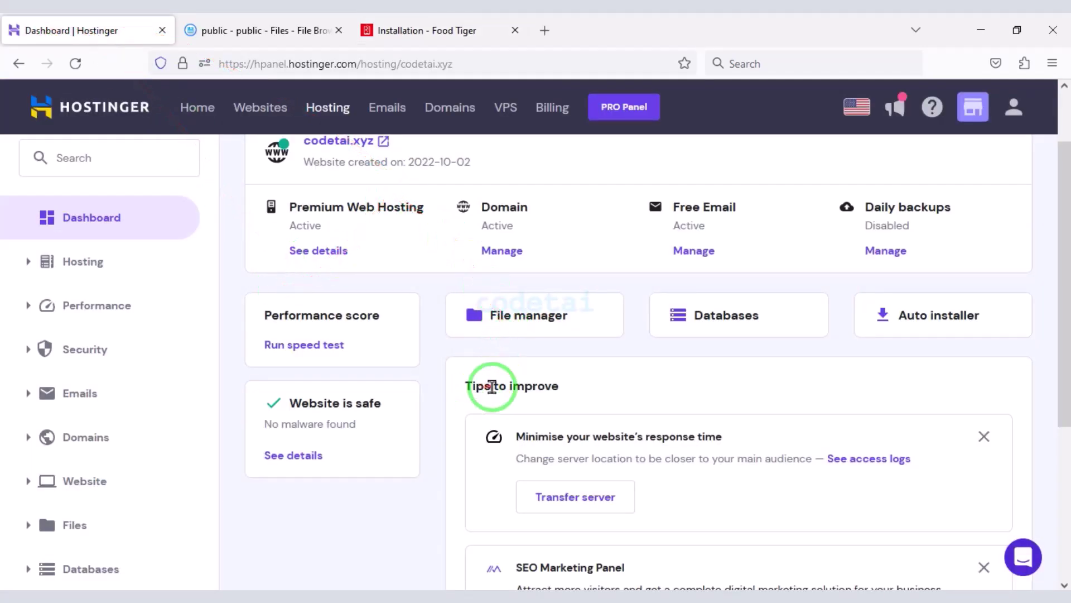
{"action": "left_click", "coordinate": [720, 313]}
{"action": "left_click", "coordinate": [654, 269]}
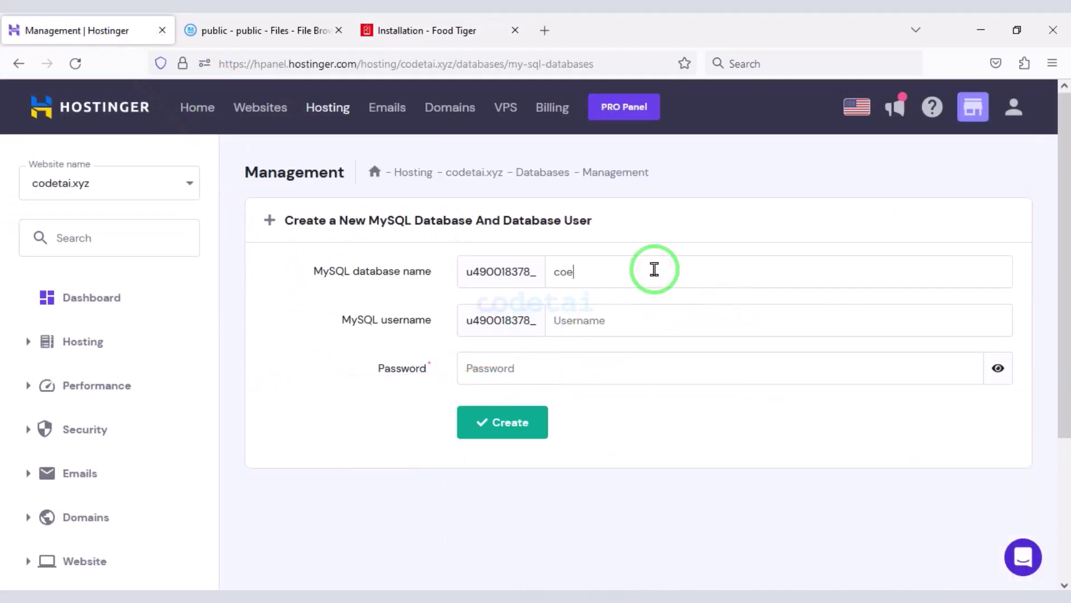
{"action": "left_click", "coordinate": [643, 306]}
{"action": "type", "text": "usercodetai"}
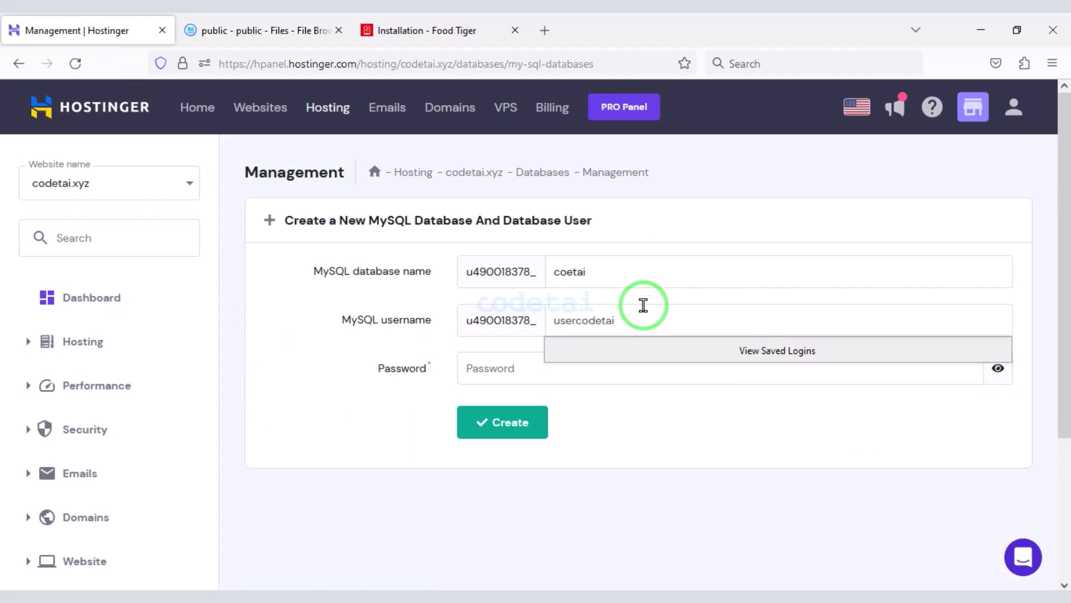
Step: Generate a random password, paste it into the installer's password field, and create the database
{"action": "left_click", "coordinate": [514, 366]}
{"action": "left_click", "coordinate": [962, 368]}
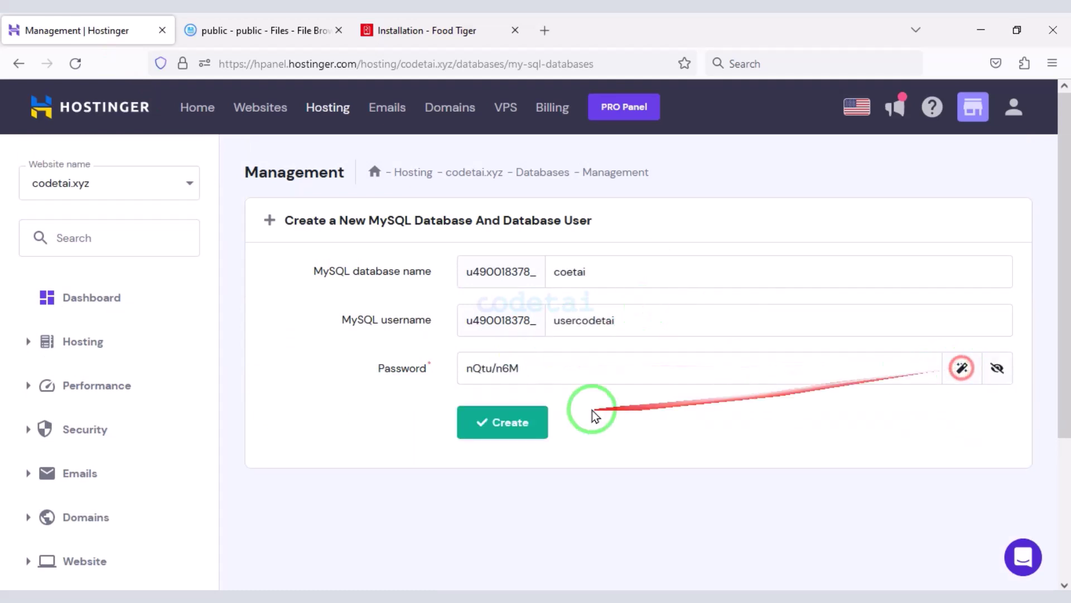
{"action": "left_click_drag", "start_coordinate": [521, 369], "coordinate": [402, 366]}
{"action": "right_click", "coordinate": [522, 367]}
{"action": "left_click", "coordinate": [555, 163]}
{"action": "left_click", "coordinate": [370, 28]}
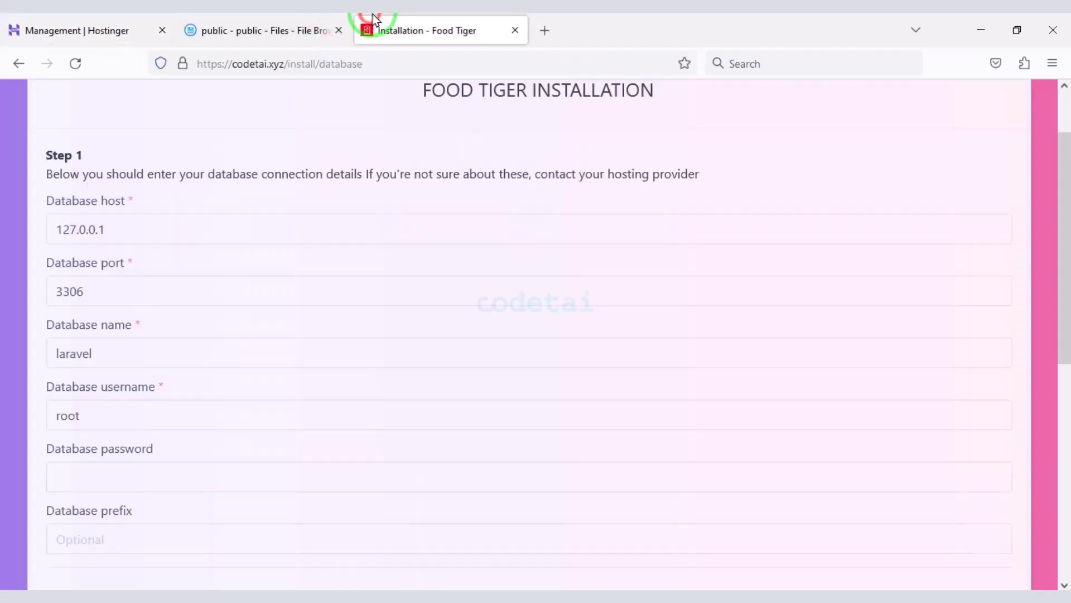
{"action": "left_click", "coordinate": [189, 471]}
{"action": "key", "text": "ctrl+v"}
{"action": "left_click", "coordinate": [72, 30]}
{"action": "left_click", "coordinate": [473, 412]}
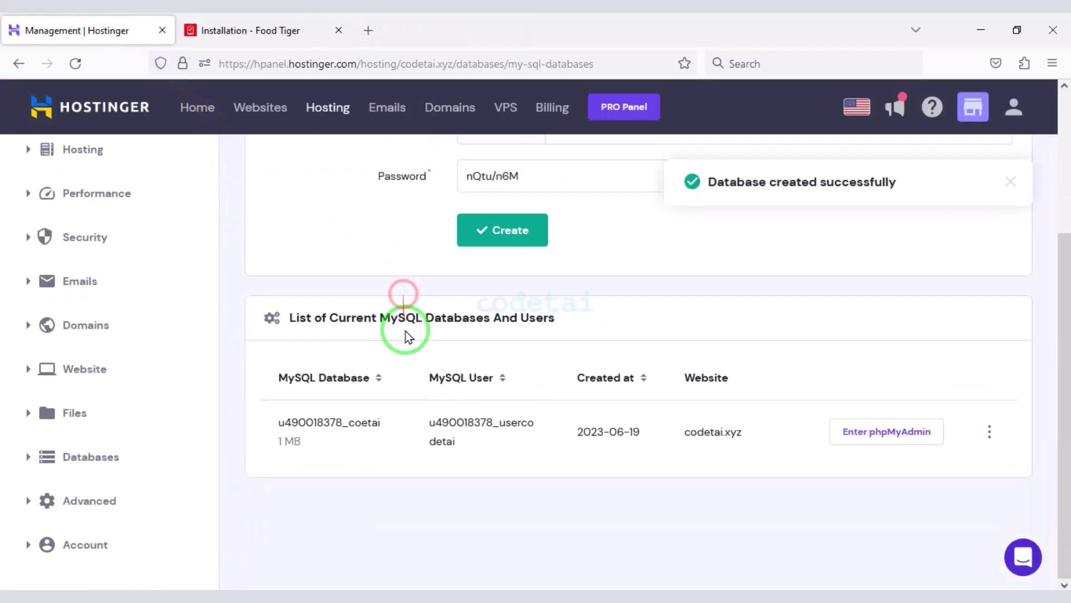
Step: Replace the installer's default database name laravel with the new hPanel database name
{"action": "left_click_drag", "start_coordinate": [382, 422], "coordinate": [269, 405]}
{"action": "right_click", "coordinate": [307, 422]}
{"action": "left_click", "coordinate": [312, 223]}
{"action": "left_click", "coordinate": [263, 31]}
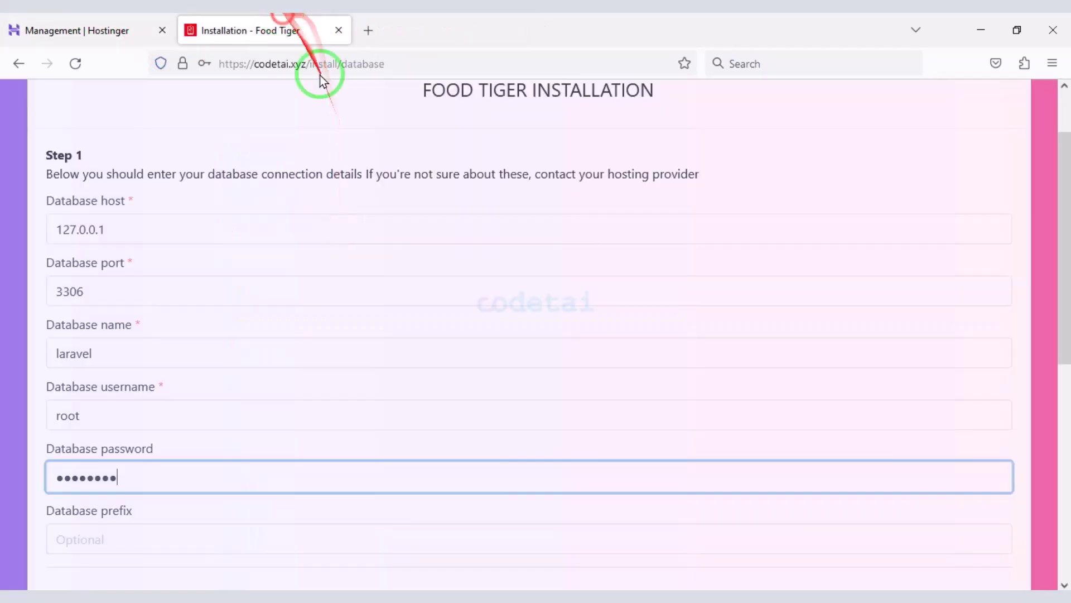
{"action": "left_click", "coordinate": [122, 351]}
{"action": "left_click_drag", "start_coordinate": [122, 351], "coordinate": [59, 352]}
{"action": "right_click", "coordinate": [58, 352]}
{"action": "left_click", "coordinate": [112, 185]}
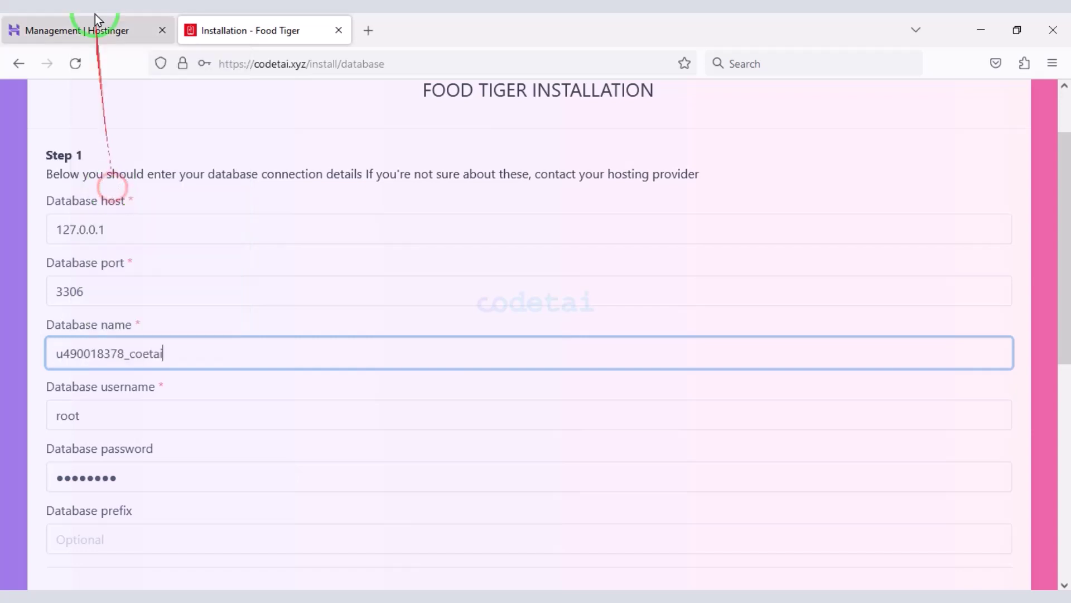
Step: Replace the installer's default database username root with the new MySQL username
{"action": "left_click", "coordinate": [72, 30]}
{"action": "left_click_drag", "start_coordinate": [455, 442], "coordinate": [430, 423]}
{"action": "right_click", "coordinate": [479, 424]}
{"action": "left_click", "coordinate": [495, 227]}
{"action": "left_click", "coordinate": [262, 30]}
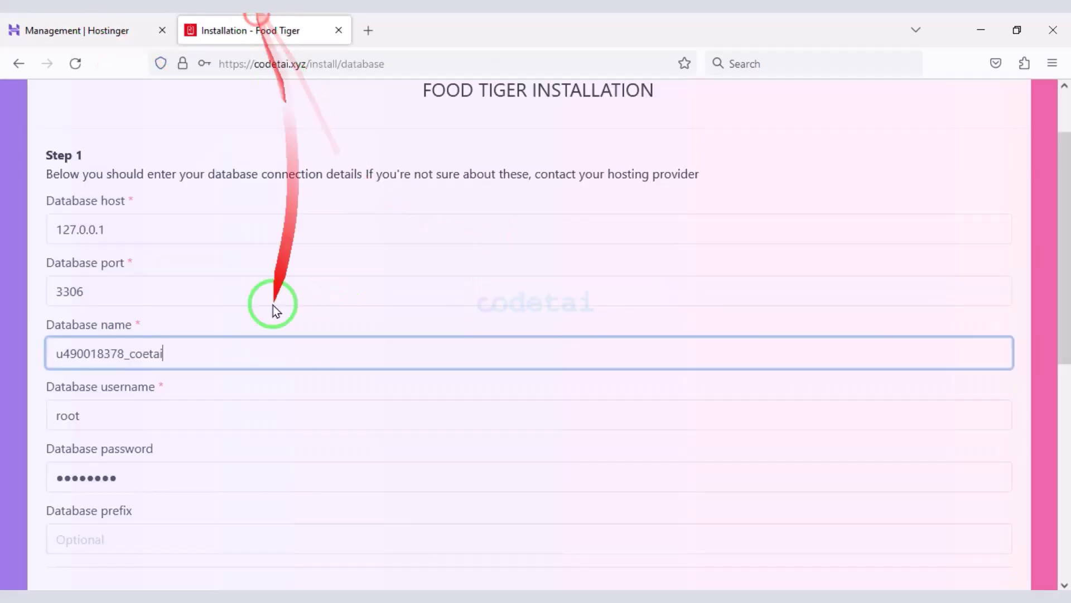
{"action": "scroll", "coordinate": [275, 306], "scroll_direction": "down", "scroll_amount": 2}
{"action": "left_click_drag", "start_coordinate": [89, 335], "coordinate": [26, 325]}
{"action": "right_click", "coordinate": [103, 330]}
{"action": "left_click", "coordinate": [158, 167]}
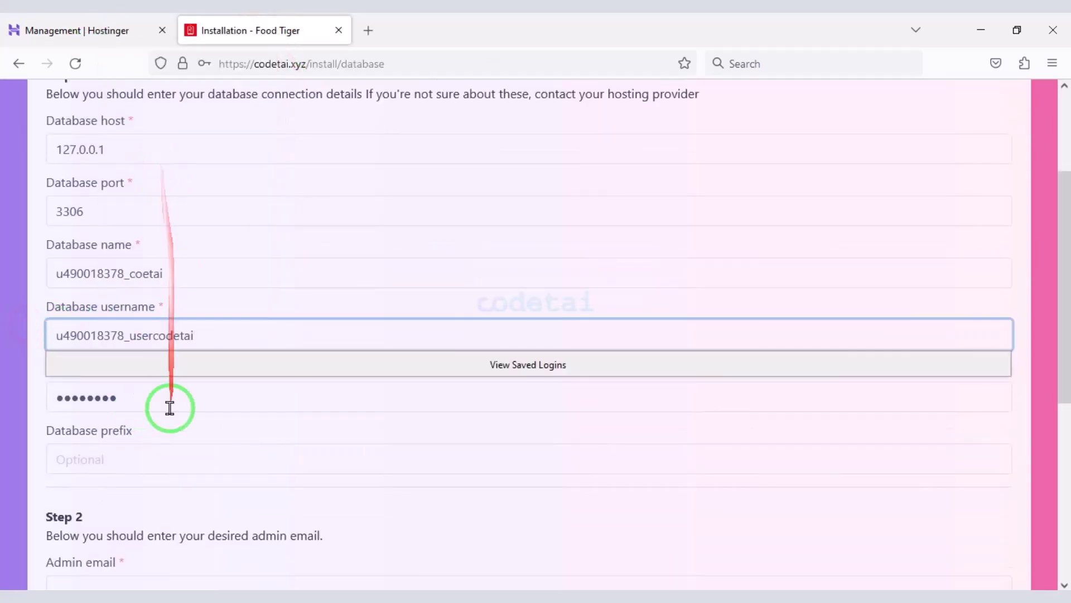
{"action": "scroll", "coordinate": [184, 313], "scroll_direction": "down", "scroll_amount": 2}
{"action": "left_click", "coordinate": [196, 337]}
{"action": "scroll", "coordinate": [266, 320], "scroll_direction": "up", "scroll_amount": 2}
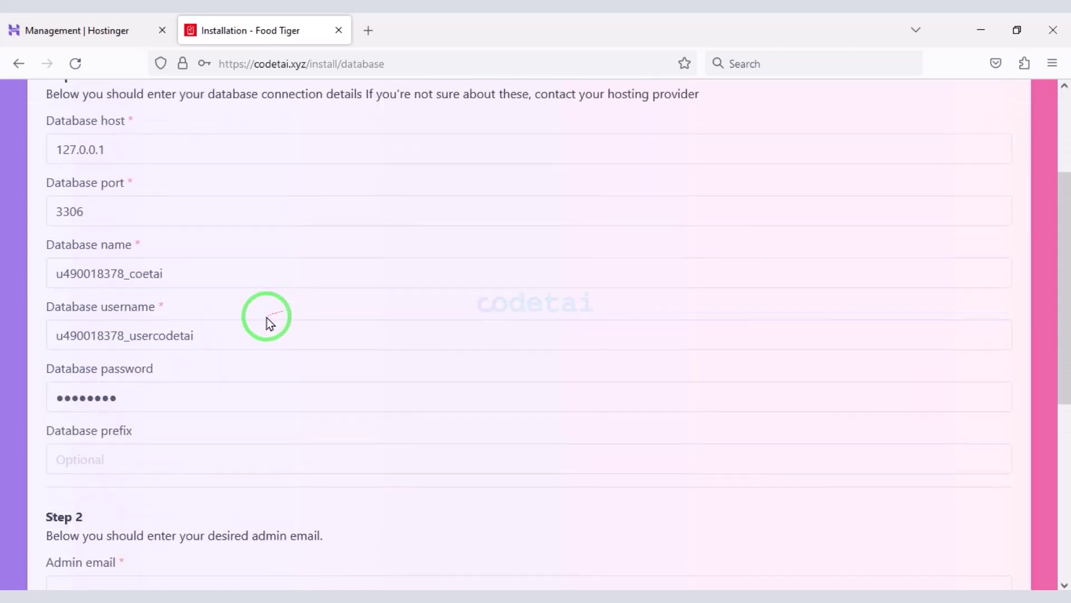
{"action": "scroll", "coordinate": [265, 320], "scroll_direction": "down", "scroll_amount": 7}
Step: Enter the admin login email and password
{"action": "left_click", "coordinate": [177, 230]}
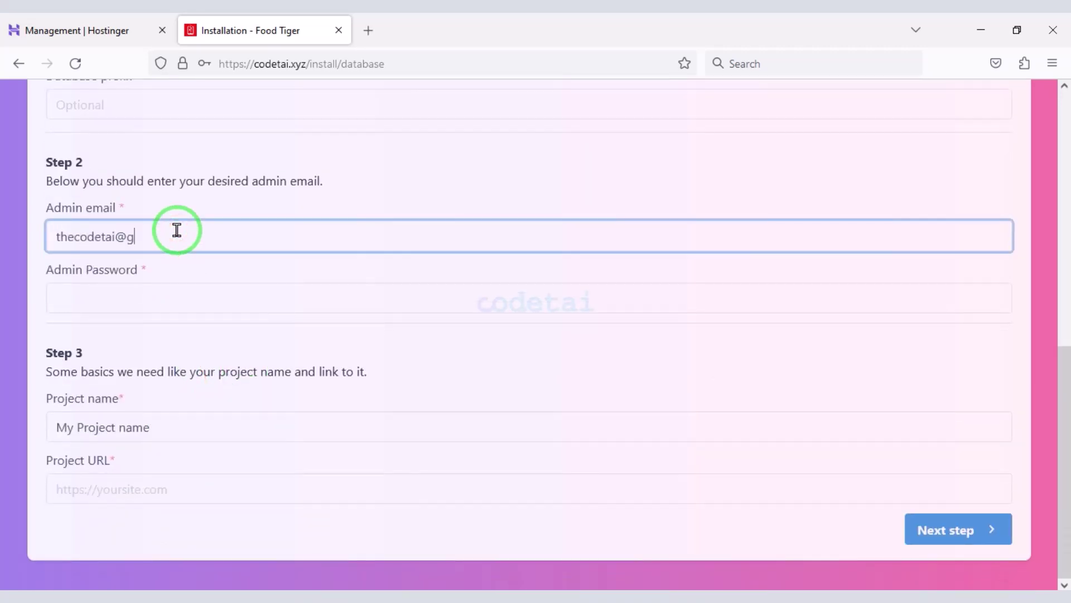
{"action": "left_click", "coordinate": [180, 291]}
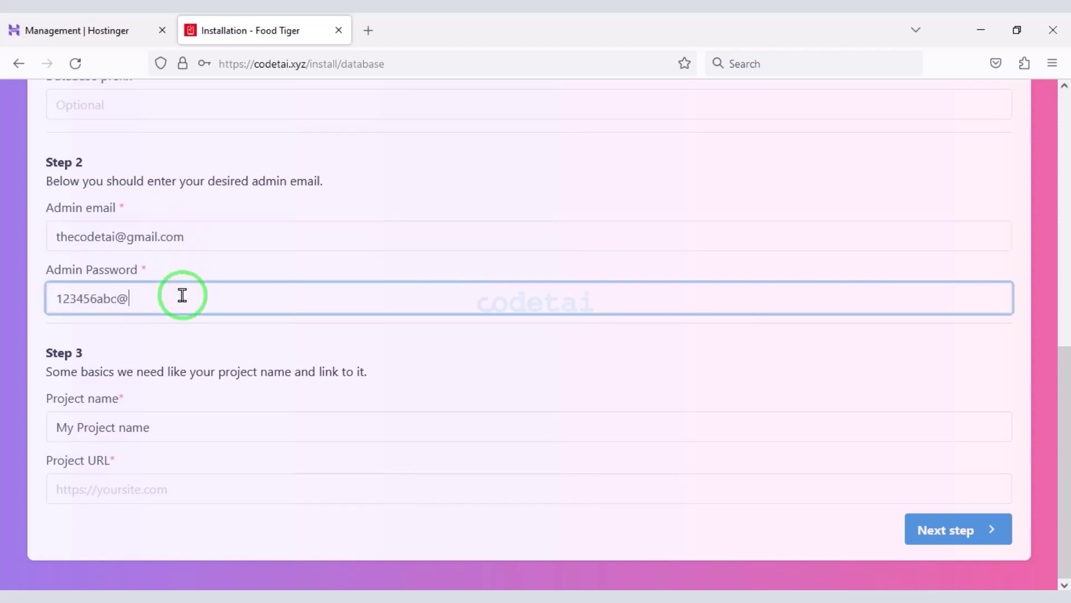
{"action": "left_click_drag", "start_coordinate": [222, 420], "coordinate": [2, 412]}
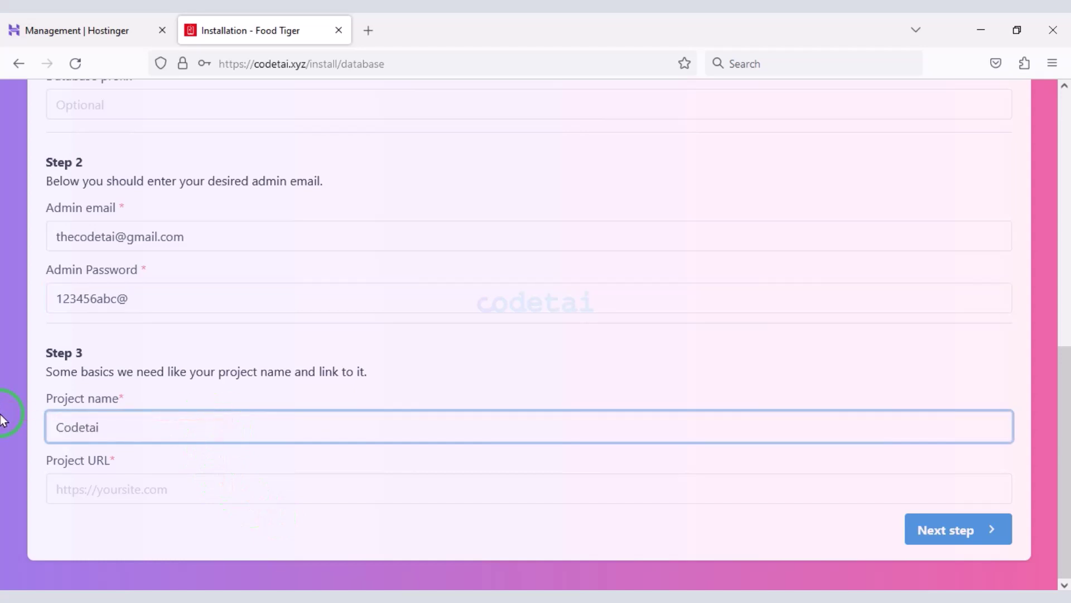
{"action": "left_click", "coordinate": [309, 62]}
{"action": "left_click_drag", "start_coordinate": [240, 63], "coordinate": [220, 63]}
{"action": "right_click", "coordinate": [234, 66]}
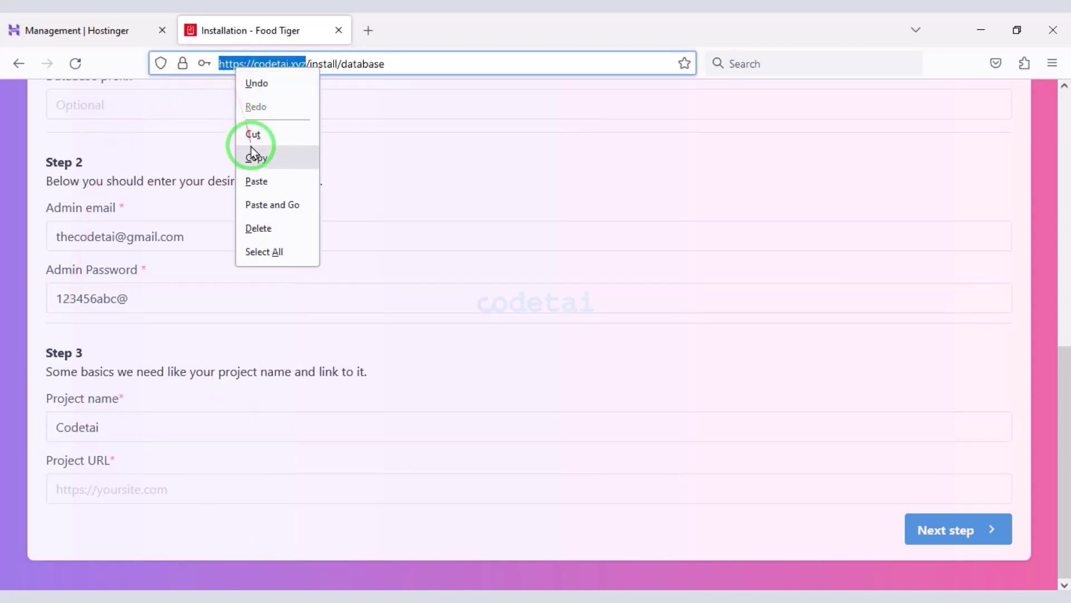
{"action": "left_click", "coordinate": [254, 156]}
{"action": "right_click", "coordinate": [167, 487]}
{"action": "left_click", "coordinate": [210, 344]}
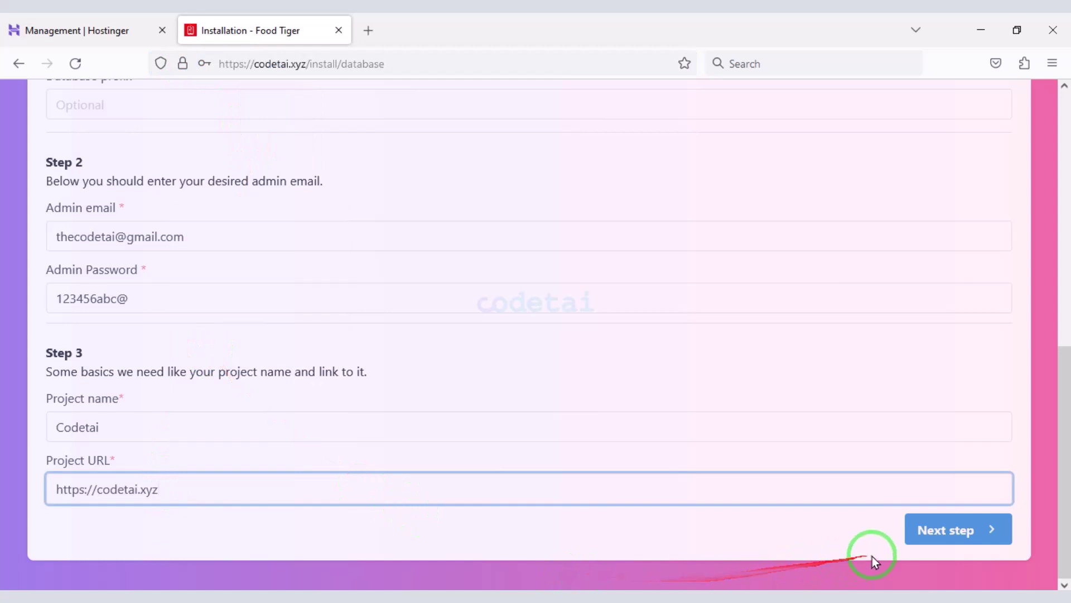
{"action": "left_click", "coordinate": [956, 543]}
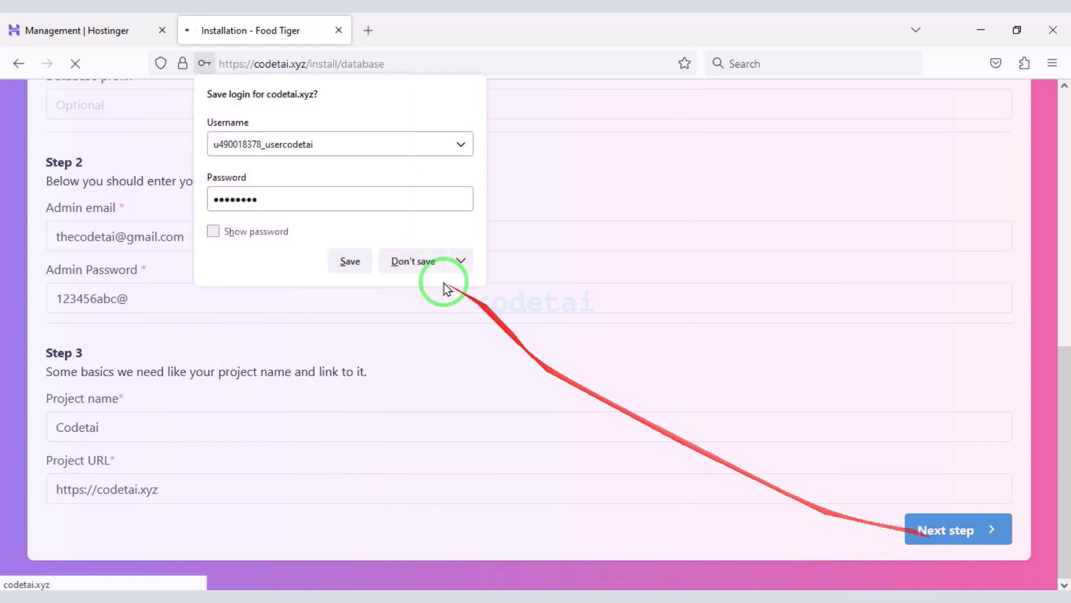
Step: Decline saving the login, then run the database and remaining installation steps
{"action": "left_click", "coordinate": [421, 262]}
{"action": "left_click", "coordinate": [949, 445]}
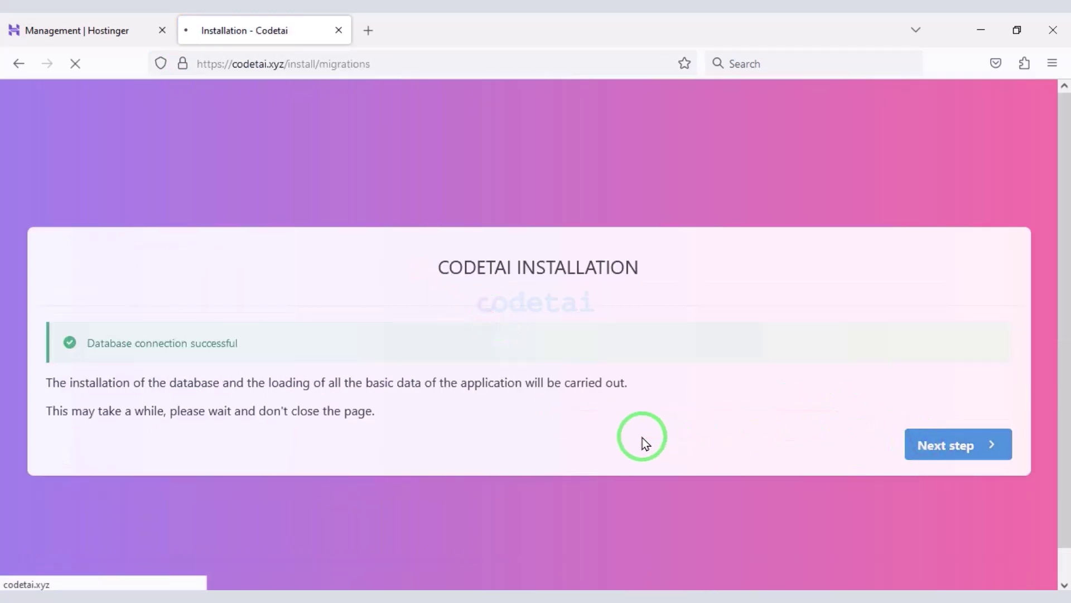
{"action": "left_click", "coordinate": [949, 444]}
Step: Open the new codetai.xyz storefront homepage and scroll through its restaurants
{"action": "left_click", "coordinate": [116, 384]}
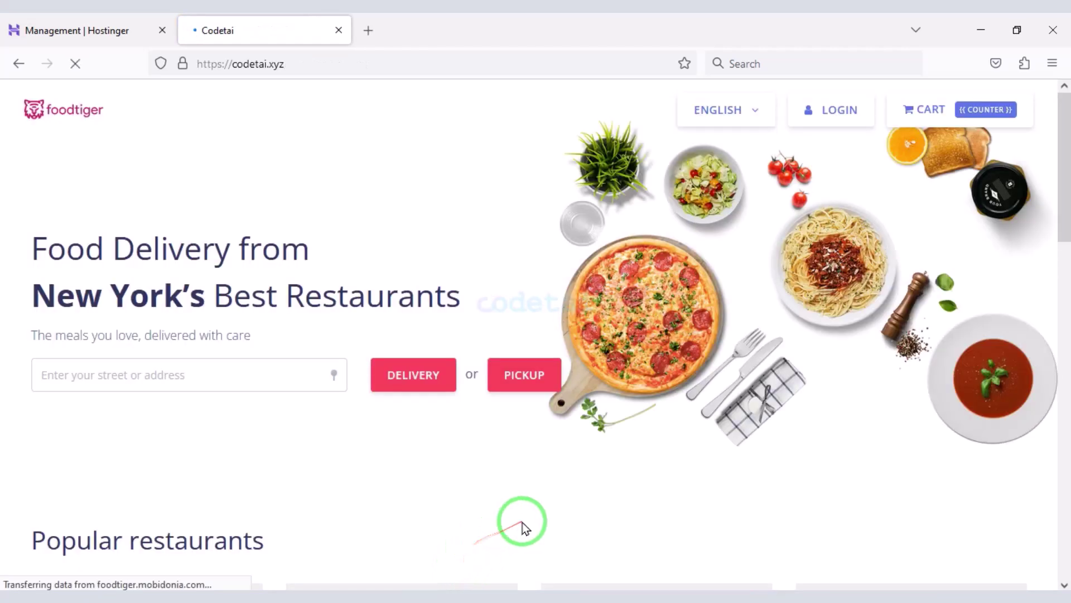
{"action": "scroll", "coordinate": [522, 522], "scroll_direction": "down", "scroll_amount": 7}
{"action": "scroll", "coordinate": [480, 470], "scroll_direction": "down", "scroll_amount": 3}
{"action": "scroll", "coordinate": [491, 421], "scroll_direction": "up", "scroll_amount": 3}
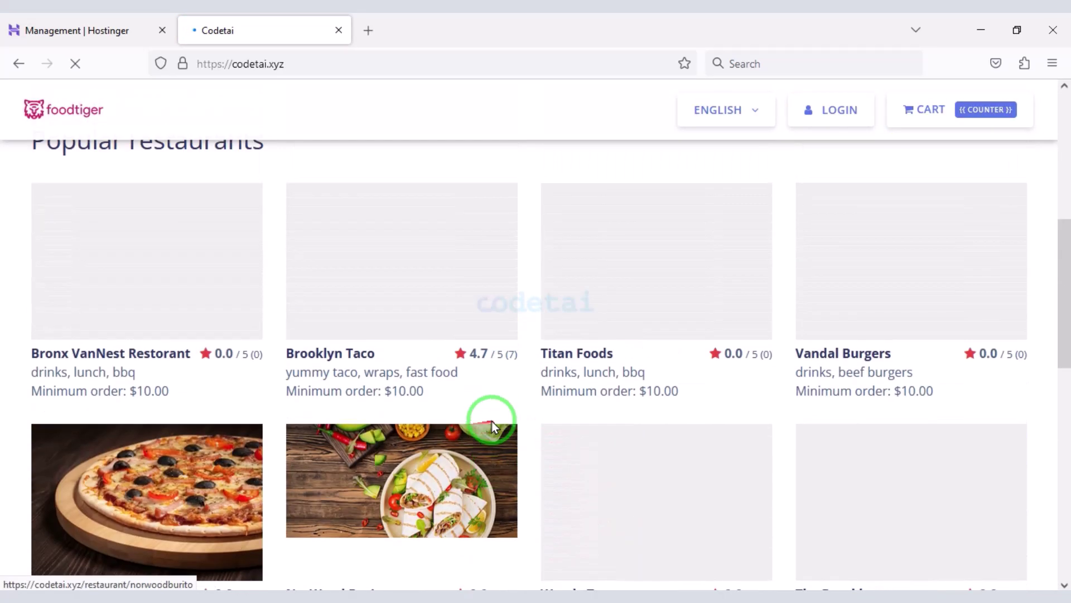
{"action": "scroll", "coordinate": [555, 467], "scroll_direction": "down", "scroll_amount": 8}
{"action": "scroll", "coordinate": [510, 480], "scroll_direction": "down", "scroll_amount": 3}
{"action": "scroll", "coordinate": [642, 471], "scroll_direction": "up", "scroll_amount": 15}
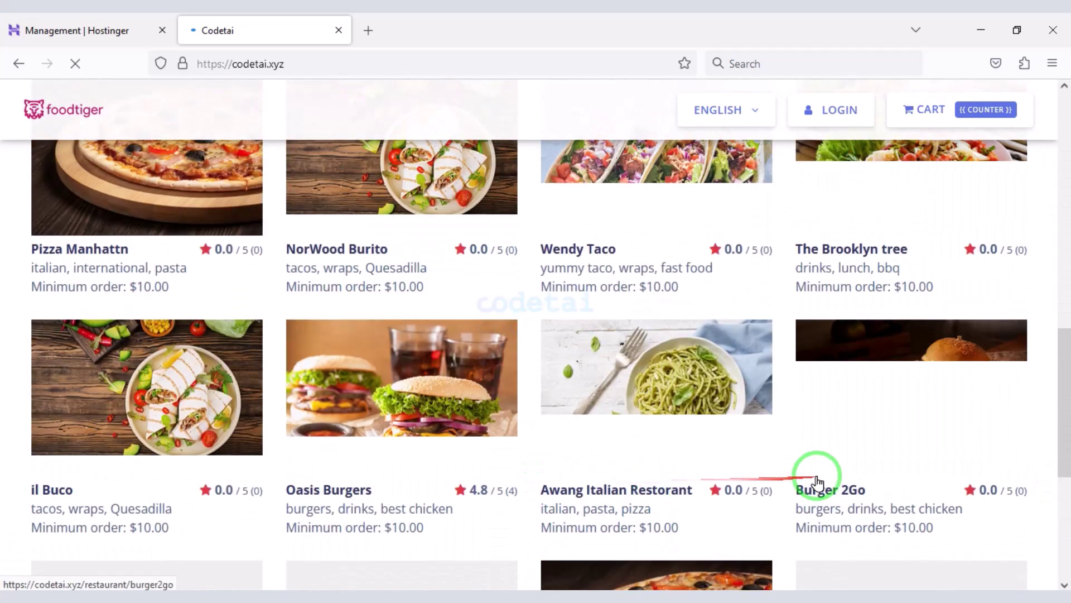
{"action": "scroll", "coordinate": [687, 446], "scroll_direction": "up", "scroll_amount": 2}
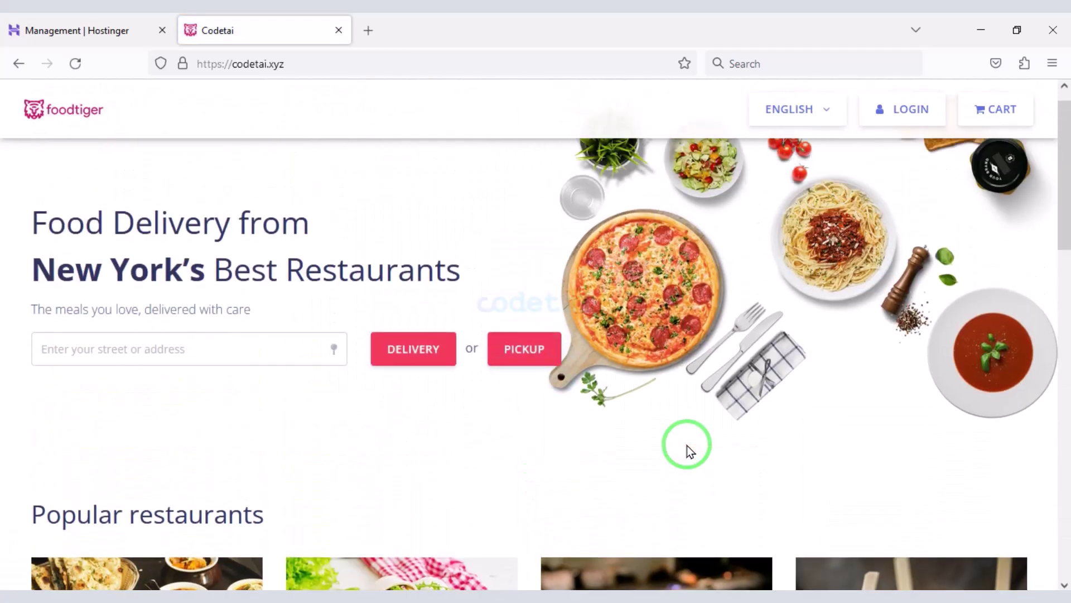
{"action": "left_click", "coordinate": [348, 56]}
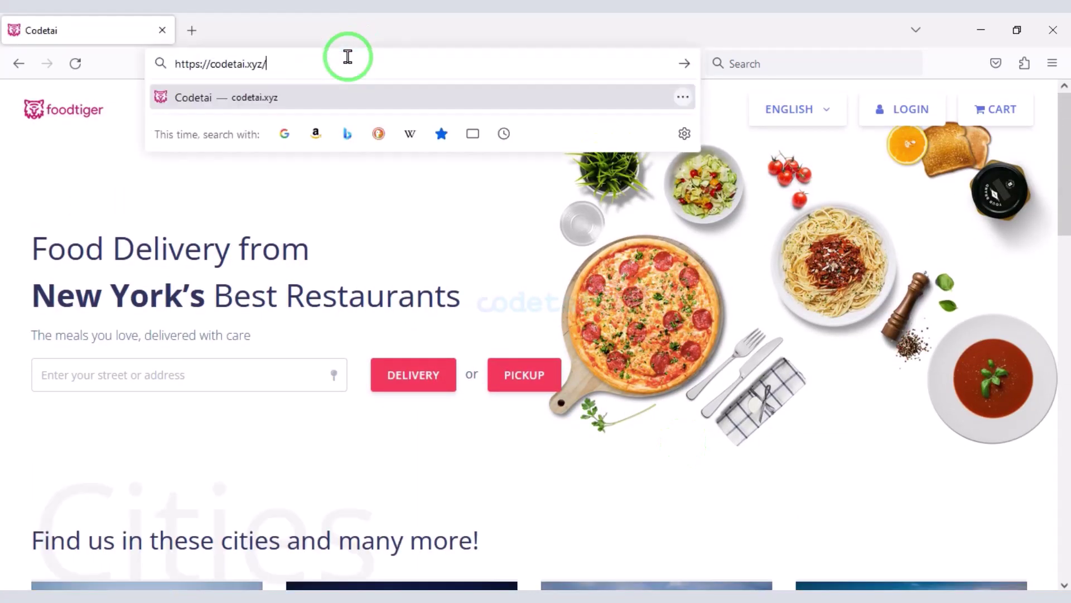
Step: Go to the site's /login page and review the admin dashboard showing 146 orders and $10,472.10 sales
{"action": "type", "text": "lo"}
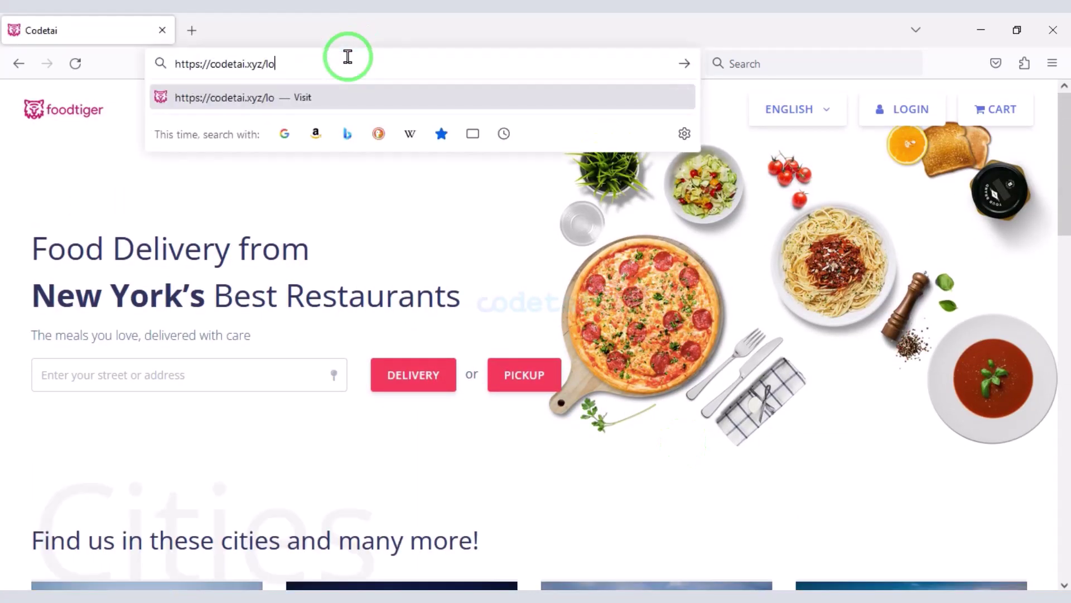
{"action": "type", "text": "gin"}
{"action": "key", "text": "Return"}
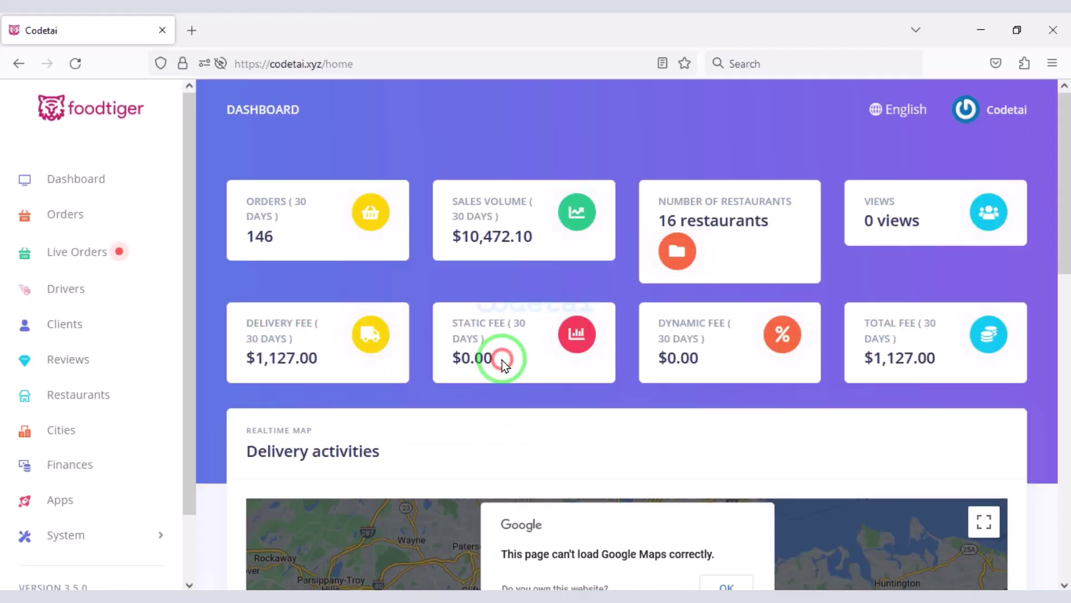
{"action": "scroll", "coordinate": [502, 360], "scroll_direction": "down", "scroll_amount": 10}
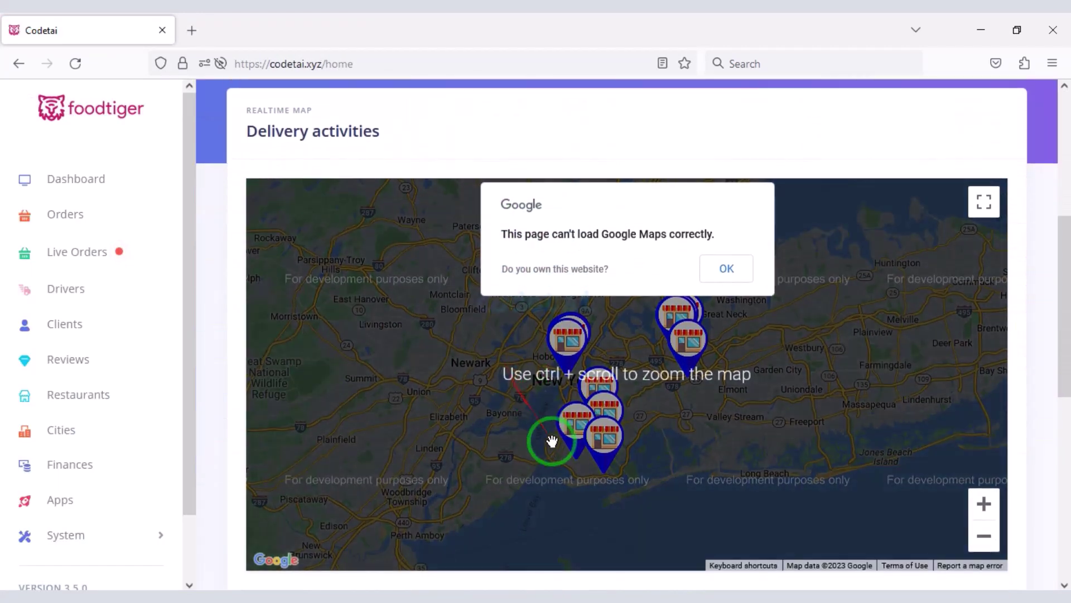
{"action": "scroll", "coordinate": [598, 535], "scroll_direction": "down", "scroll_amount": 4}
{"action": "scroll", "coordinate": [51, 312], "scroll_direction": "down", "scroll_amount": 2}
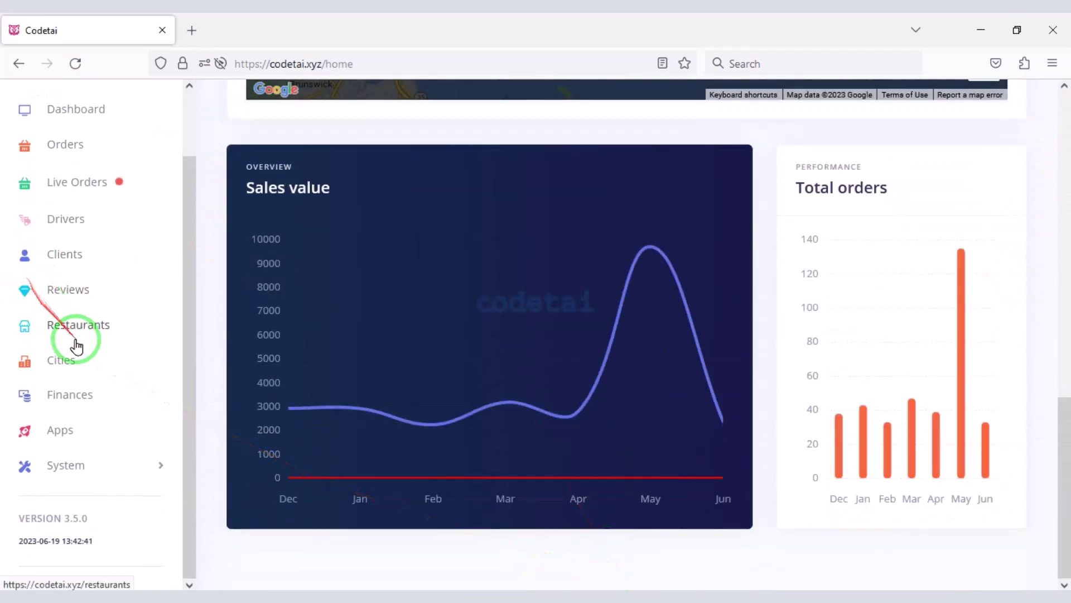
{"action": "scroll", "coordinate": [377, 437], "scroll_direction": "up", "scroll_amount": 10}
{"action": "scroll", "coordinate": [269, 300], "scroll_direction": "up", "scroll_amount": 3}
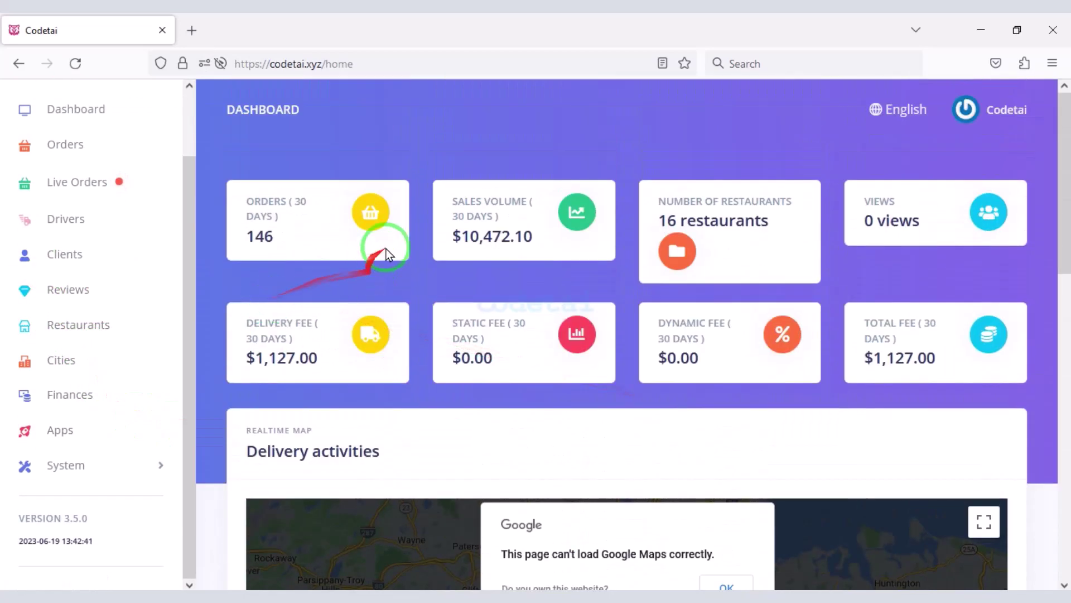
{"action": "scroll", "coordinate": [71, 283], "scroll_direction": "up", "scroll_amount": 2}
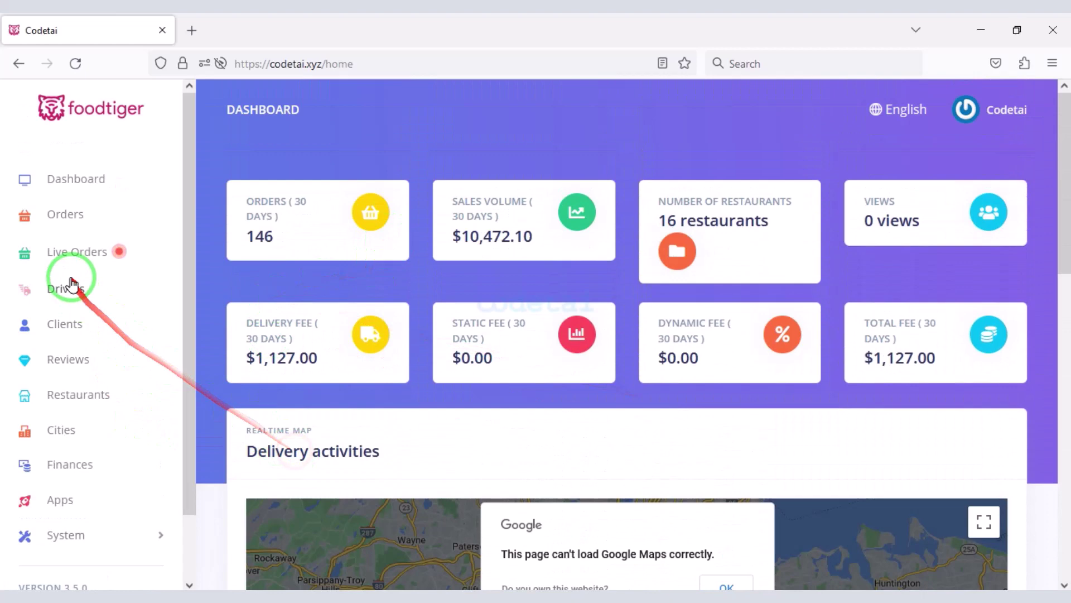
Step: Open the Orders list and scroll through its entries
{"action": "left_click", "coordinate": [62, 213]}
{"action": "scroll", "coordinate": [526, 282], "scroll_direction": "down", "scroll_amount": 10}
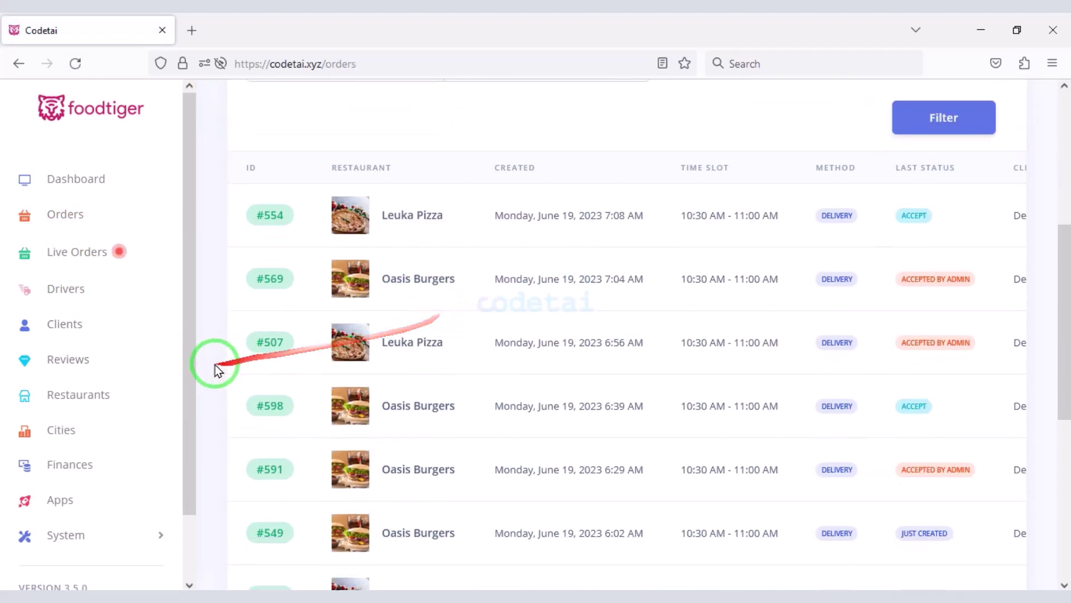
{"action": "scroll", "coordinate": [973, 311], "scroll_direction": "down", "scroll_amount": 5}
{"action": "scroll", "coordinate": [426, 426], "scroll_direction": "up", "scroll_amount": 10}
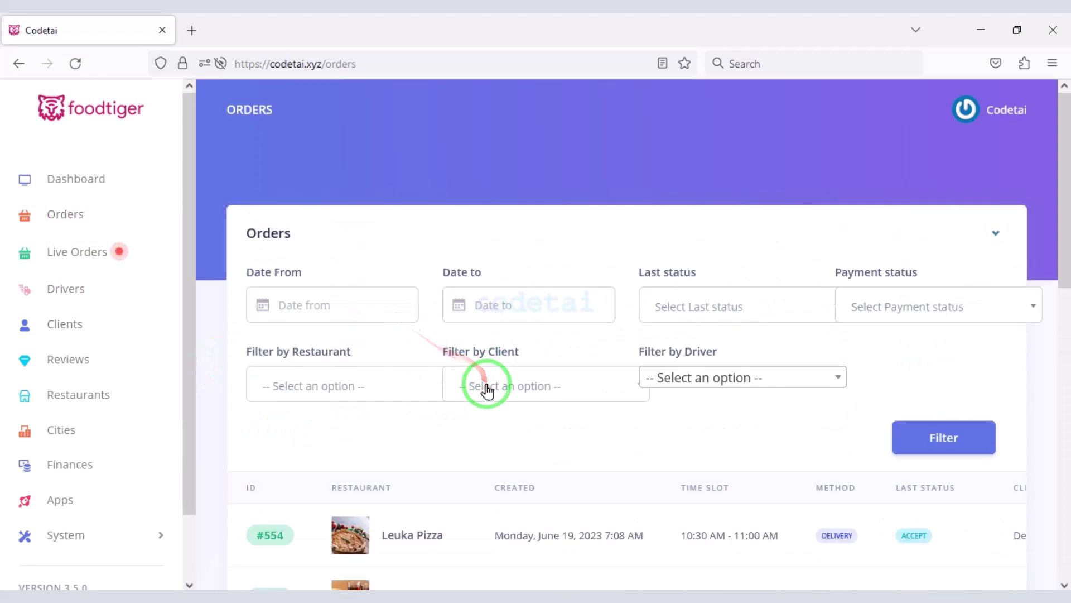
Step: Reject order #549 on the Live Orders board, then open the Drivers list and a driver's action menu
{"action": "left_click", "coordinate": [140, 264]}
{"action": "scroll", "coordinate": [426, 358], "scroll_direction": "down", "scroll_amount": 10}
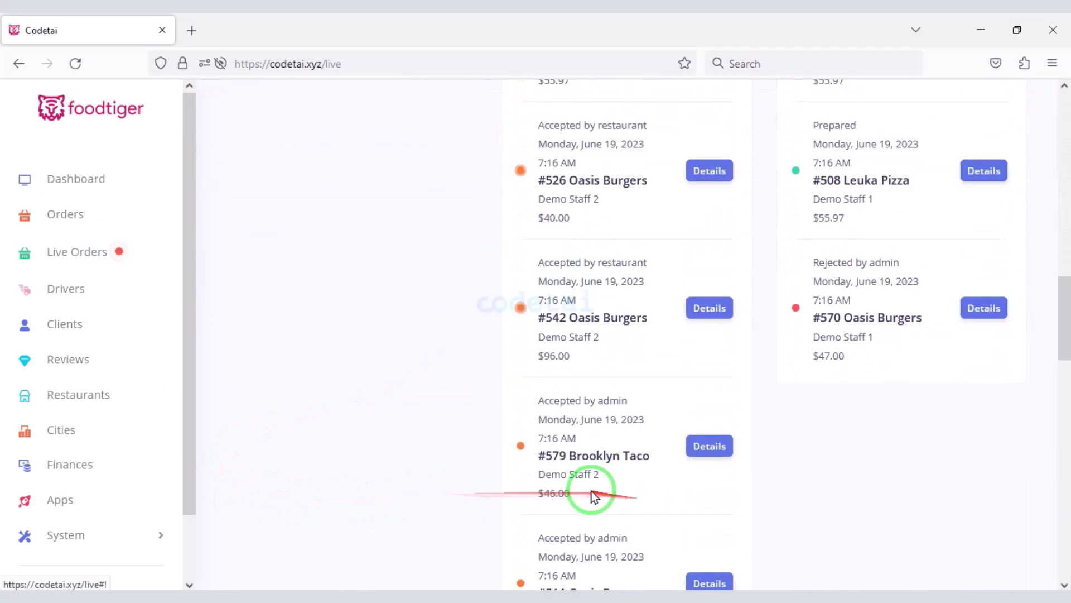
{"action": "scroll", "coordinate": [592, 496], "scroll_direction": "down", "scroll_amount": 8}
{"action": "scroll", "coordinate": [725, 502], "scroll_direction": "up", "scroll_amount": 13}
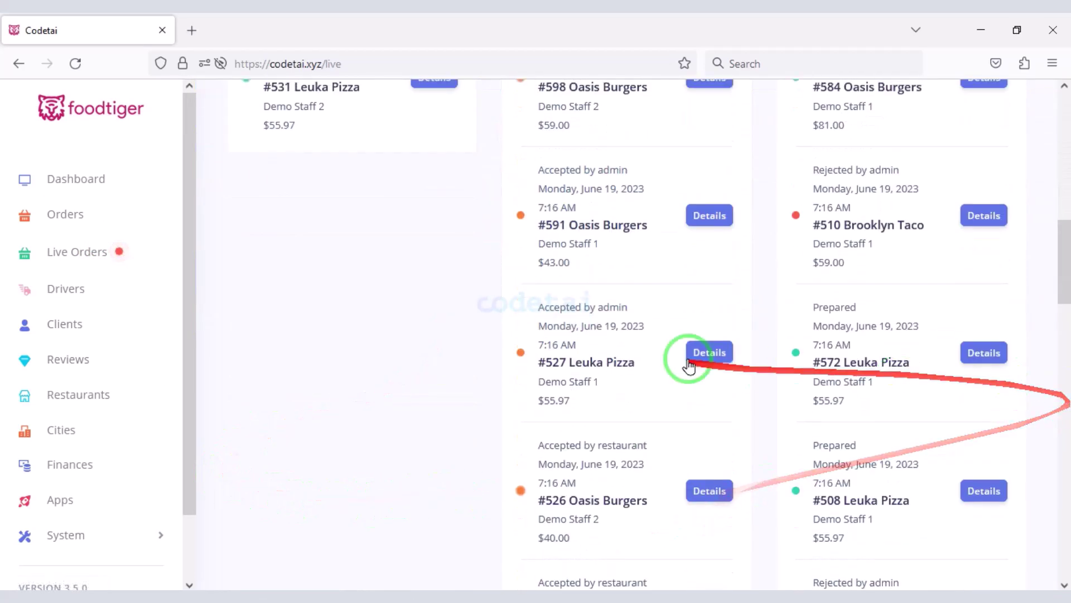
{"action": "scroll", "coordinate": [689, 365], "scroll_direction": "up", "scroll_amount": 8}
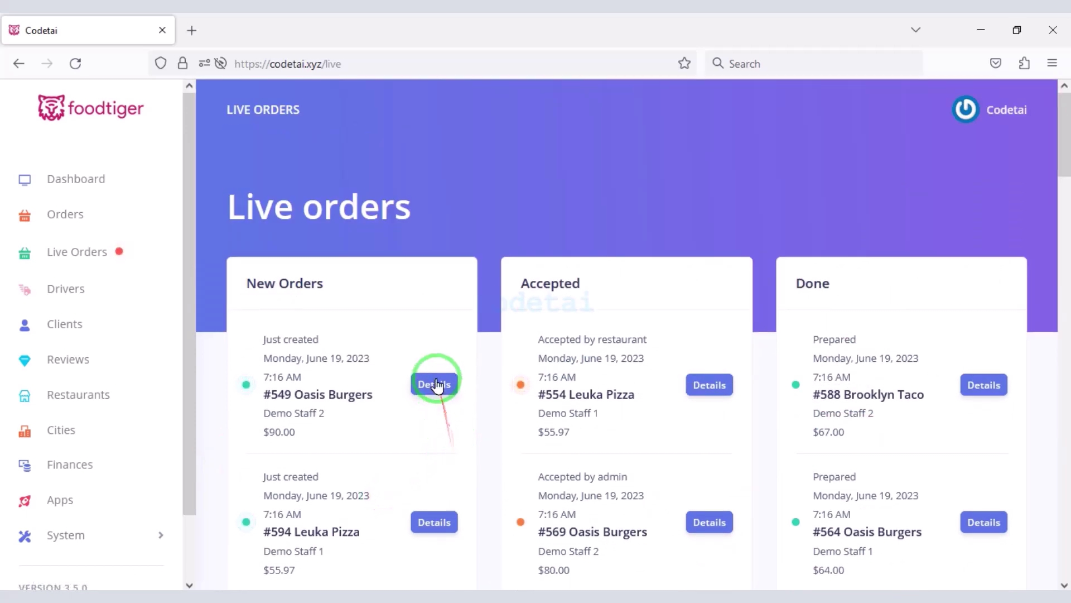
{"action": "scroll", "coordinate": [256, 430], "scroll_direction": "down", "scroll_amount": 10}
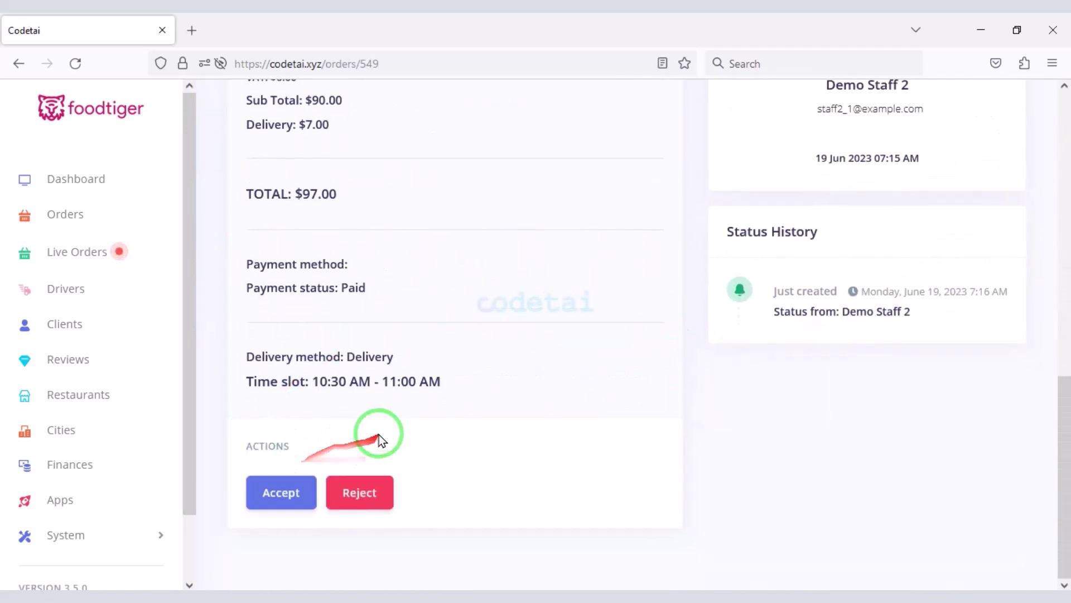
{"action": "left_click", "coordinate": [357, 493]}
{"action": "scroll", "coordinate": [661, 362], "scroll_direction": "down", "scroll_amount": 1}
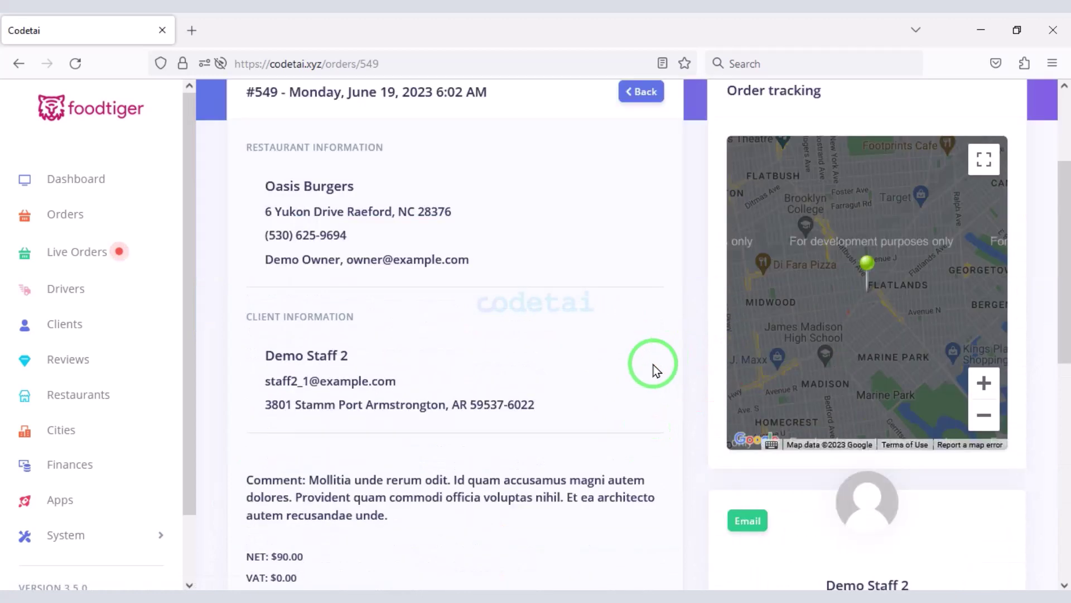
{"action": "scroll", "coordinate": [653, 363], "scroll_direction": "up", "scroll_amount": 2}
{"action": "left_click", "coordinate": [98, 301]}
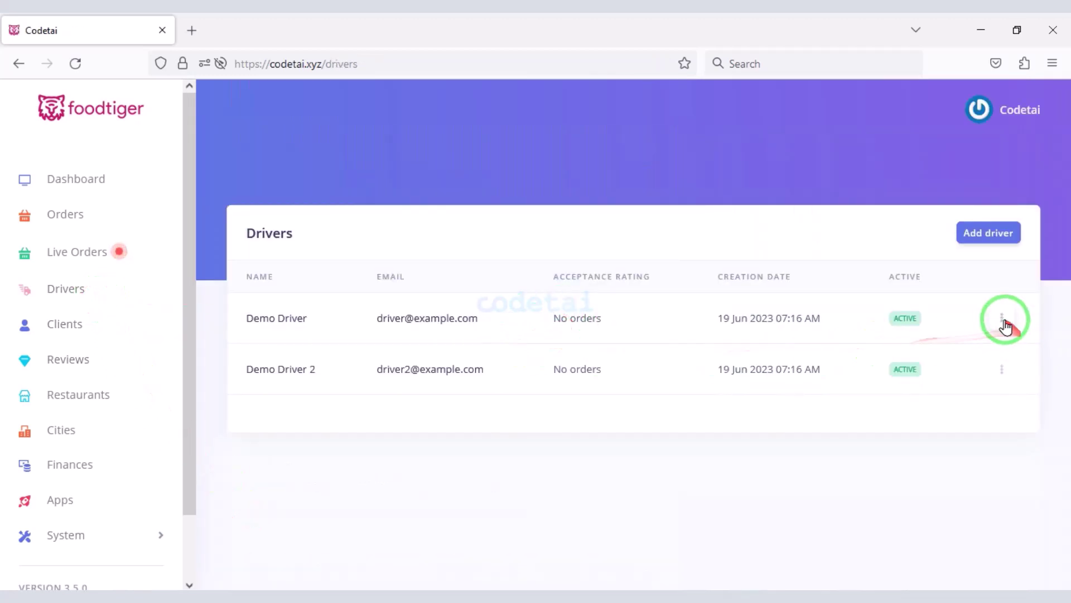
{"action": "left_click", "coordinate": [1002, 318]}
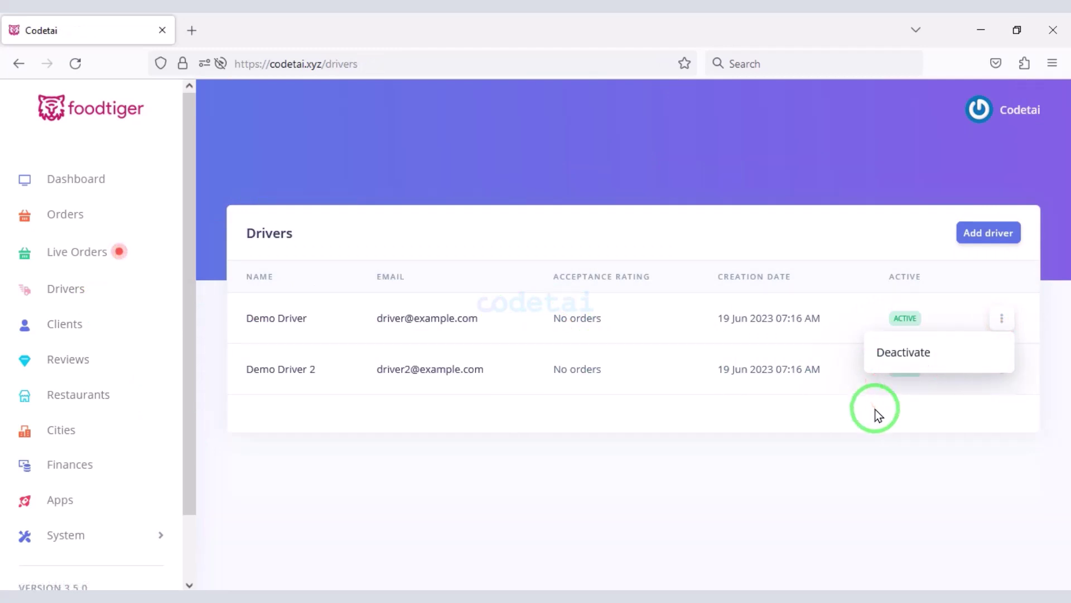
Step: Review the Add driver form's name, email and phone fields, then go to the Clients list
{"action": "left_click", "coordinate": [1005, 233]}
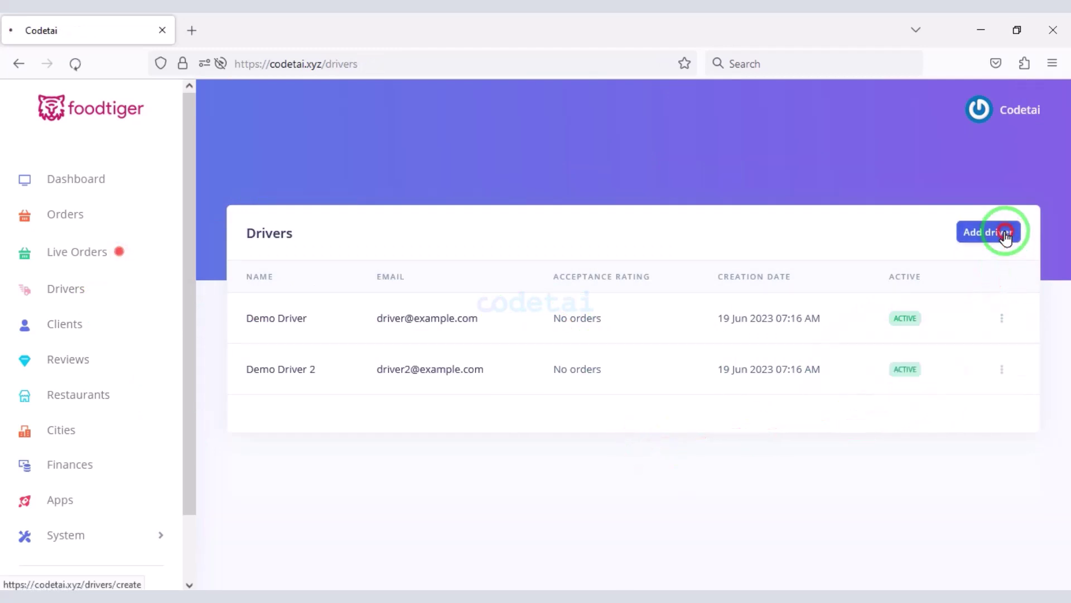
{"action": "scroll", "coordinate": [517, 382], "scroll_direction": "down", "scroll_amount": 3}
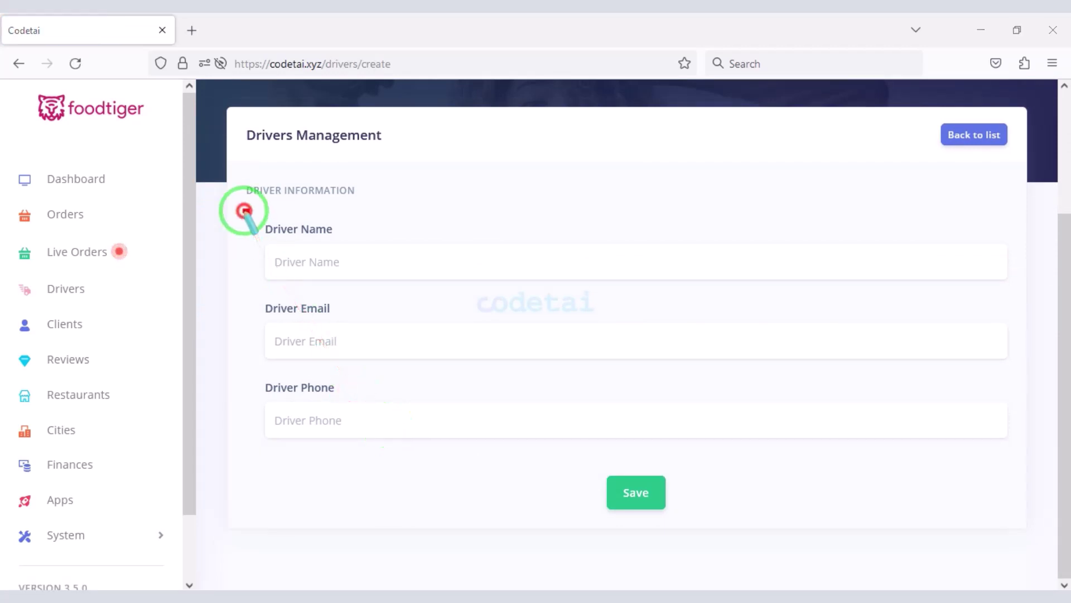
{"action": "mouse_move", "coordinate": [244, 211]}
{"action": "left_mouse_down"}
{"action": "mouse_move", "coordinate": [717, 433]}
{"action": "mouse_move", "coordinate": [1037, 449]}
{"action": "left_mouse_up"}
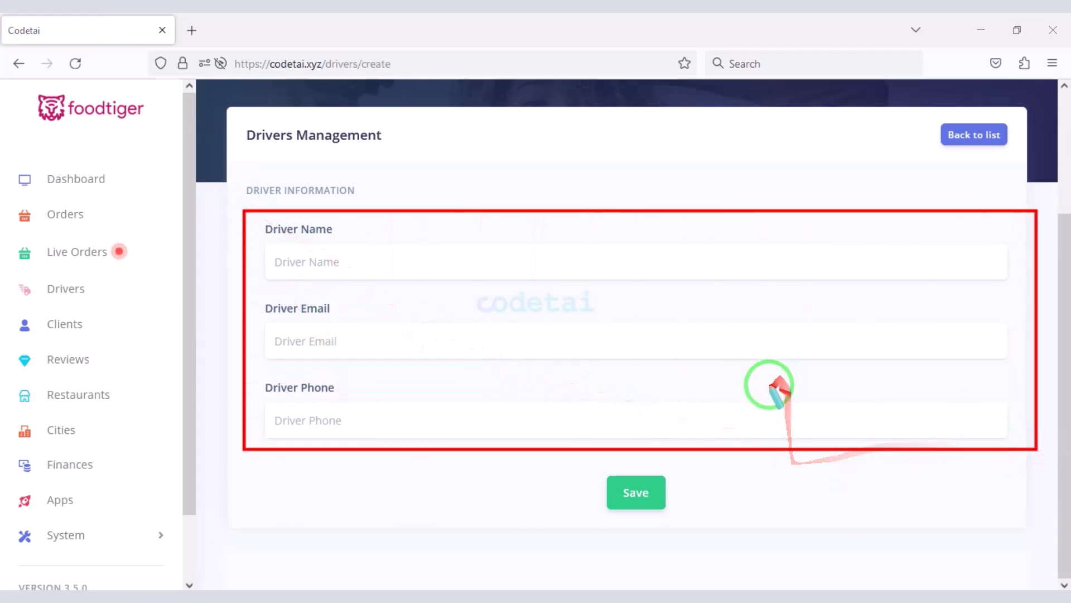
{"action": "right_click", "coordinate": [281, 471]}
{"action": "left_click", "coordinate": [111, 330]}
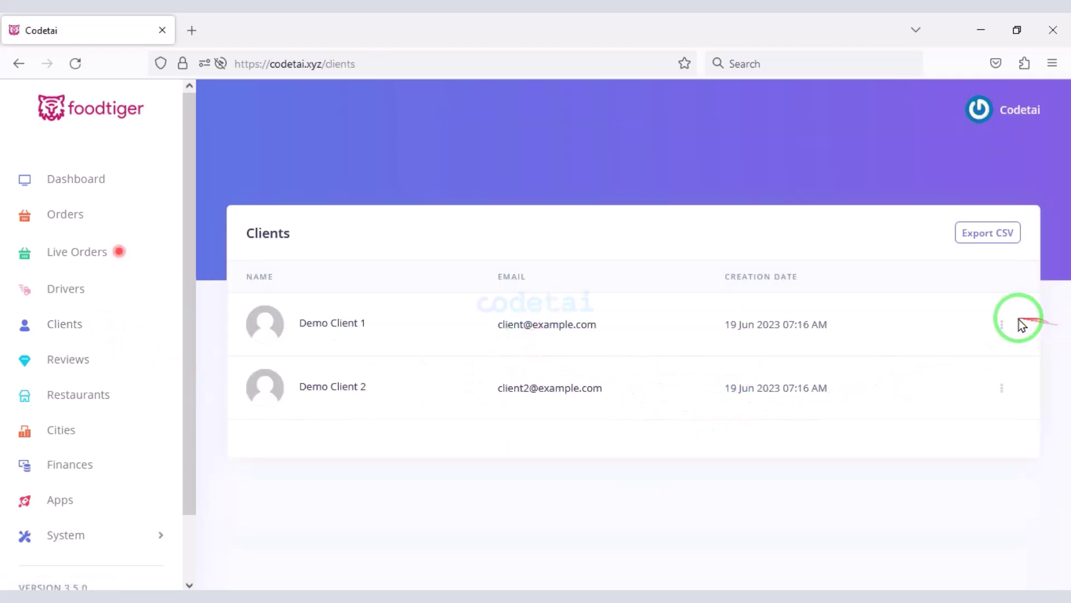
{"action": "left_click", "coordinate": [1008, 324]}
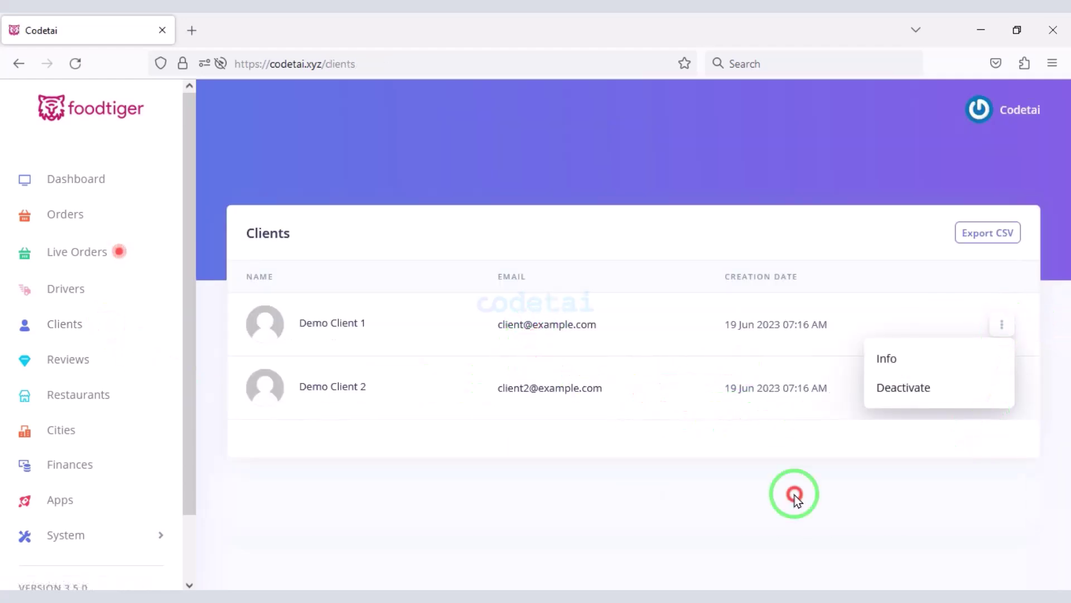
{"action": "left_click", "coordinate": [921, 357]}
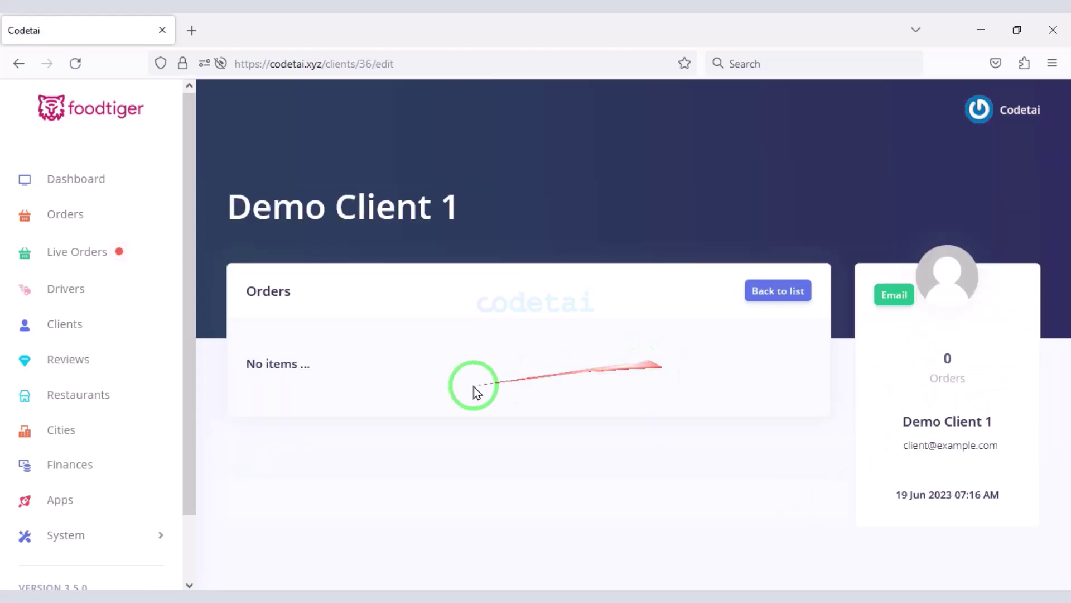
{"action": "left_click", "coordinate": [19, 63]}
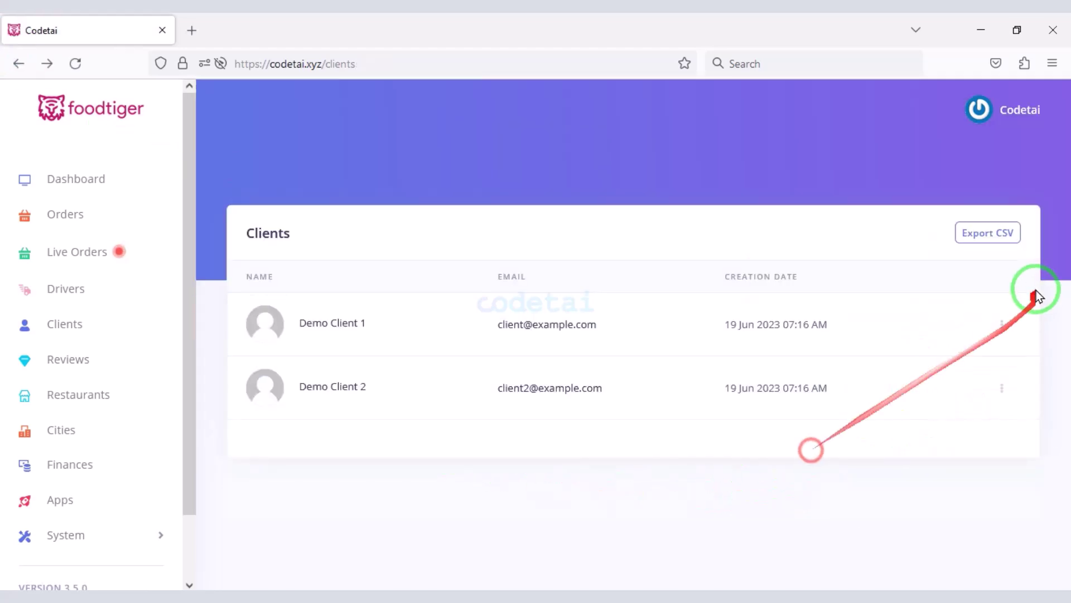
{"action": "left_click", "coordinate": [1002, 324]}
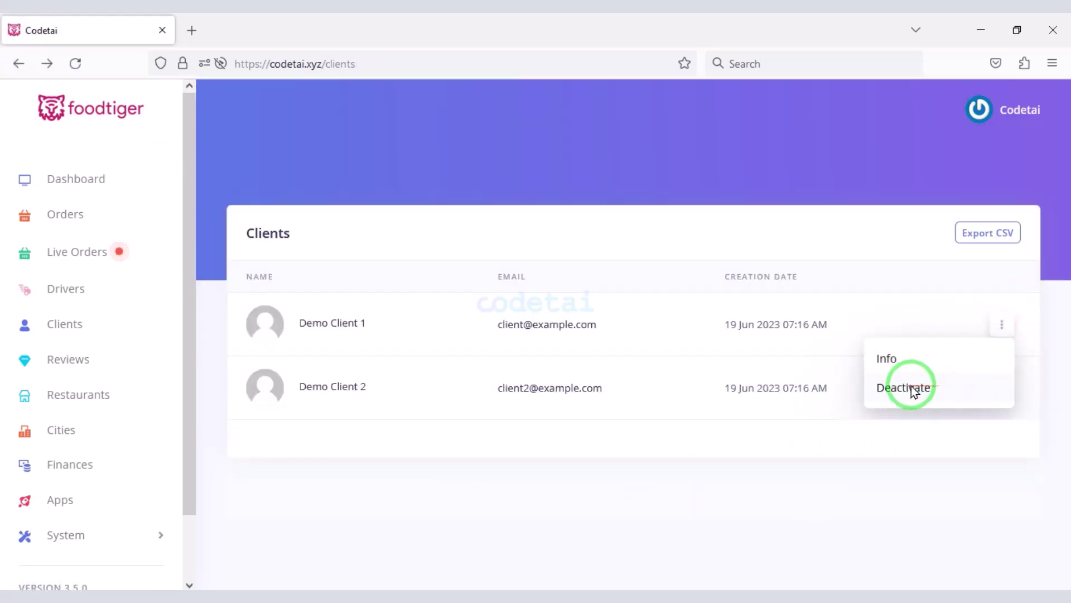
{"action": "left_click", "coordinate": [349, 442]}
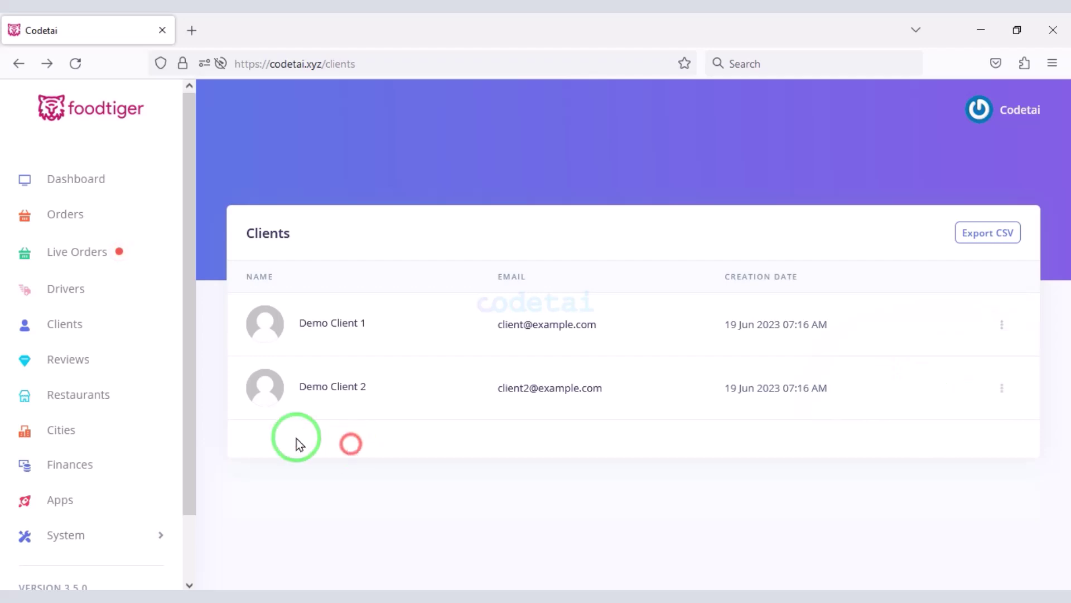
Step: Open the order Reviews page and scroll through the review entries
{"action": "left_click", "coordinate": [87, 359]}
{"action": "scroll", "coordinate": [641, 397], "scroll_direction": "down", "scroll_amount": 5}
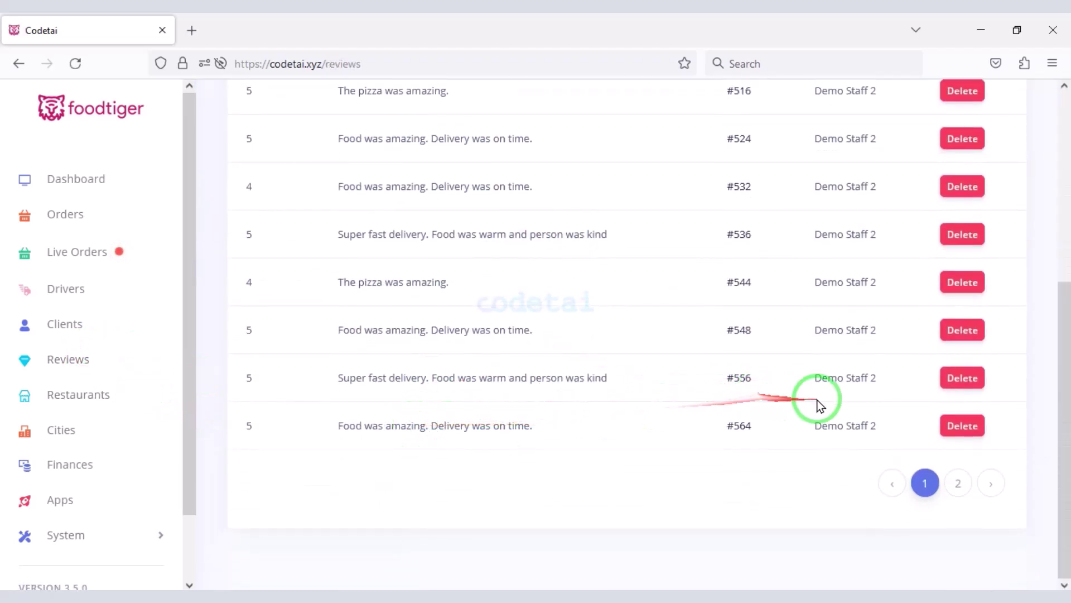
{"action": "scroll", "coordinate": [817, 403], "scroll_direction": "up", "scroll_amount": 5}
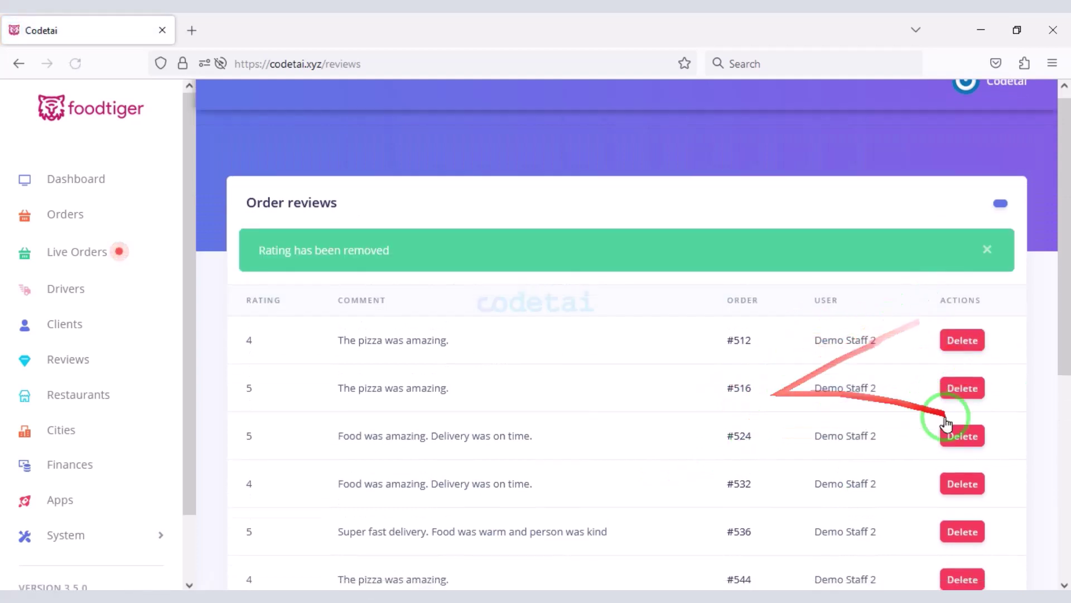
{"action": "scroll", "coordinate": [454, 477], "scroll_direction": "down", "scroll_amount": 4}
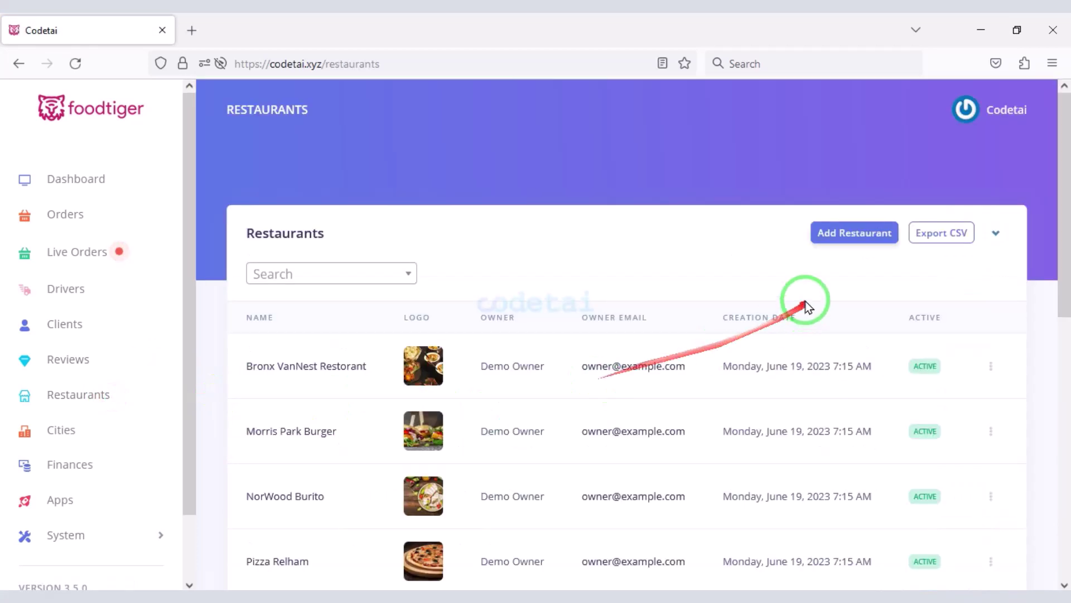
Step: Look over the new restaurant form, then return to the Restaurants list
{"action": "left_click", "coordinate": [840, 245]}
{"action": "scroll", "coordinate": [409, 362], "scroll_direction": "down", "scroll_amount": 5}
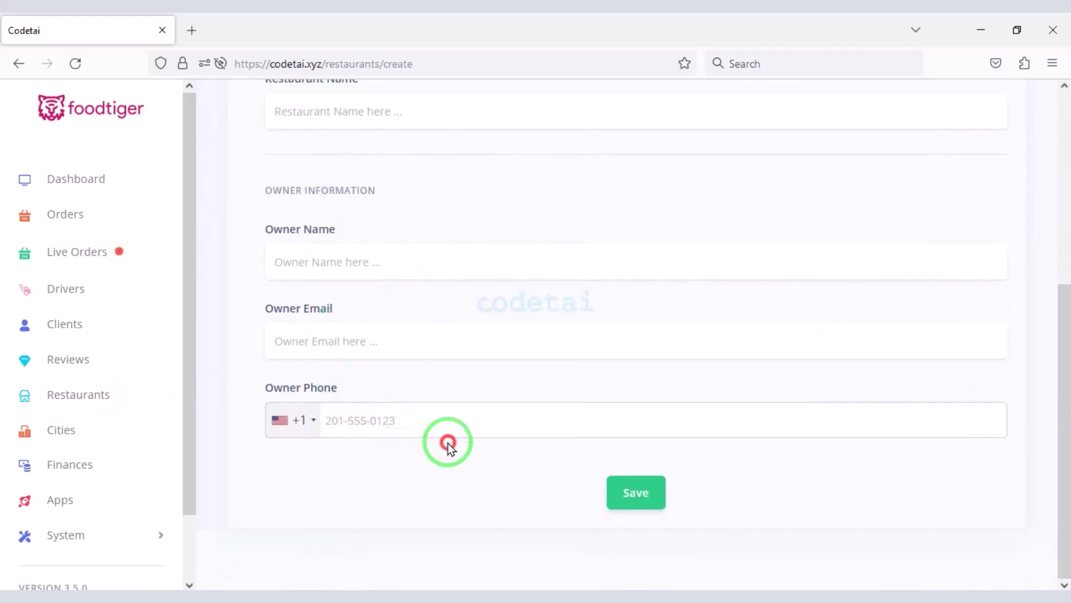
{"action": "scroll", "coordinate": [454, 251], "scroll_direction": "up", "scroll_amount": 3}
{"action": "scroll", "coordinate": [454, 258], "scroll_direction": "down", "scroll_amount": 3}
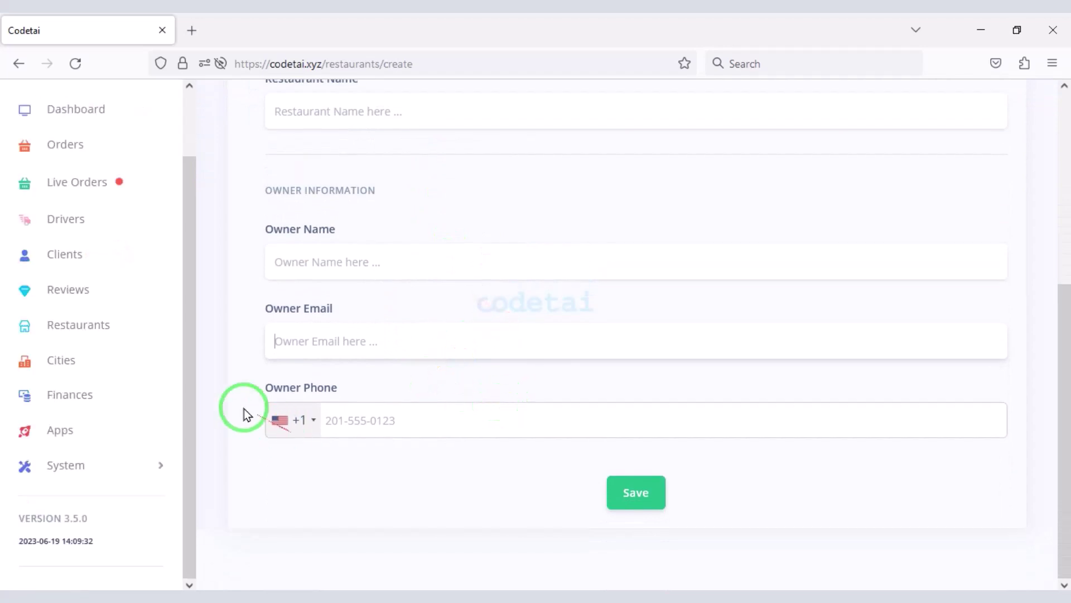
{"action": "left_click", "coordinate": [105, 318]}
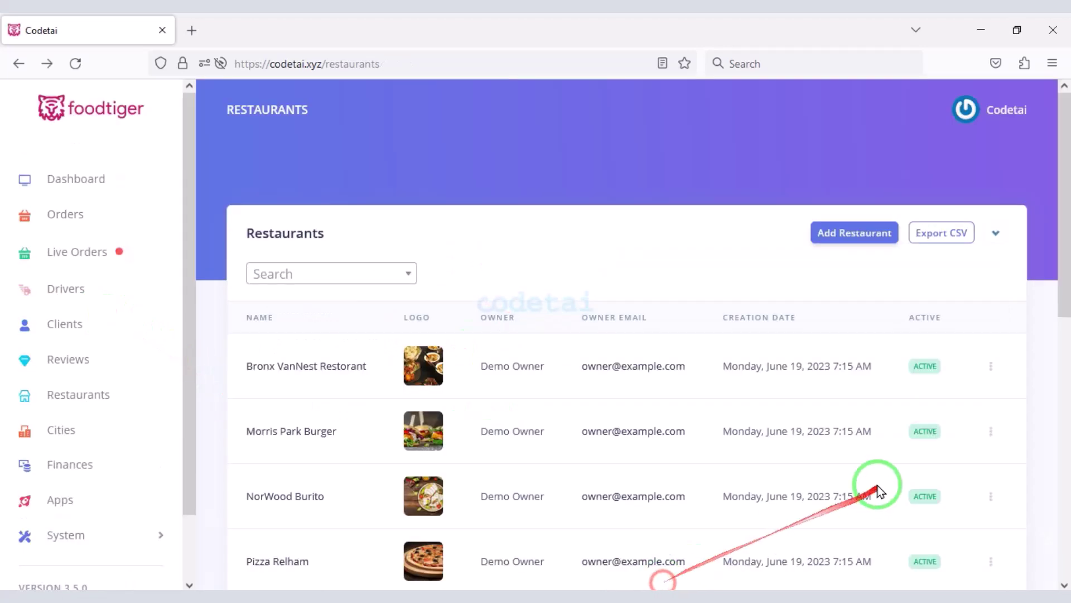
Step: Review the first restaurant's edit page, then go back to the restaurants list
{"action": "left_click", "coordinate": [983, 373]}
{"action": "left_click", "coordinate": [921, 392]}
{"action": "scroll", "coordinate": [474, 368], "scroll_direction": "down", "scroll_amount": 4}
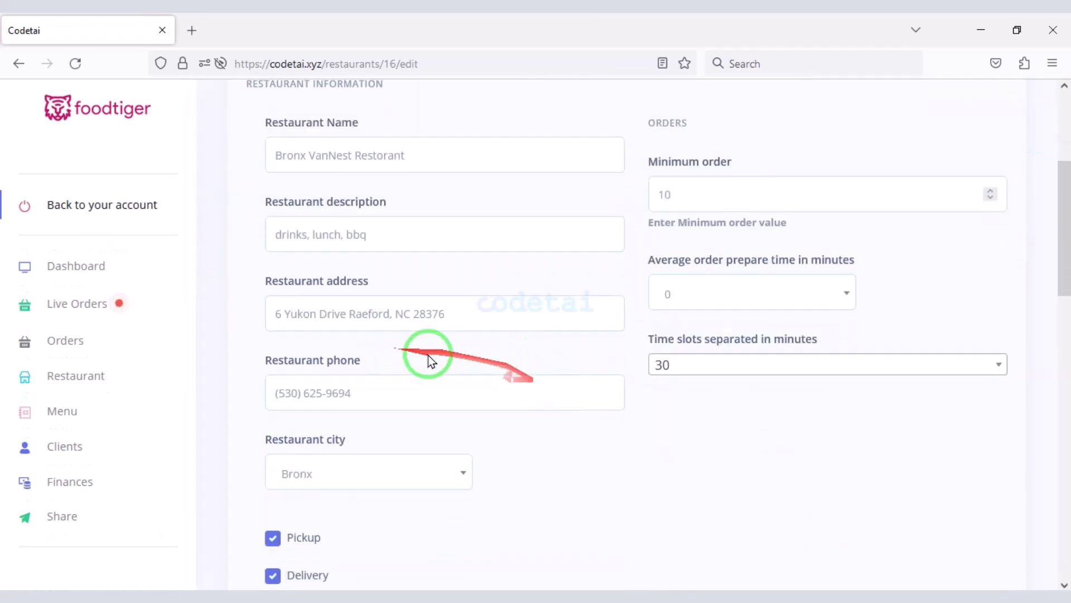
{"action": "scroll", "coordinate": [431, 360], "scroll_direction": "down", "scroll_amount": 15}
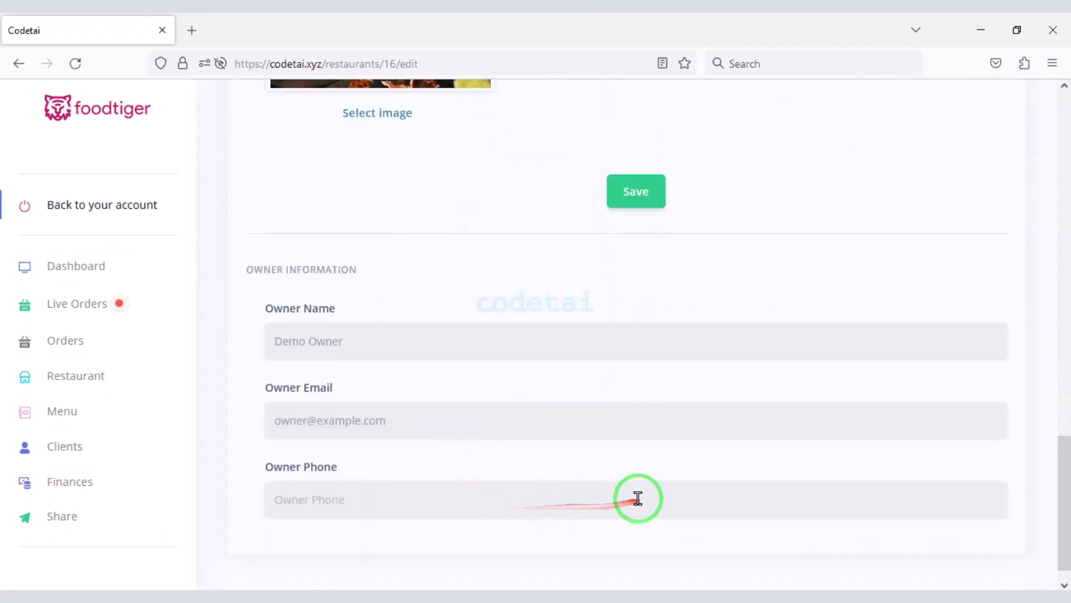
{"action": "left_click", "coordinate": [18, 63]}
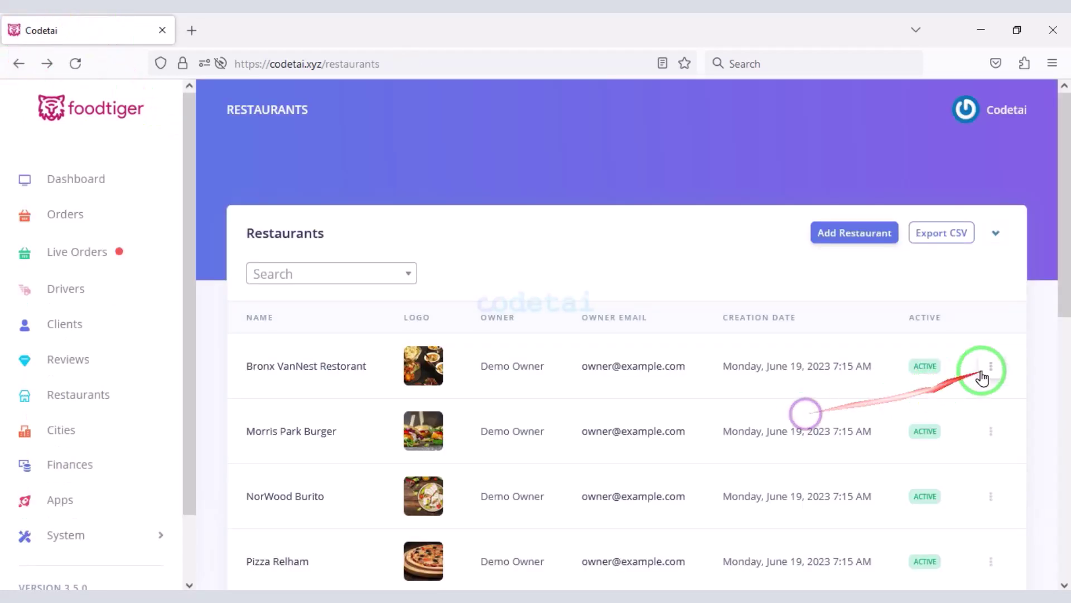
Step: Log in as the first restaurant's owner to preview their dashboard, then return to Restaurants
{"action": "left_click", "coordinate": [990, 368]}
{"action": "left_click", "coordinate": [946, 432]}
{"action": "scroll", "coordinate": [653, 351], "scroll_direction": "down", "scroll_amount": 3}
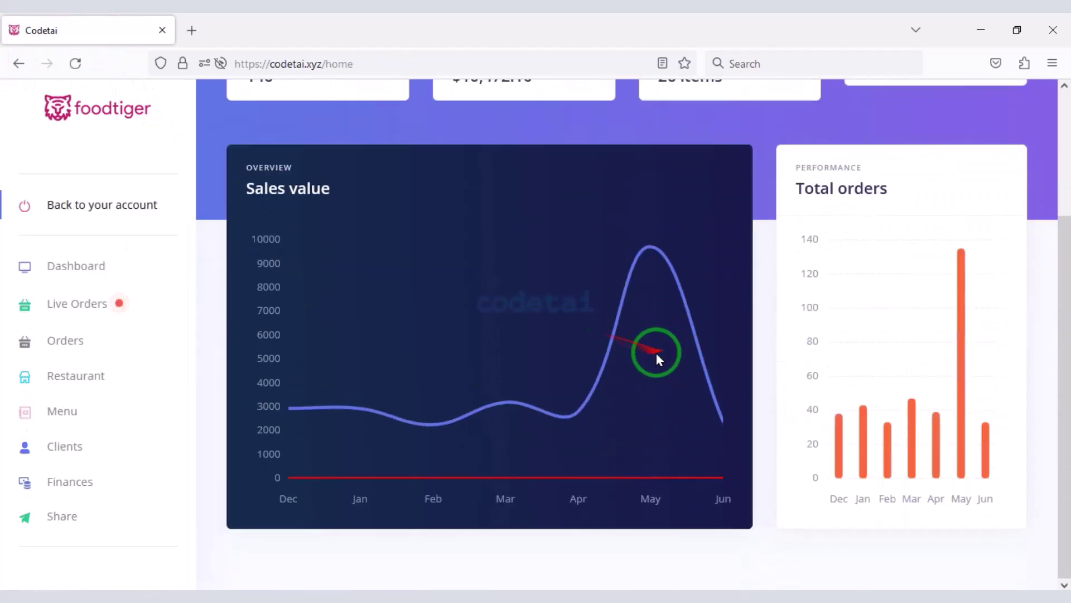
{"action": "scroll", "coordinate": [644, 330], "scroll_direction": "up", "scroll_amount": 2}
{"action": "scroll", "coordinate": [644, 331], "scroll_direction": "up", "scroll_amount": 1}
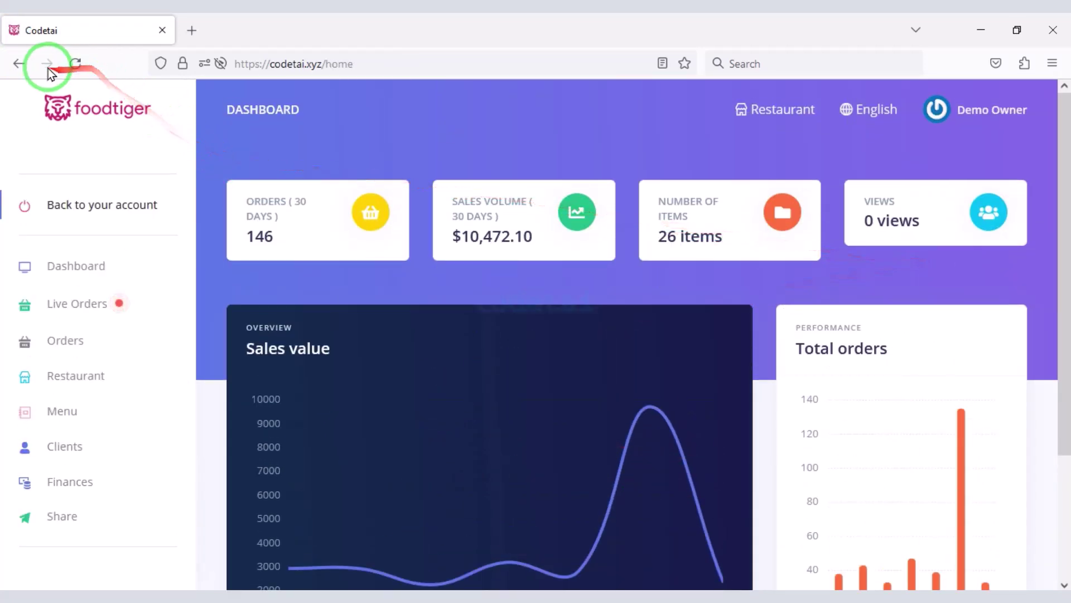
{"action": "left_click", "coordinate": [19, 63]}
{"action": "left_click", "coordinate": [991, 369]}
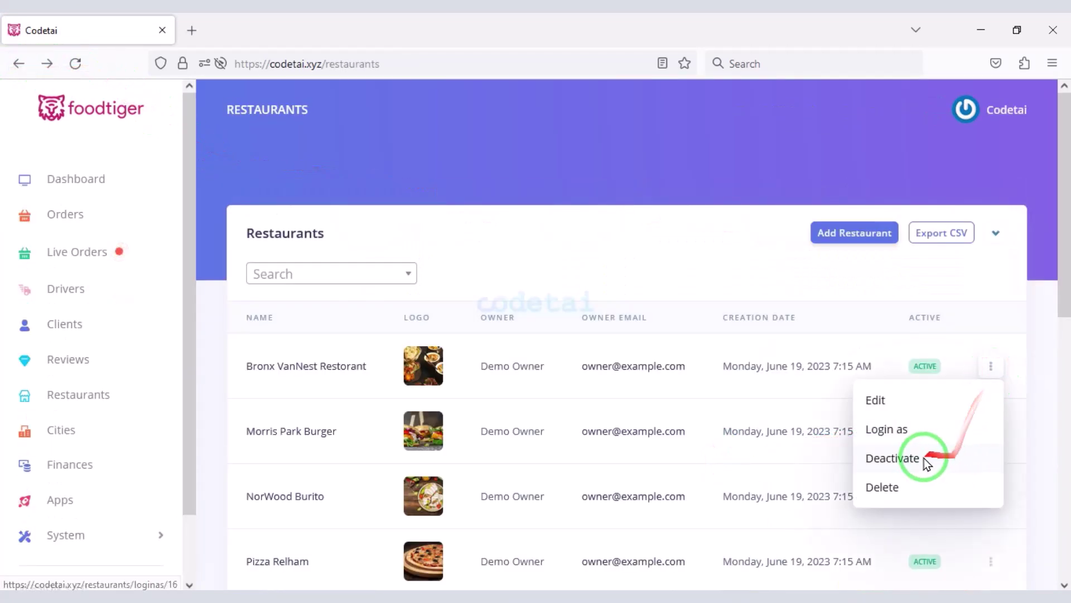
Step: Close the restaurant options, review the Add new city form, and return to the Cities list
{"action": "left_click", "coordinate": [880, 494]}
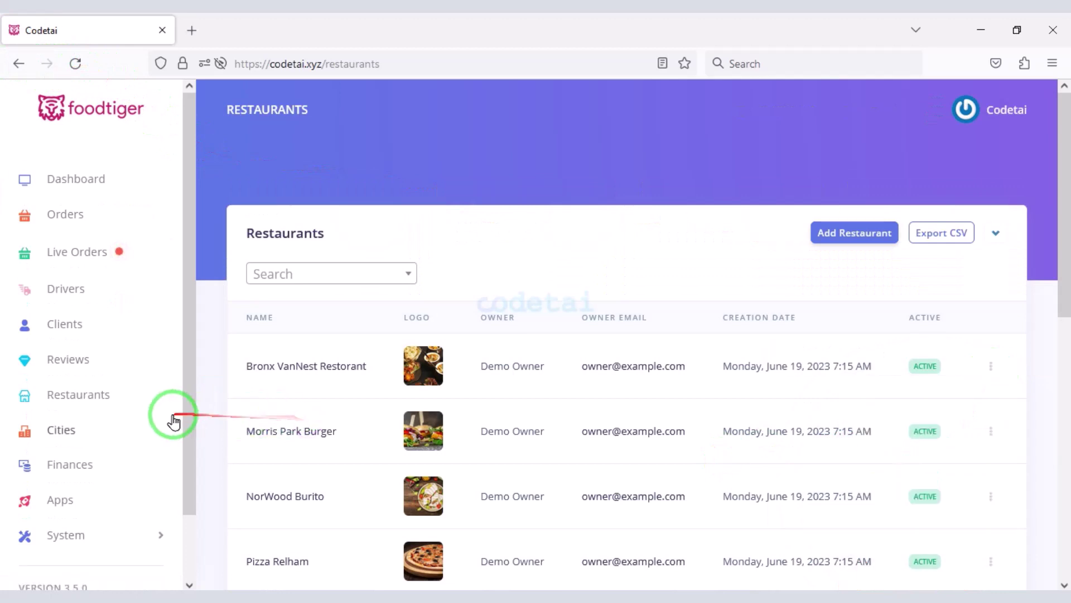
{"action": "scroll", "coordinate": [642, 393], "scroll_direction": "down", "scroll_amount": 2}
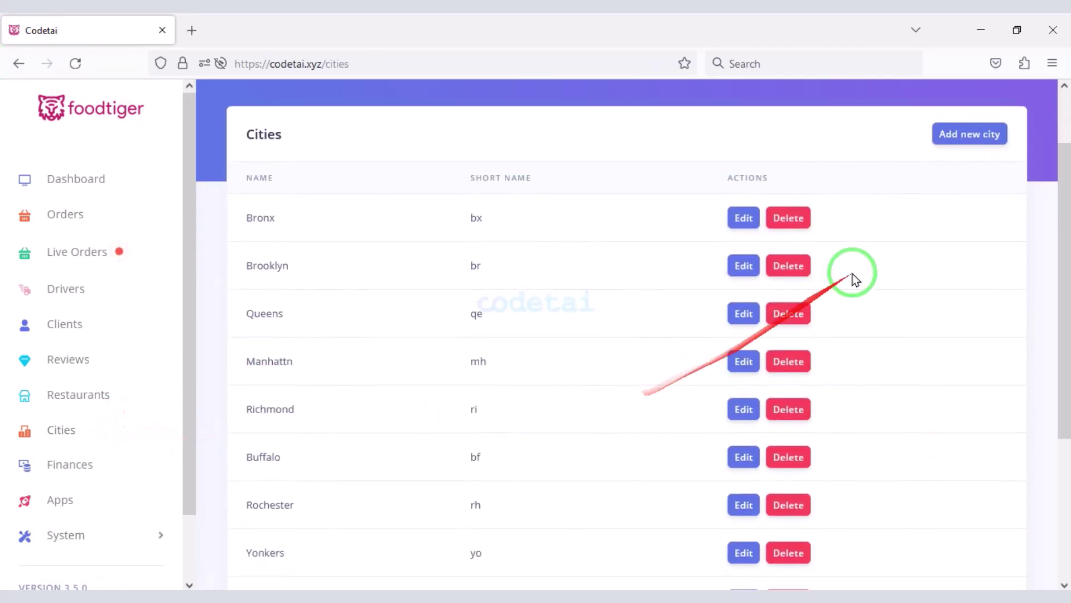
{"action": "left_click", "coordinate": [942, 135]}
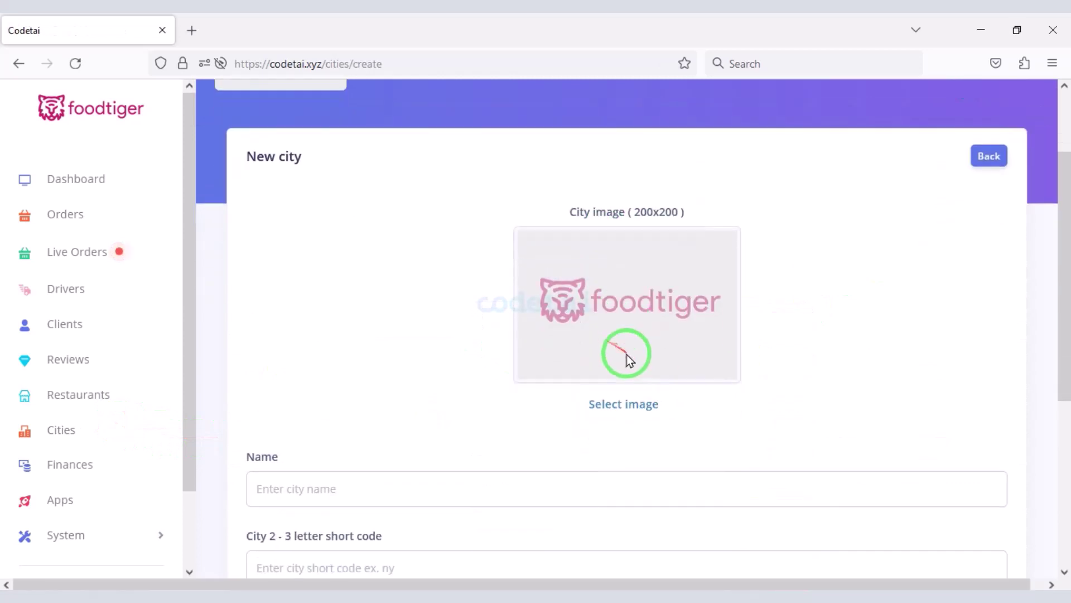
{"action": "scroll", "coordinate": [627, 354], "scroll_direction": "down", "scroll_amount": 5}
{"action": "scroll", "coordinate": [380, 383], "scroll_direction": "down", "scroll_amount": 2}
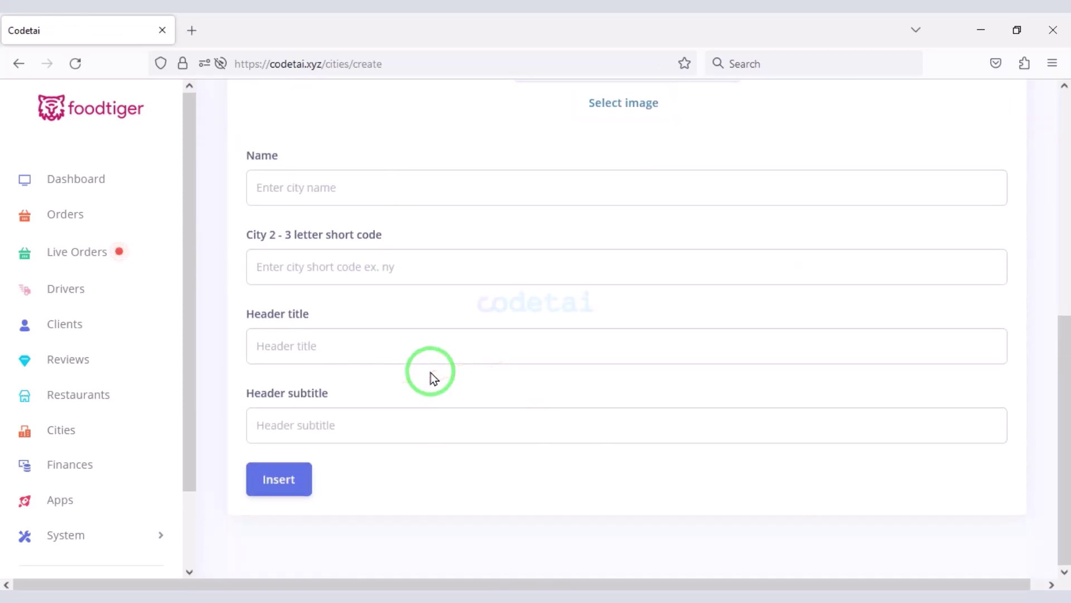
{"action": "mouse_move", "coordinate": [239, 139]}
{"action": "left_mouse_down"}
{"action": "mouse_move", "coordinate": [455, 373]}
{"action": "mouse_move", "coordinate": [976, 517]}
{"action": "mouse_move", "coordinate": [1036, 509]}
{"action": "left_mouse_up"}
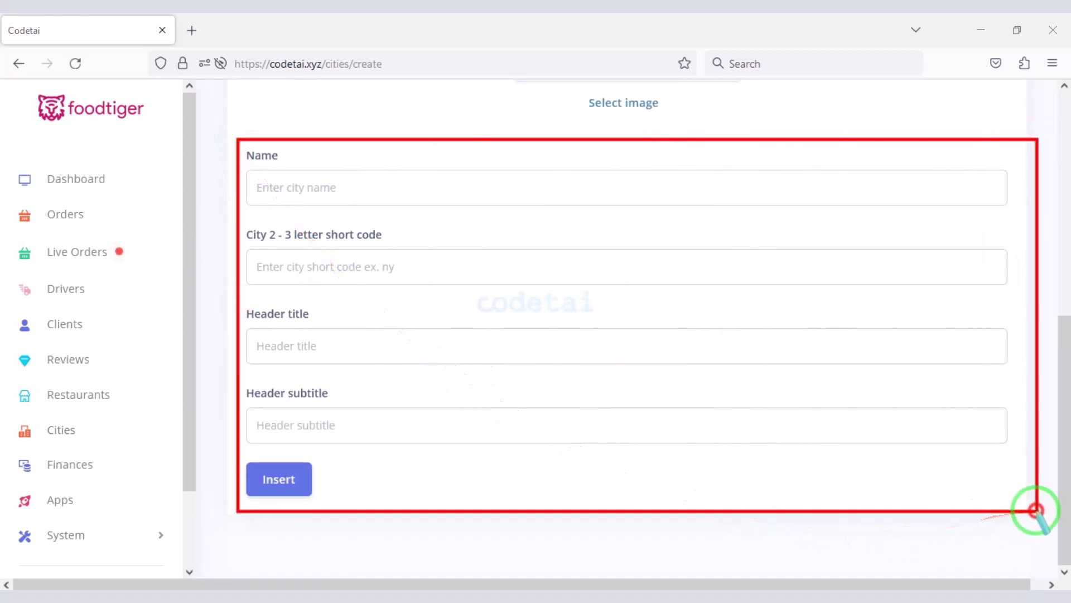
{"action": "scroll", "coordinate": [837, 511], "scroll_direction": "up", "scroll_amount": 5}
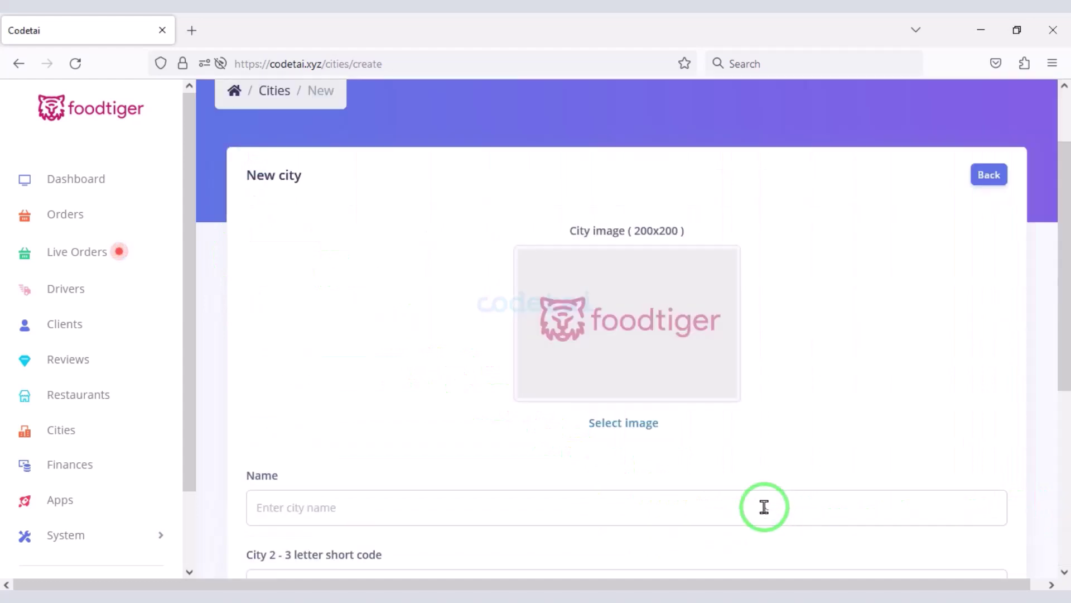
{"action": "scroll", "coordinate": [760, 507], "scroll_direction": "down", "scroll_amount": 3}
{"action": "left_click", "coordinate": [11, 64]}
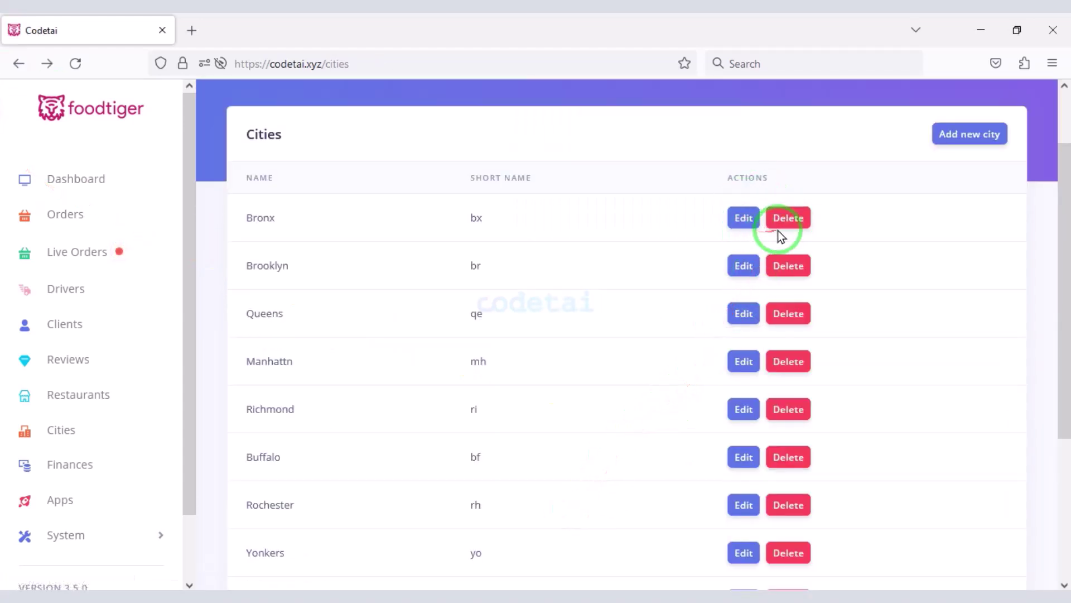
Step: Bring up the Finances overview showing 0 orders and $0.00 totals
{"action": "scroll", "coordinate": [98, 407], "scroll_direction": "down", "scroll_amount": 2}
{"action": "left_click", "coordinate": [98, 403]}
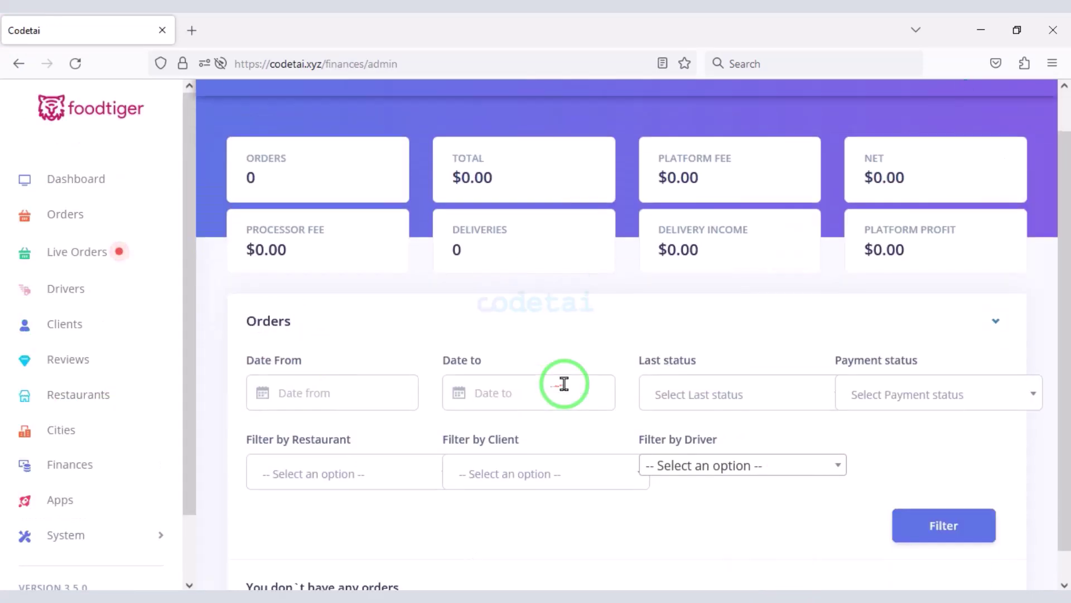
{"action": "scroll", "coordinate": [531, 263], "scroll_direction": "up", "scroll_amount": 2}
{"action": "scroll", "coordinate": [635, 362], "scroll_direction": "down", "scroll_amount": 2}
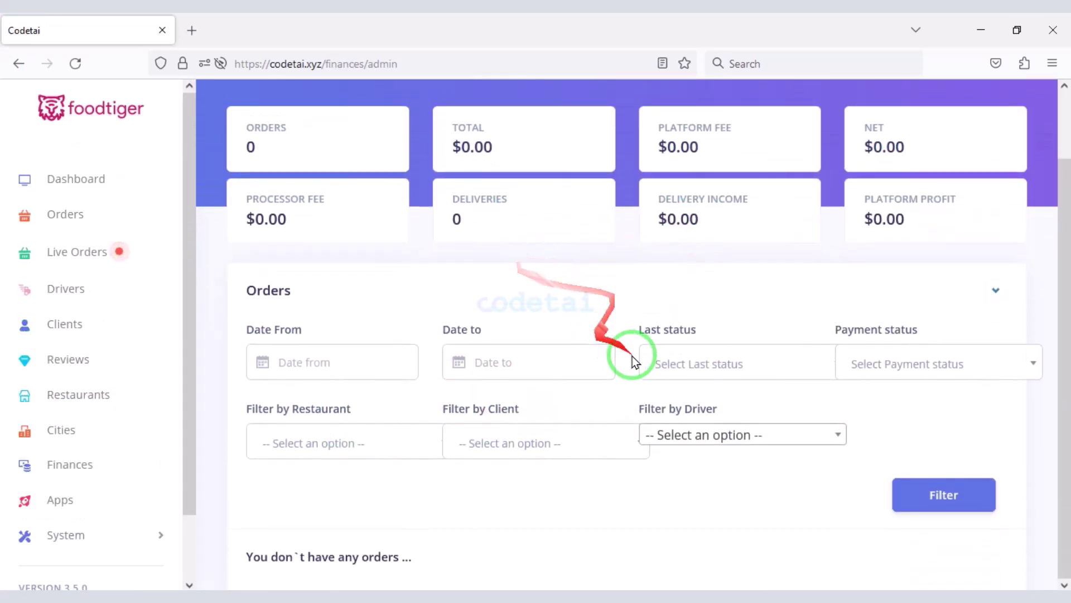
{"action": "left_click", "coordinate": [351, 517]}
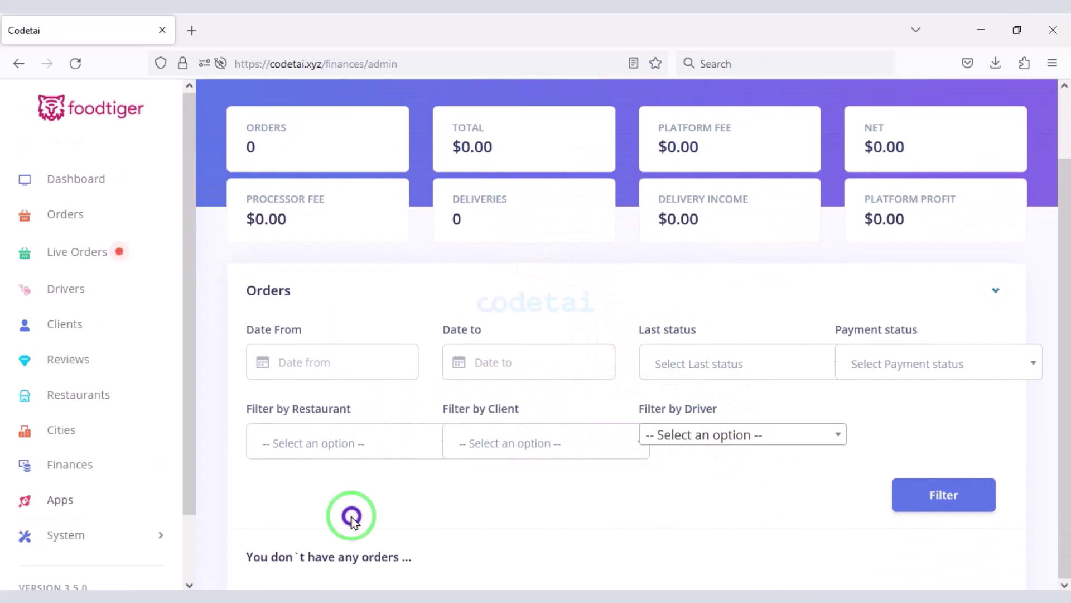
Step: Scroll the Apps plugin list past All-Access Pass and POS Cloud, and download the free Paystack Payments plugin
{"action": "left_click", "coordinate": [107, 501]}
{"action": "scroll", "coordinate": [523, 344], "scroll_direction": "down", "scroll_amount": 12}
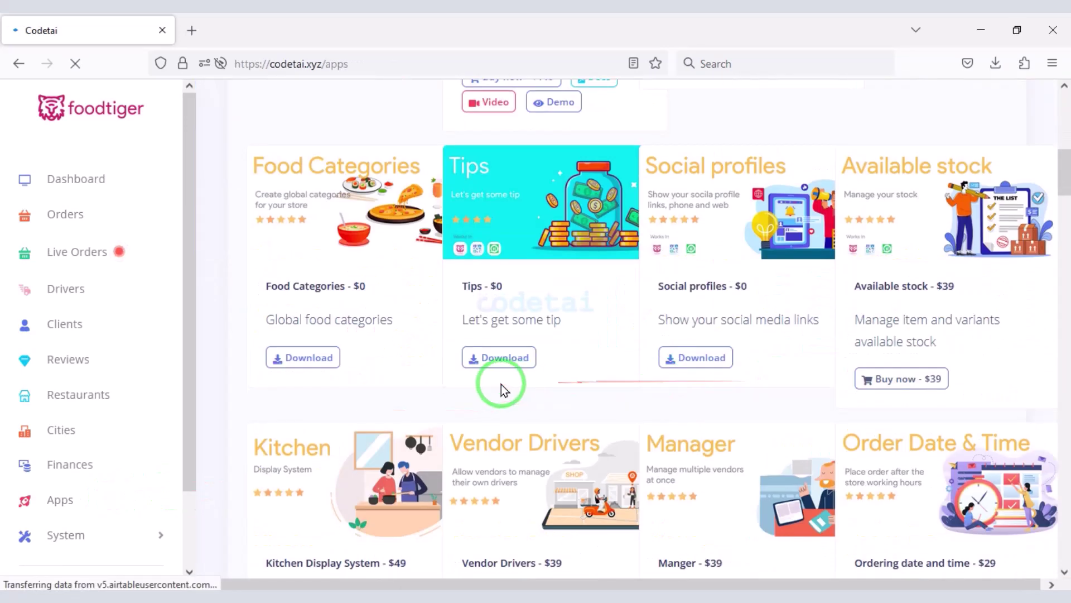
{"action": "scroll", "coordinate": [556, 429], "scroll_direction": "down", "scroll_amount": 20}
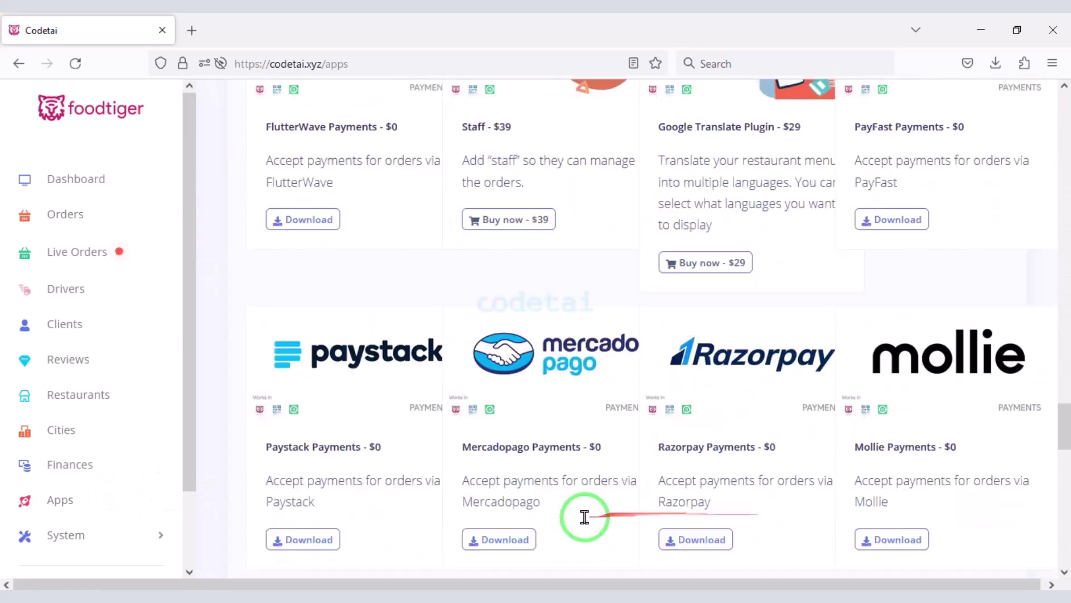
{"action": "scroll", "coordinate": [900, 467], "scroll_direction": "down", "scroll_amount": 14}
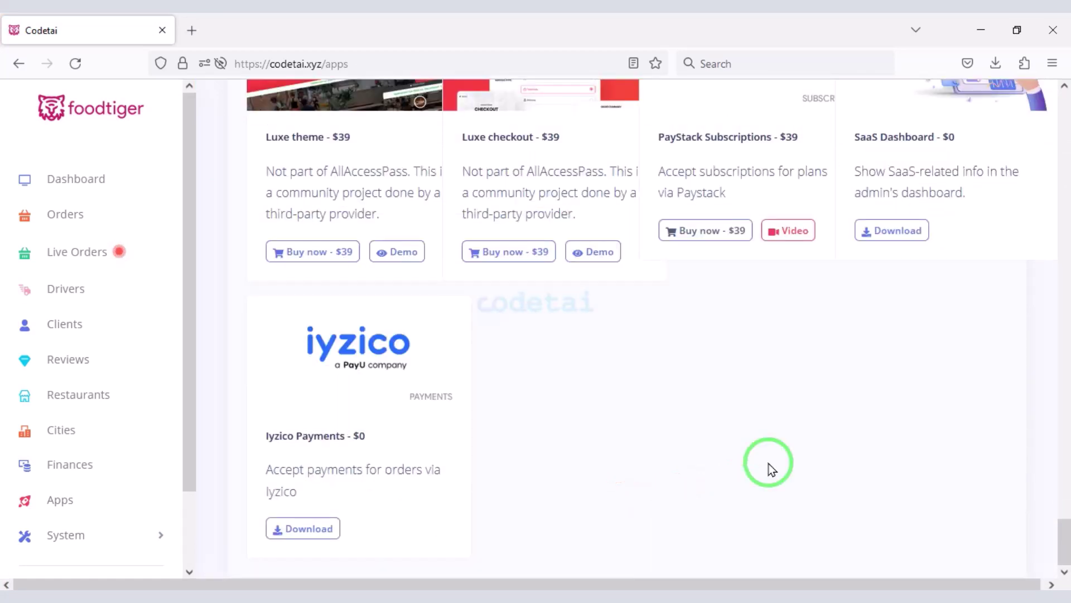
{"action": "scroll", "coordinate": [725, 444], "scroll_direction": "up", "scroll_amount": 20}
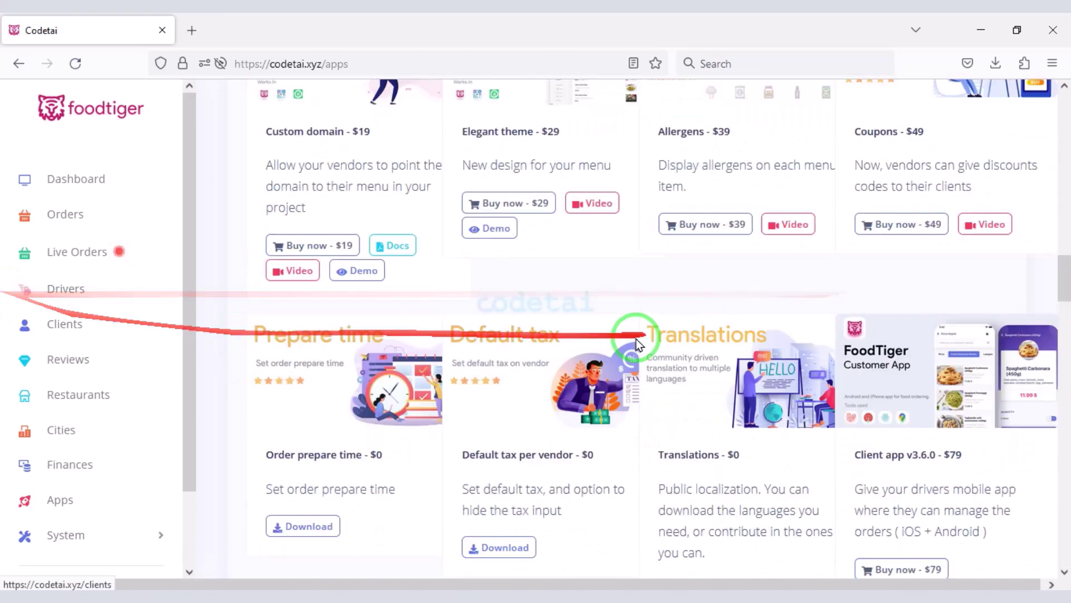
{"action": "scroll", "coordinate": [638, 342], "scroll_direction": "down", "scroll_amount": 15}
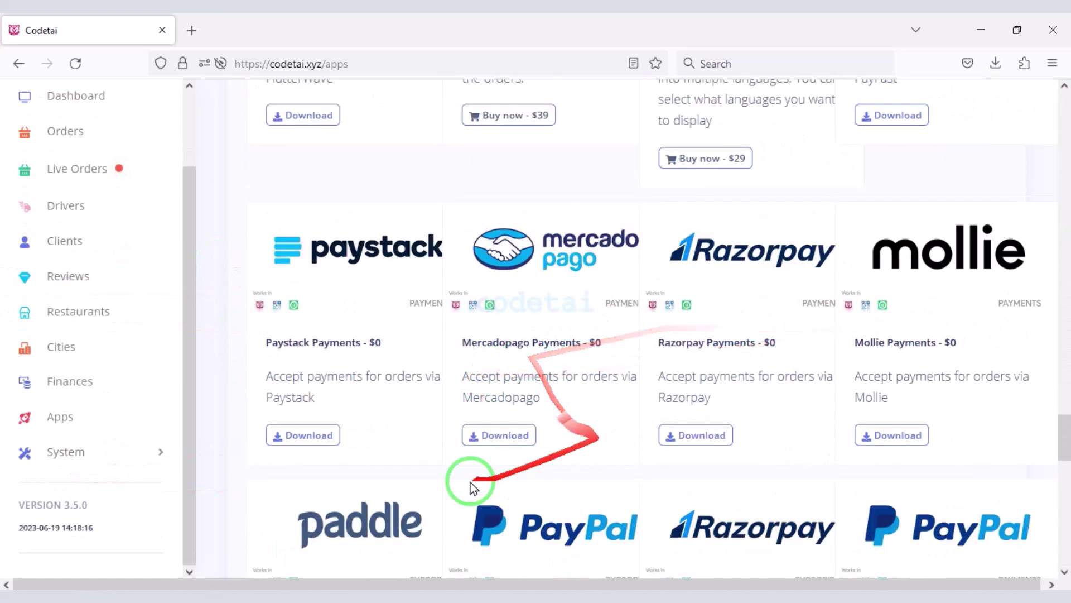
{"action": "left_click", "coordinate": [311, 434]}
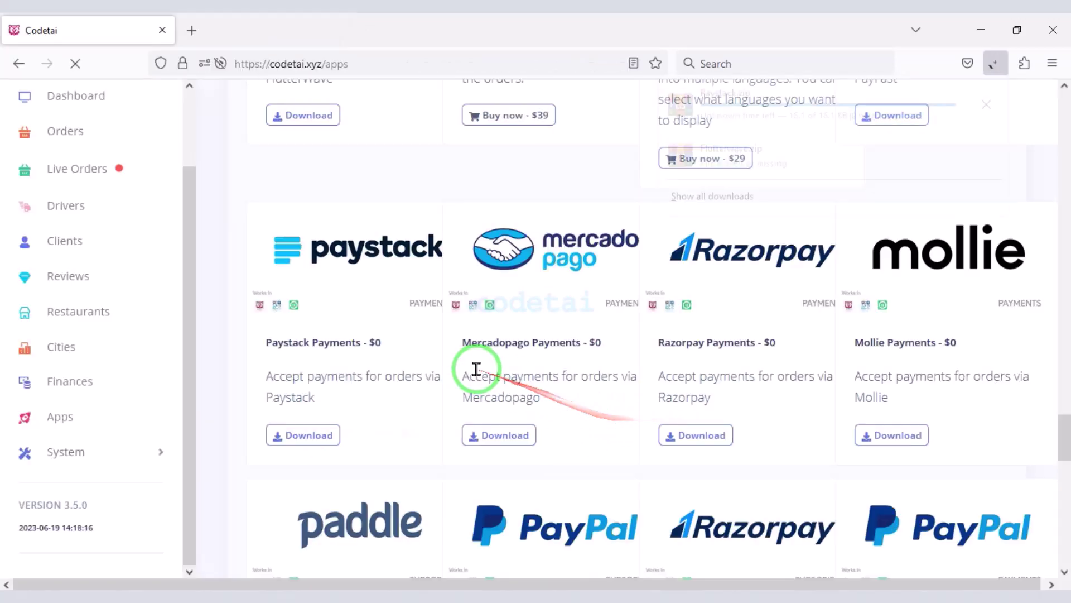
{"action": "scroll", "coordinate": [475, 369], "scroll_direction": "up", "scroll_amount": 20}
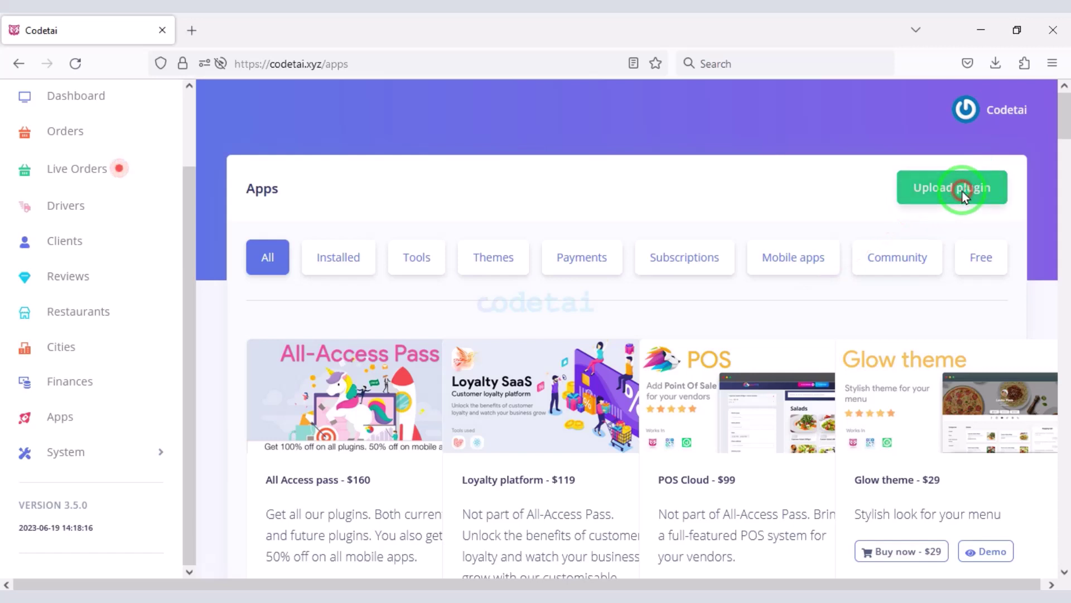
Step: Upload the downloaded Paystack zip as a plugin so it installs, then scroll the Apps catalogue
{"action": "left_click", "coordinate": [963, 190]}
{"action": "double_click", "coordinate": [196, 180]}
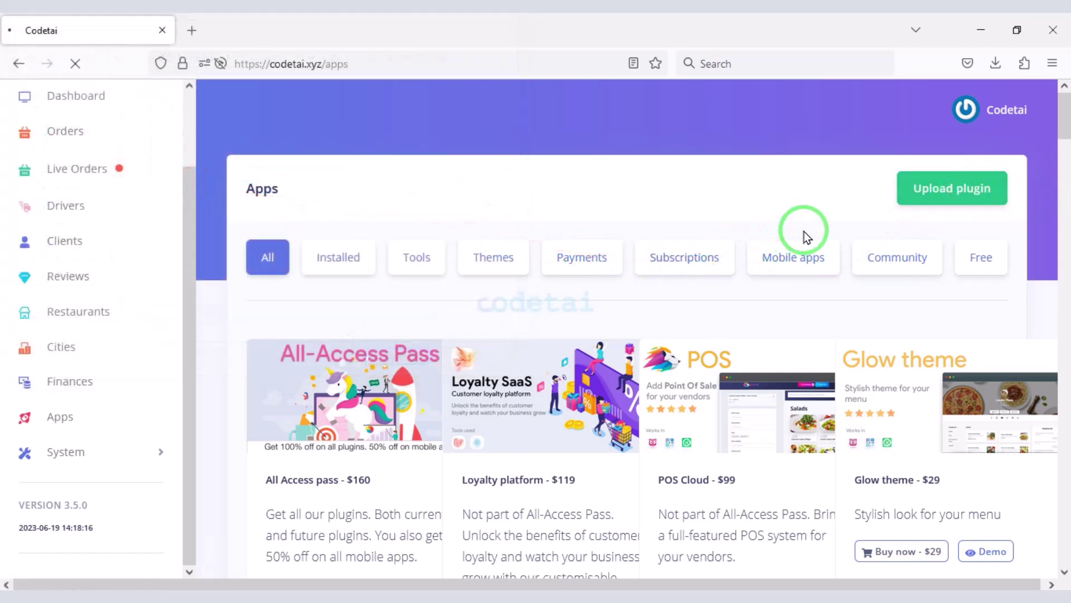
{"action": "left_click_drag", "start_coordinate": [1014, 369], "coordinate": [1015, 377]}
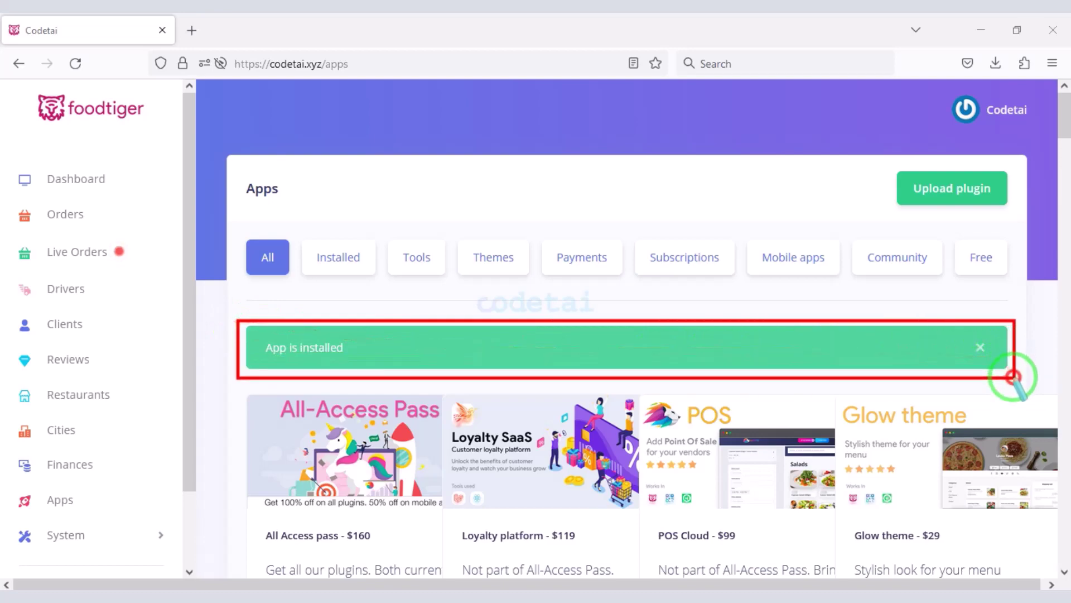
{"action": "scroll", "coordinate": [946, 378], "scroll_direction": "down", "scroll_amount": 20}
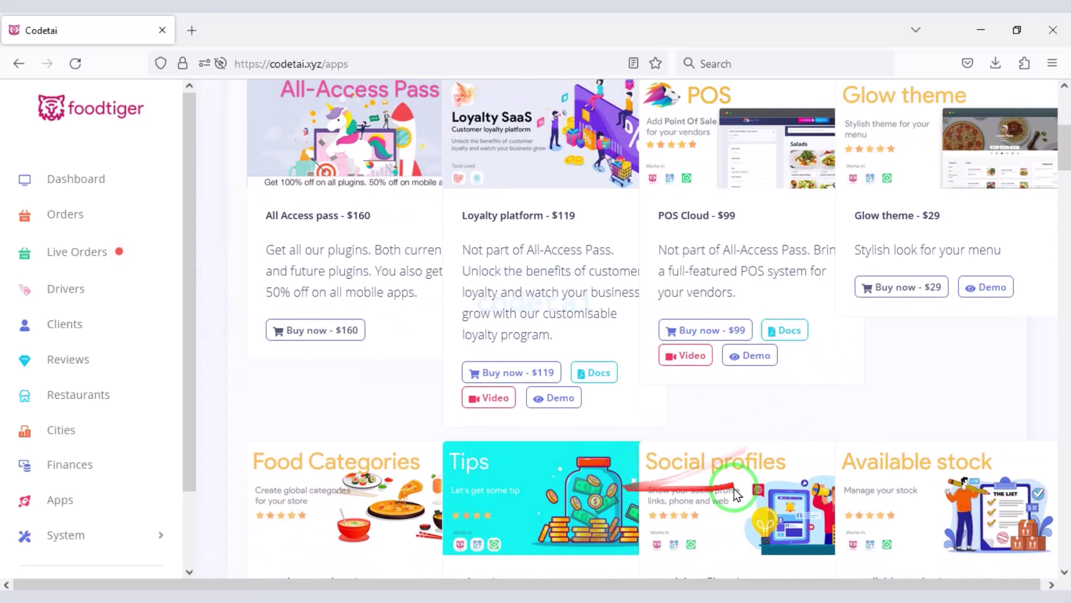
{"action": "scroll", "coordinate": [605, 496], "scroll_direction": "down", "scroll_amount": 20}
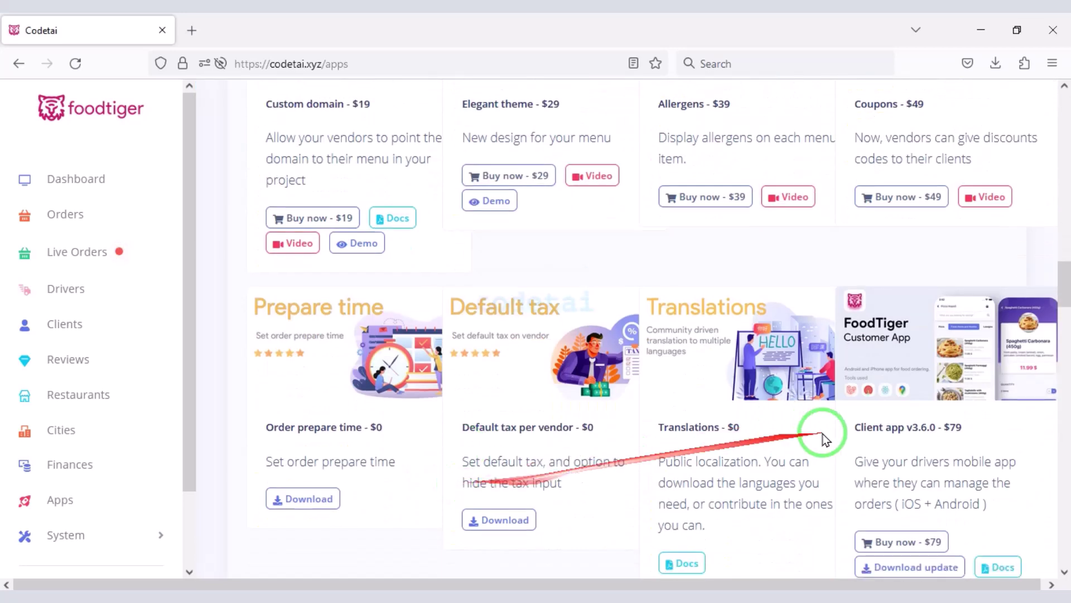
{"action": "scroll", "coordinate": [605, 514], "scroll_direction": "down", "scroll_amount": 6}
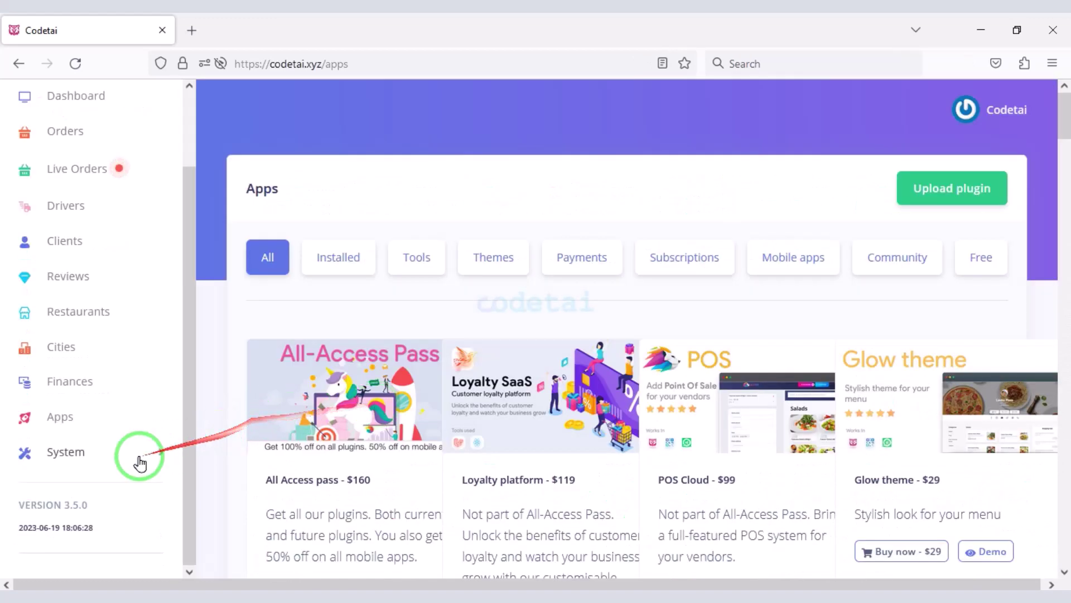
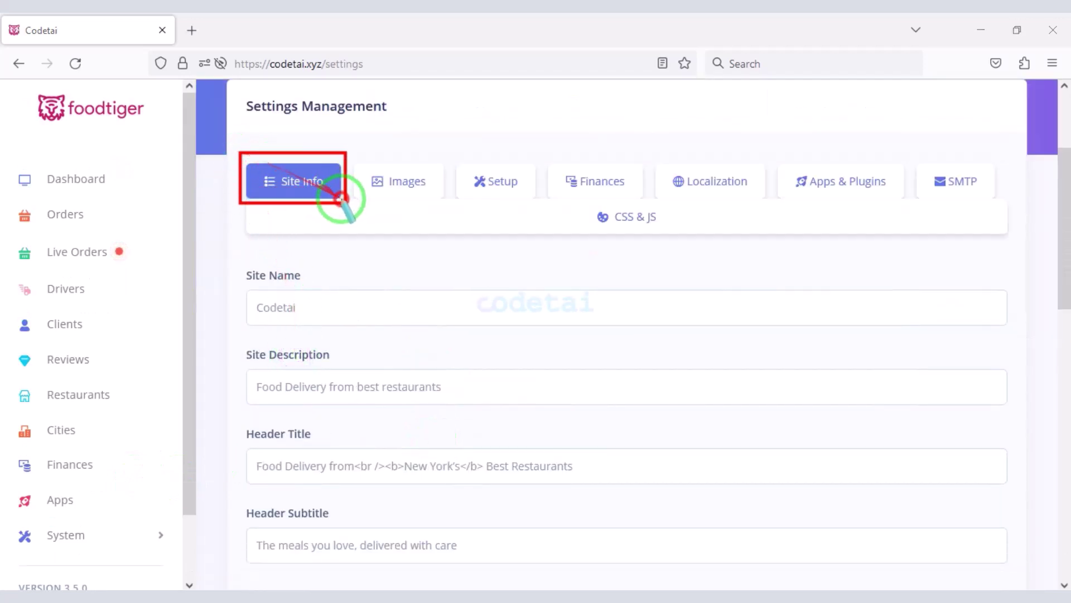
Step: Outline the Site Name, Site Description, Header Title and Header Subtitle fields
{"action": "scroll", "coordinate": [357, 246], "scroll_direction": "down", "scroll_amount": 15}
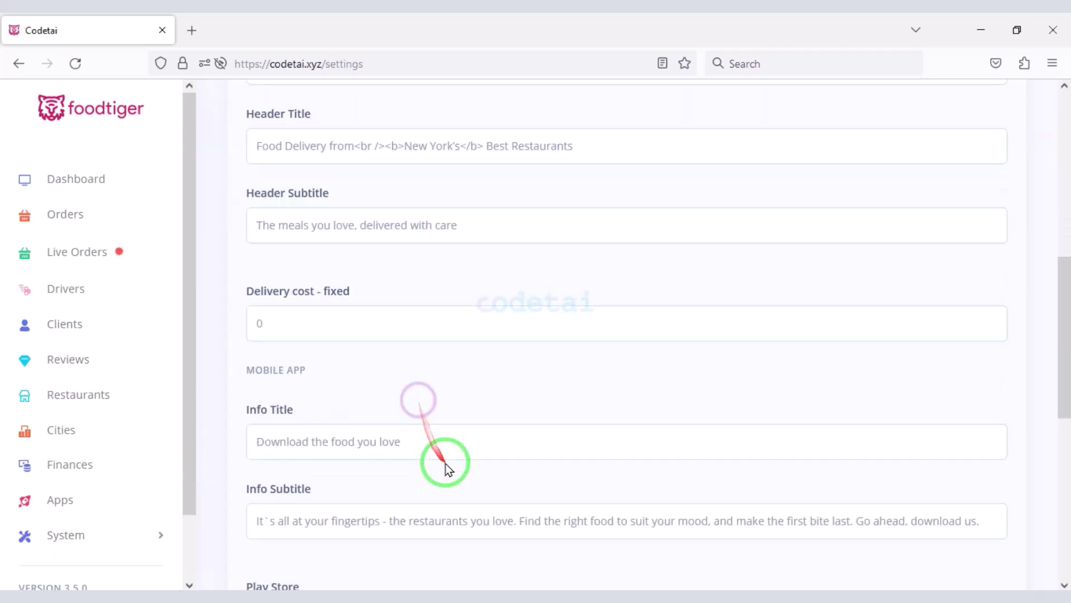
{"action": "scroll", "coordinate": [567, 468], "scroll_direction": "up", "scroll_amount": 13}
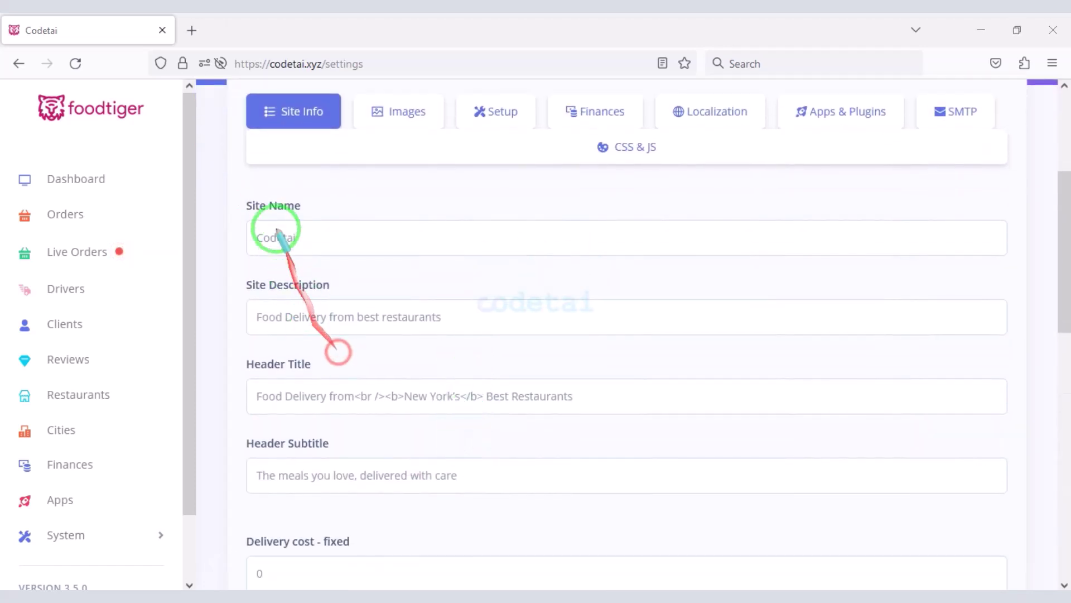
{"action": "mouse_move", "coordinate": [235, 200]}
{"action": "left_mouse_down"}
{"action": "mouse_move", "coordinate": [398, 227]}
{"action": "mouse_move", "coordinate": [1011, 282]}
{"action": "left_mouse_up"}
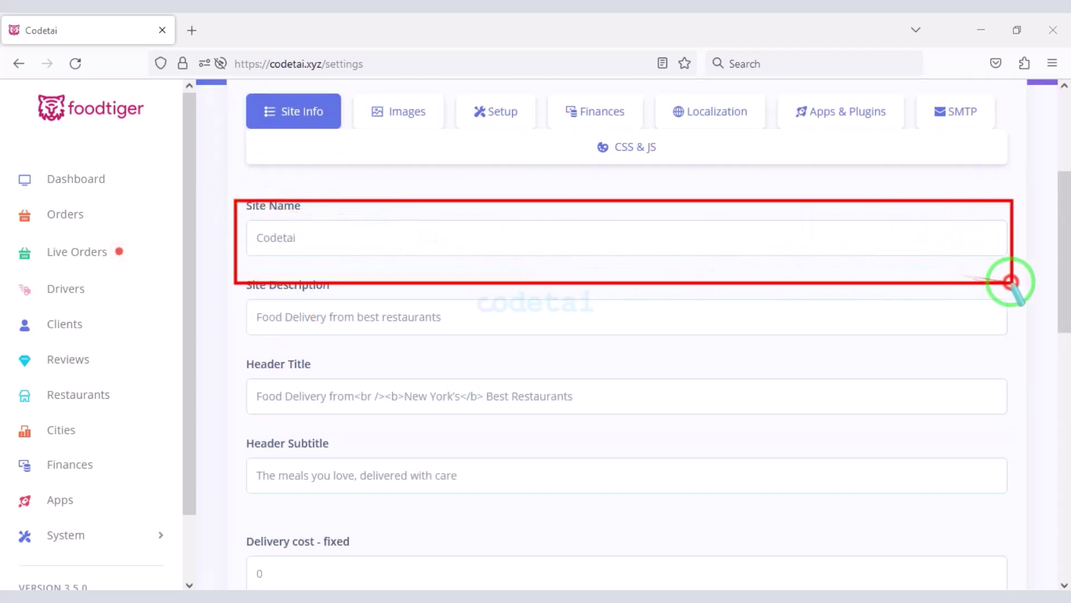
{"action": "mouse_move", "coordinate": [231, 271]}
{"action": "left_mouse_down"}
{"action": "mouse_move", "coordinate": [564, 335]}
{"action": "mouse_move", "coordinate": [1012, 346]}
{"action": "left_mouse_up"}
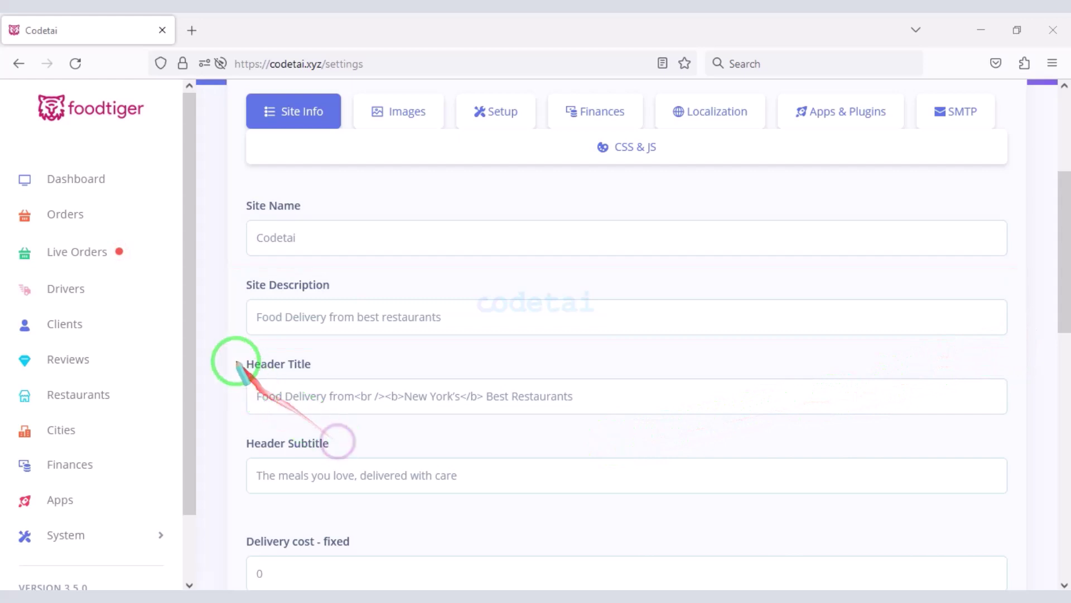
{"action": "mouse_move", "coordinate": [235, 358]}
{"action": "left_mouse_down"}
{"action": "mouse_move", "coordinate": [454, 401]}
{"action": "mouse_move", "coordinate": [1013, 430]}
{"action": "left_mouse_up"}
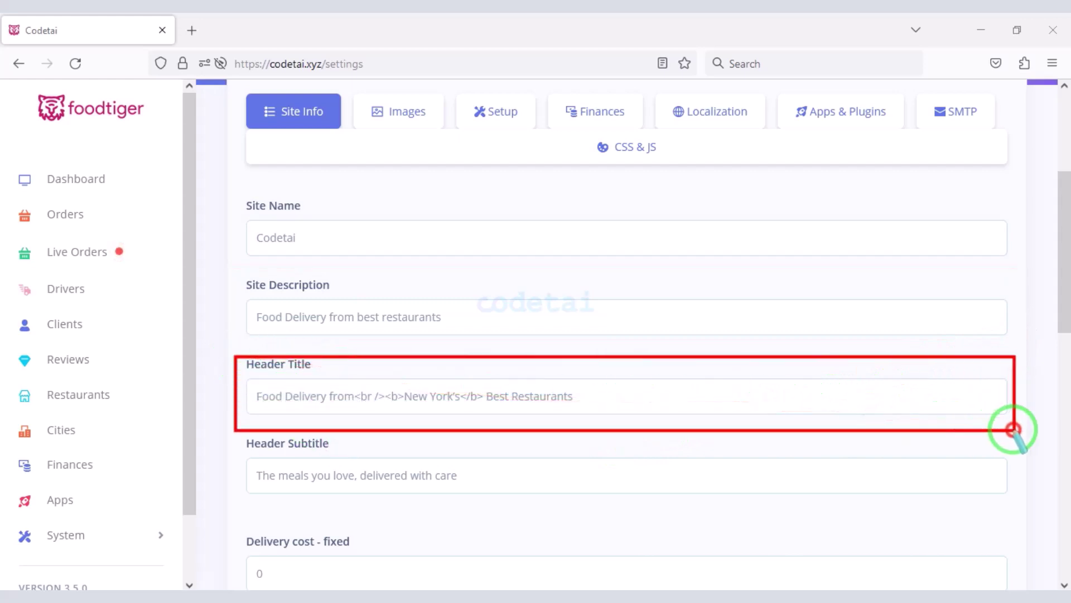
{"action": "scroll", "coordinate": [268, 312], "scroll_direction": "down", "scroll_amount": 4}
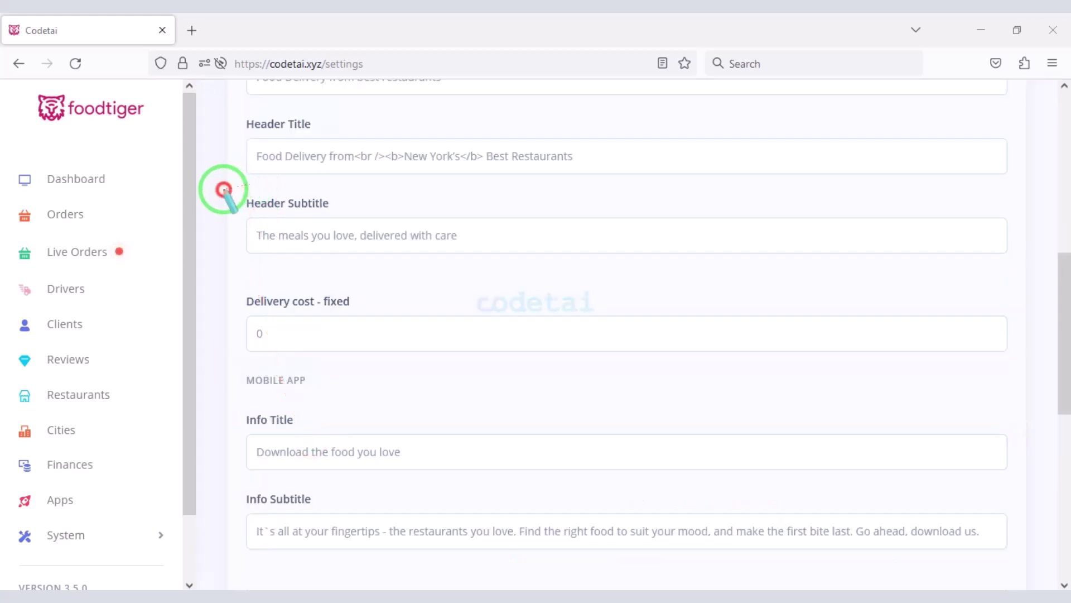
{"action": "mouse_move", "coordinate": [223, 190]}
{"action": "left_mouse_down"}
{"action": "mouse_move", "coordinate": [836, 232]}
{"action": "mouse_move", "coordinate": [1016, 268]}
{"action": "left_mouse_up"}
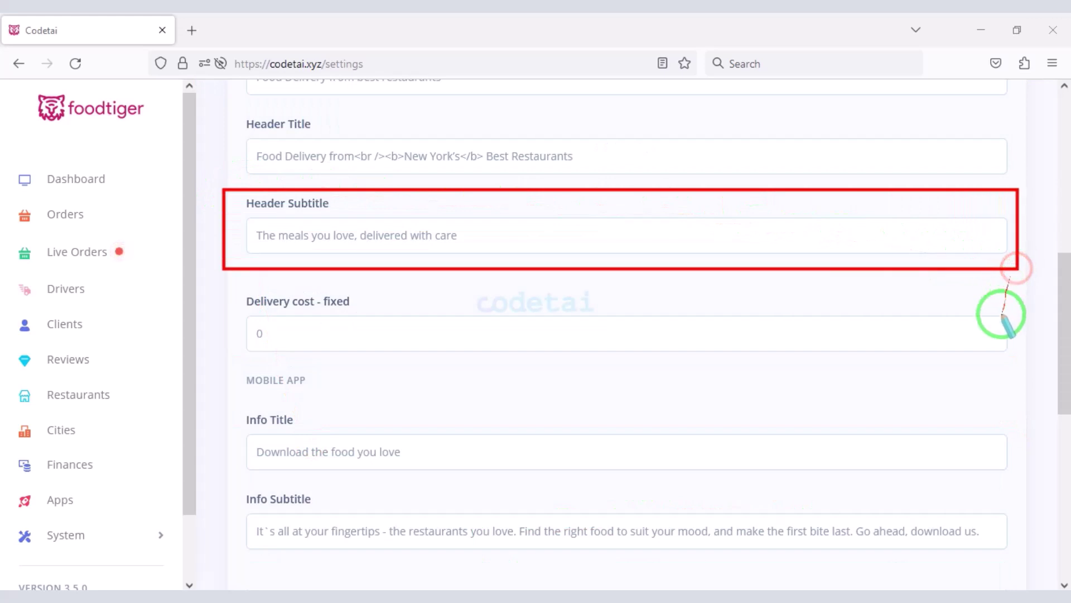
Step: Outline the fixed delivery cost (0), Info Subtitle, app store links and empty social links fields
{"action": "left_click_drag", "start_coordinate": [306, 449], "coordinate": [272, 377]}
{"action": "mouse_move", "coordinate": [230, 277]}
{"action": "left_mouse_down"}
{"action": "mouse_move", "coordinate": [715, 383]}
{"action": "mouse_move", "coordinate": [1015, 367]}
{"action": "left_mouse_up"}
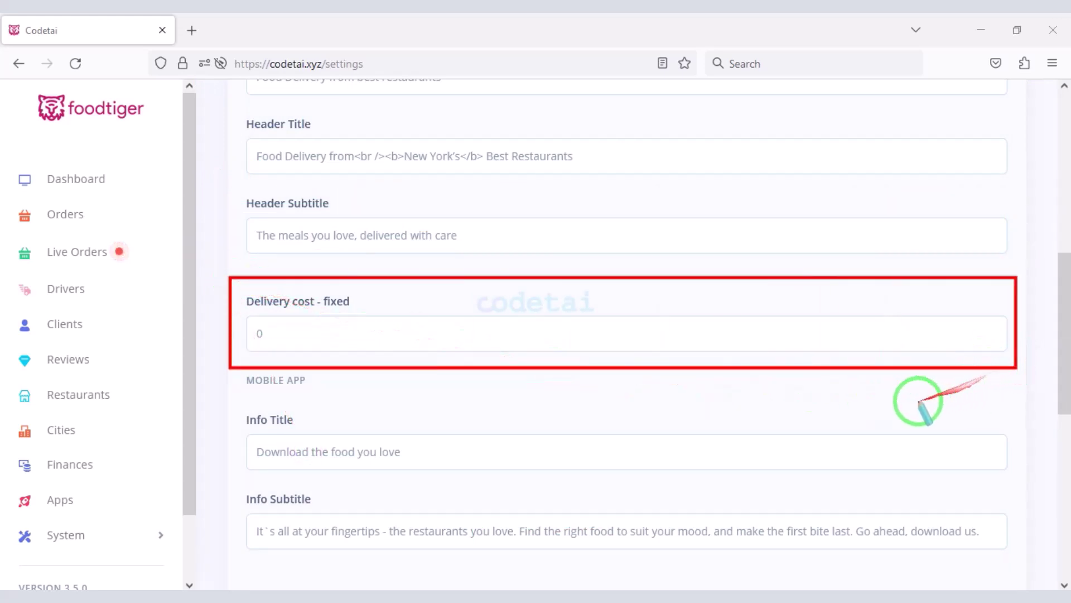
{"action": "scroll", "coordinate": [920, 402], "scroll_direction": "down", "scroll_amount": 5}
{"action": "left_click_drag", "start_coordinate": [228, 377], "coordinate": [232, 212]}
{"action": "mouse_move", "coordinate": [260, 164]}
{"action": "left_mouse_down"}
{"action": "mouse_move", "coordinate": [815, 426]}
{"action": "mouse_move", "coordinate": [1006, 402]}
{"action": "mouse_move", "coordinate": [1049, 407]}
{"action": "mouse_move", "coordinate": [1039, 418]}
{"action": "left_mouse_up"}
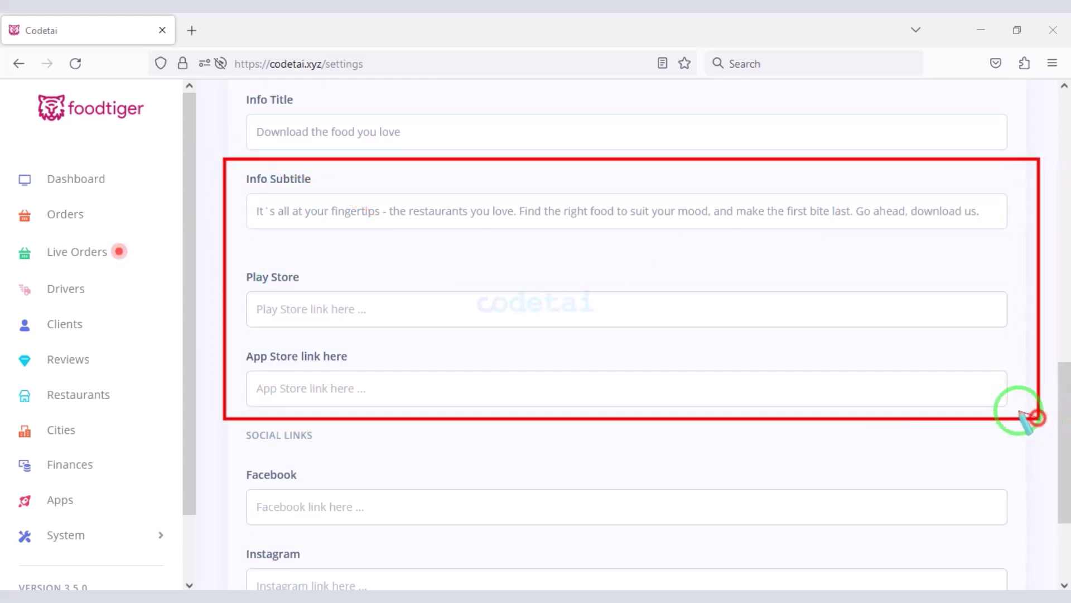
{"action": "scroll", "coordinate": [589, 287], "scroll_direction": "down", "scroll_amount": 3}
{"action": "mouse_move", "coordinate": [227, 257]}
{"action": "left_mouse_down"}
{"action": "mouse_move", "coordinate": [872, 426]}
{"action": "mouse_move", "coordinate": [1045, 454]}
{"action": "mouse_move", "coordinate": [1031, 463]}
{"action": "left_mouse_up"}
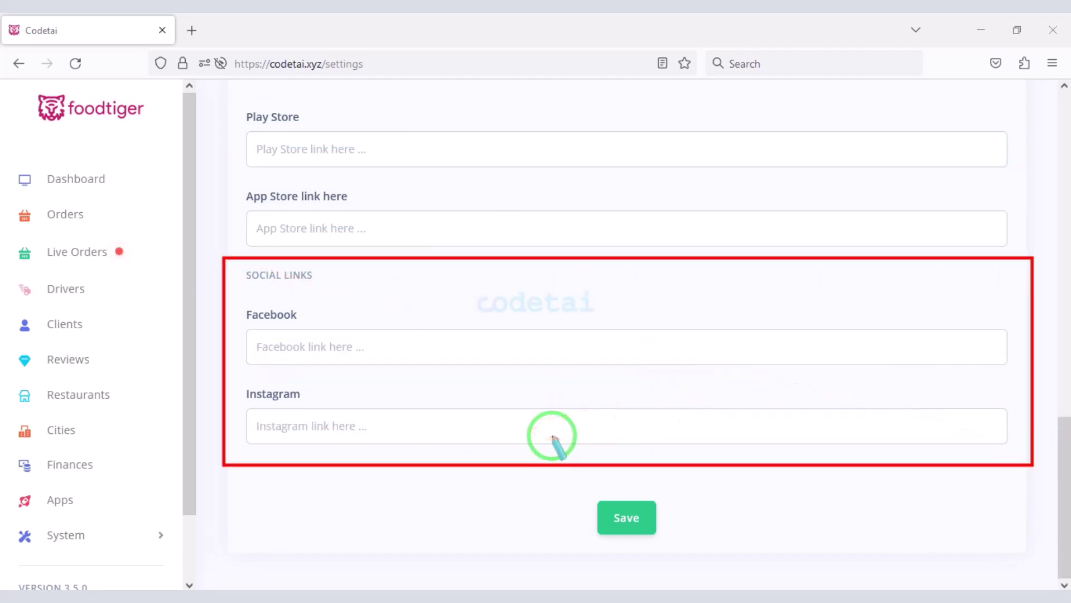
{"action": "scroll", "coordinate": [553, 438], "scroll_direction": "up", "scroll_amount": 15}
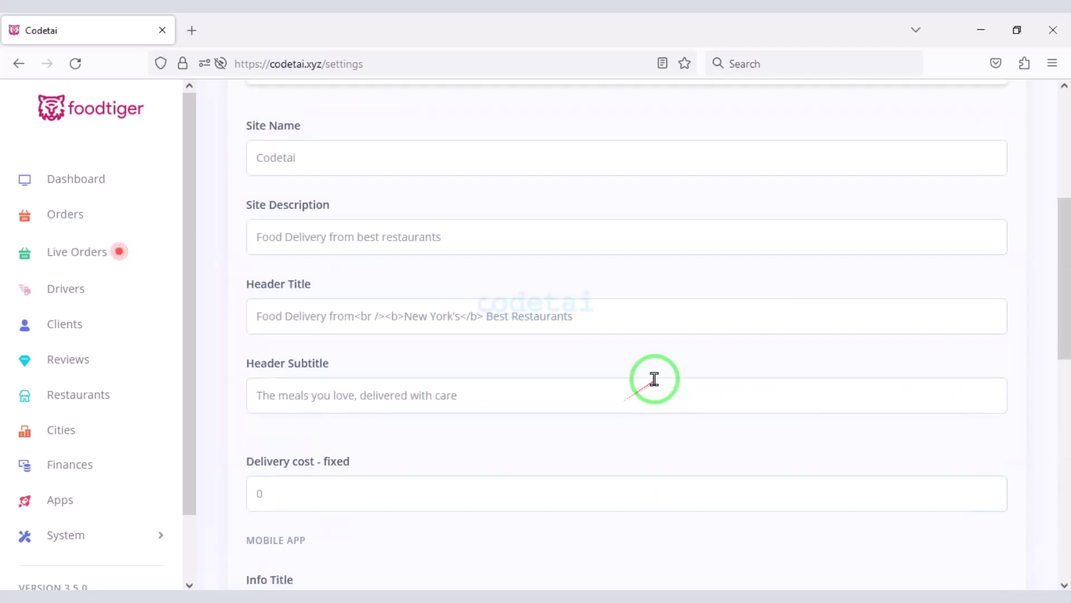
Step: Set the site logo to the logo file from the Codetai > Logo folder in the Images tab
{"action": "left_click", "coordinate": [392, 346]}
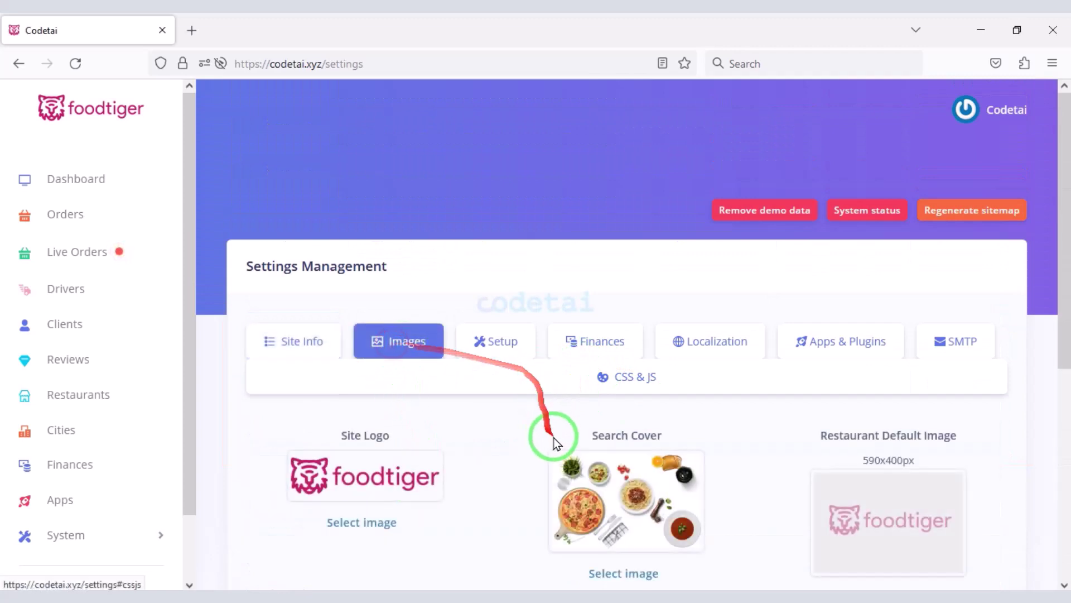
{"action": "scroll", "coordinate": [556, 441], "scroll_direction": "down", "scroll_amount": 4}
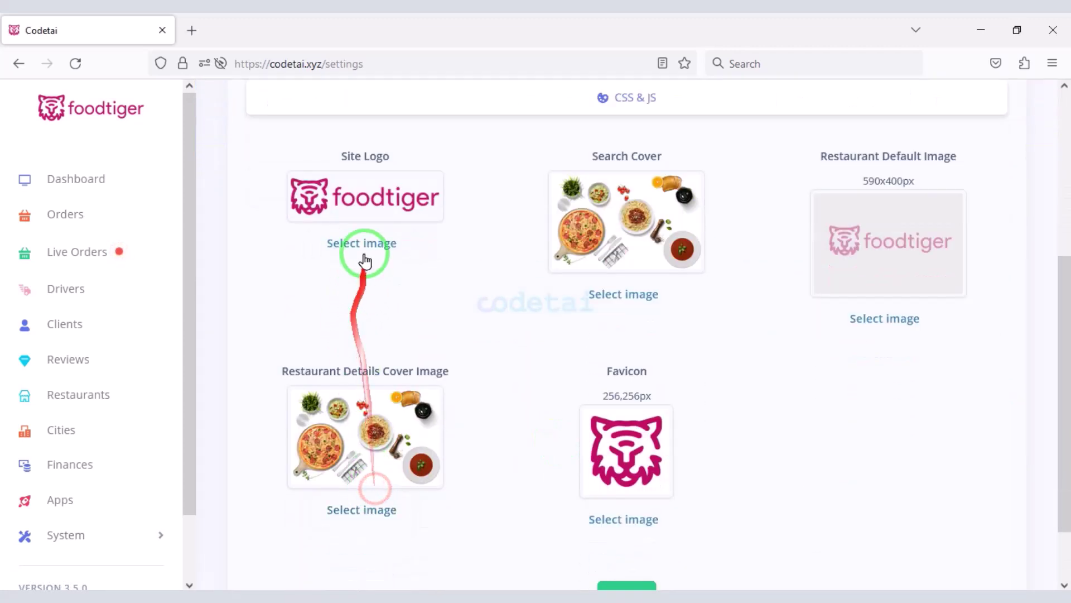
{"action": "left_click", "coordinate": [363, 244]}
{"action": "double_click", "coordinate": [208, 168]}
{"action": "double_click", "coordinate": [214, 144]}
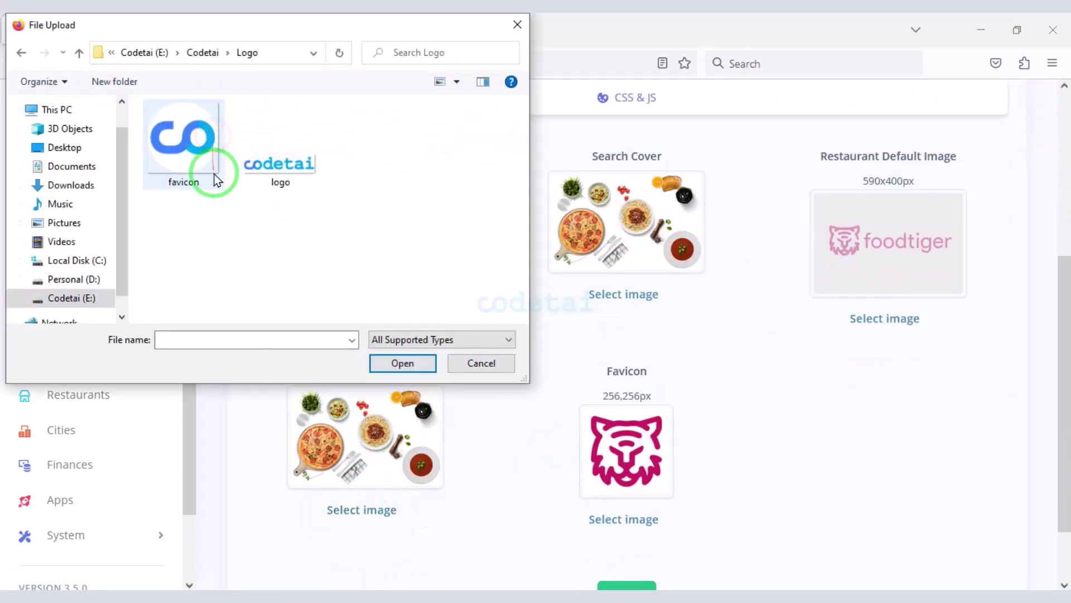
{"action": "double_click", "coordinate": [262, 162]}
Step: Pick the favicon file as the site favicon and review the image settings
{"action": "left_click", "coordinate": [623, 519]}
{"action": "double_click", "coordinate": [210, 160]}
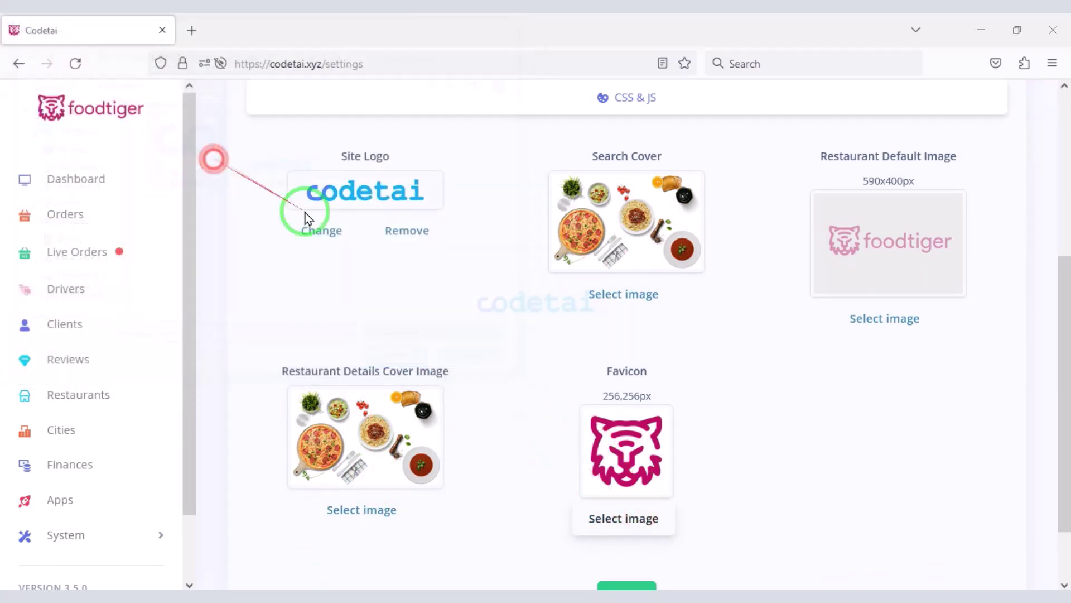
{"action": "scroll", "coordinate": [475, 363], "scroll_direction": "down", "scroll_amount": 2}
{"action": "scroll", "coordinate": [773, 410], "scroll_direction": "up", "scroll_amount": 4}
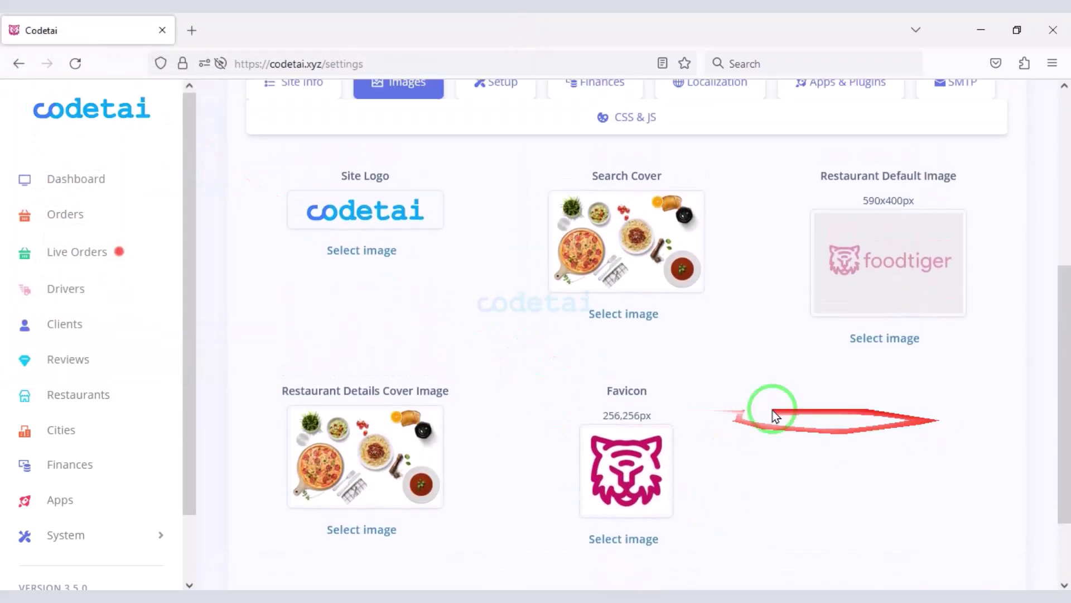
{"action": "scroll", "coordinate": [809, 438], "scroll_direction": "down", "scroll_amount": 1}
{"action": "scroll", "coordinate": [767, 439], "scroll_direction": "down", "scroll_amount": 2}
{"action": "scroll", "coordinate": [772, 447], "scroll_direction": "up", "scroll_amount": 2}
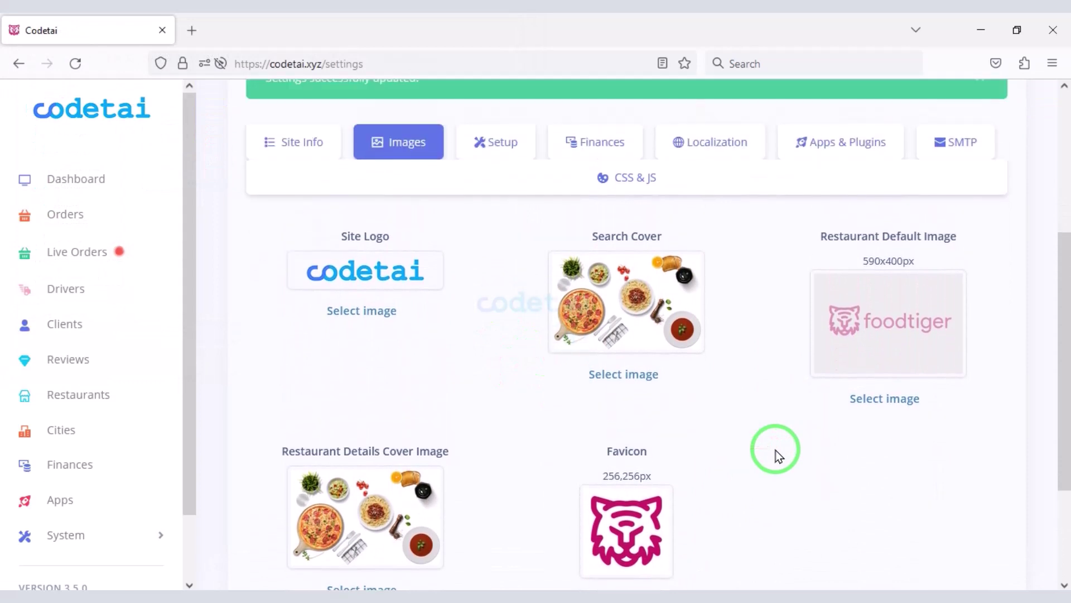
Step: Review the Setup settings, keeping the register vendor link position in the Footer
{"action": "left_click", "coordinate": [486, 166]}
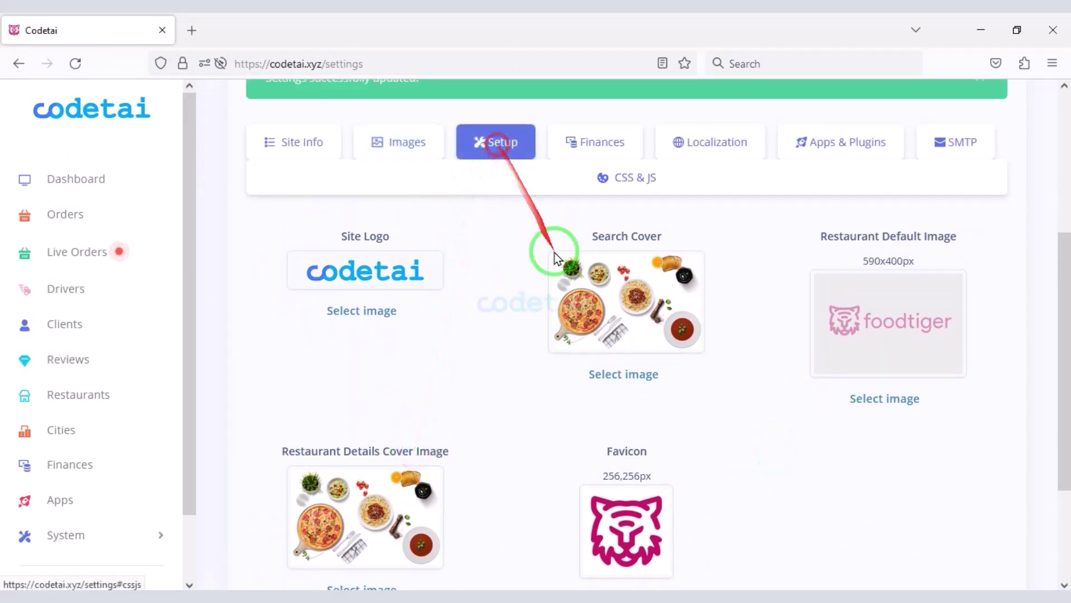
{"action": "scroll", "coordinate": [586, 444], "scroll_direction": "down", "scroll_amount": 3}
{"action": "scroll", "coordinate": [500, 449], "scroll_direction": "down", "scroll_amount": 12}
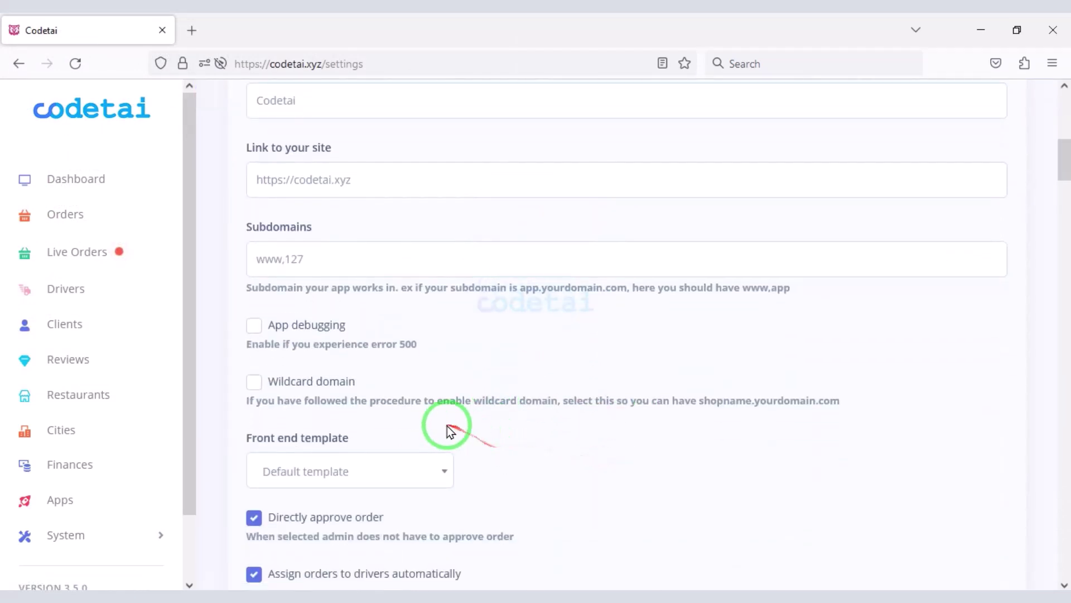
{"action": "scroll", "coordinate": [410, 396], "scroll_direction": "down", "scroll_amount": 15}
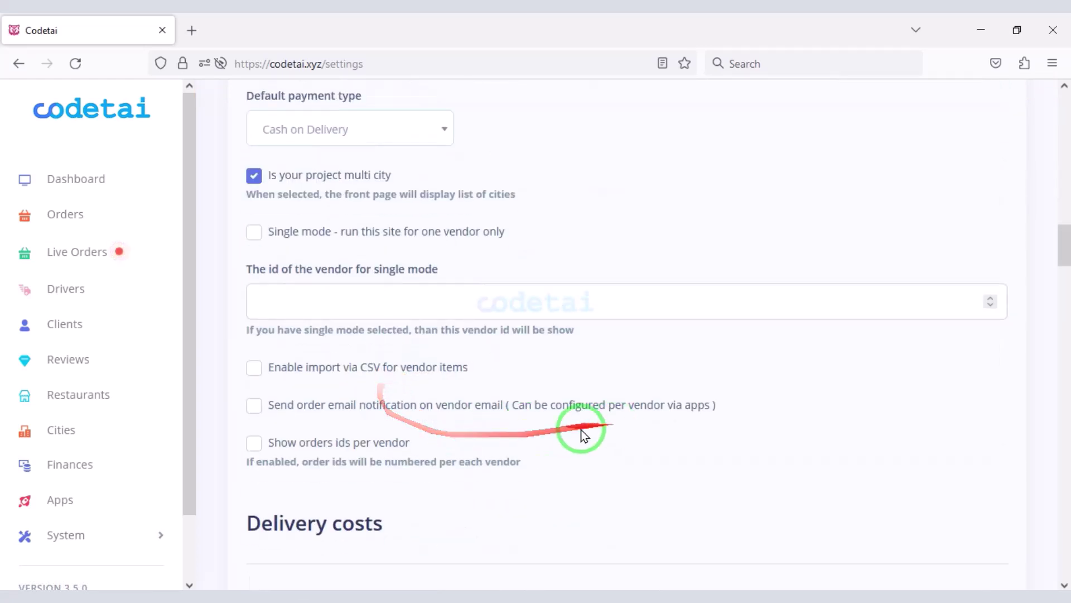
{"action": "scroll", "coordinate": [497, 454], "scroll_direction": "down", "scroll_amount": 15}
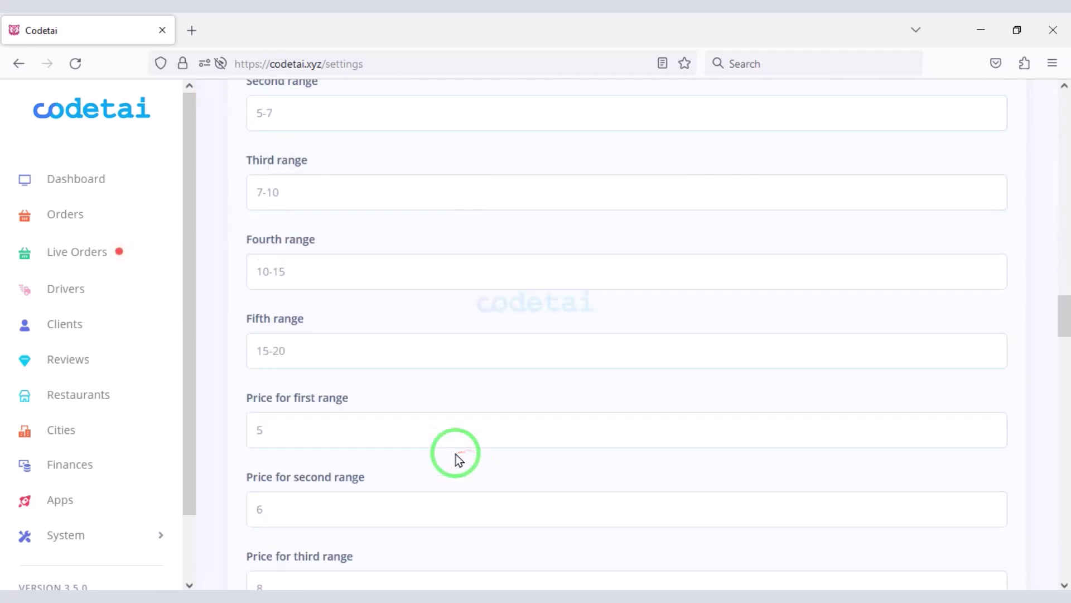
{"action": "scroll", "coordinate": [491, 430], "scroll_direction": "down", "scroll_amount": 10}
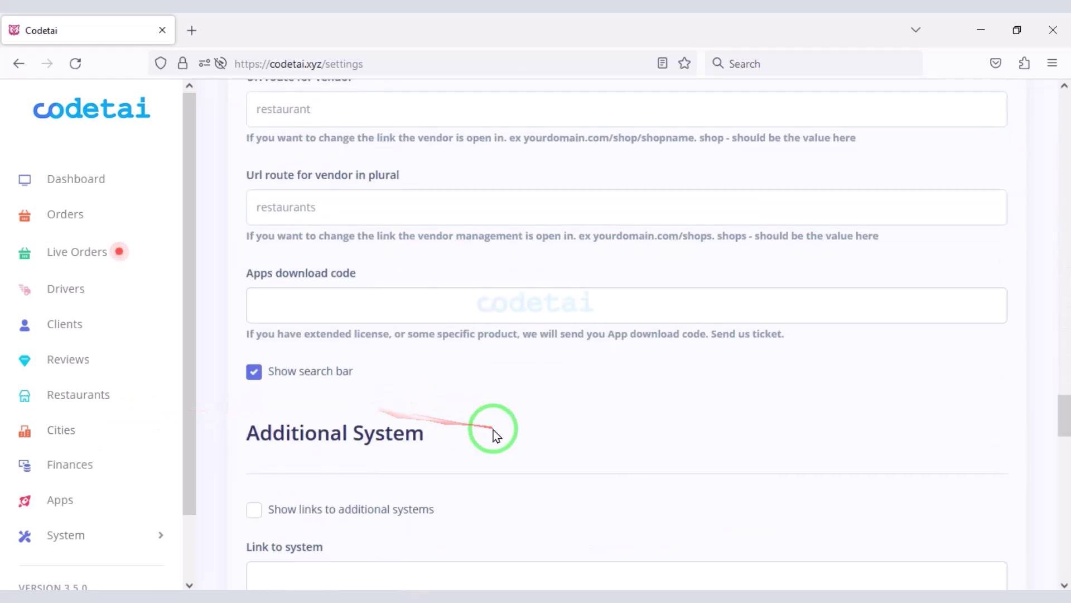
{"action": "scroll", "coordinate": [472, 434], "scroll_direction": "down", "scroll_amount": 4}
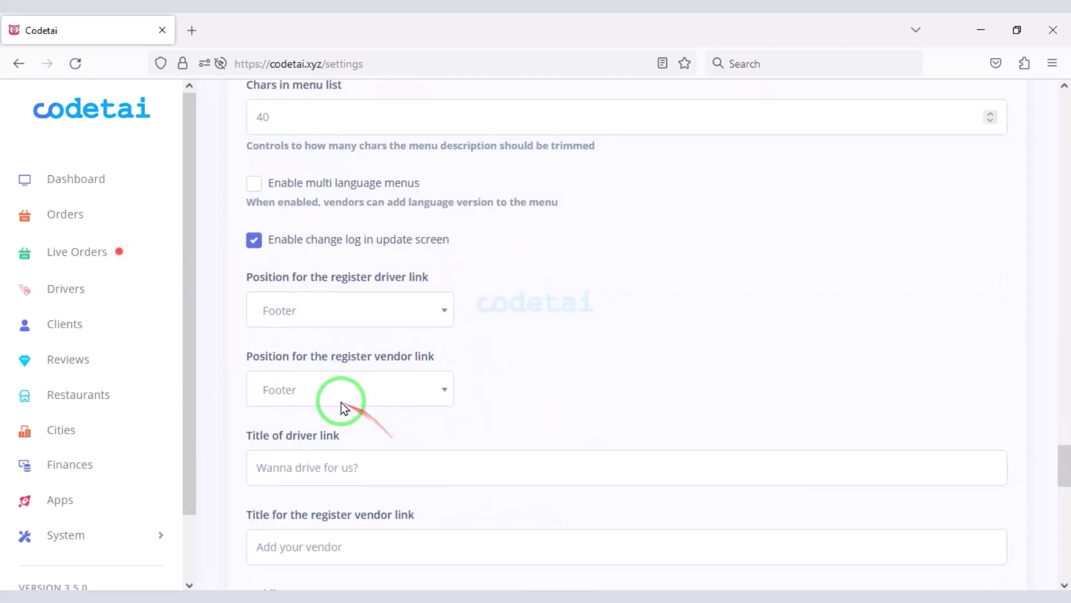
{"action": "left_click", "coordinate": [403, 401]}
{"action": "left_click", "coordinate": [491, 411]}
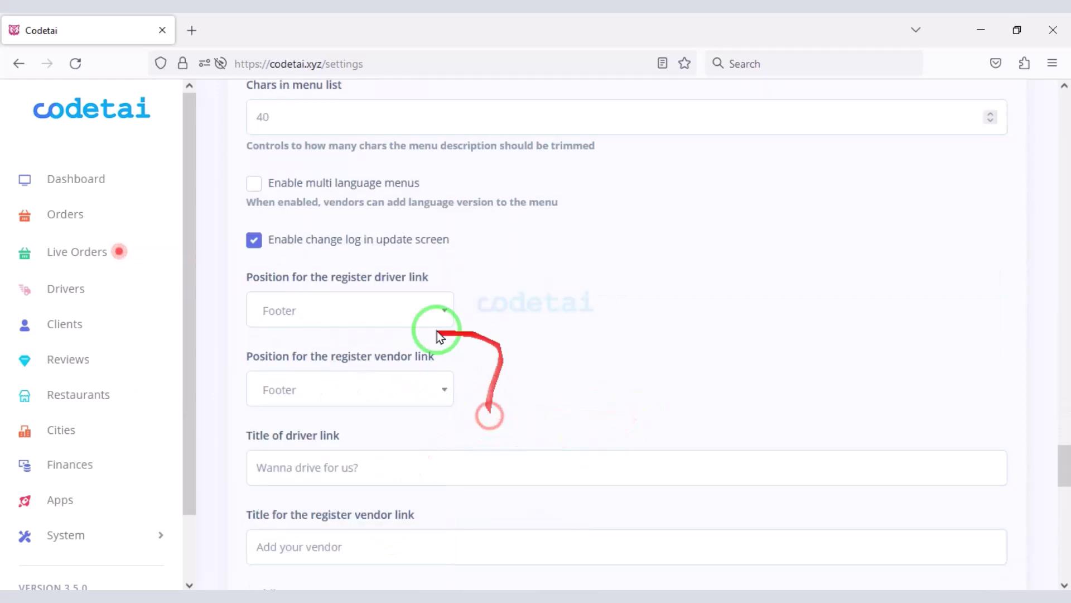
{"action": "scroll", "coordinate": [454, 506], "scroll_direction": "down", "scroll_amount": 5}
{"action": "scroll", "coordinate": [424, 441], "scroll_direction": "down", "scroll_amount": 1}
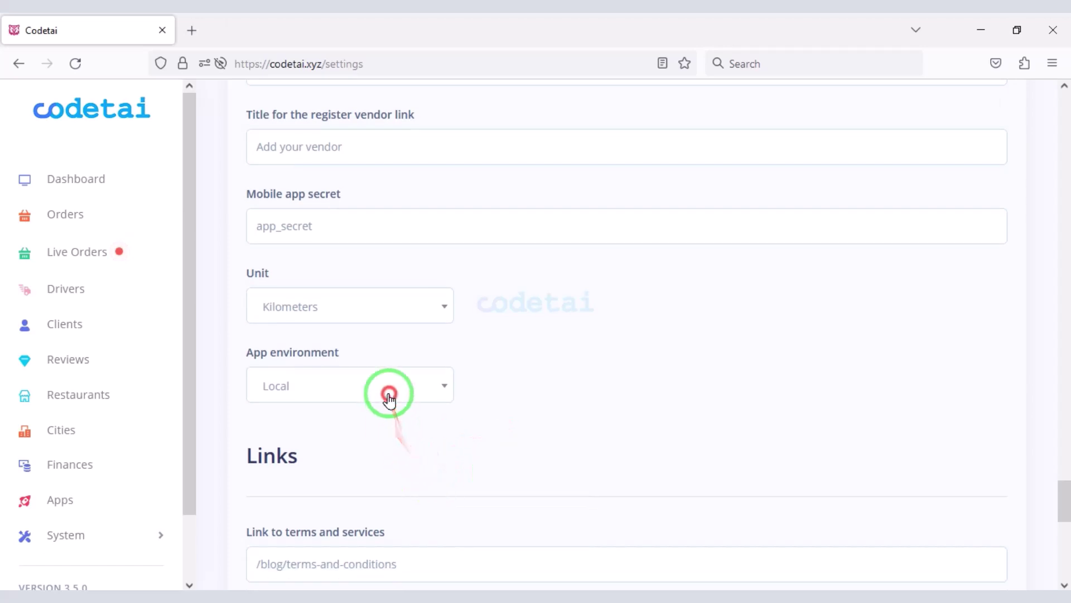
{"action": "scroll", "coordinate": [706, 418], "scroll_direction": "down", "scroll_amount": 10}
{"action": "scroll", "coordinate": [521, 507], "scroll_direction": "up", "scroll_amount": 13}
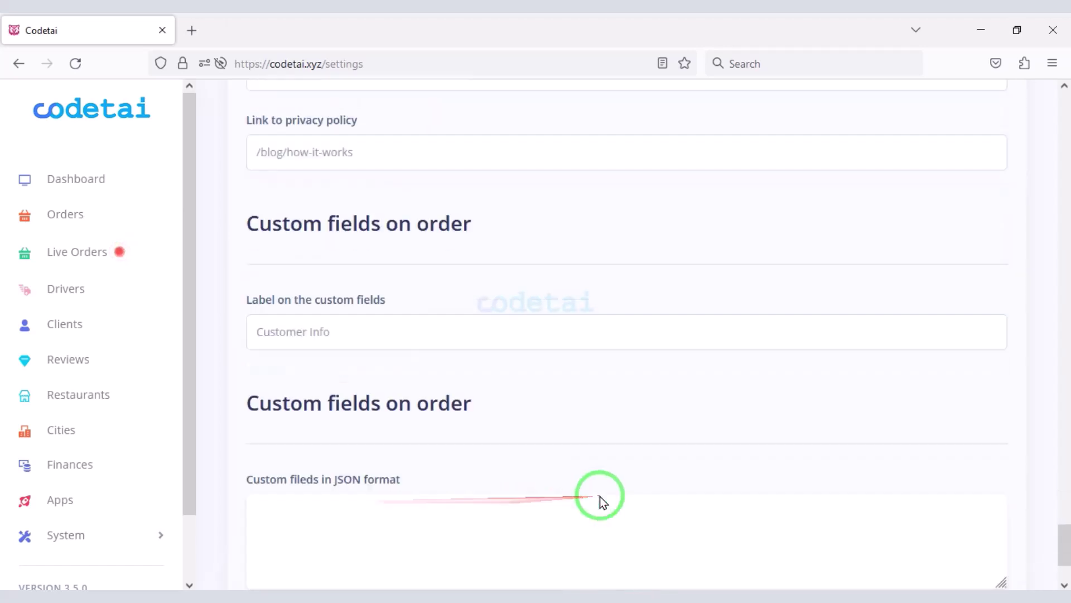
{"action": "scroll", "coordinate": [669, 366], "scroll_direction": "up", "scroll_amount": 15}
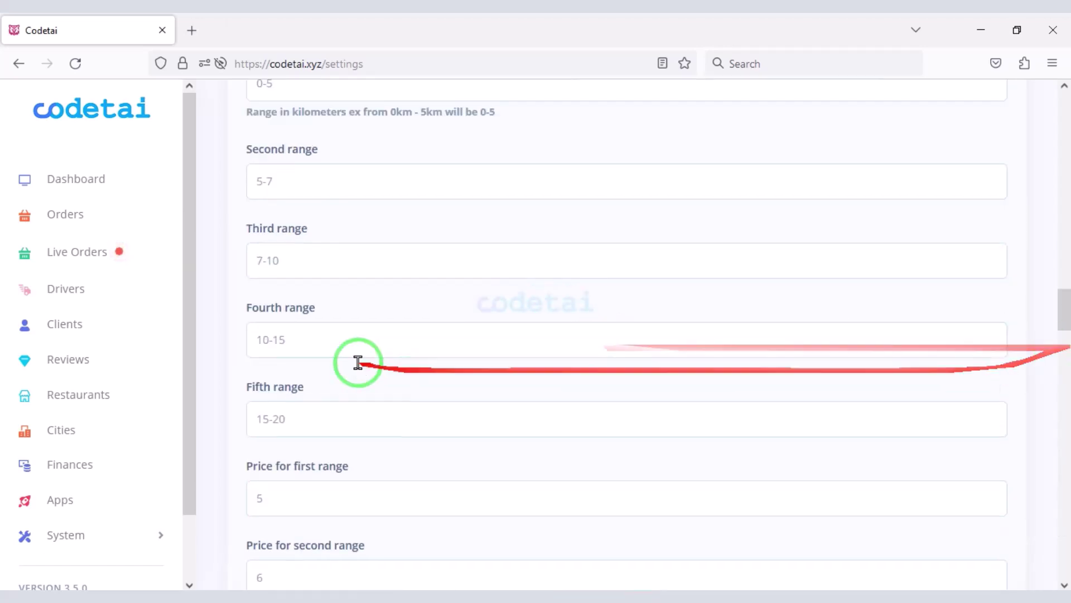
{"action": "scroll", "coordinate": [510, 287], "scroll_direction": "up", "scroll_amount": 15}
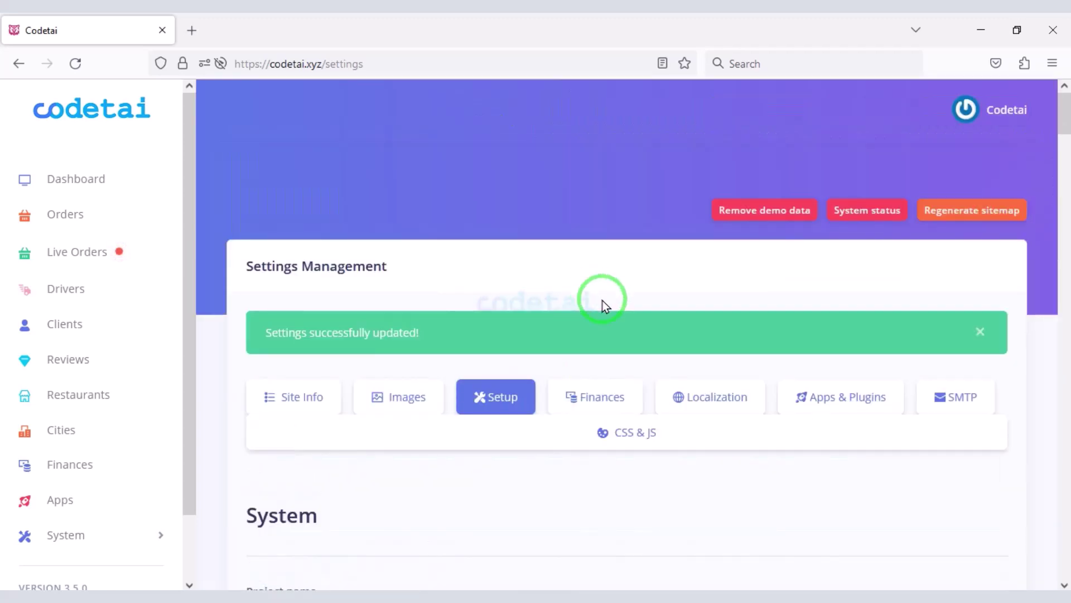
Step: Review the Finances settings and their subscription payment tool choices
{"action": "left_click", "coordinate": [597, 397]}
{"action": "scroll", "coordinate": [381, 382], "scroll_direction": "down", "scroll_amount": 5}
{"action": "left_click", "coordinate": [358, 307]}
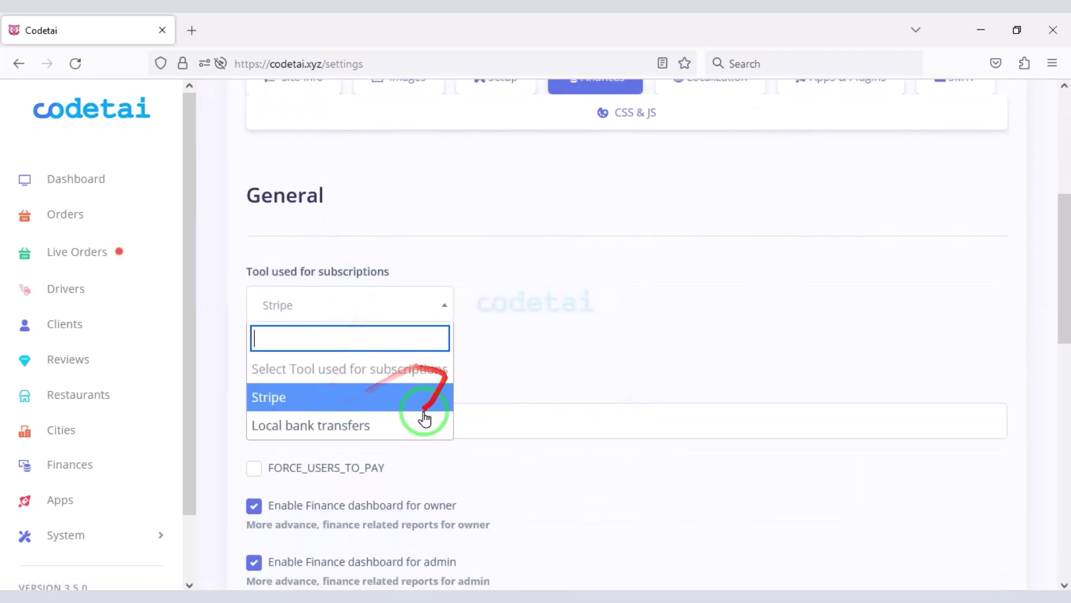
{"action": "scroll", "coordinate": [484, 390], "scroll_direction": "down", "scroll_amount": 12}
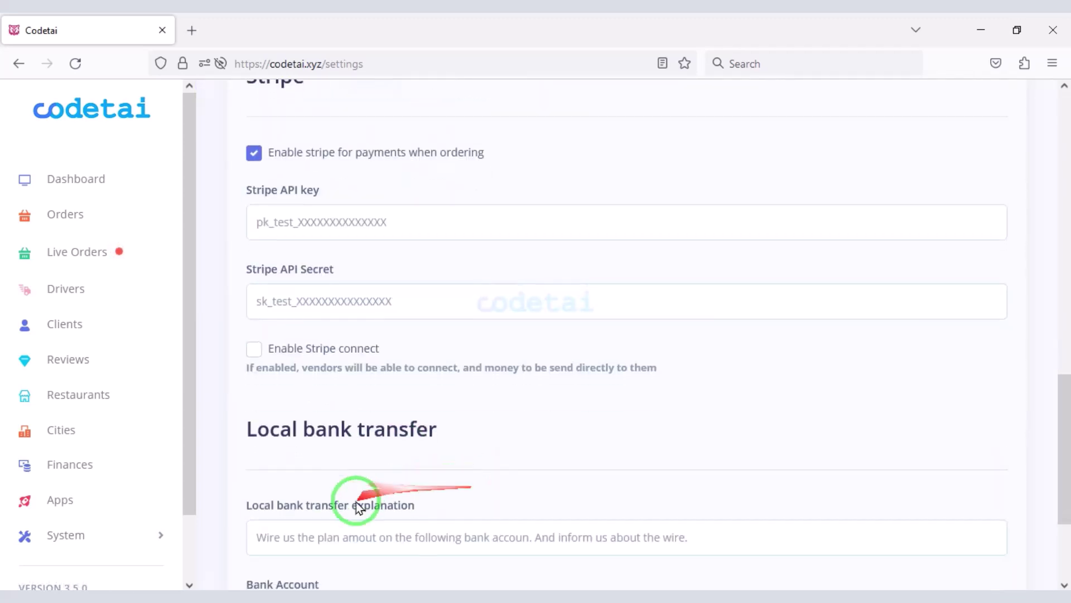
{"action": "scroll", "coordinate": [477, 491], "scroll_direction": "up", "scroll_amount": 15}
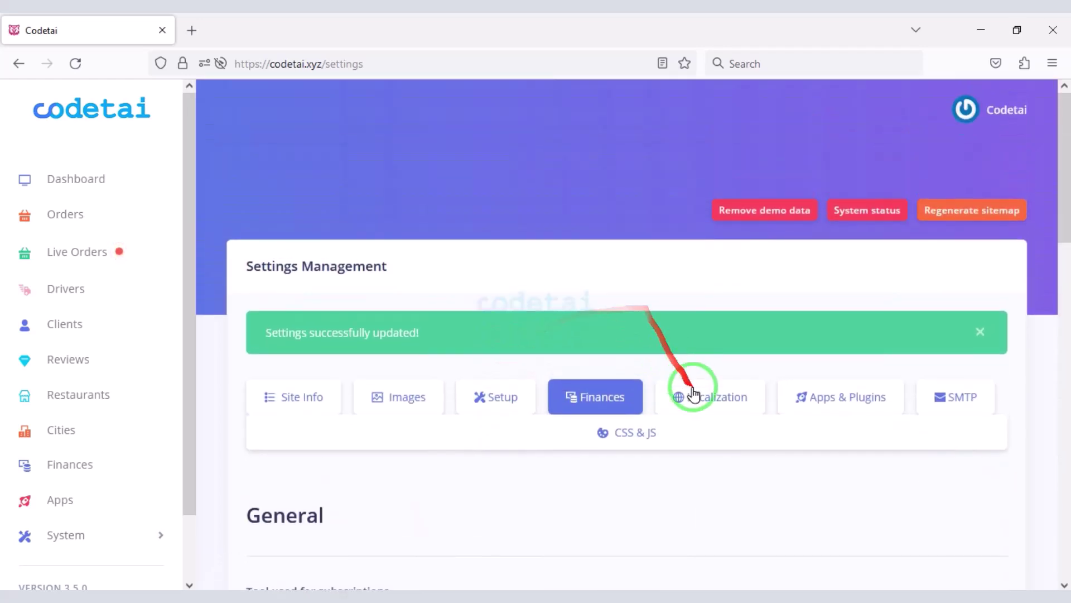
Step: Keep English as default language, with Amsterdam time zone and US Dollar currency, in Localization
{"action": "left_click", "coordinate": [704, 244]}
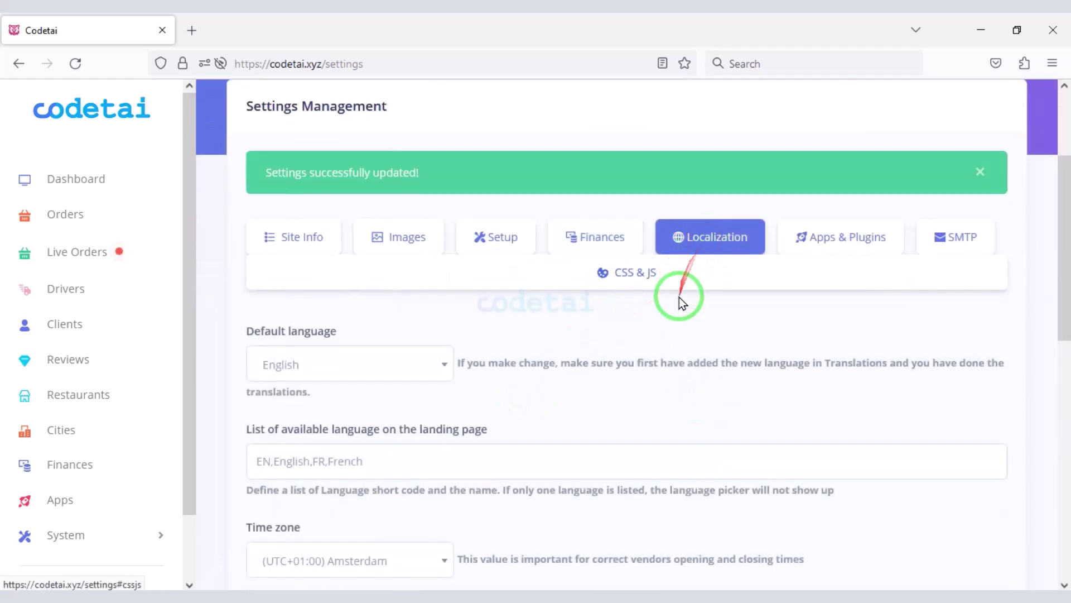
{"action": "scroll", "coordinate": [678, 297], "scroll_direction": "down", "scroll_amount": 3}
{"action": "left_click", "coordinate": [401, 212]}
{"action": "left_click", "coordinate": [471, 279]}
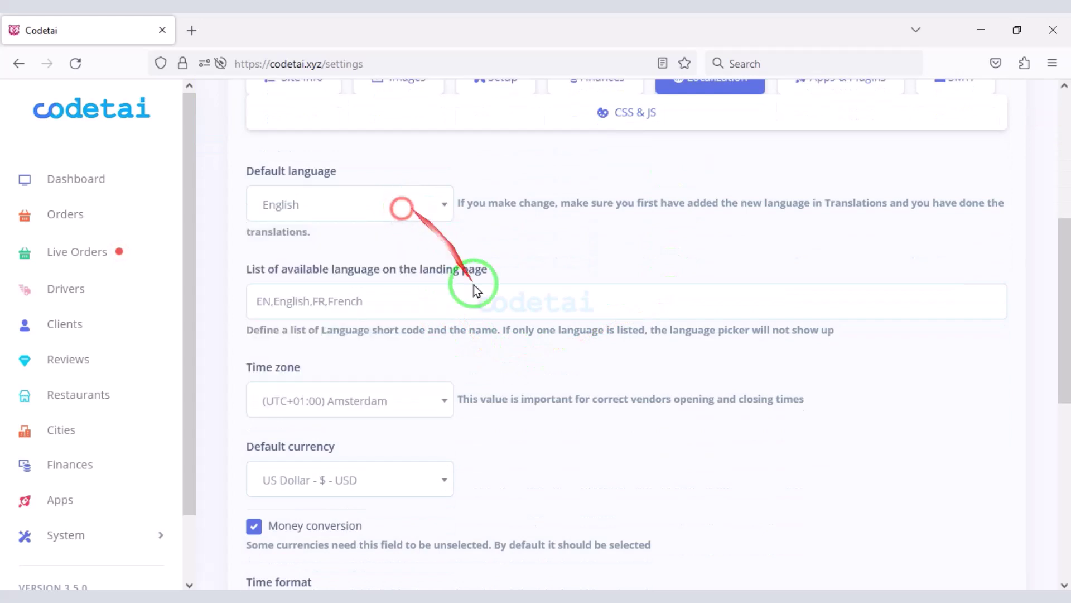
{"action": "scroll", "coordinate": [471, 282], "scroll_direction": "down", "scroll_amount": 6}
{"action": "scroll", "coordinate": [335, 444], "scroll_direction": "down", "scroll_amount": 2}
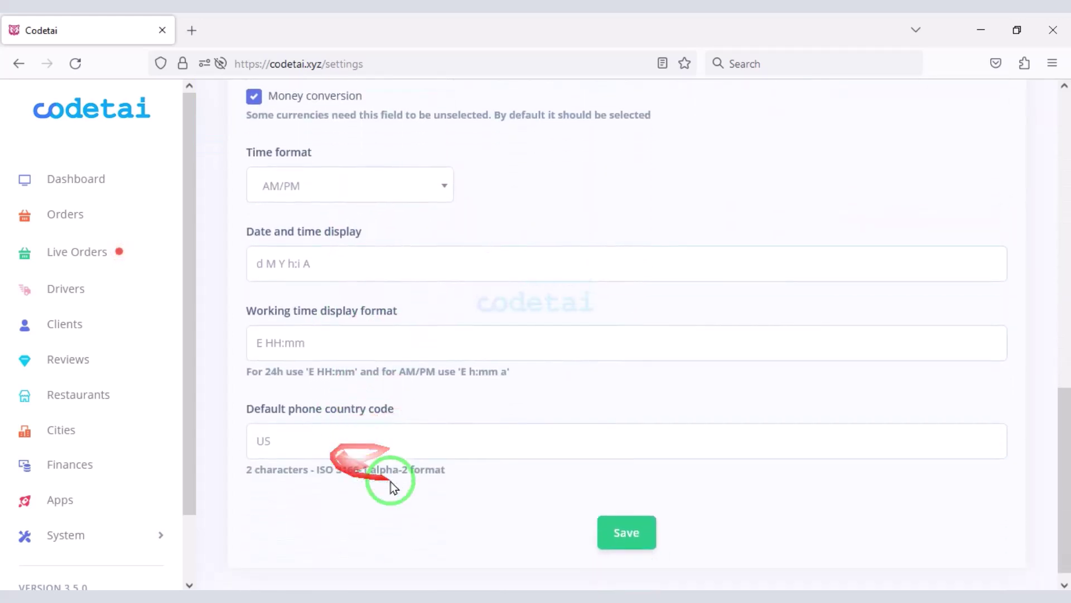
{"action": "scroll", "coordinate": [775, 426], "scroll_direction": "up", "scroll_amount": 4}
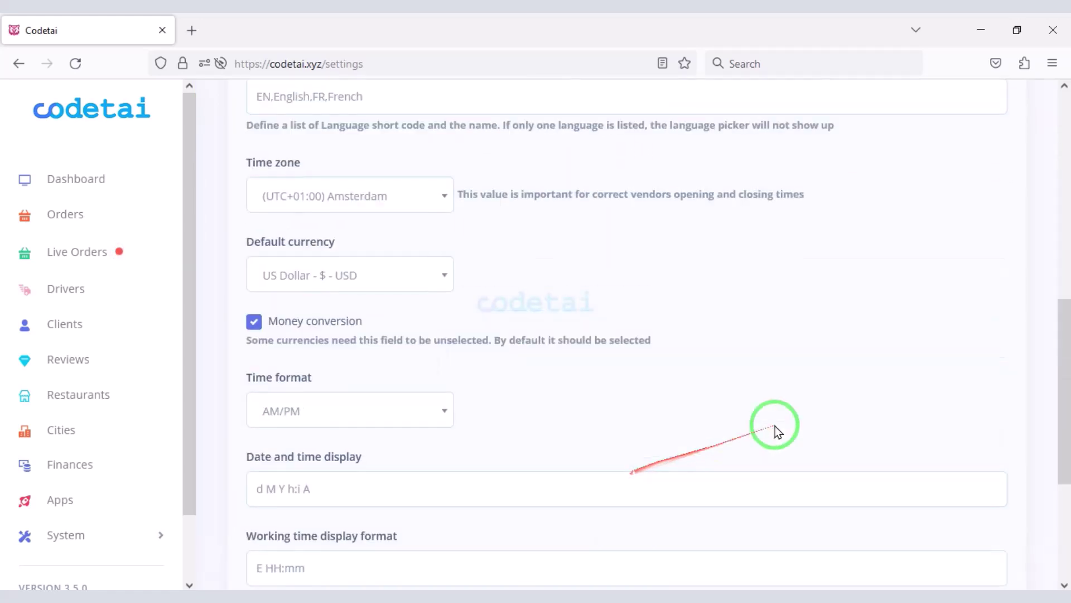
Step: Scroll past the Paystack, Google, Pusher and Cookies settings and save them unchanged
{"action": "left_click", "coordinate": [852, 278]}
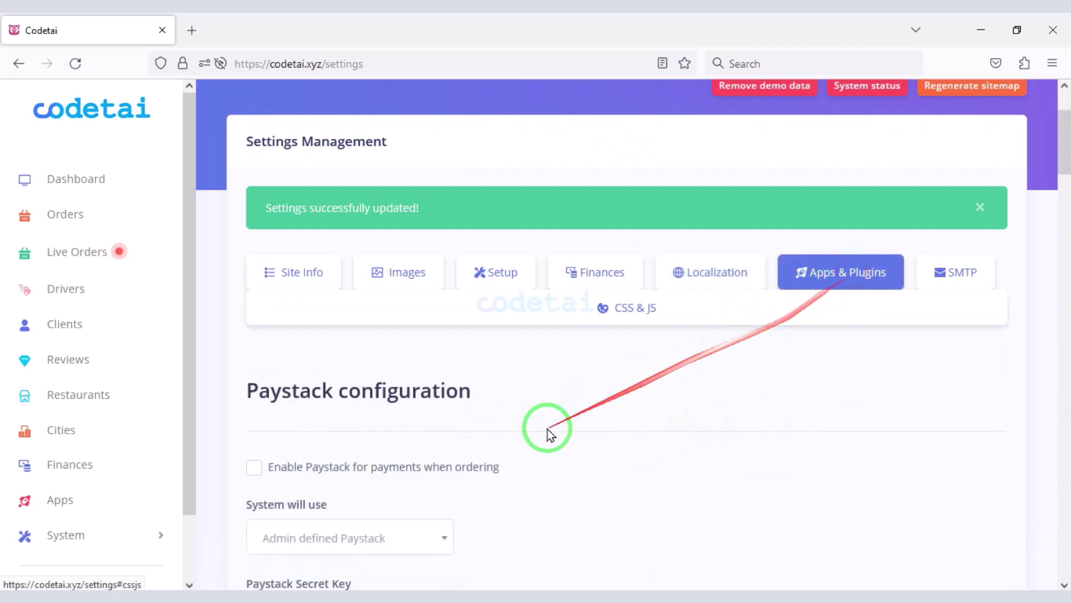
{"action": "scroll", "coordinate": [547, 430], "scroll_direction": "down", "scroll_amount": 4}
{"action": "scroll", "coordinate": [354, 473], "scroll_direction": "down", "scroll_amount": 5}
{"action": "scroll", "coordinate": [453, 472], "scroll_direction": "down", "scroll_amount": 9}
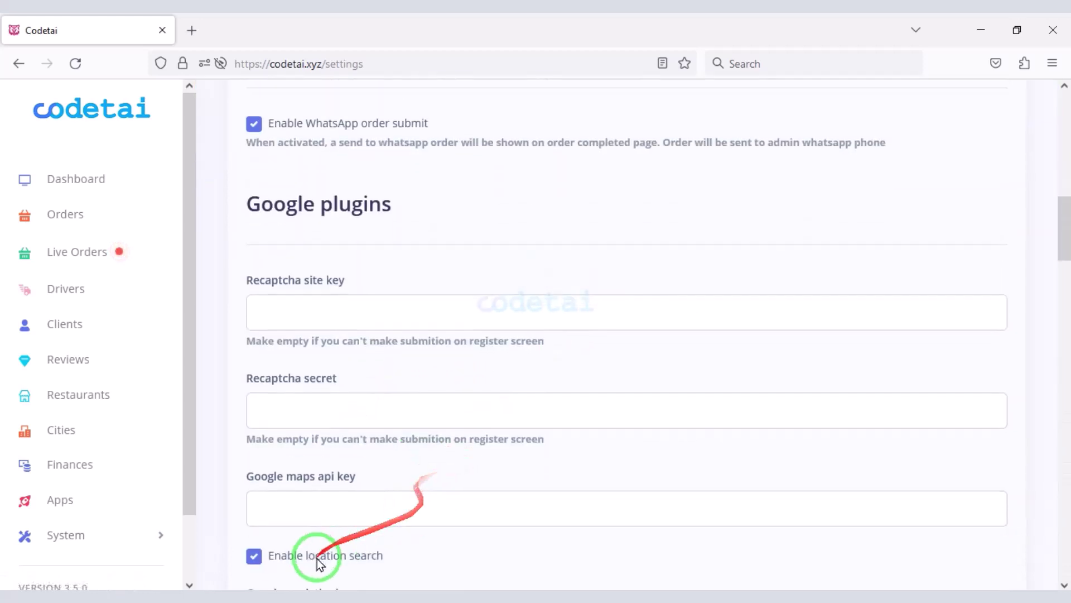
{"action": "scroll", "coordinate": [446, 536], "scroll_direction": "down", "scroll_amount": 15}
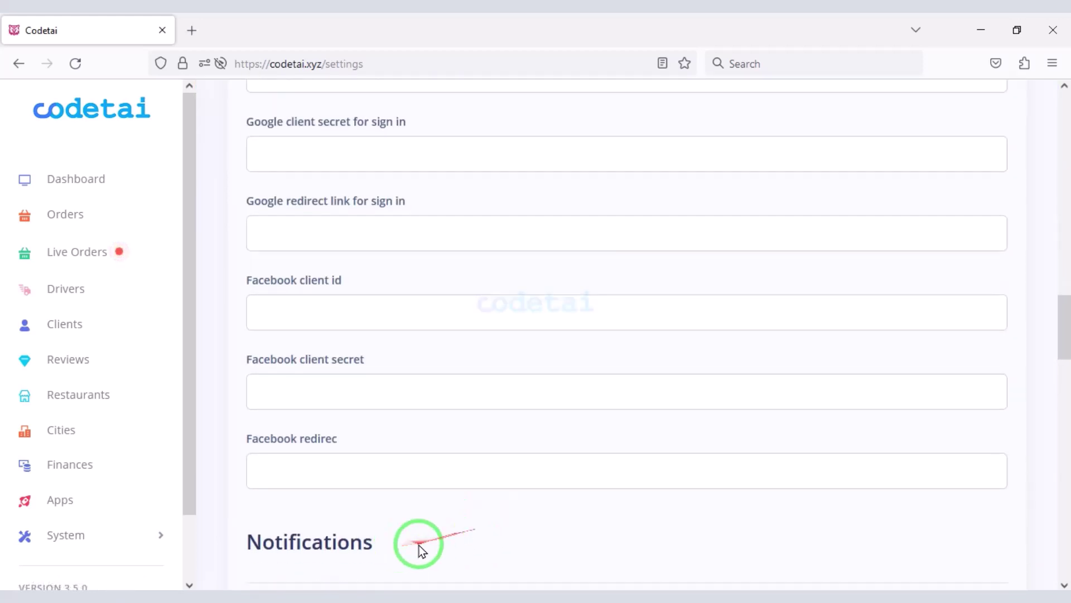
{"action": "scroll", "coordinate": [450, 524], "scroll_direction": "down", "scroll_amount": 13}
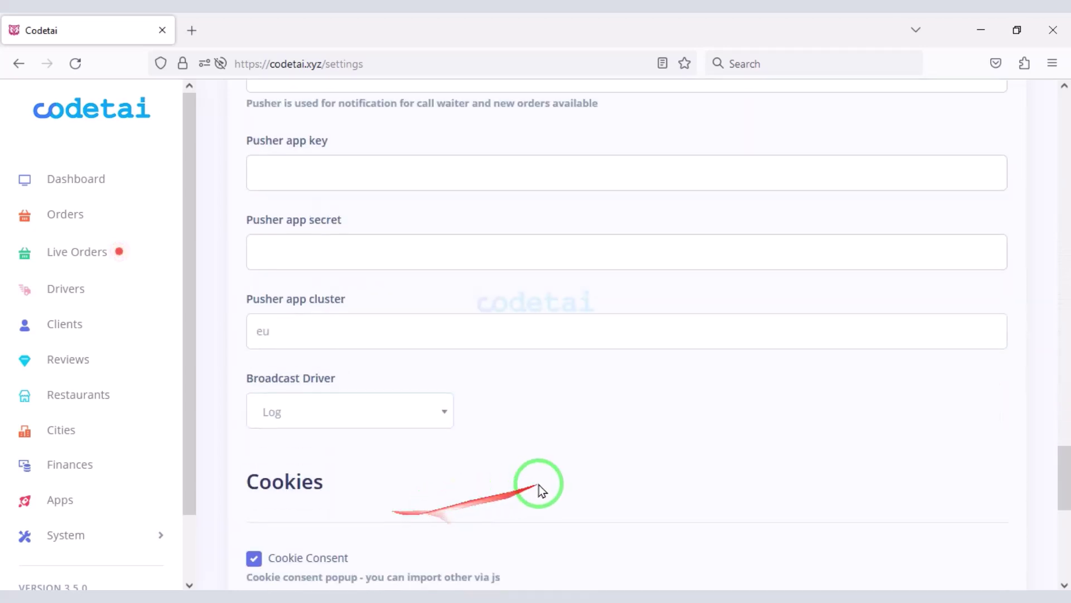
{"action": "left_click", "coordinate": [622, 535]}
{"action": "scroll", "coordinate": [578, 333], "scroll_direction": "up", "scroll_amount": 6}
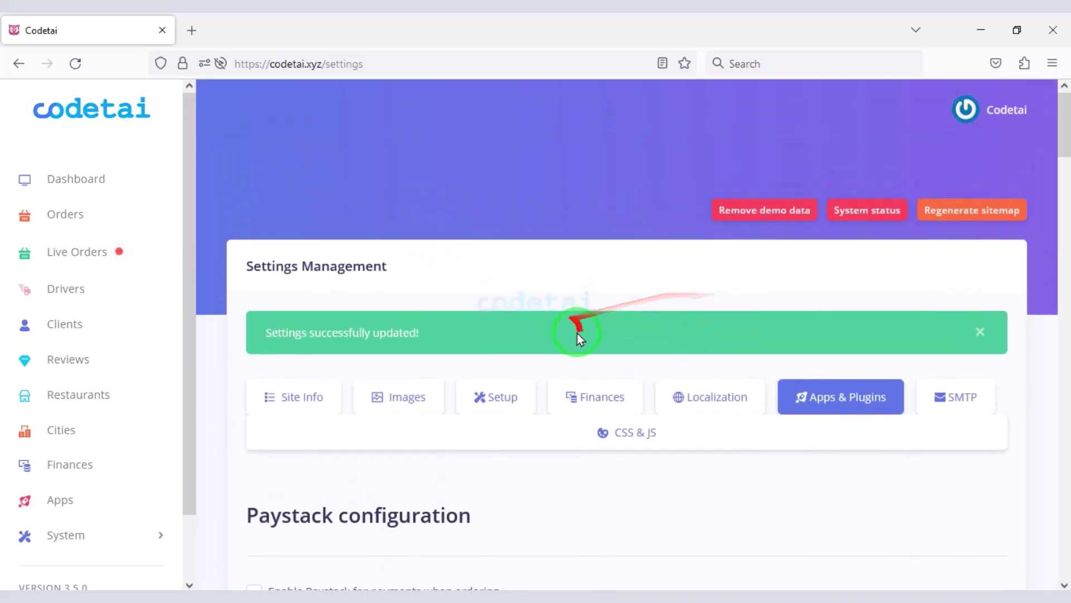
Step: From the SMTP settings, go to Hostinger's codetai.xyz email accounts and start a new account
{"action": "left_click", "coordinate": [957, 391]}
{"action": "scroll", "coordinate": [778, 502], "scroll_direction": "down", "scroll_amount": 7}
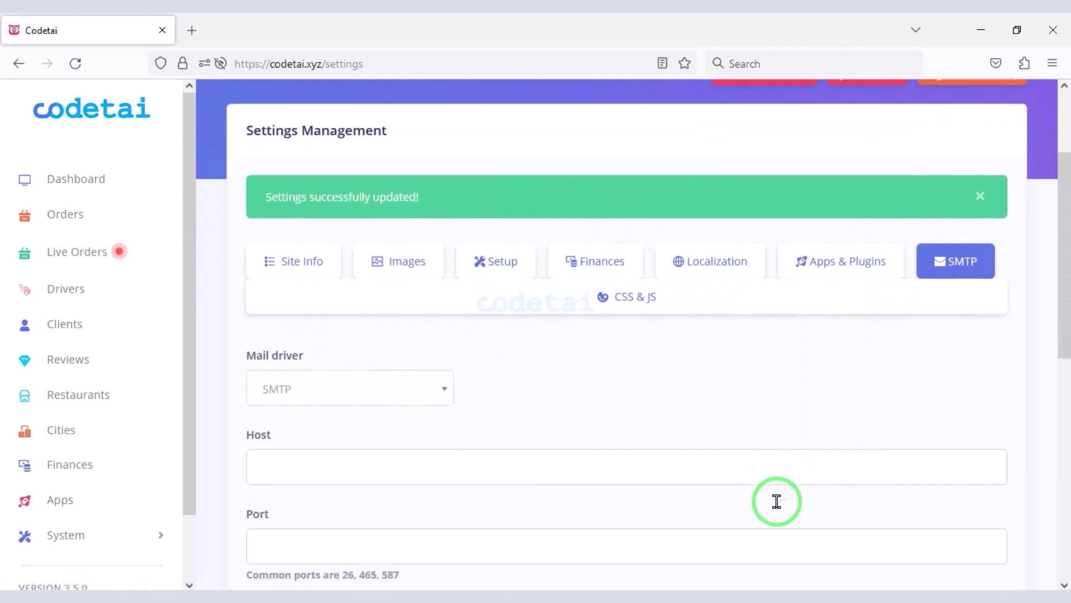
{"action": "scroll", "coordinate": [778, 503], "scroll_direction": "up", "scroll_amount": 1}
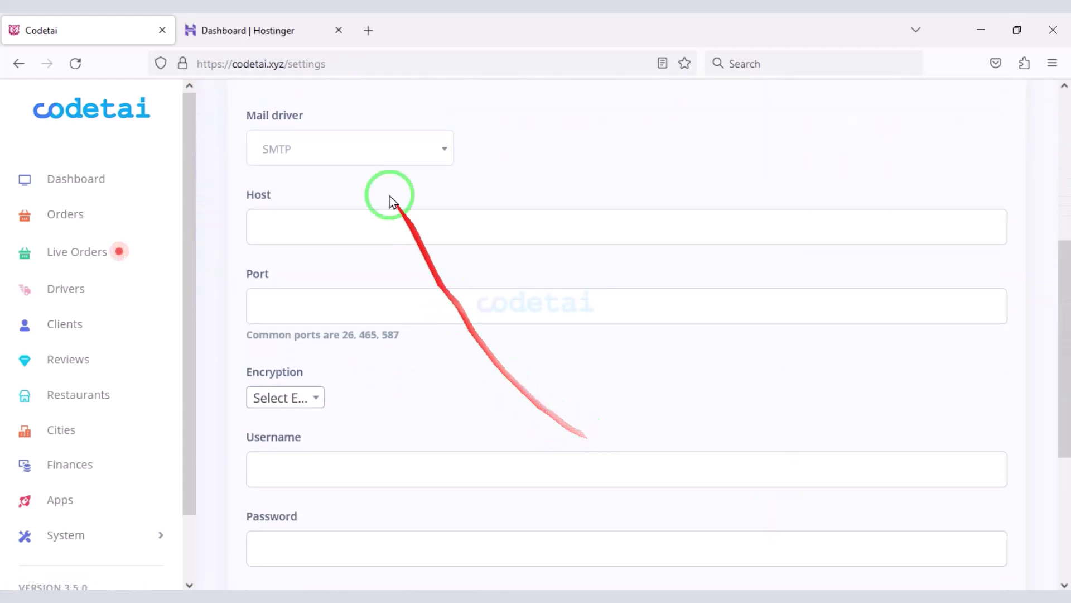
{"action": "left_click", "coordinate": [300, 23]}
{"action": "scroll", "coordinate": [465, 312], "scroll_direction": "down", "scroll_amount": 3}
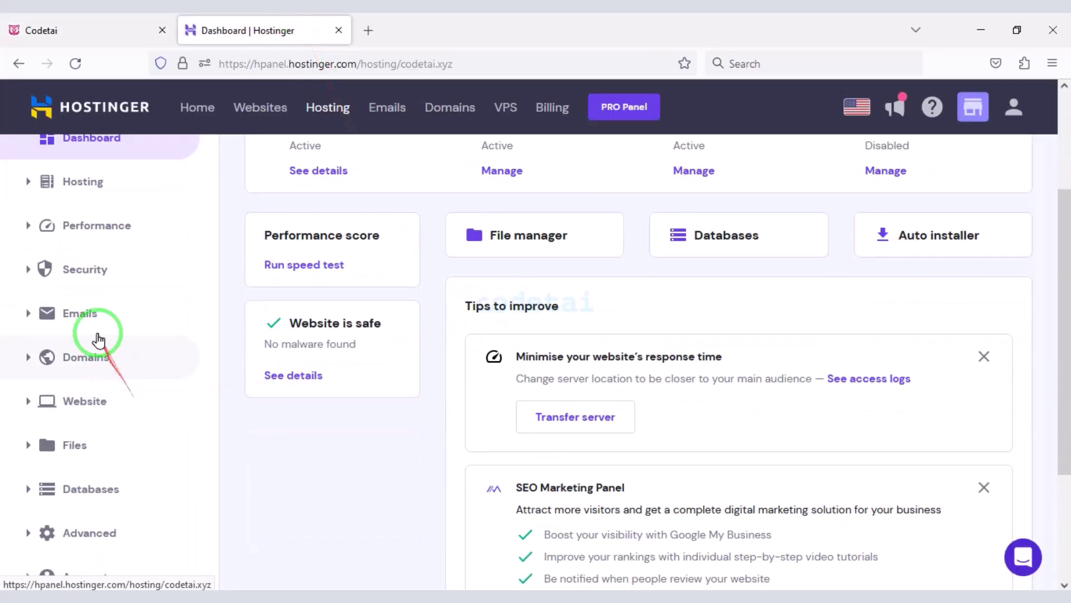
{"action": "left_click", "coordinate": [92, 323]}
{"action": "left_click", "coordinate": [218, 264]}
{"action": "left_click", "coordinate": [489, 449]}
{"action": "scroll", "coordinate": [489, 449], "scroll_direction": "down", "scroll_amount": 3}
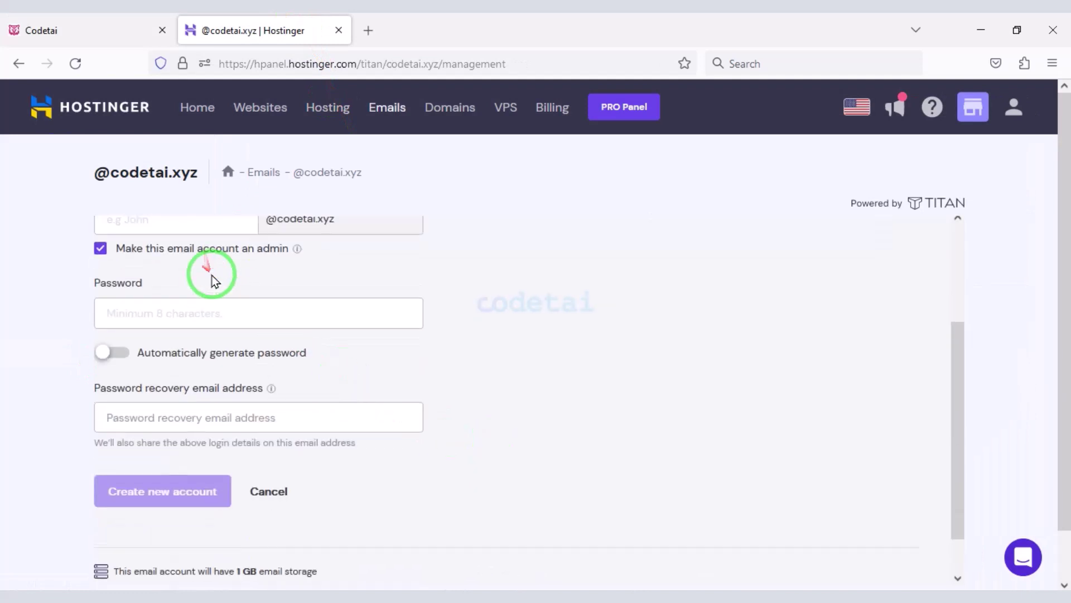
{"action": "scroll", "coordinate": [210, 276], "scroll_direction": "up", "scroll_amount": 1}
Step: Name the mailbox, auto-generate and copy its password, add a recovery email, and create it
{"action": "left_click", "coordinate": [212, 290]}
{"action": "left_click", "coordinate": [112, 417]}
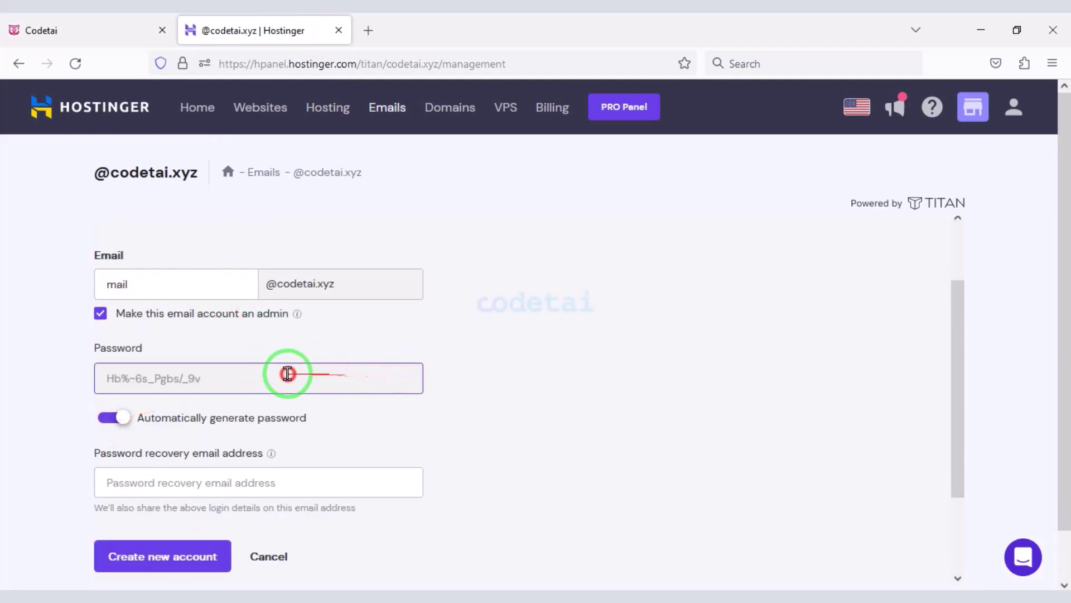
{"action": "triple_click", "coordinate": [288, 373]}
{"action": "right_click", "coordinate": [131, 373]}
{"action": "left_click", "coordinate": [178, 167]}
{"action": "left_click", "coordinate": [67, 30]}
{"action": "scroll", "coordinate": [339, 272], "scroll_direction": "down", "scroll_amount": 3}
{"action": "right_click", "coordinate": [317, 357]}
{"action": "left_click", "coordinate": [223, 28]}
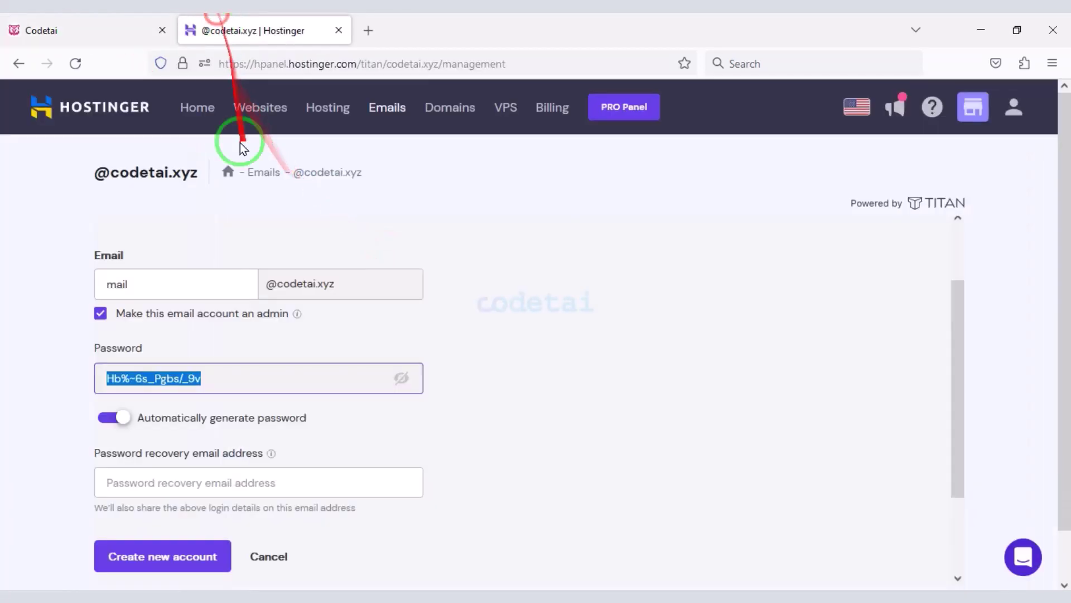
{"action": "scroll", "coordinate": [238, 390], "scroll_direction": "down", "scroll_amount": 2}
{"action": "left_click", "coordinate": [235, 398]}
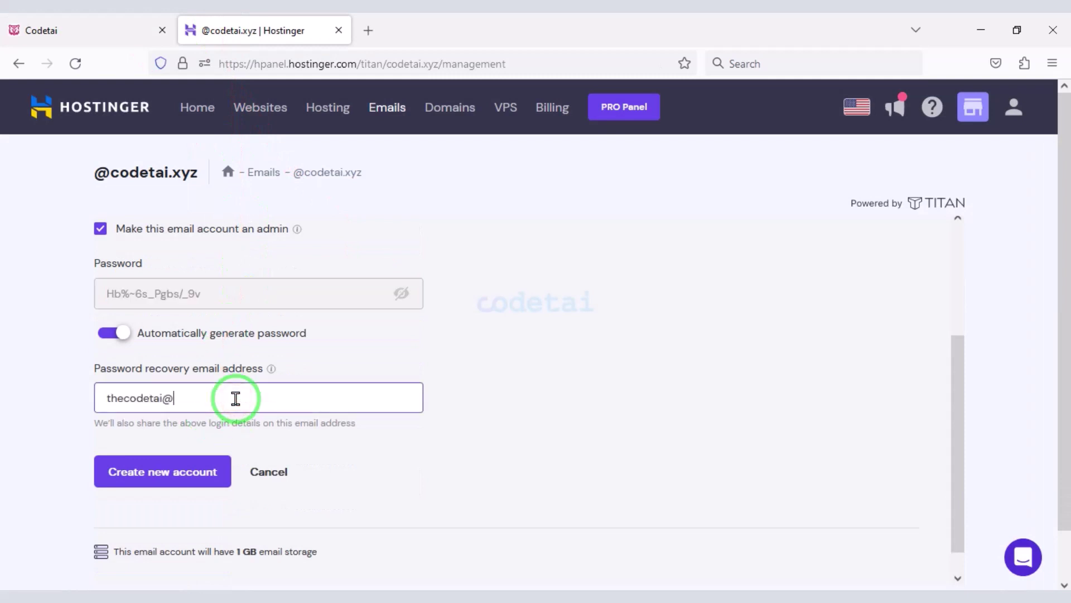
{"action": "left_click", "coordinate": [228, 468]}
Step: Copy the outgoing server smtp.titan.email from Hostinger into the SMTP Host field
{"action": "left_click", "coordinate": [67, 31]}
{"action": "left_click", "coordinate": [326, 315]}
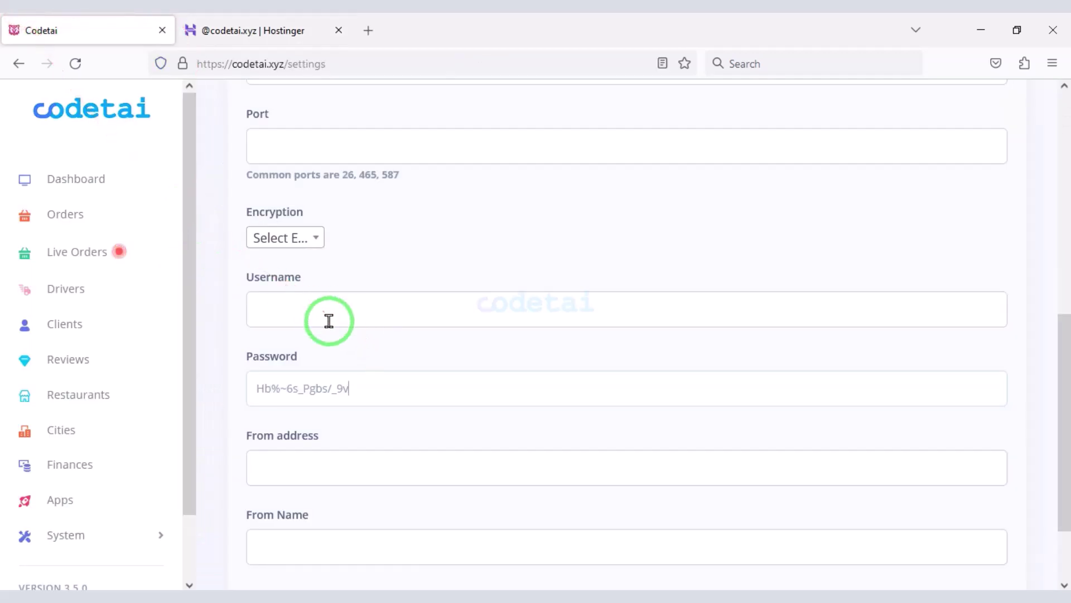
{"action": "left_click", "coordinate": [212, 20]}
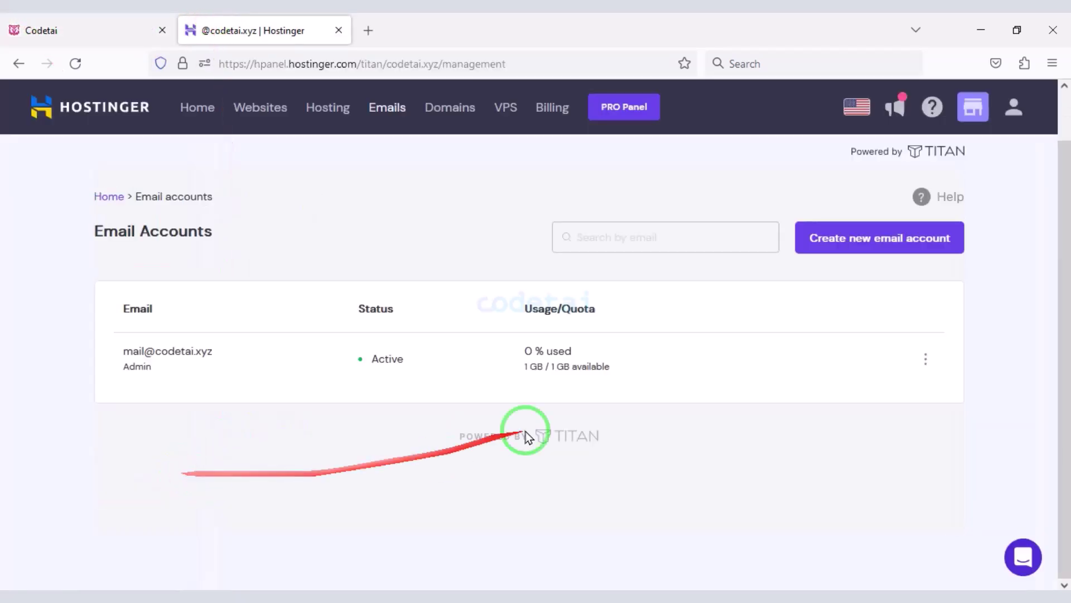
{"action": "left_click", "coordinate": [889, 304]}
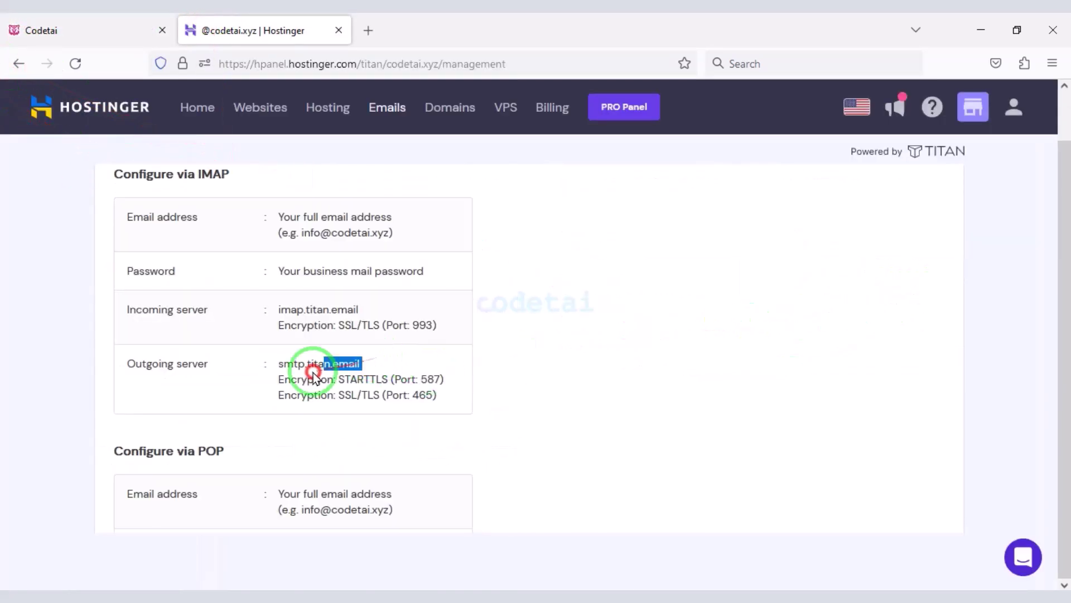
{"action": "left_click_drag", "start_coordinate": [315, 377], "coordinate": [279, 363]}
{"action": "right_click", "coordinate": [301, 363]}
{"action": "left_click", "coordinate": [335, 177]}
{"action": "left_click", "coordinate": [67, 30]}
{"action": "scroll", "coordinate": [319, 342], "scroll_direction": "down", "scroll_amount": 2}
{"action": "scroll", "coordinate": [330, 223], "scroll_direction": "up", "scroll_amount": 4}
{"action": "left_click", "coordinate": [331, 215]}
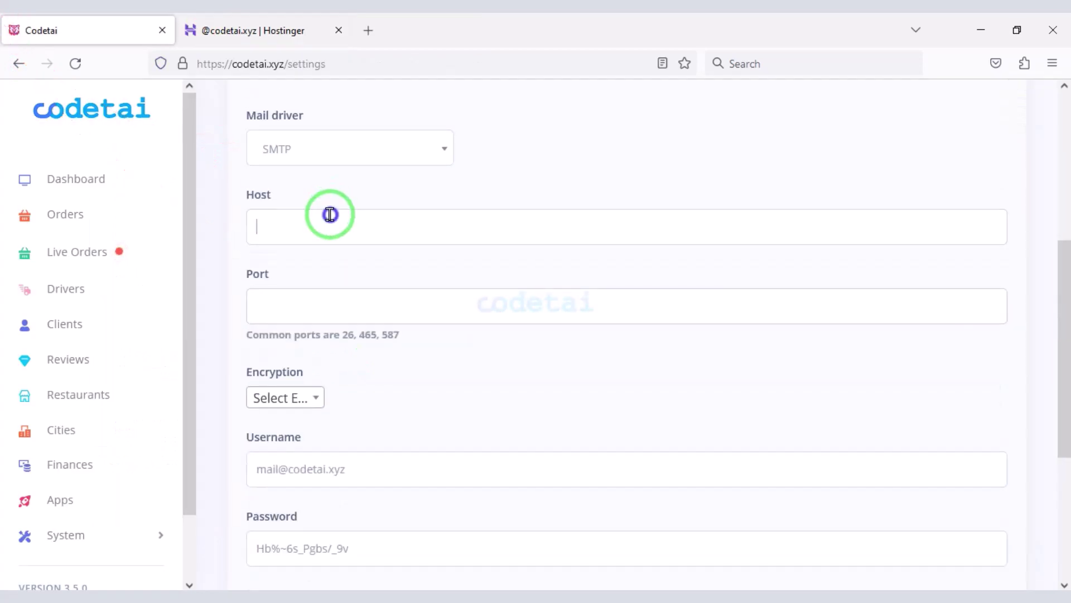
Step: Enter port 465, choose SSL encryption, fill username and sender name Codetai, and save
{"action": "left_click", "coordinate": [248, 22]}
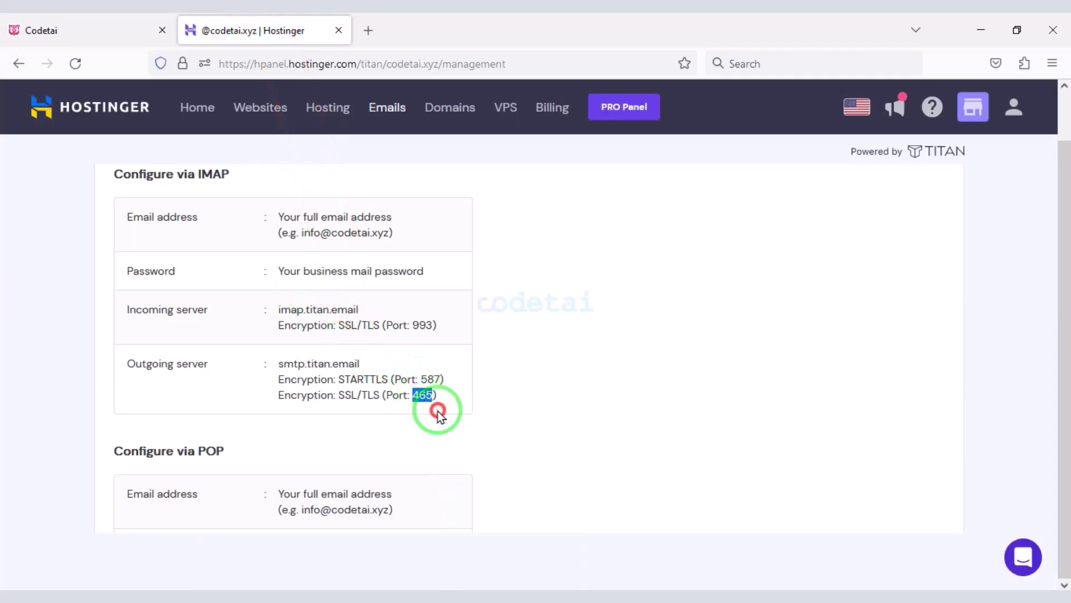
{"action": "left_click", "coordinate": [67, 30]}
{"action": "right_click", "coordinate": [313, 304]}
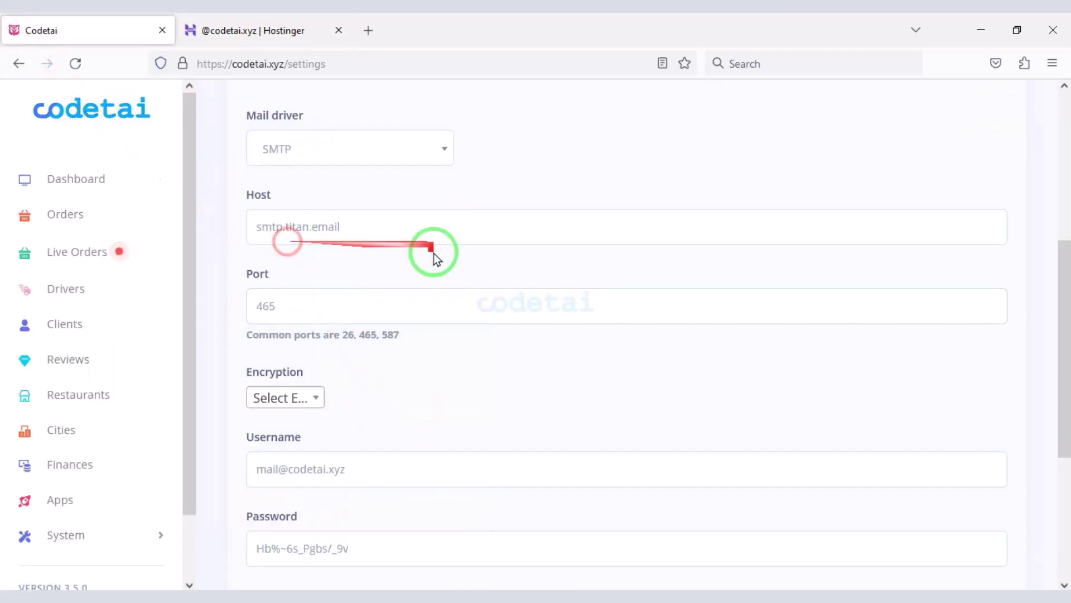
{"action": "scroll", "coordinate": [299, 257], "scroll_direction": "down", "scroll_amount": 3}
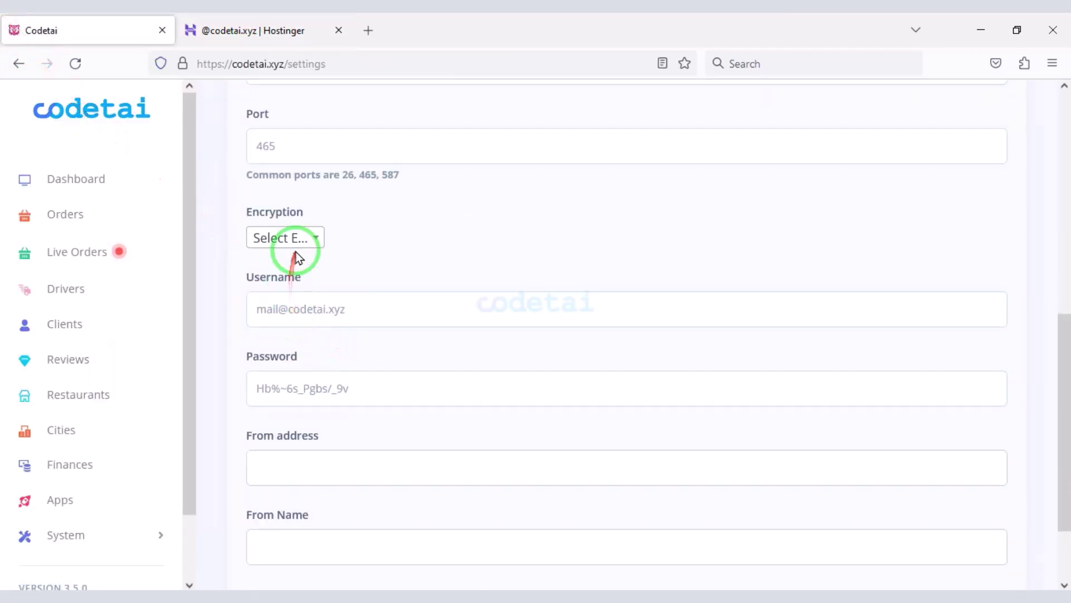
{"action": "scroll", "coordinate": [287, 403], "scroll_direction": "down", "scroll_amount": 3}
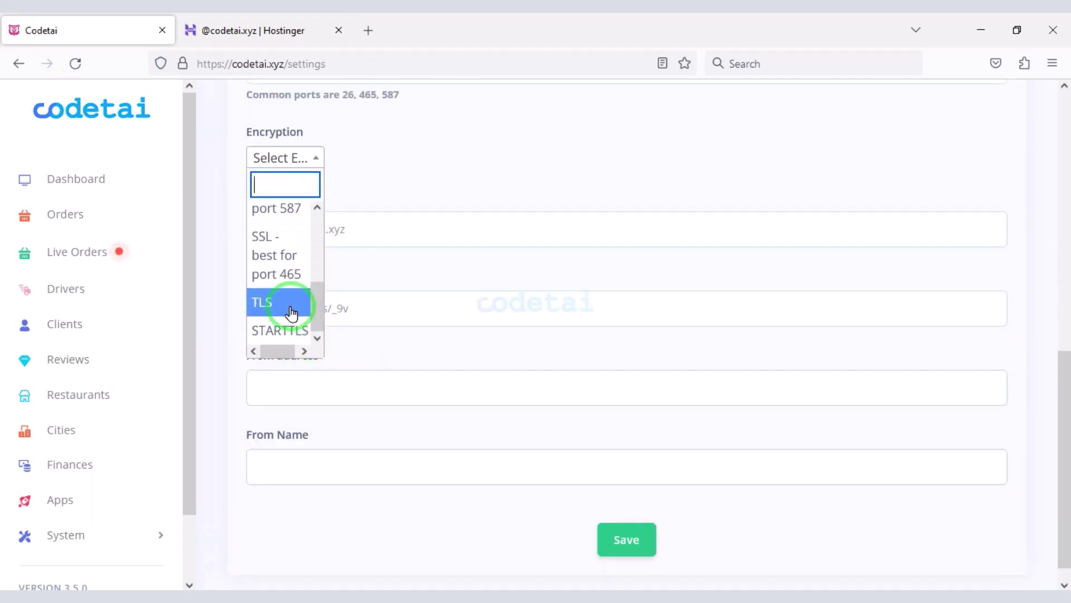
{"action": "scroll", "coordinate": [369, 352], "scroll_direction": "up", "scroll_amount": 1}
{"action": "left_click_drag", "start_coordinate": [352, 287], "coordinate": [240, 286]}
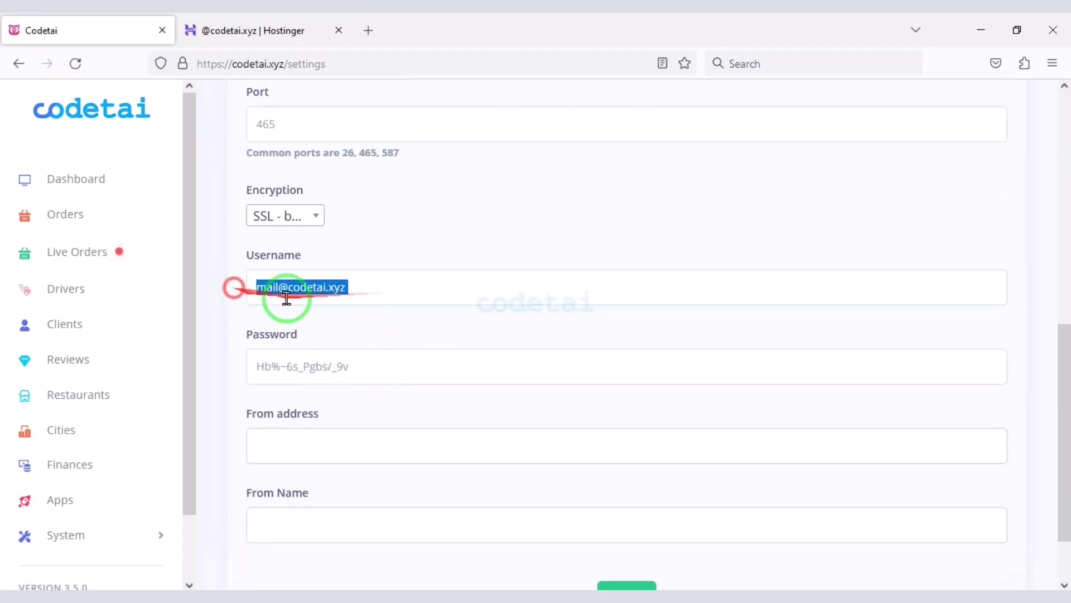
{"action": "scroll", "coordinate": [336, 393], "scroll_direction": "down", "scroll_amount": 3}
{"action": "left_click_drag", "start_coordinate": [341, 207], "coordinate": [295, 365]}
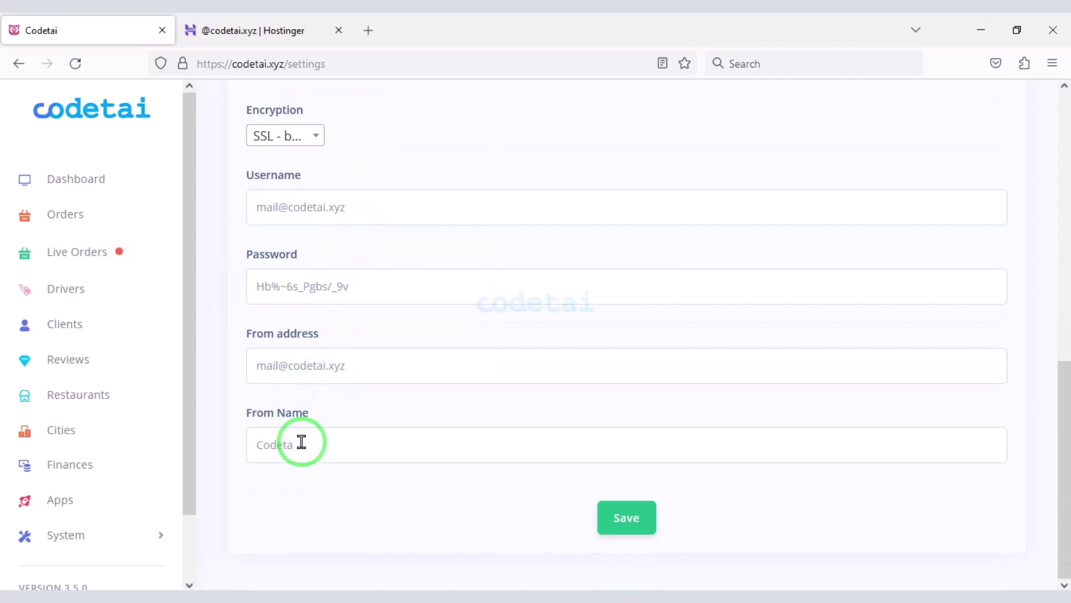
{"action": "scroll", "coordinate": [387, 373], "scroll_direction": "up", "scroll_amount": 5}
{"action": "scroll", "coordinate": [497, 411], "scroll_direction": "down", "scroll_amount": 5}
{"action": "left_click", "coordinate": [625, 516]}
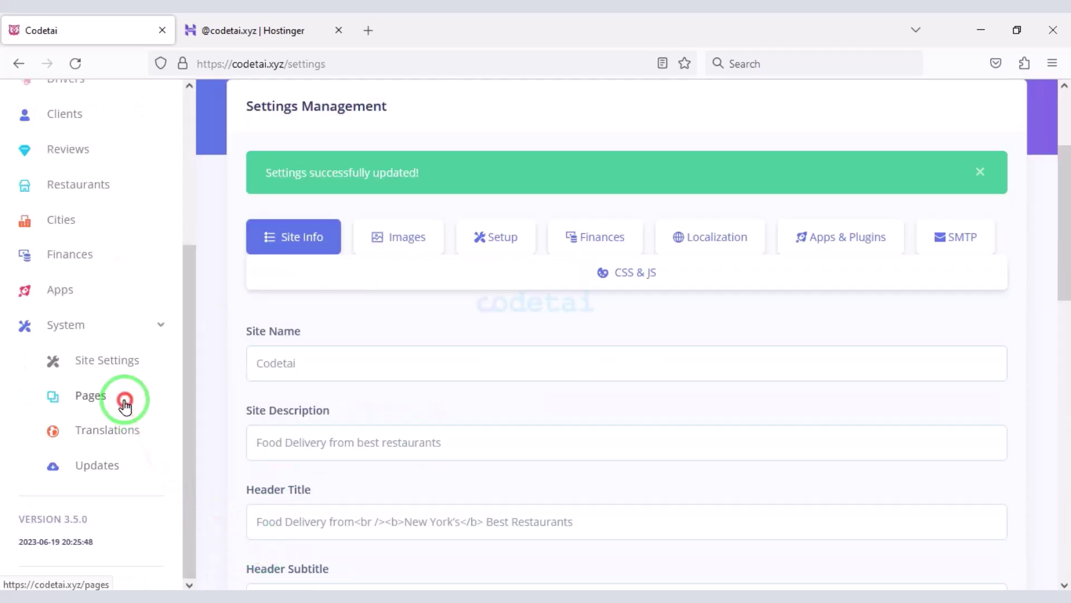
Step: Look over the Add page form and its content editor in the Pages section
{"action": "left_click", "coordinate": [124, 401]}
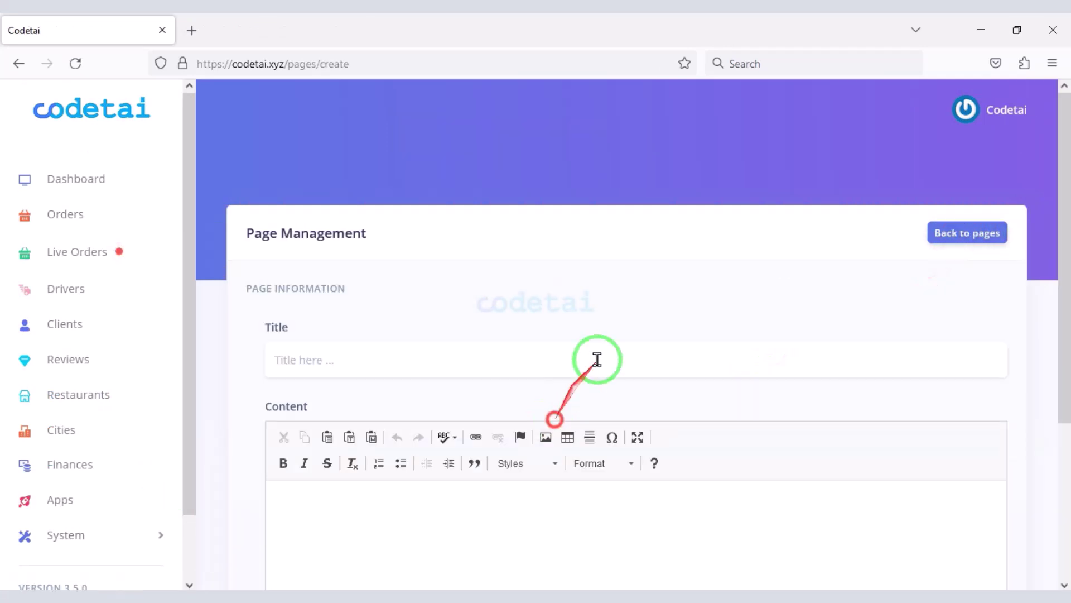
{"action": "scroll", "coordinate": [392, 386], "scroll_direction": "down", "scroll_amount": 3}
{"action": "left_click", "coordinate": [624, 400]}
{"action": "scroll", "coordinate": [624, 399], "scroll_direction": "down", "scroll_amount": 1}
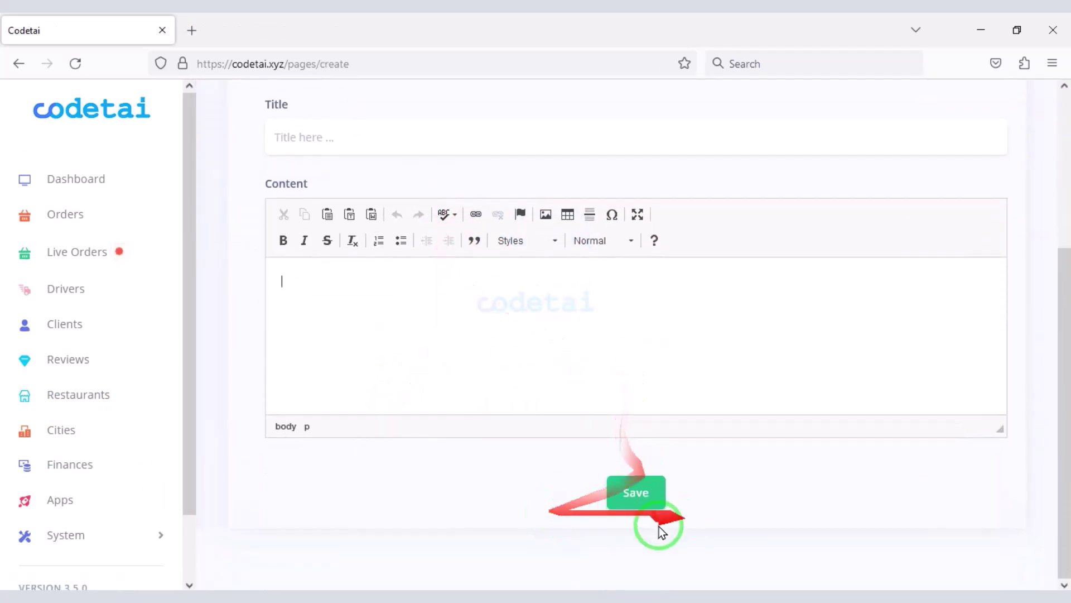
Step: Edit the English 'failed' and 'enter_item_name' translations, then close the translations tab
{"action": "left_click", "coordinate": [112, 534]}
{"action": "scroll", "coordinate": [127, 463], "scroll_direction": "down", "scroll_amount": 3}
{"action": "left_click", "coordinate": [122, 432]}
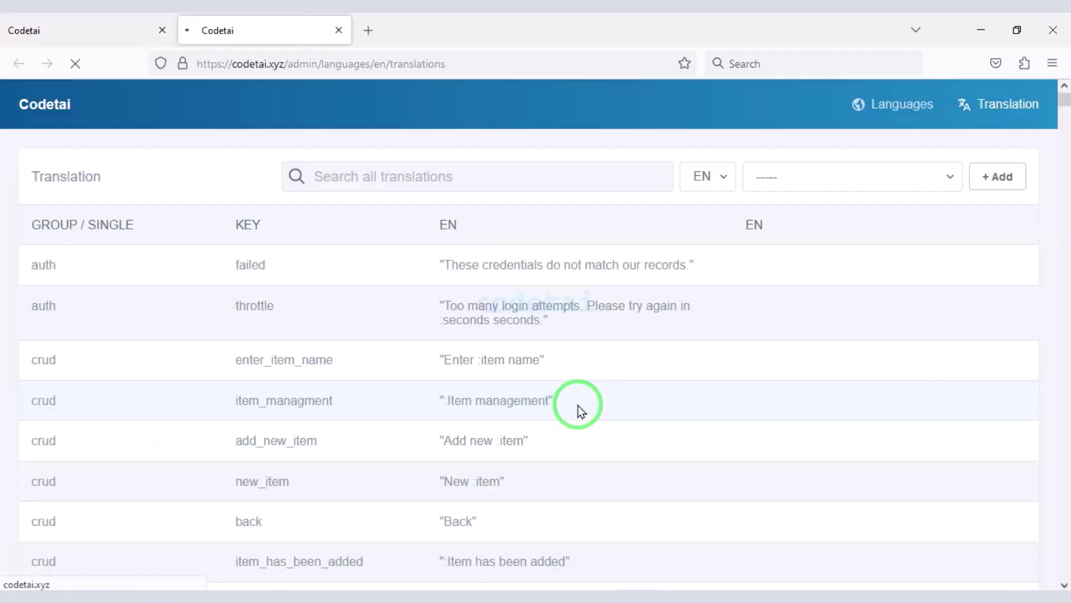
{"action": "scroll", "coordinate": [779, 343], "scroll_direction": "down", "scroll_amount": 3}
{"action": "scroll", "coordinate": [803, 251], "scroll_direction": "up", "scroll_amount": 2}
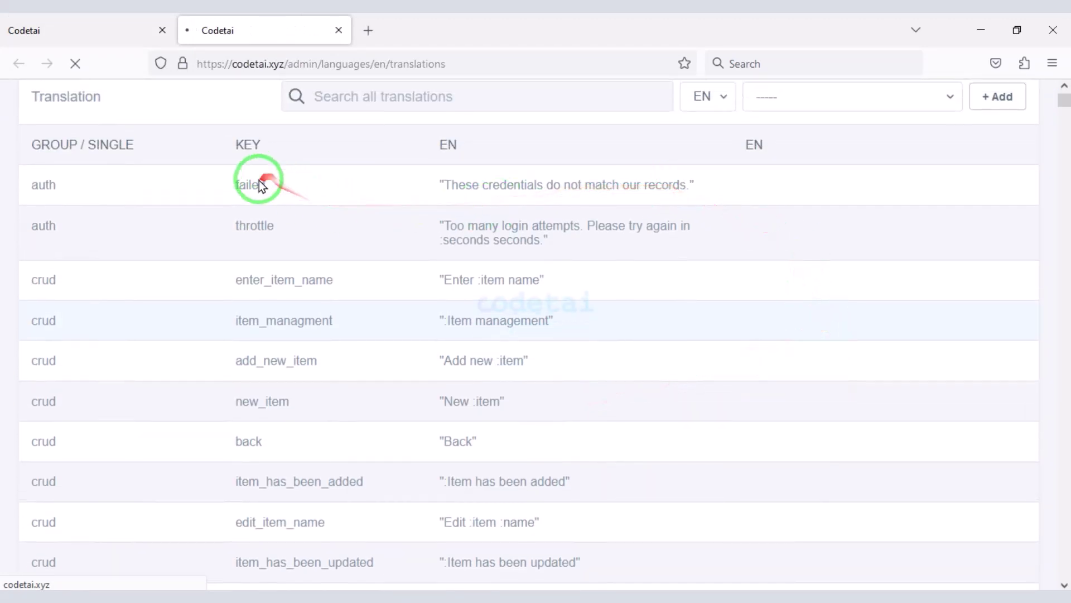
{"action": "left_click", "coordinate": [749, 185]}
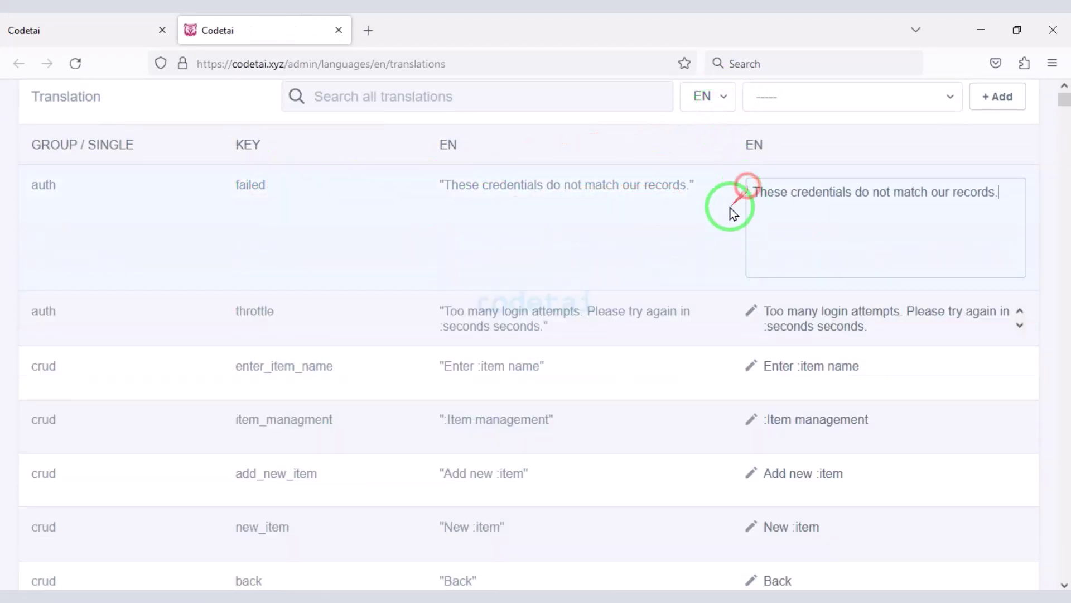
{"action": "left_click", "coordinate": [830, 192]}
{"action": "left_click", "coordinate": [755, 316]}
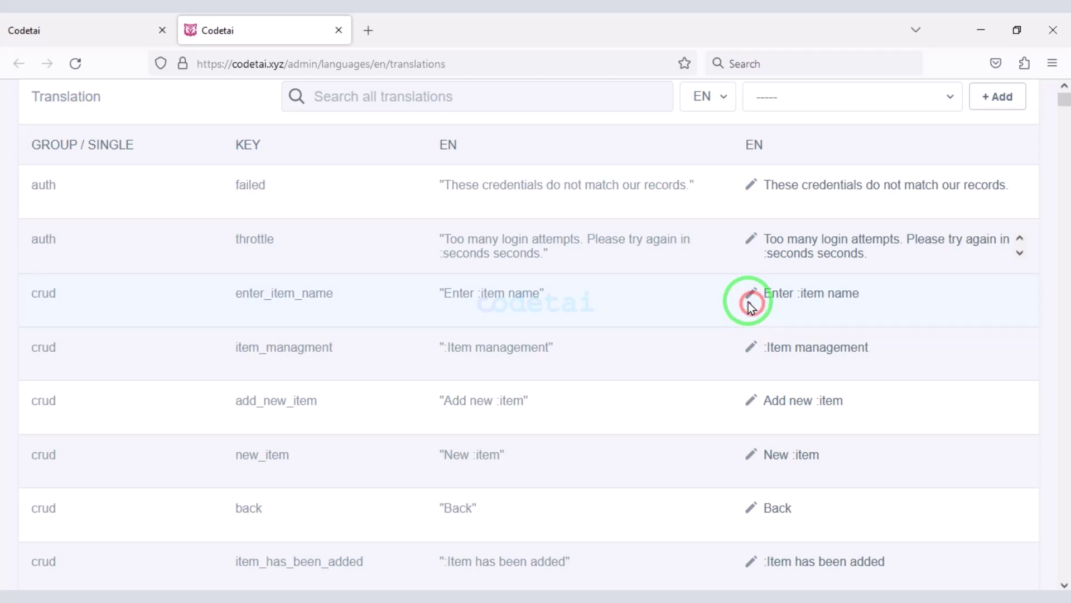
{"action": "scroll", "coordinate": [788, 359], "scroll_direction": "down", "scroll_amount": 10}
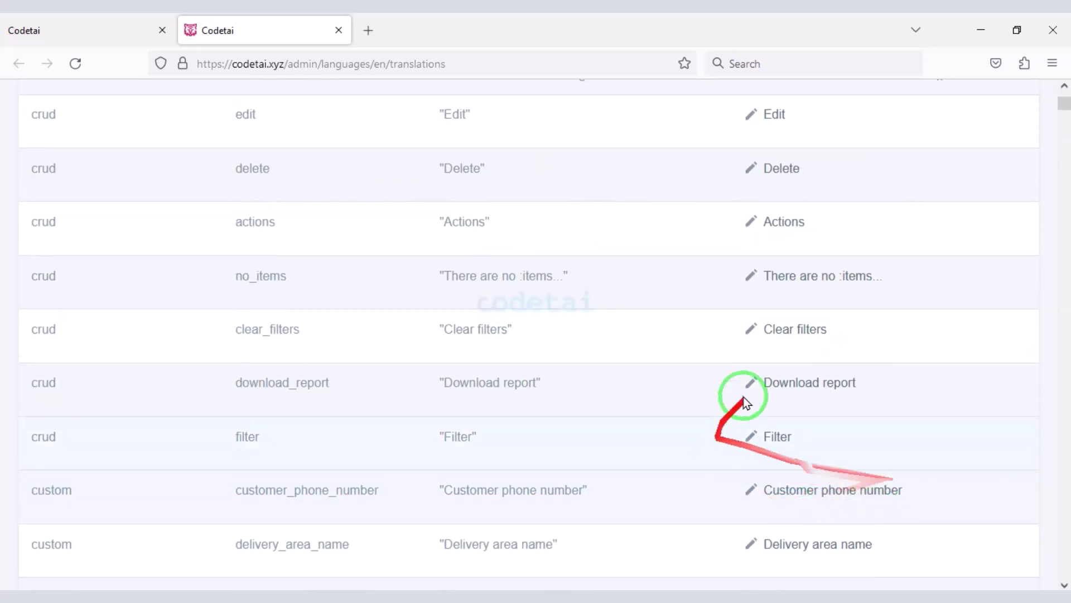
{"action": "key", "text": "ctrl+w"}
{"action": "scroll", "coordinate": [435, 441], "scroll_direction": "down", "scroll_amount": 9}
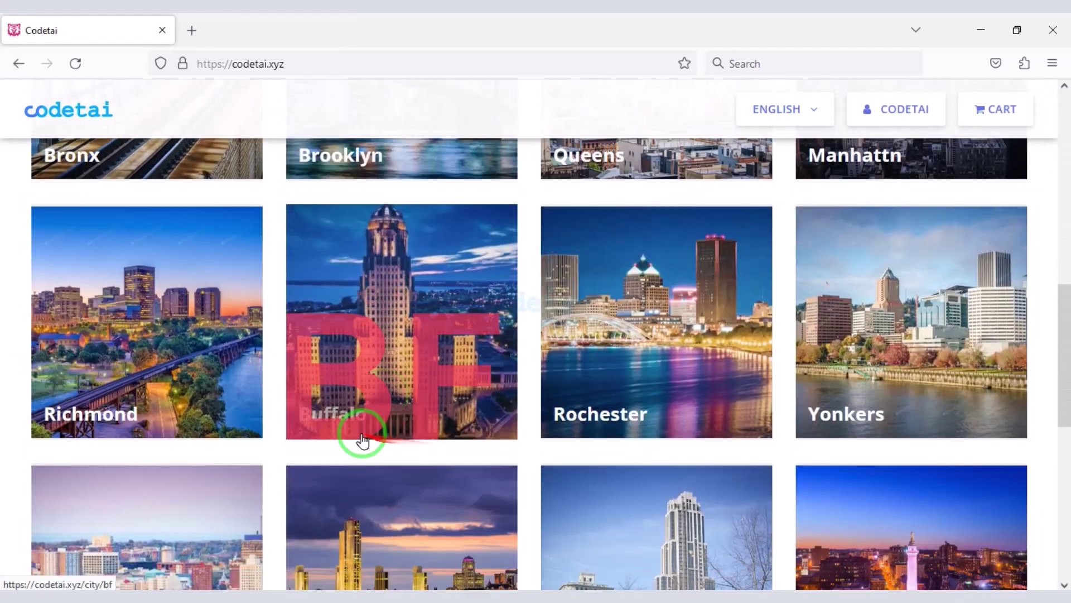
Step: View the CODETAI account's Profile form, then return to the storefront home page's city tiles
{"action": "scroll", "coordinate": [363, 441], "scroll_direction": "down", "scroll_amount": 8}
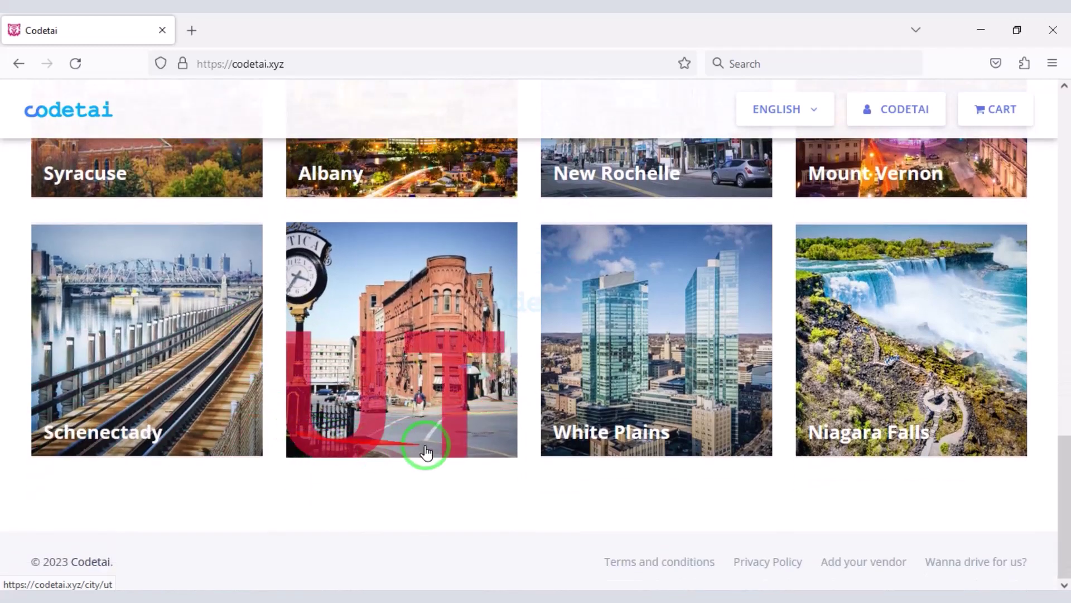
{"action": "scroll", "coordinate": [426, 451], "scroll_direction": "up", "scroll_amount": 12}
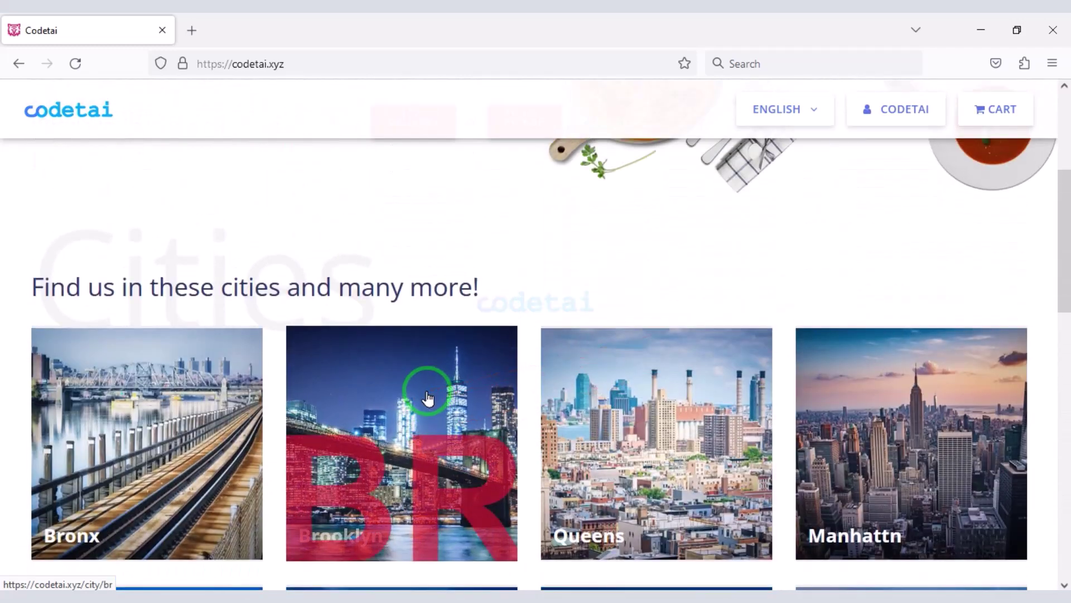
{"action": "scroll", "coordinate": [156, 442], "scroll_direction": "up", "scroll_amount": 5}
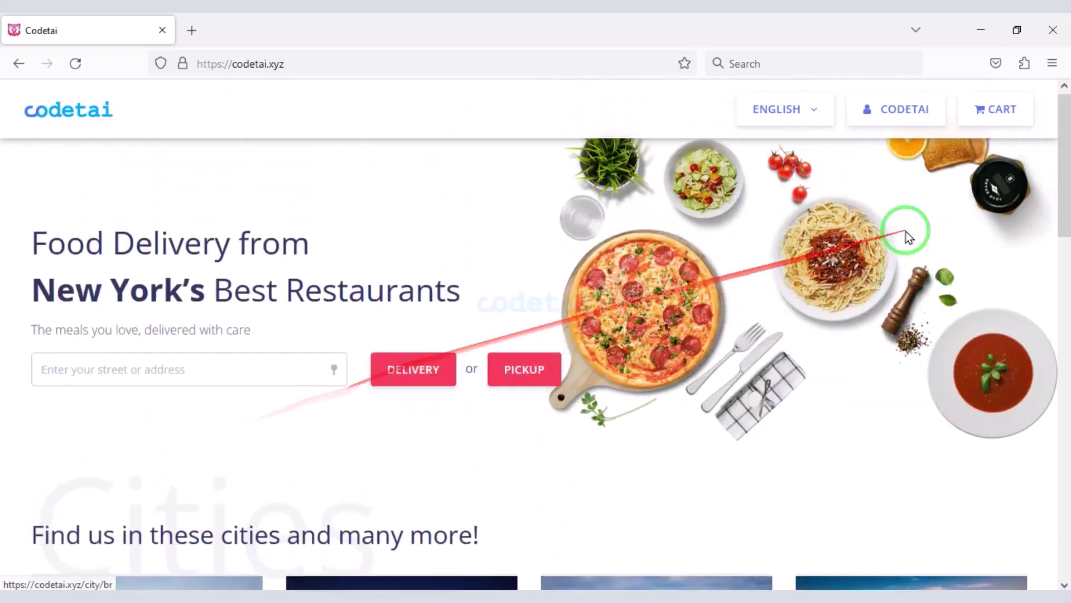
{"action": "left_click", "coordinate": [905, 111]}
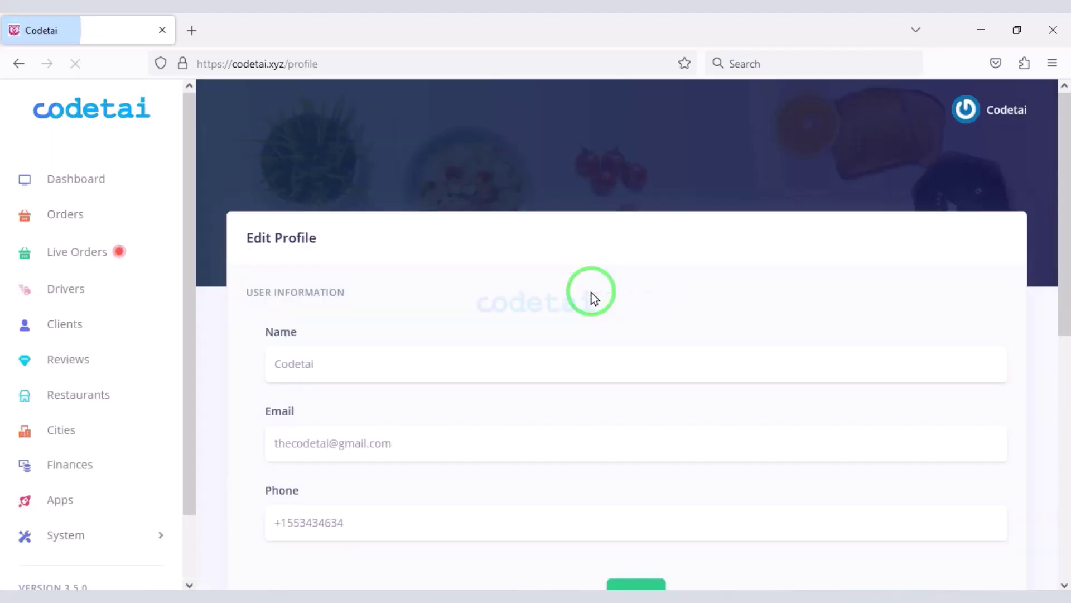
{"action": "scroll", "coordinate": [222, 397], "scroll_direction": "down", "scroll_amount": 4}
{"action": "scroll", "coordinate": [603, 411], "scroll_direction": "down", "scroll_amount": 4}
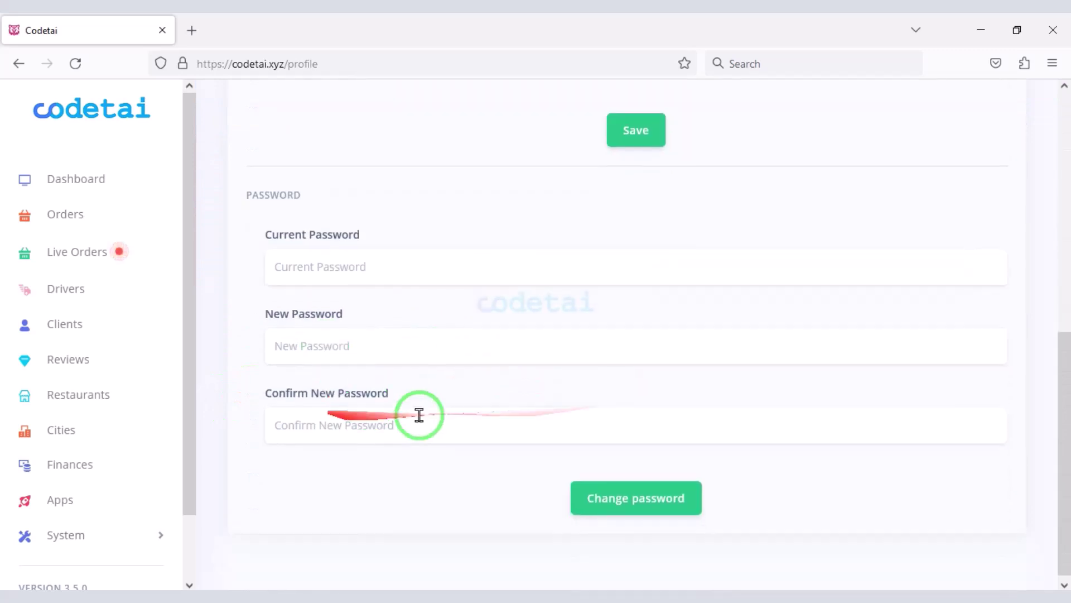
{"action": "left_click", "coordinate": [113, 110]}
{"action": "scroll", "coordinate": [454, 297], "scroll_direction": "down", "scroll_amount": 5}
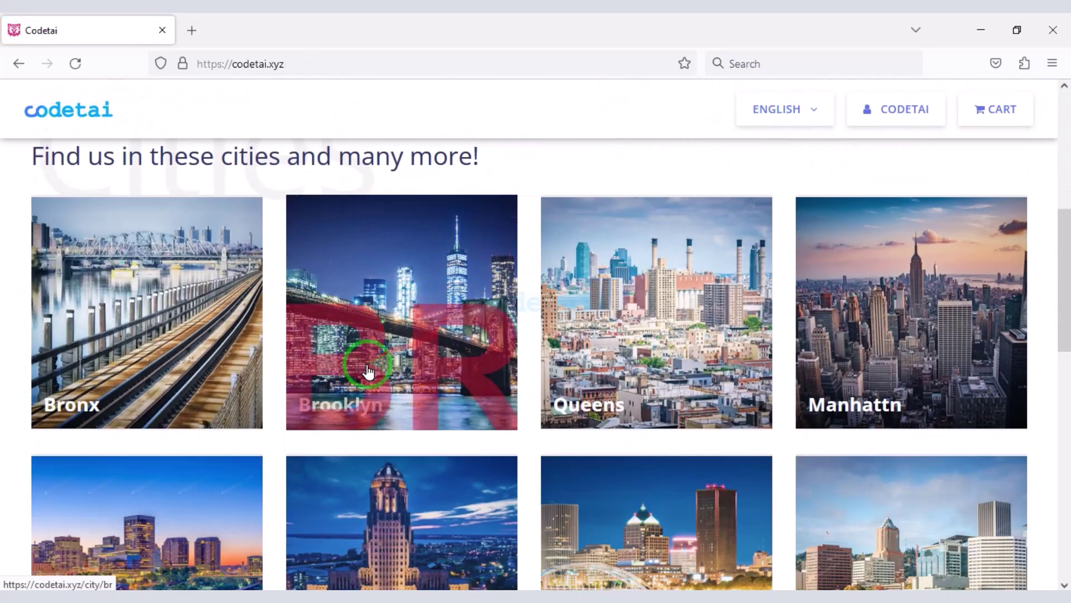